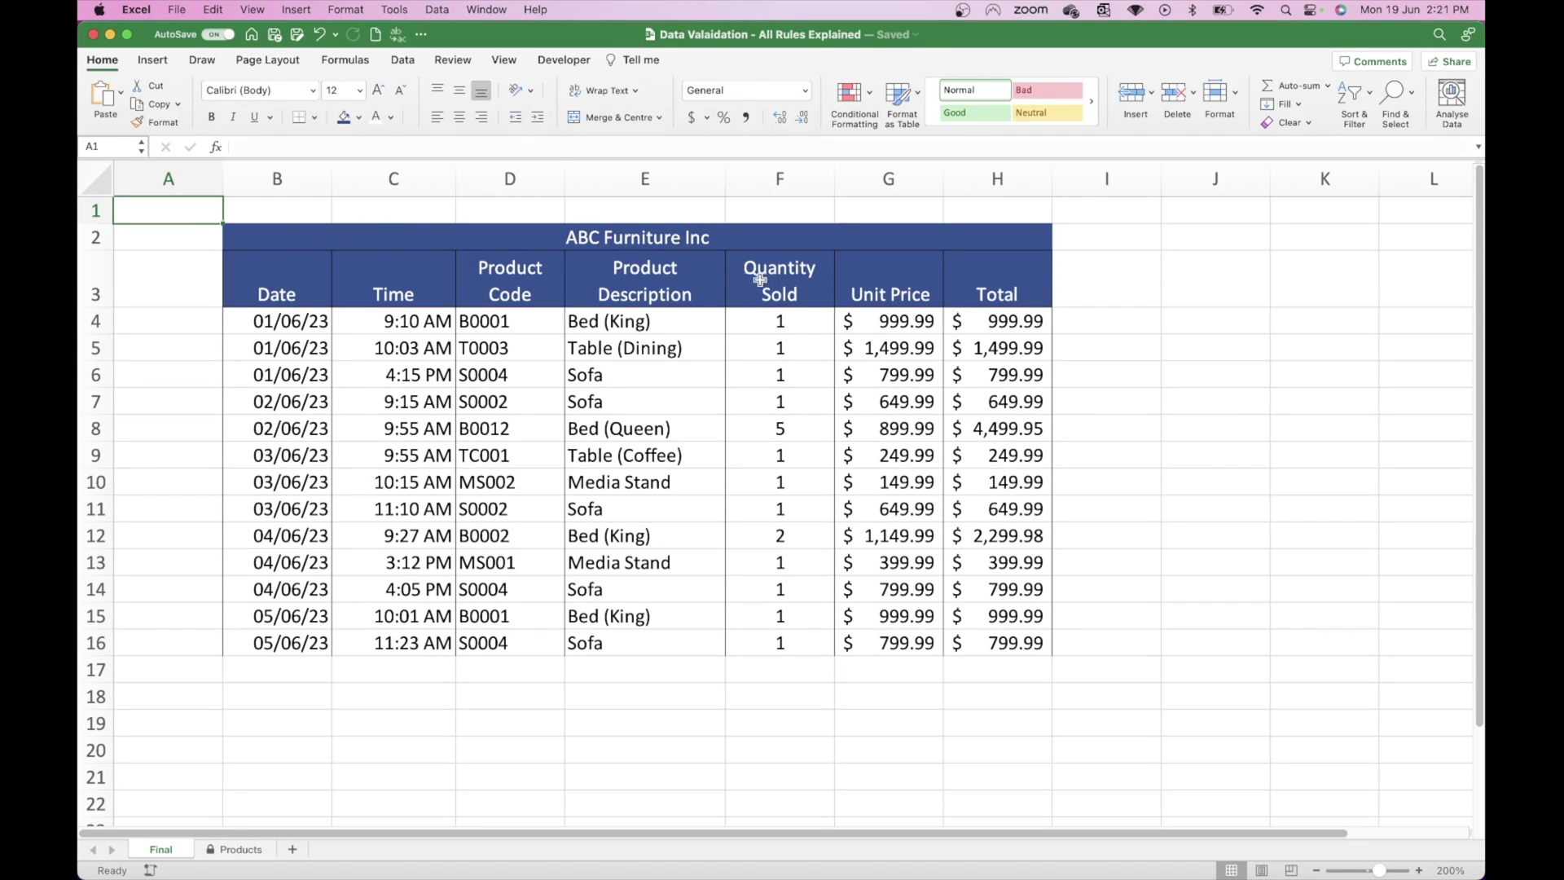
Step: Review the Date, Time, Product Code and Description, Quantity Sold, Unit Price and Total columns of the sales table in rows 4 to 16
{"action": "left_click_drag", "start_coordinate": [277, 321], "coordinate": [292, 646]}
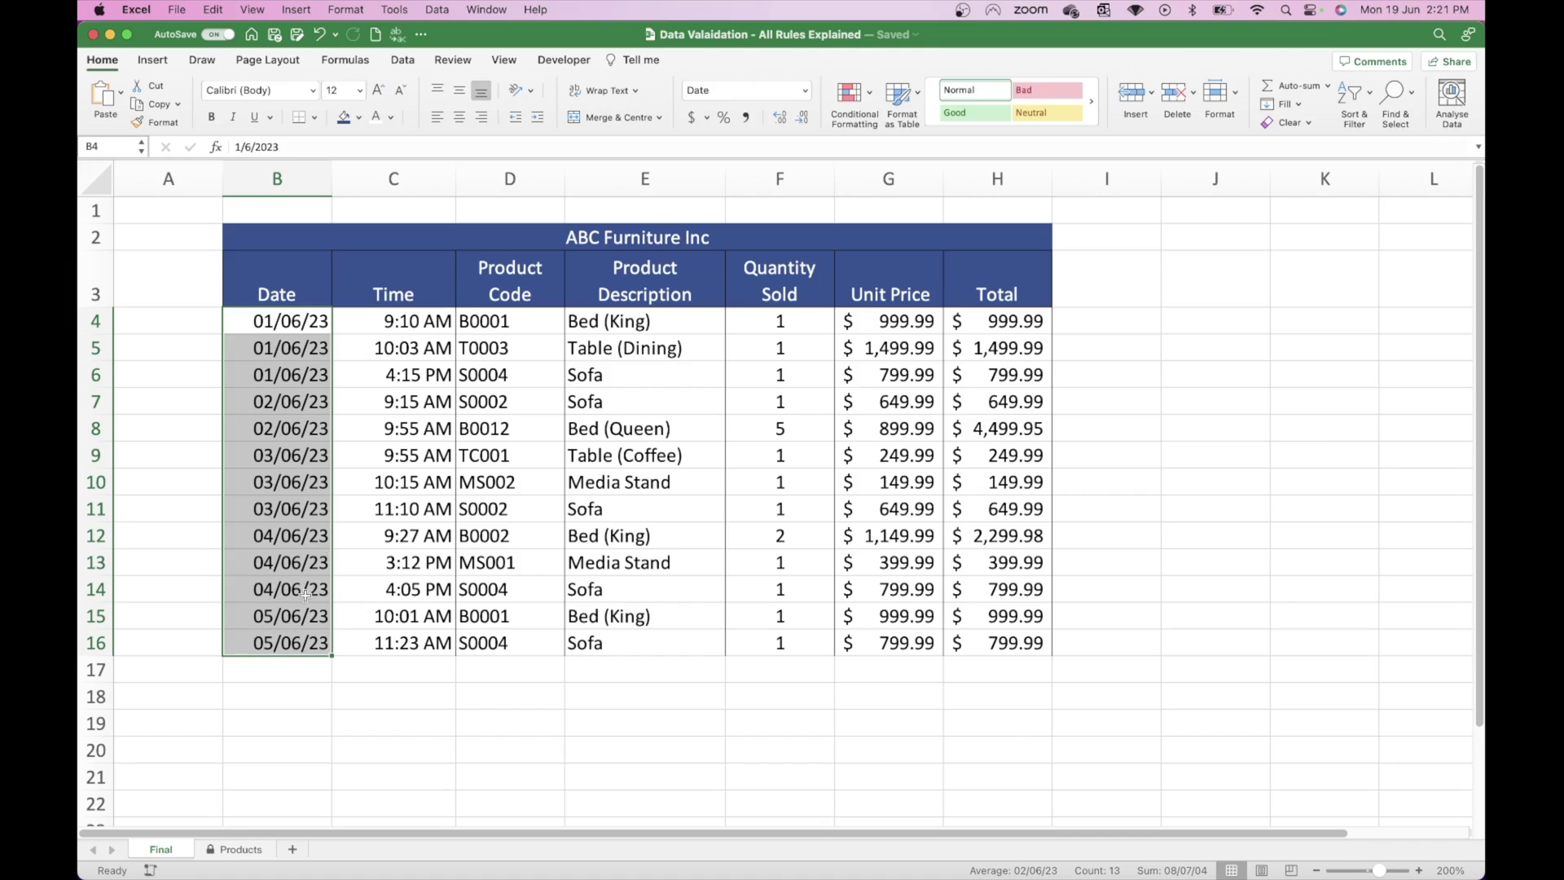
{"action": "left_click_drag", "start_coordinate": [407, 326], "coordinate": [424, 640]}
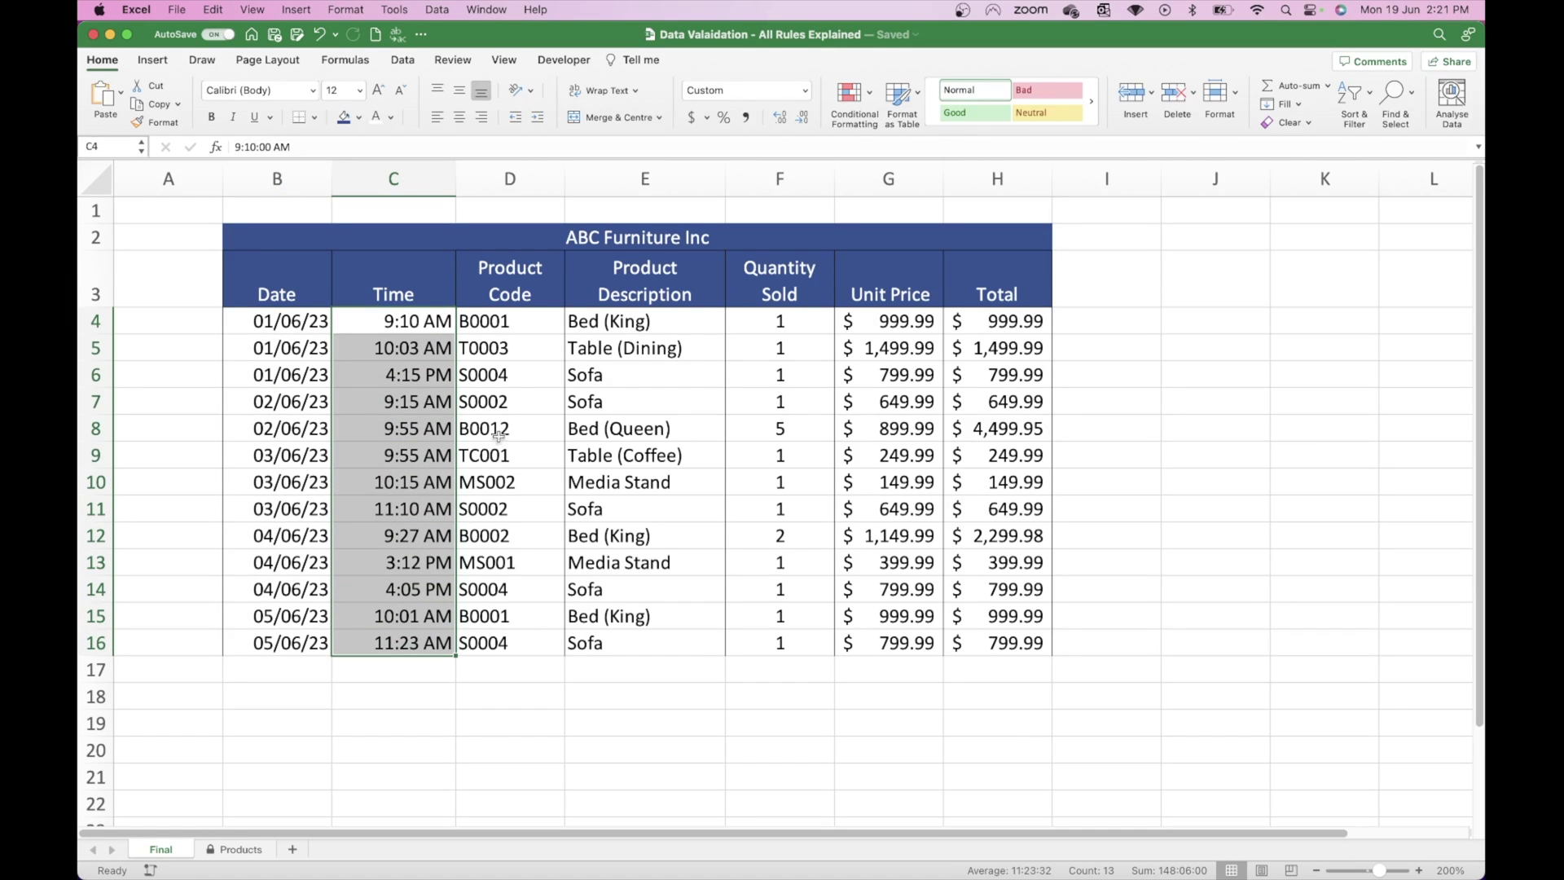
{"action": "left_click_drag", "start_coordinate": [530, 324], "coordinate": [614, 634]}
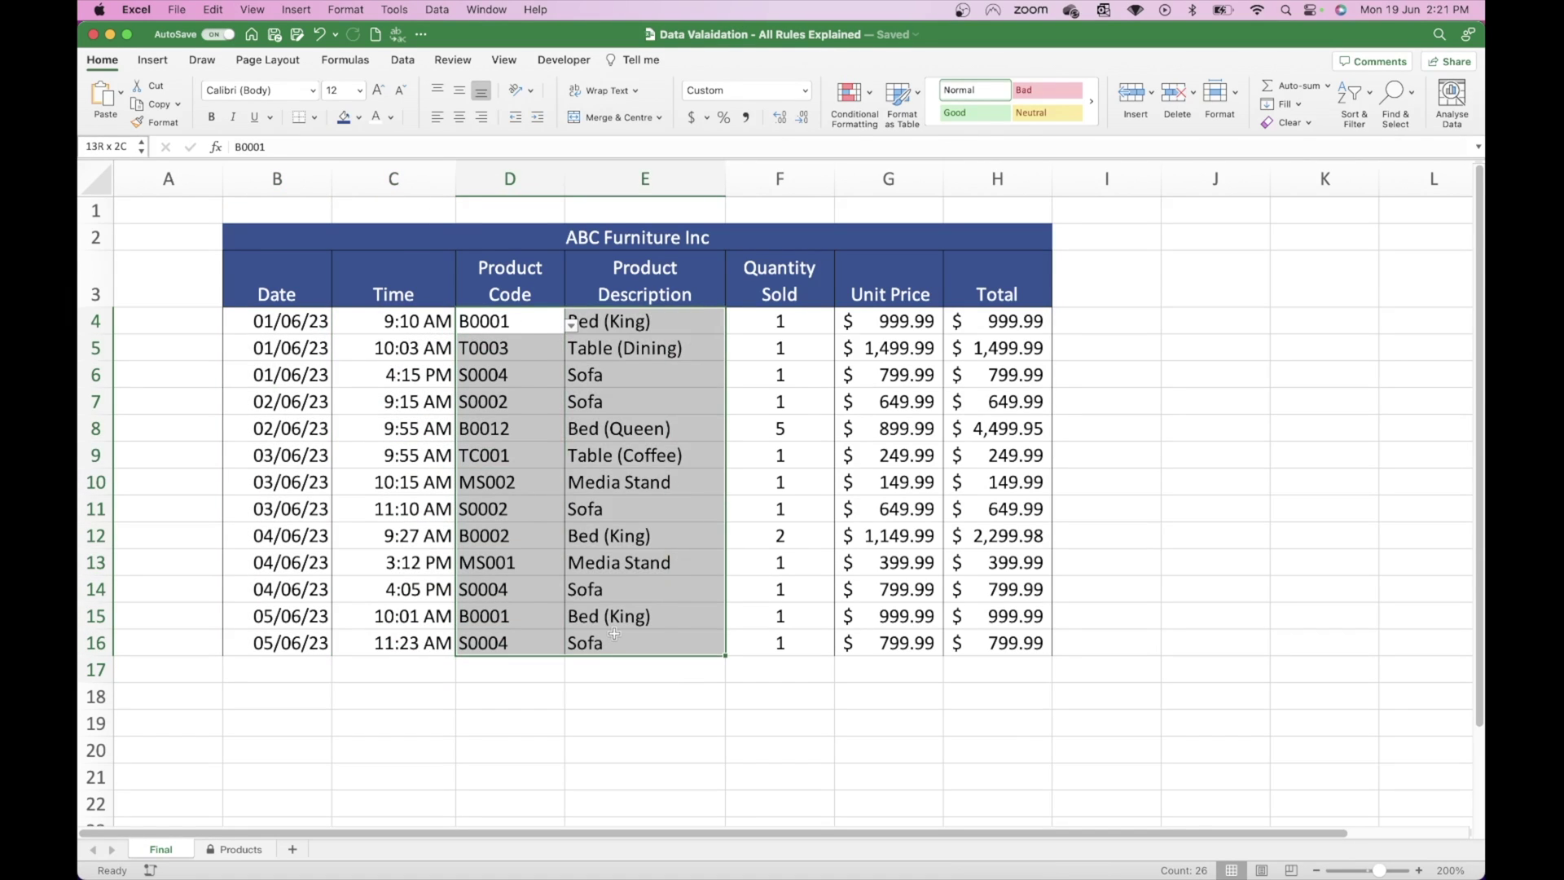
{"action": "left_click_drag", "start_coordinate": [774, 319], "coordinate": [798, 643]}
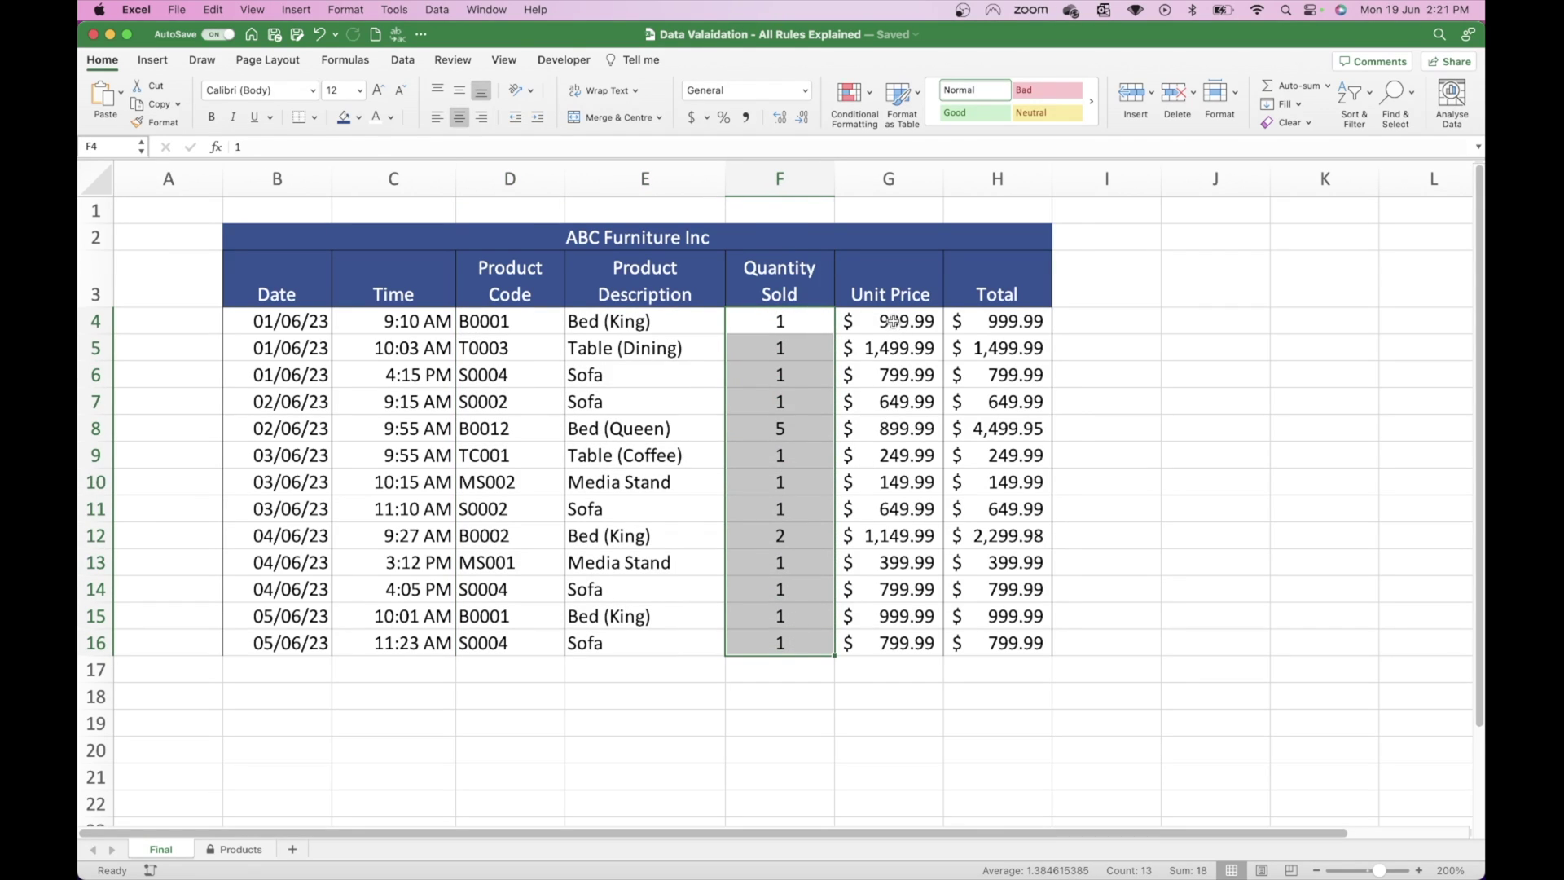
{"action": "left_click_drag", "start_coordinate": [894, 321], "coordinate": [900, 646]}
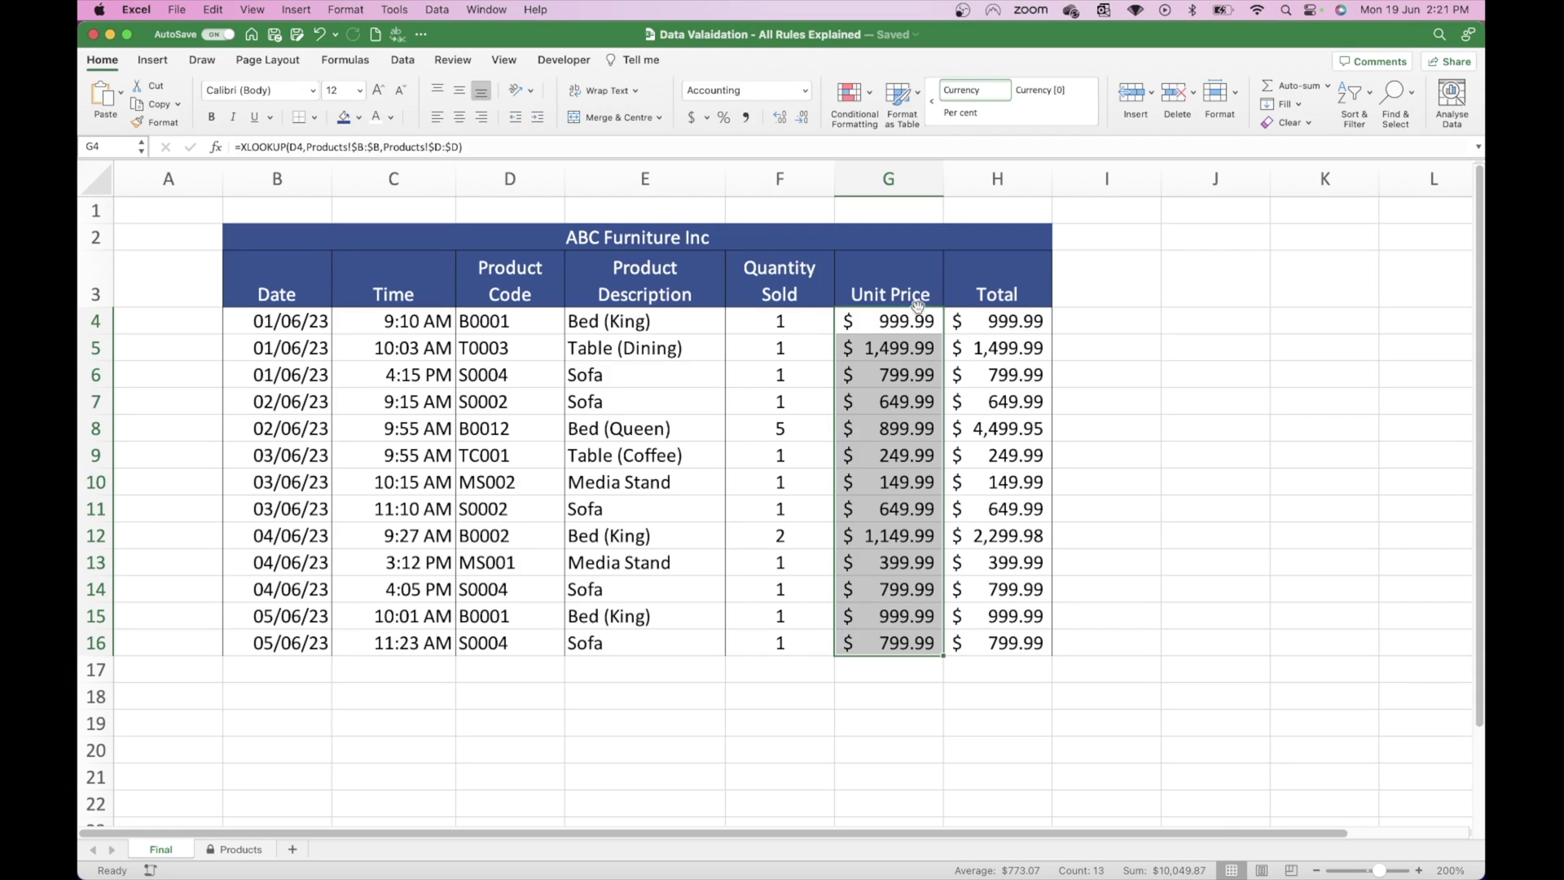
{"action": "left_click_drag", "start_coordinate": [1004, 321], "coordinate": [997, 634]}
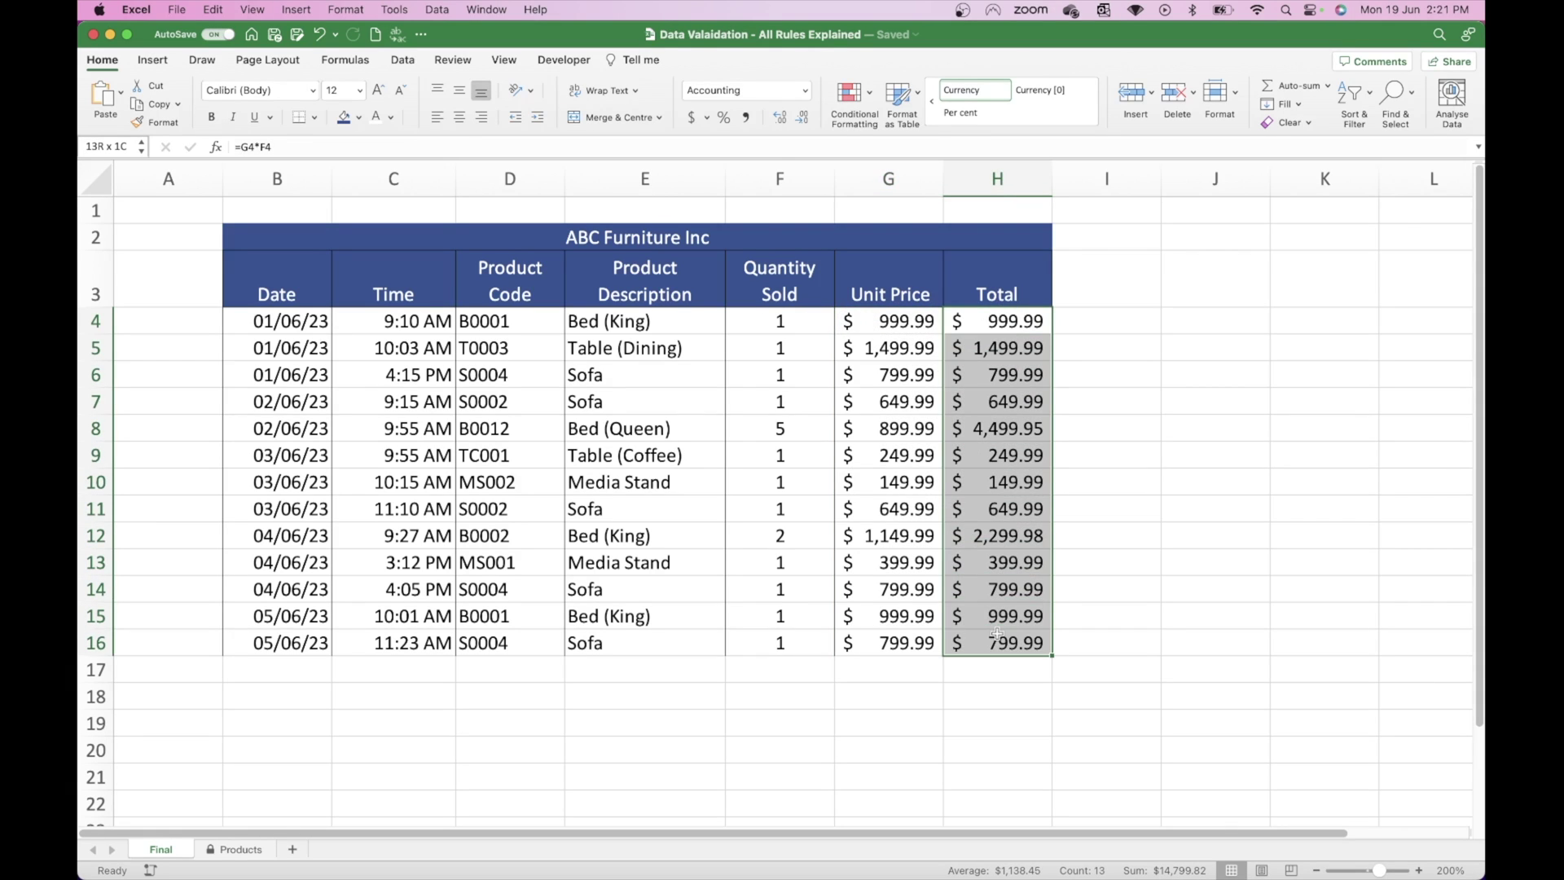
{"action": "left_click", "coordinate": [1136, 400]}
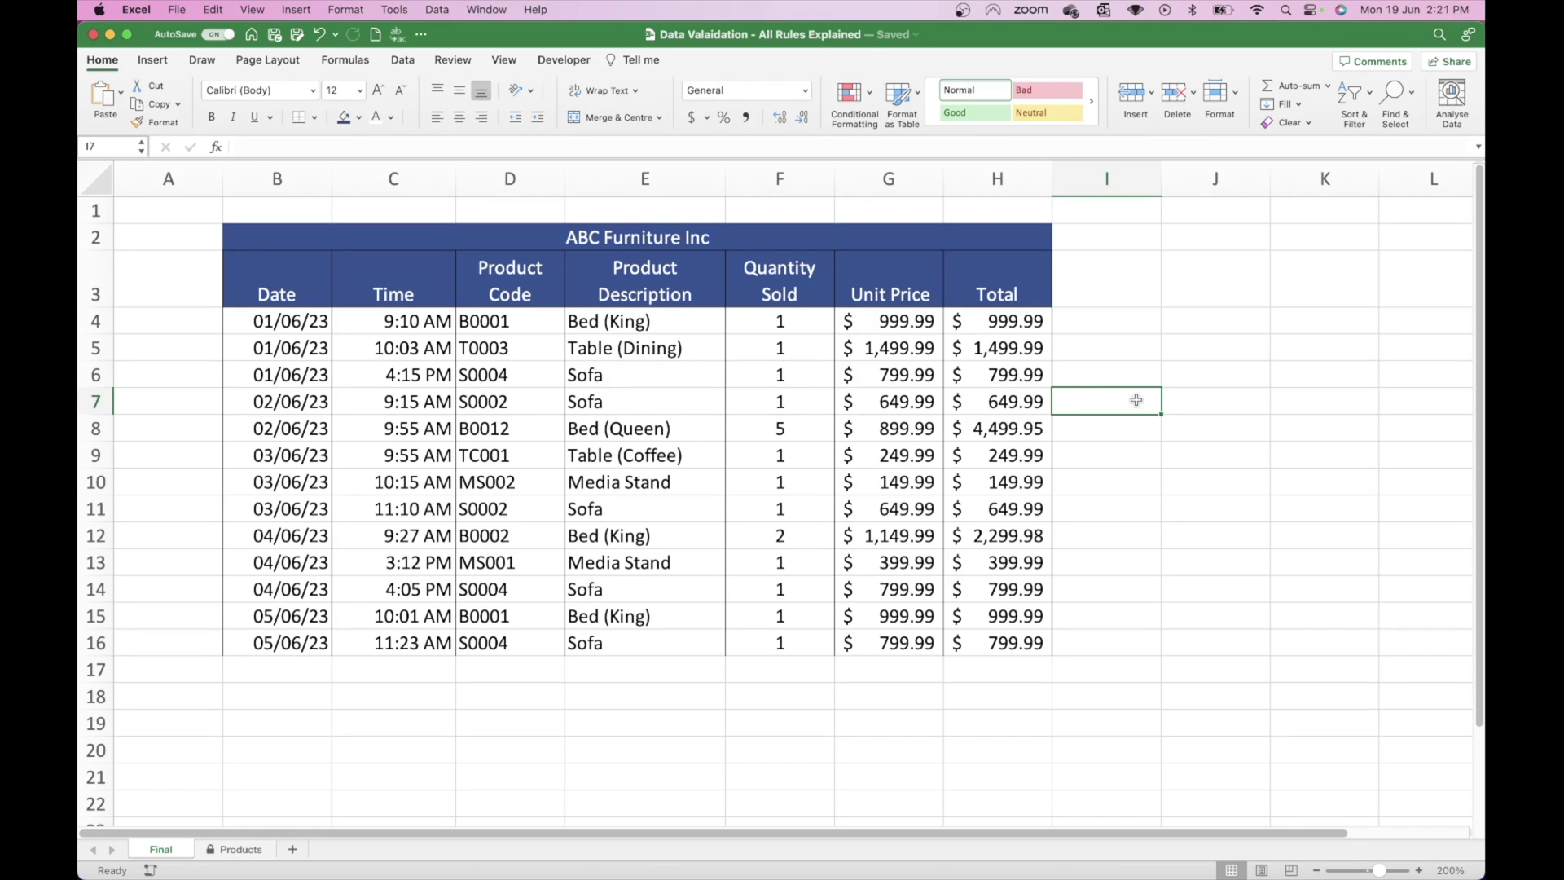
Step: Try to enter the out-of-range date 1/2/24 in B4 to test the date validation, and cancel the entry
{"action": "left_click", "coordinate": [300, 321]}
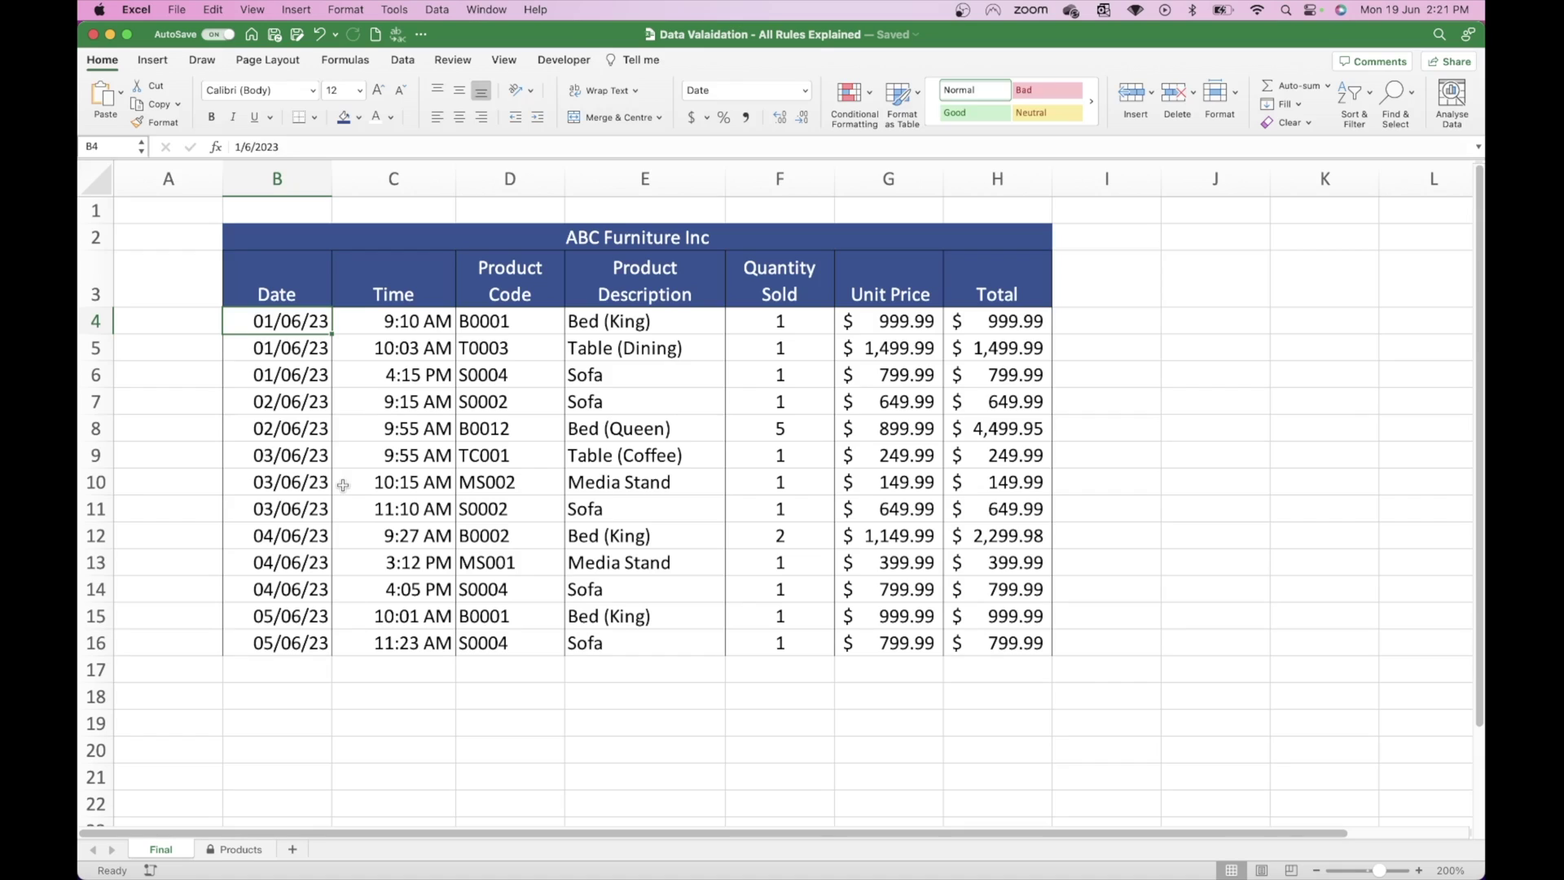
{"action": "type", "text": "1/2/2"}
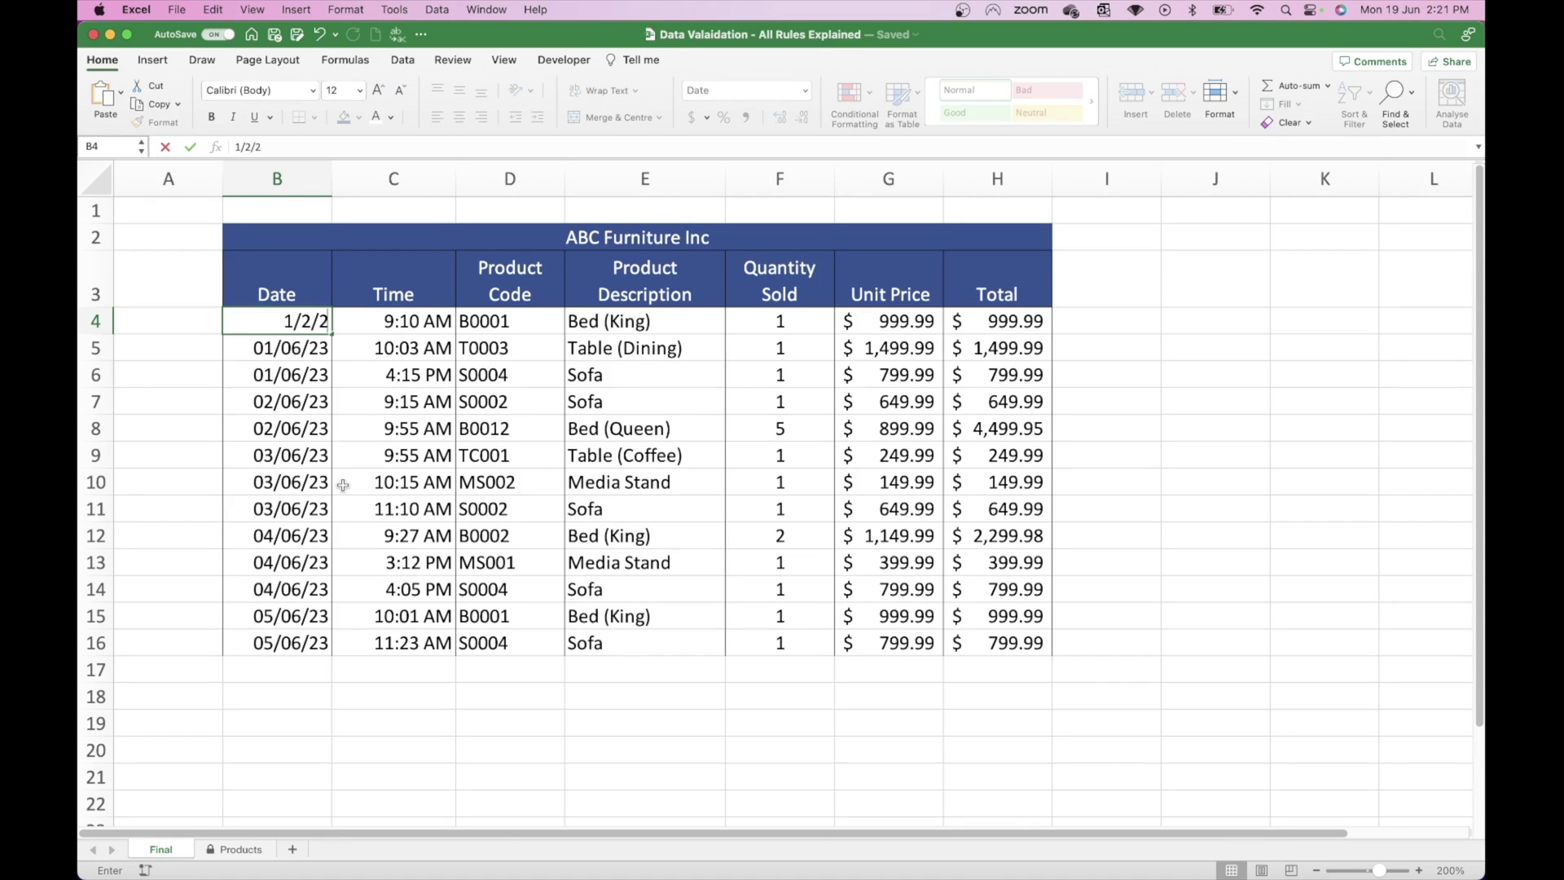
{"action": "type", "text": "4"}
{"action": "key", "text": "Return"}
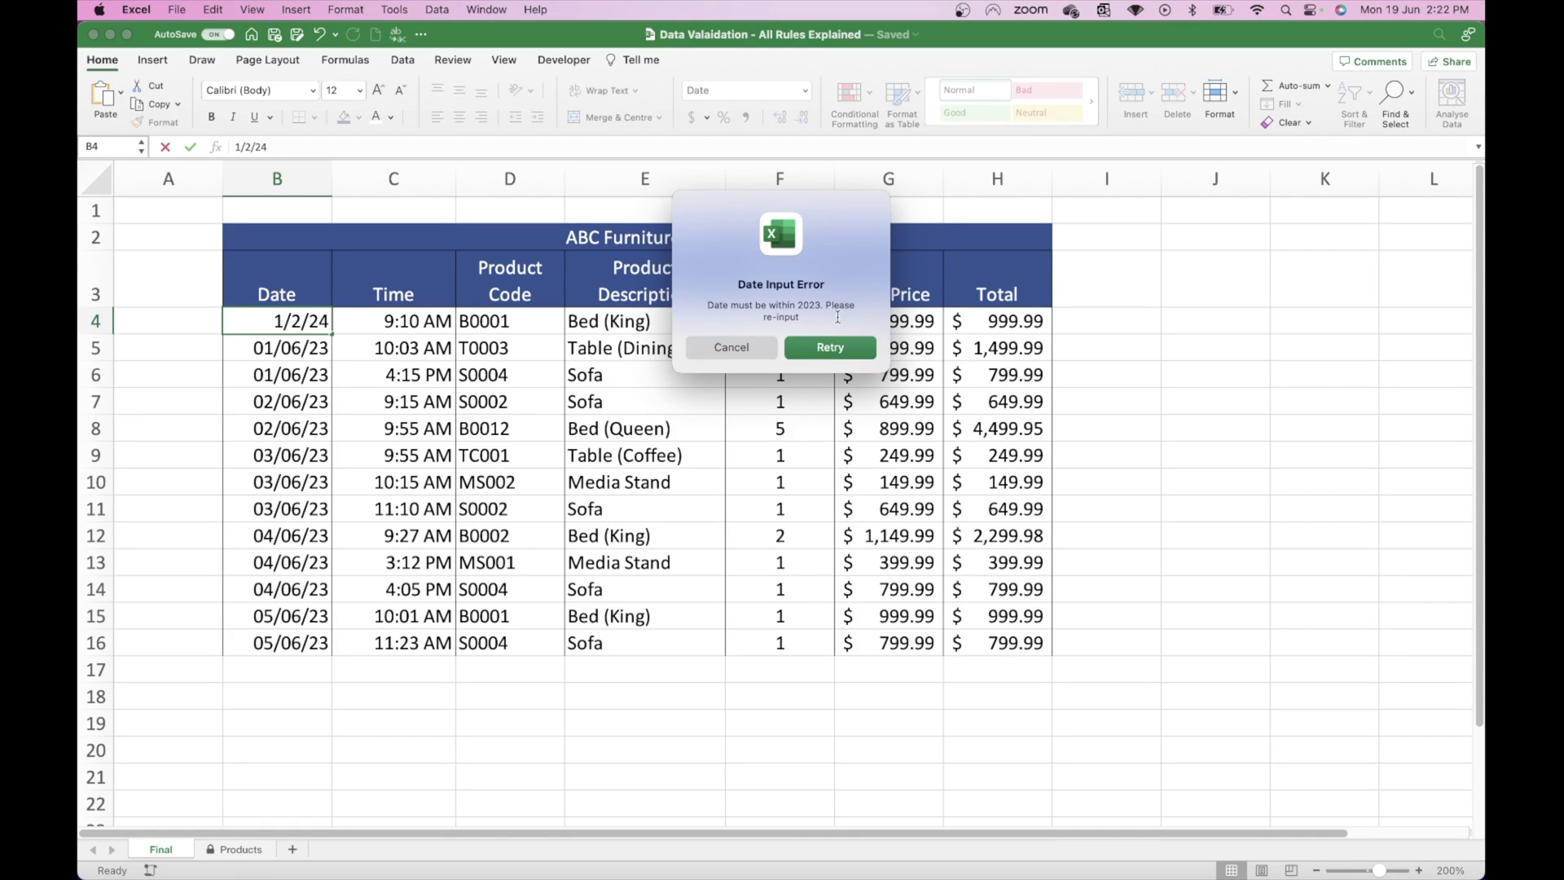
{"action": "left_click", "coordinate": [741, 343]}
Step: Try to enter the time 08:00 in C4 to test the opening-hours validation, and cancel the entry
{"action": "left_click", "coordinate": [394, 320]}
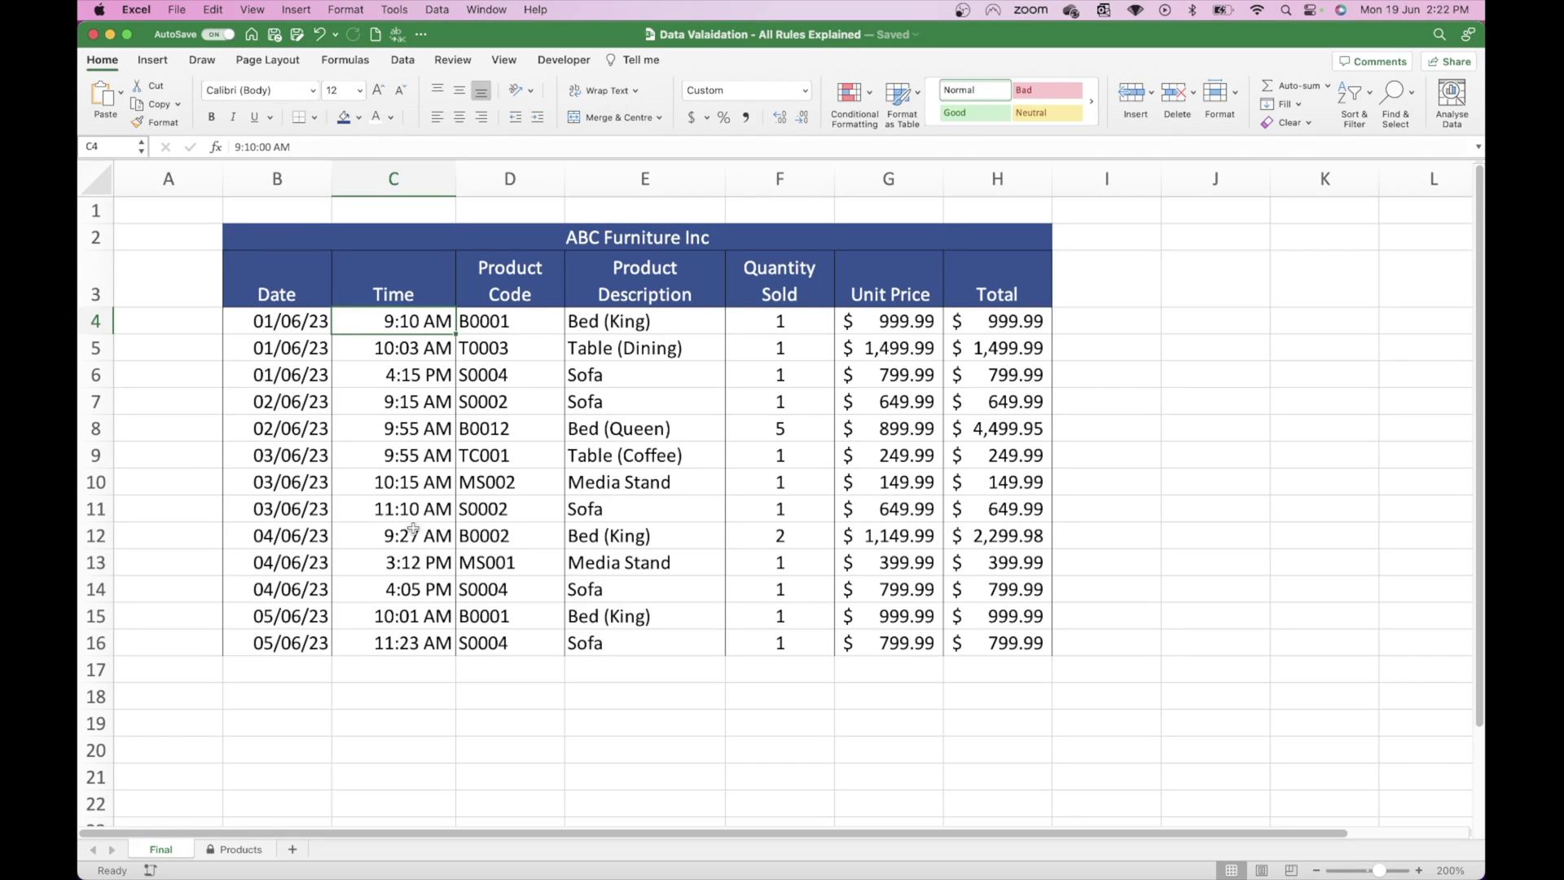
{"action": "type", "text": "08:00"}
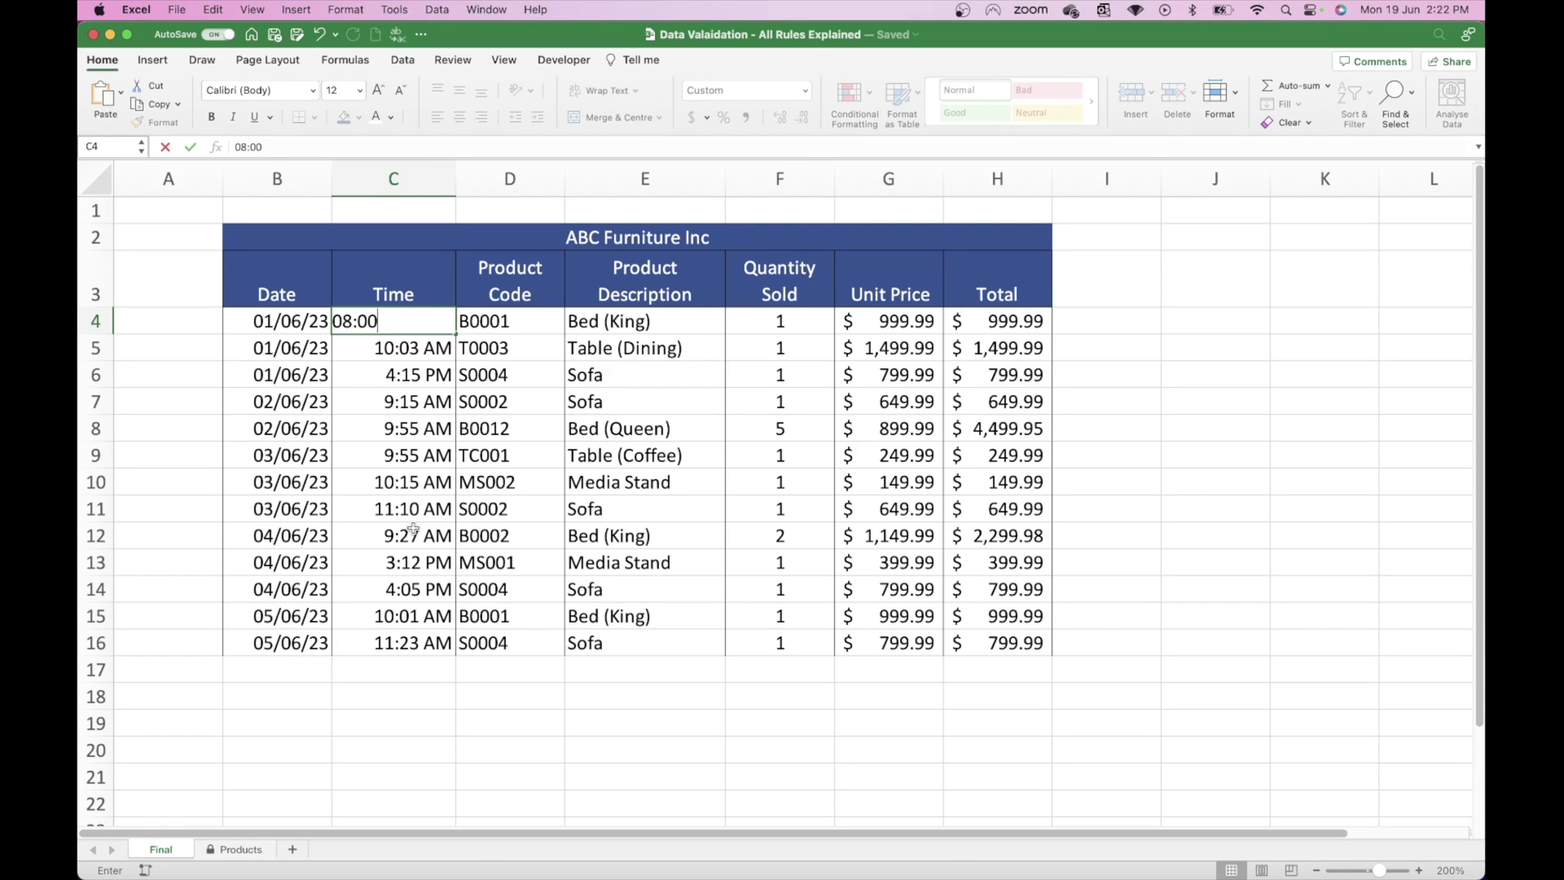
{"action": "key", "text": "Return"}
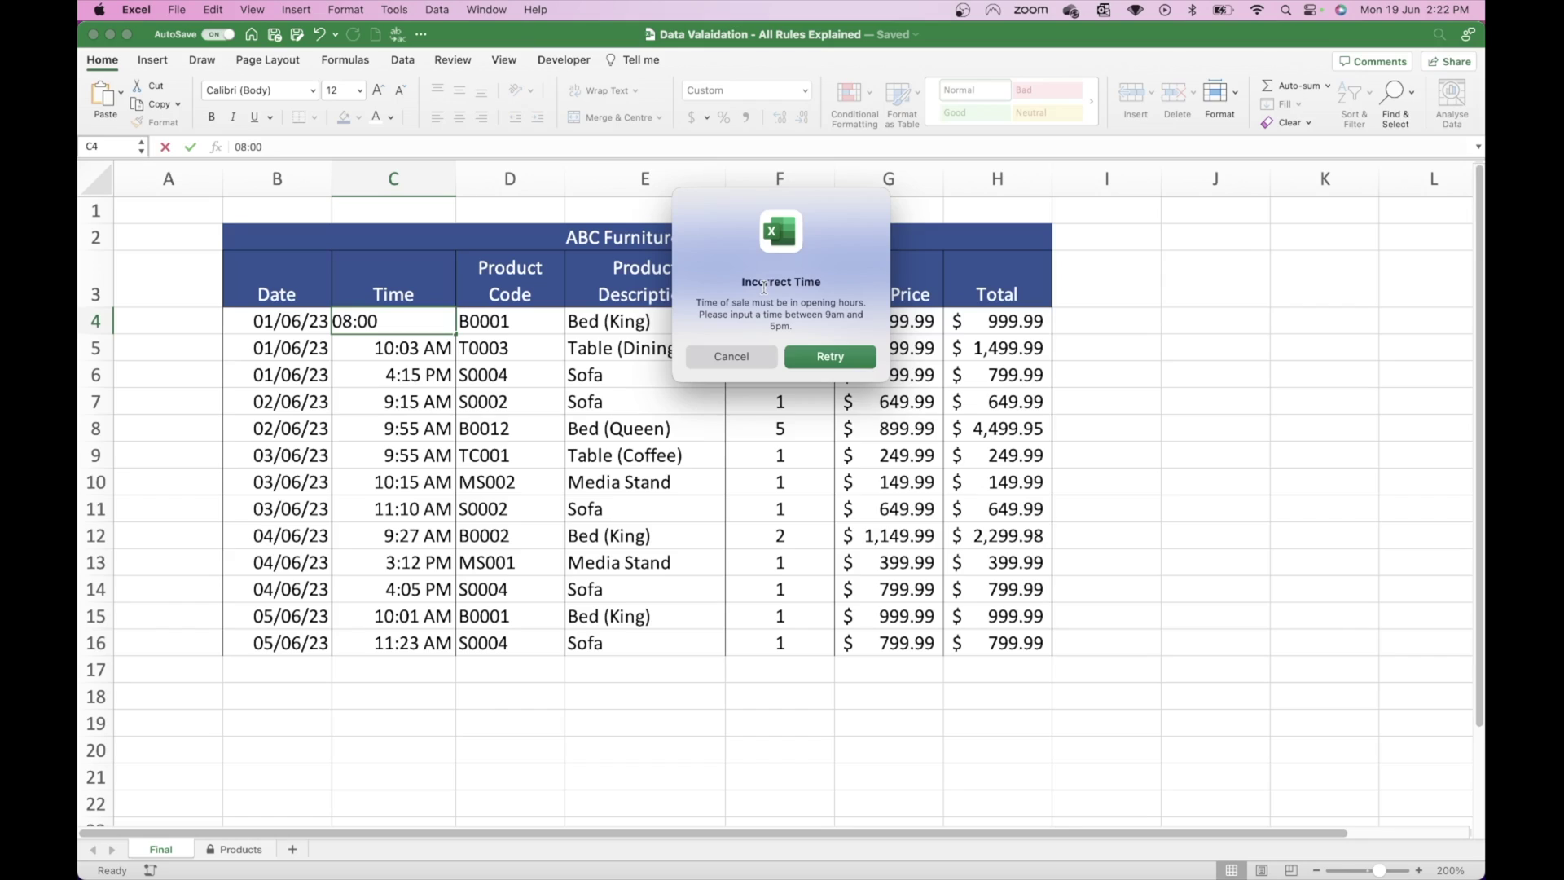
{"action": "left_click", "coordinate": [739, 358]}
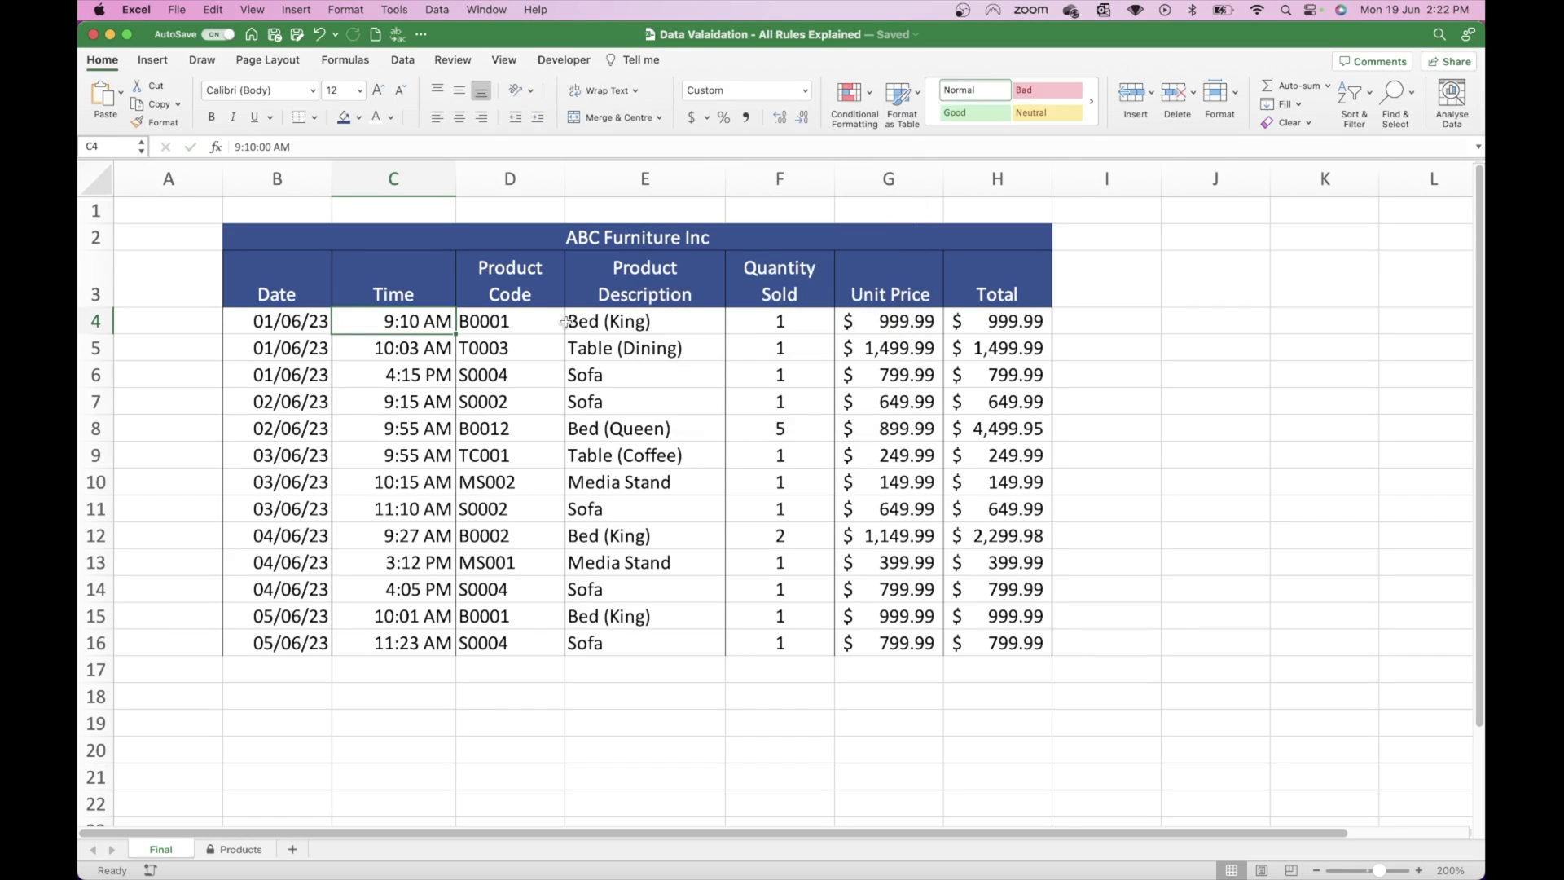
Step: Choose product code S0002 for the first sale in D4 from its validation list
{"action": "left_click", "coordinate": [498, 321]}
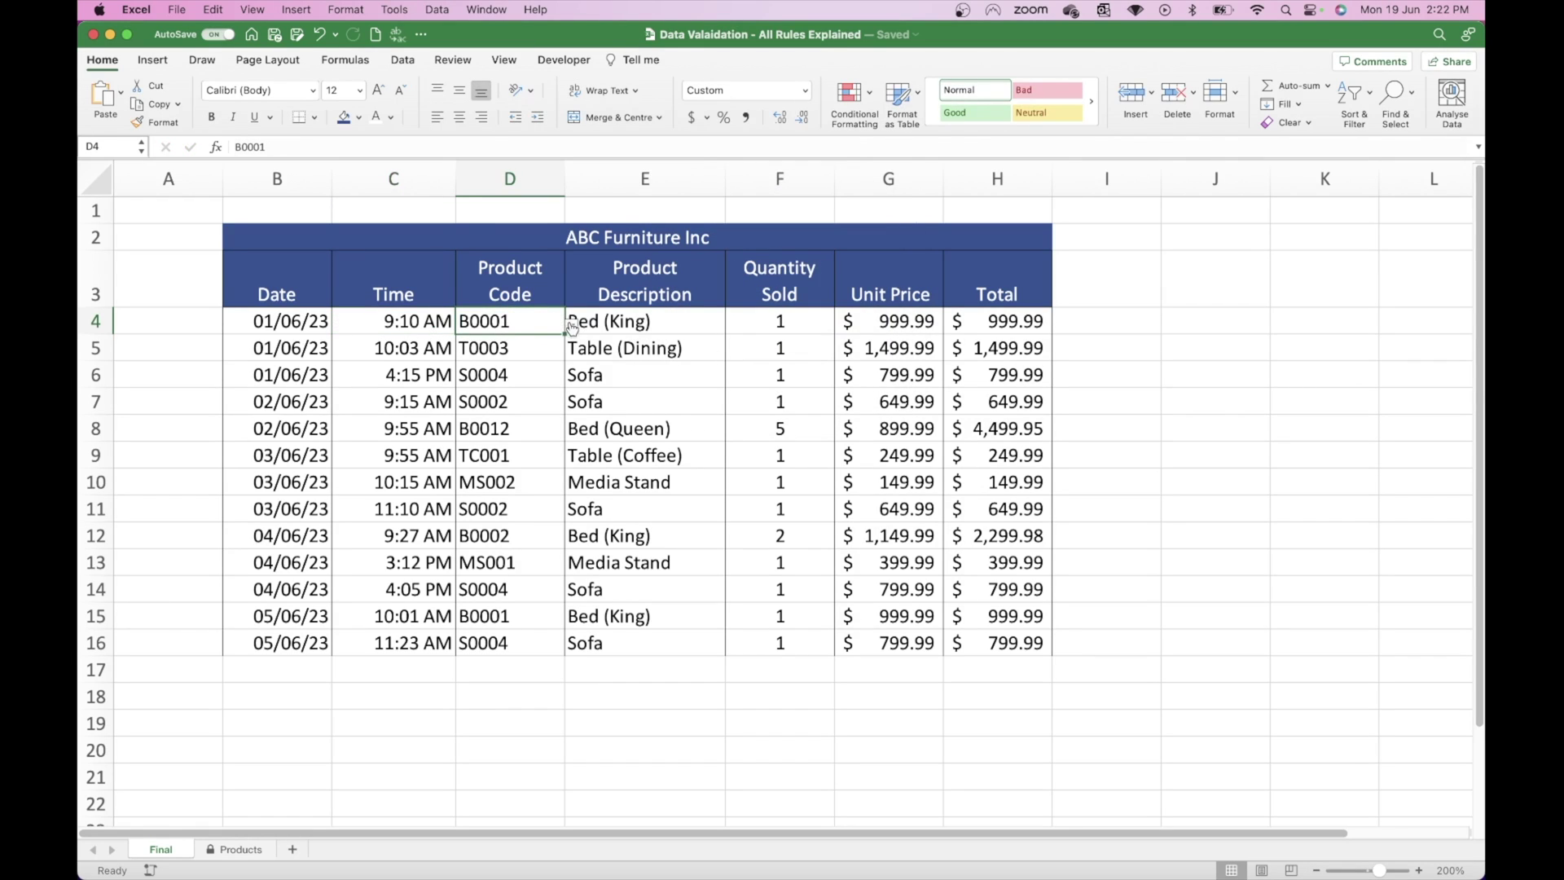
{"action": "left_click", "coordinate": [572, 325]}
{"action": "scroll", "coordinate": [493, 437], "scroll_direction": "down", "scroll_amount": 1}
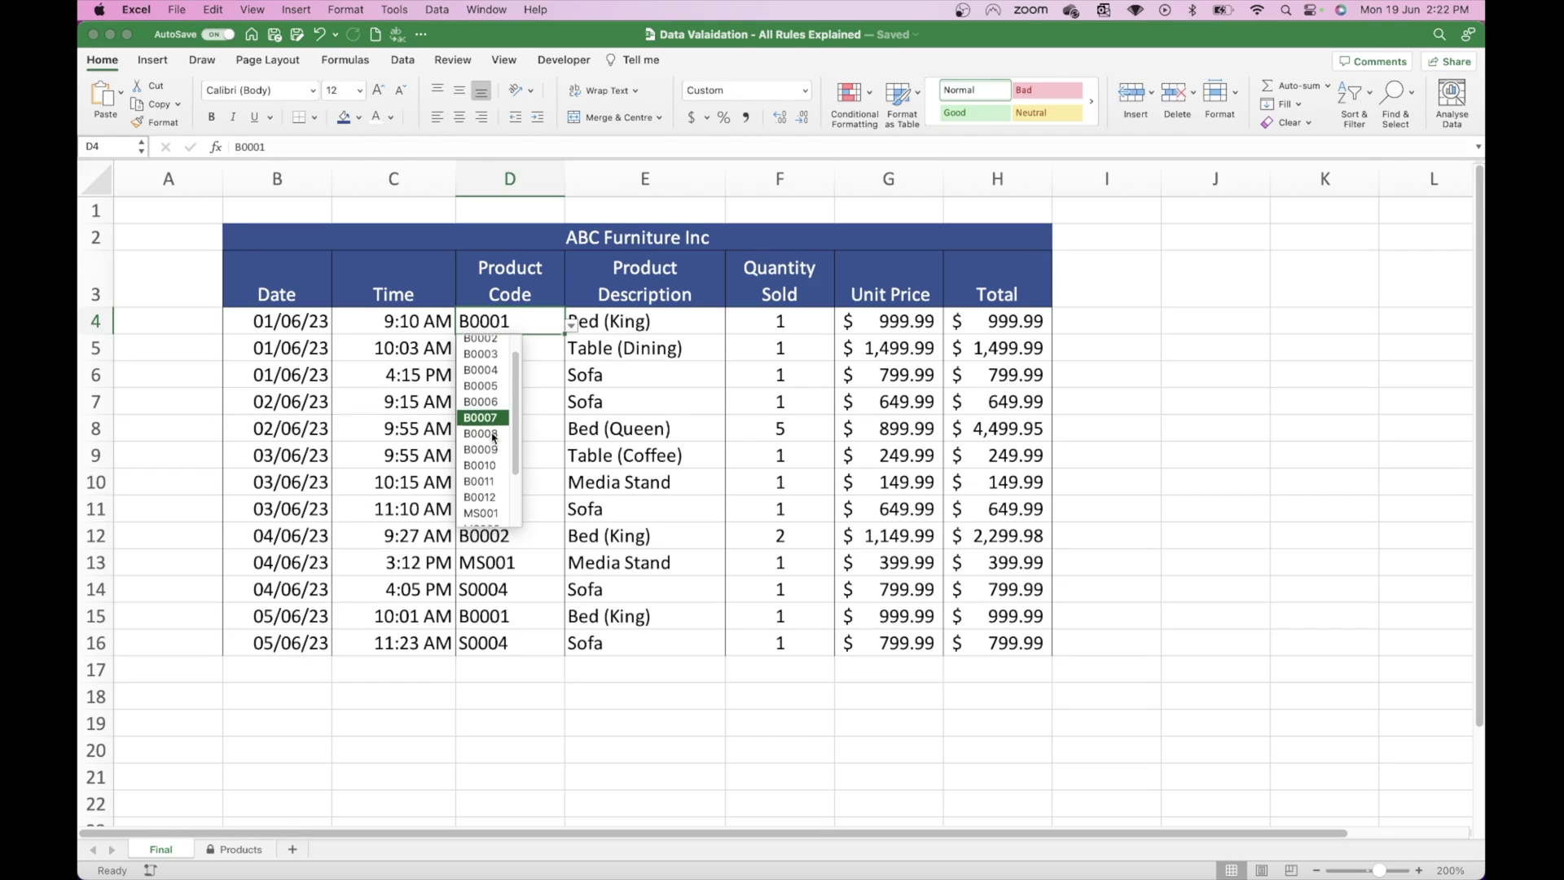
{"action": "scroll", "coordinate": [493, 438], "scroll_direction": "down", "scroll_amount": 5}
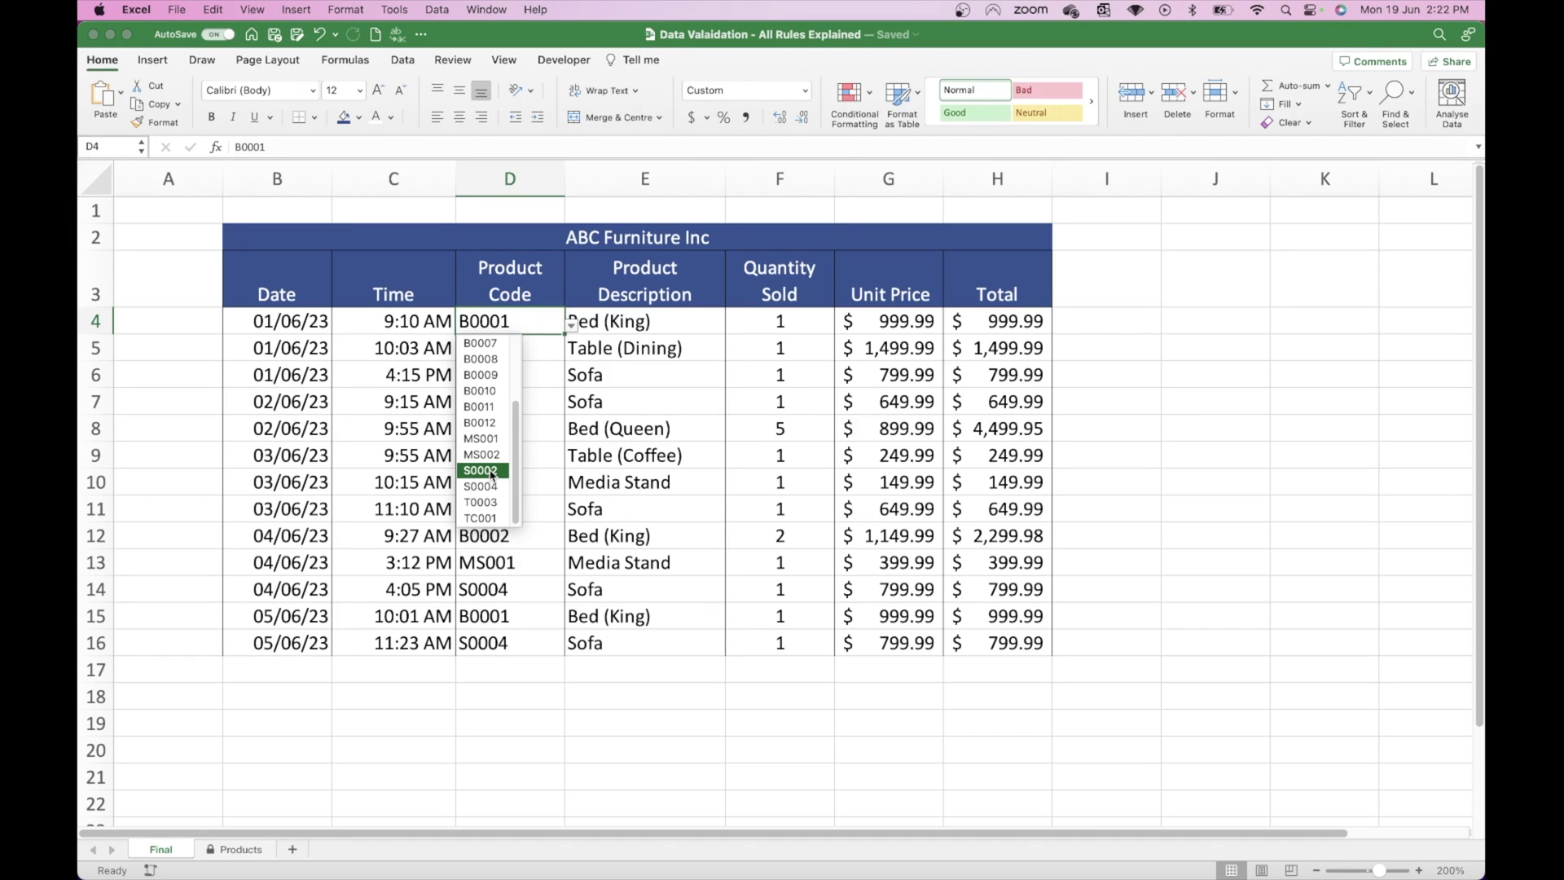
{"action": "left_click", "coordinate": [491, 471]}
Step: Inspect the lookup formulas in E4 and G4, and undo the product code change in D4
{"action": "left_click", "coordinate": [644, 319]}
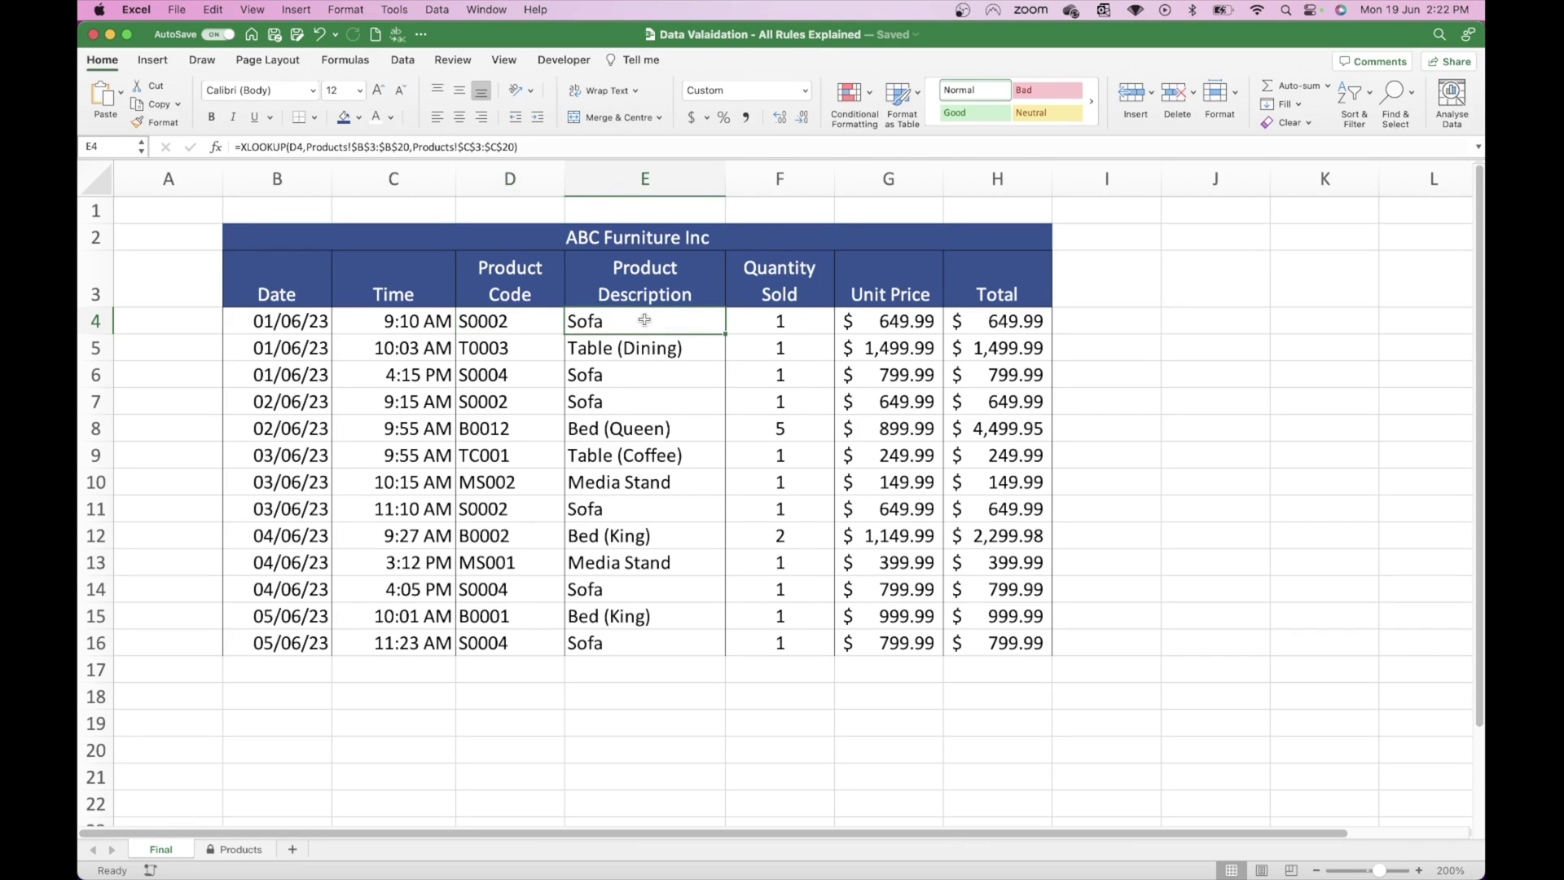
{"action": "left_click", "coordinate": [939, 321]}
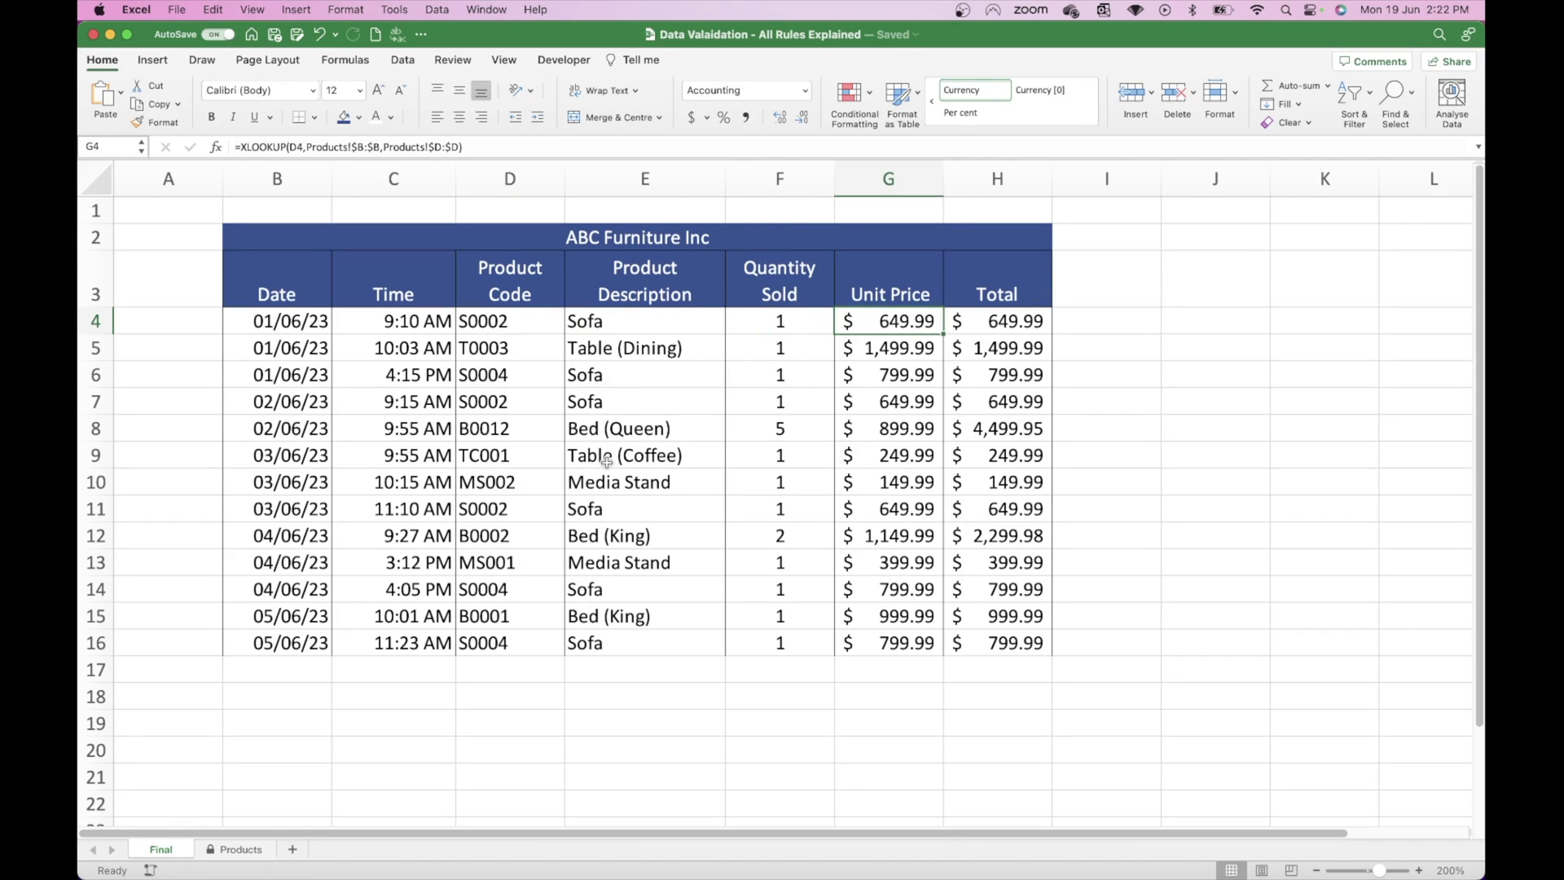
{"action": "key", "text": "super+z"}
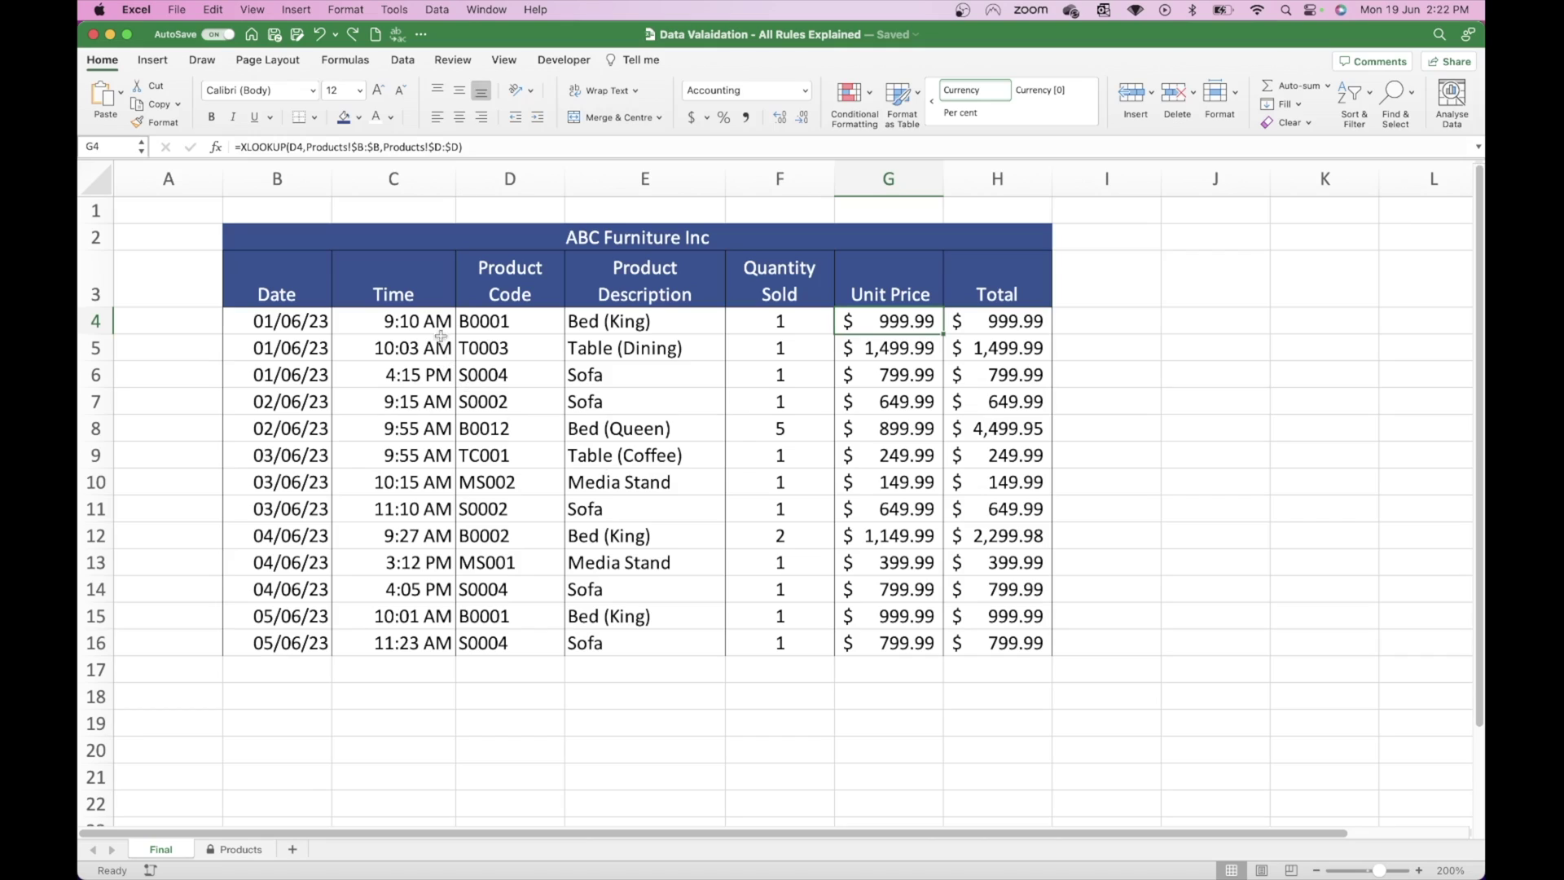
Step: Try to change the product code in D6 to S00004 to test the text-length validation, and cancel the entry
{"action": "left_click", "coordinate": [512, 376]}
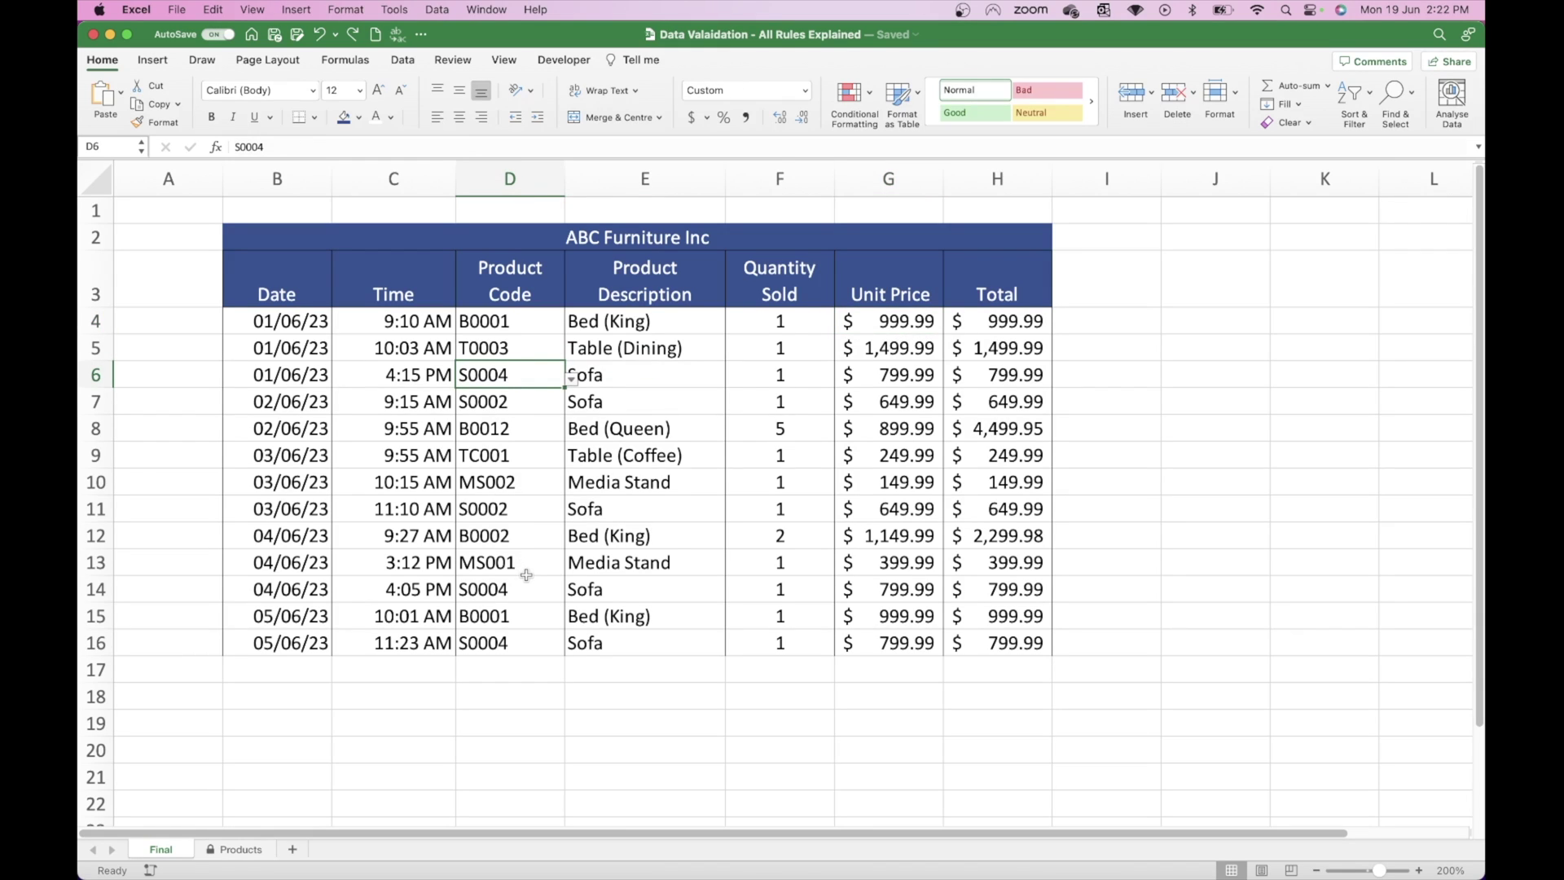
{"action": "key", "text": "F2"}
{"action": "key", "text": "Left"}
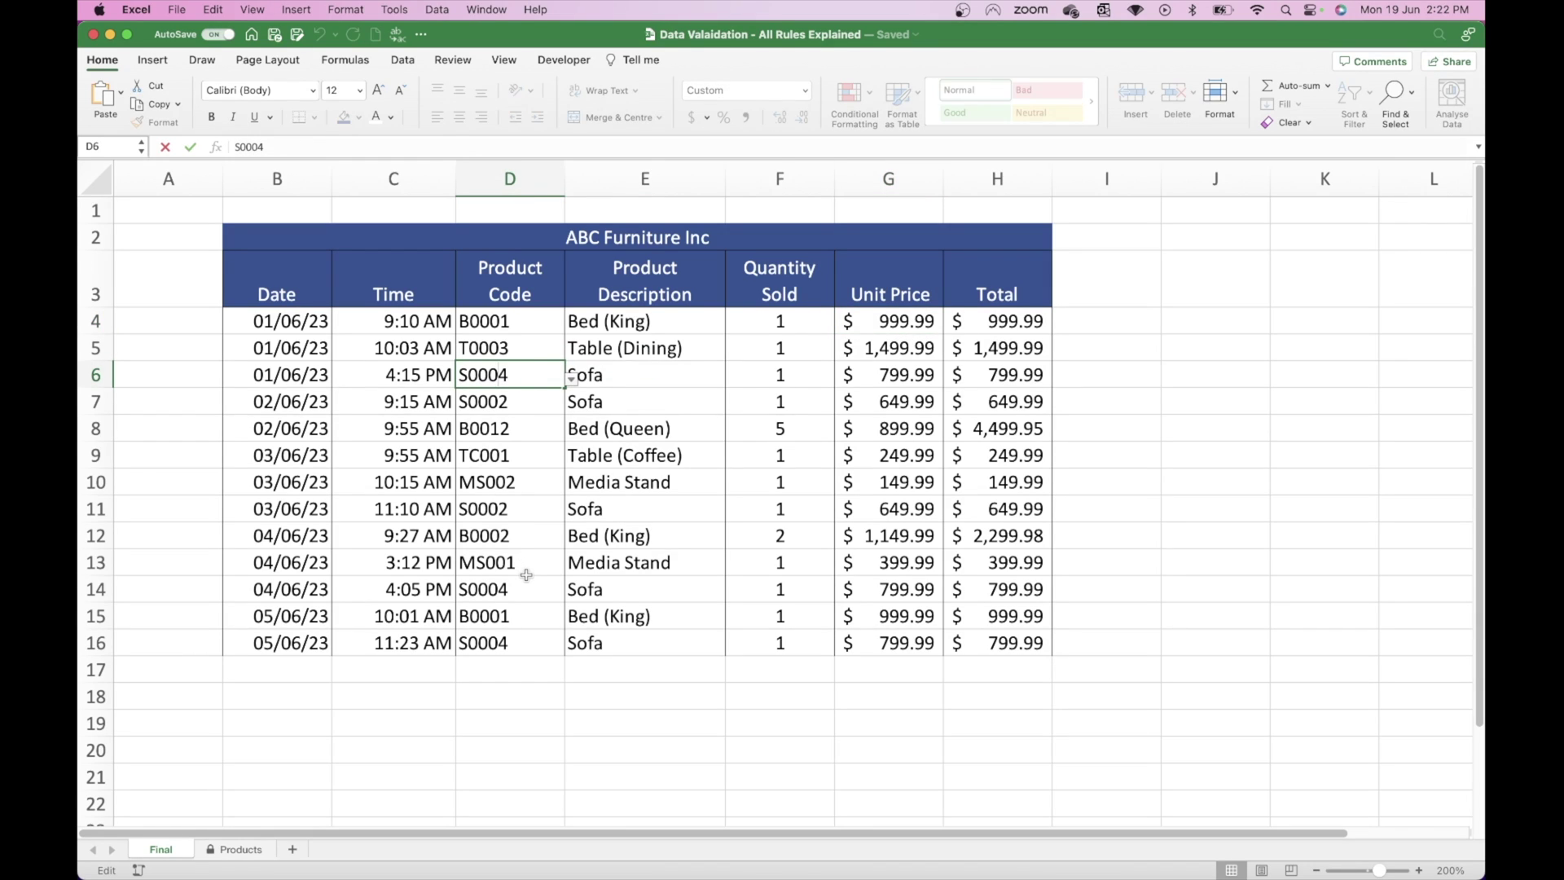
{"action": "type", "text": "0"}
{"action": "key", "text": "Return"}
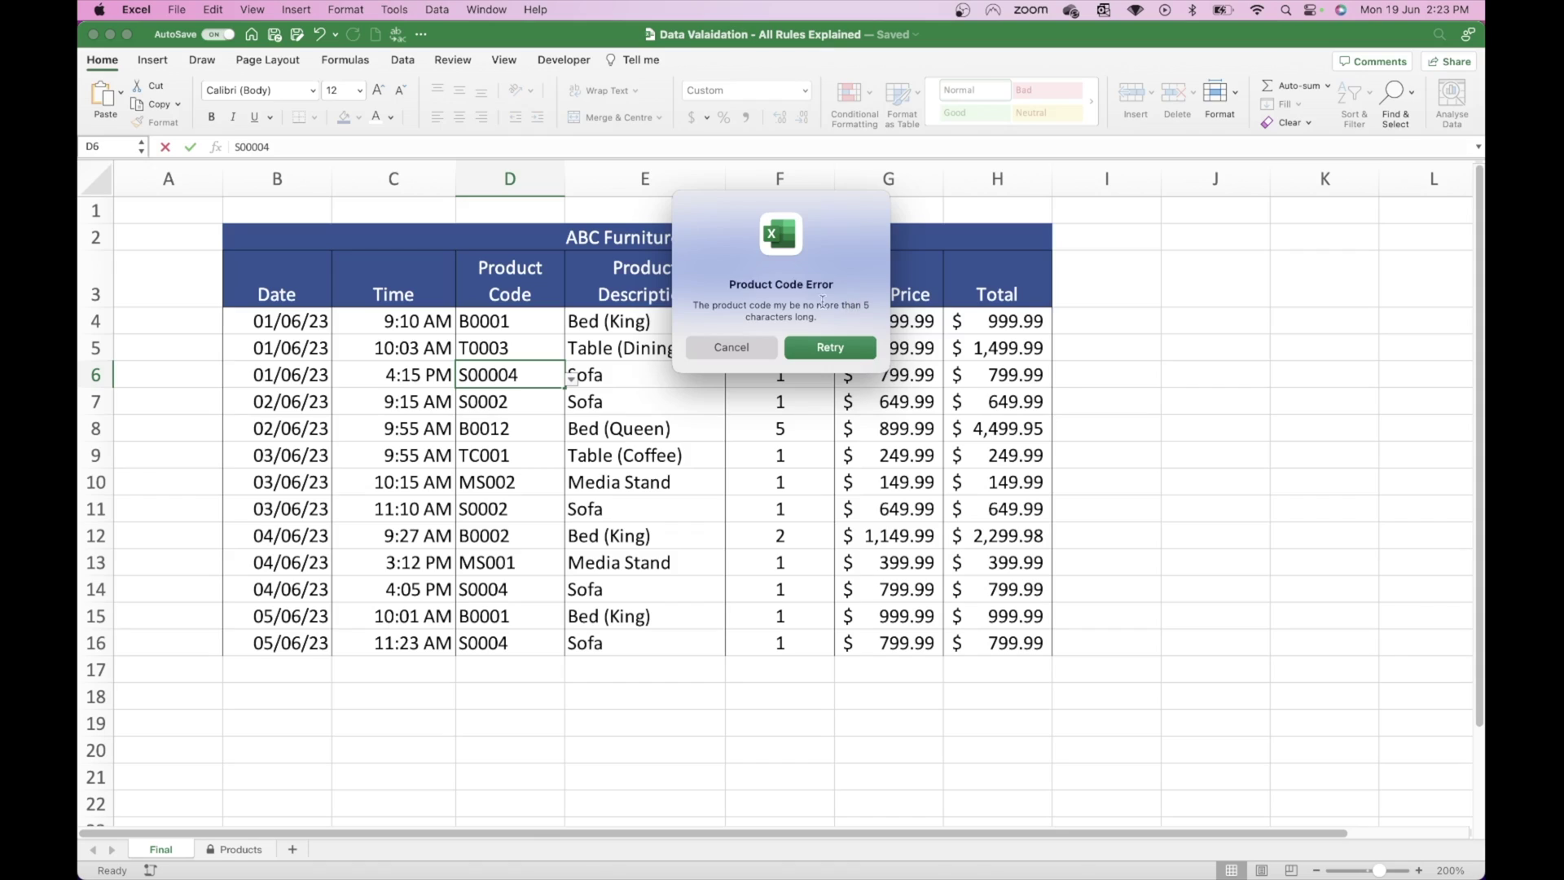
{"action": "left_click", "coordinate": [746, 345]}
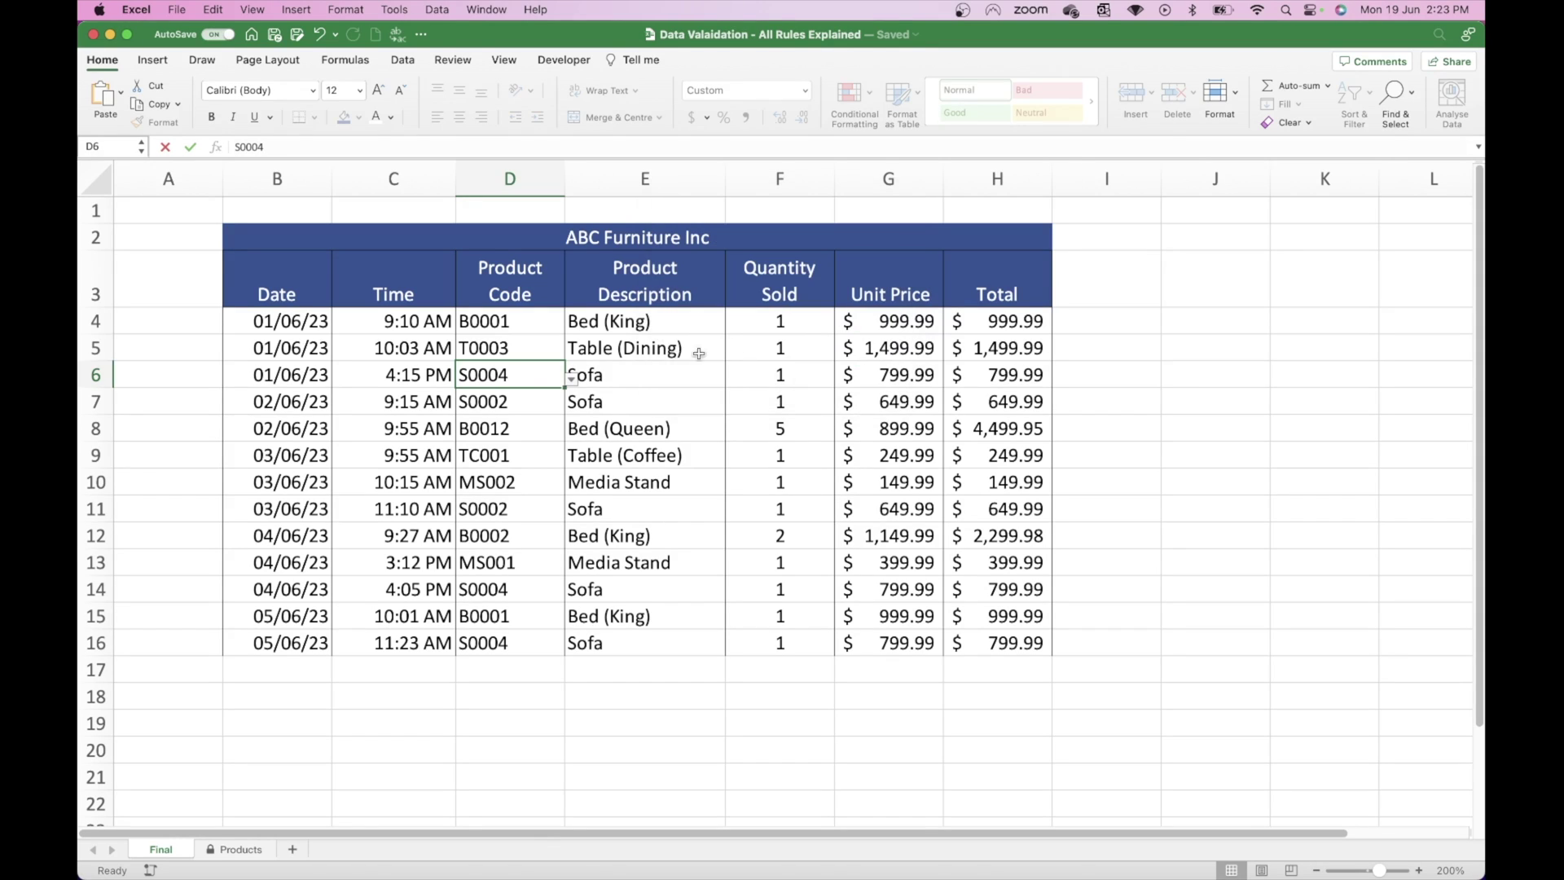
Step: Look at the description lookup in E4 and try to enter the quantity 1.5 in F4, cancelling the entry
{"action": "left_click", "coordinate": [631, 323]}
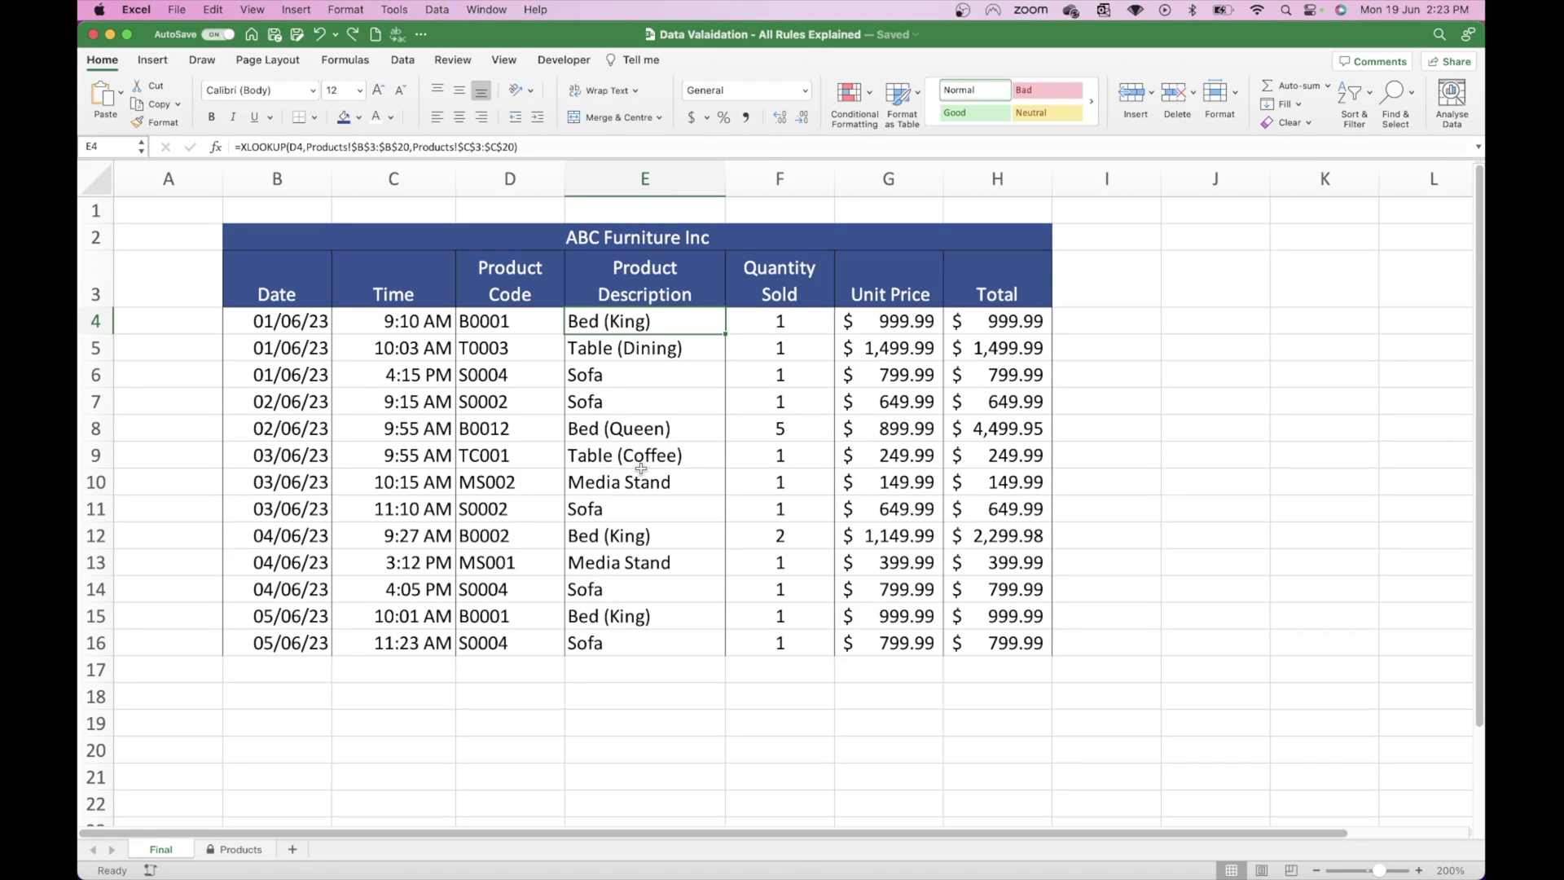
{"action": "left_click", "coordinate": [803, 314]}
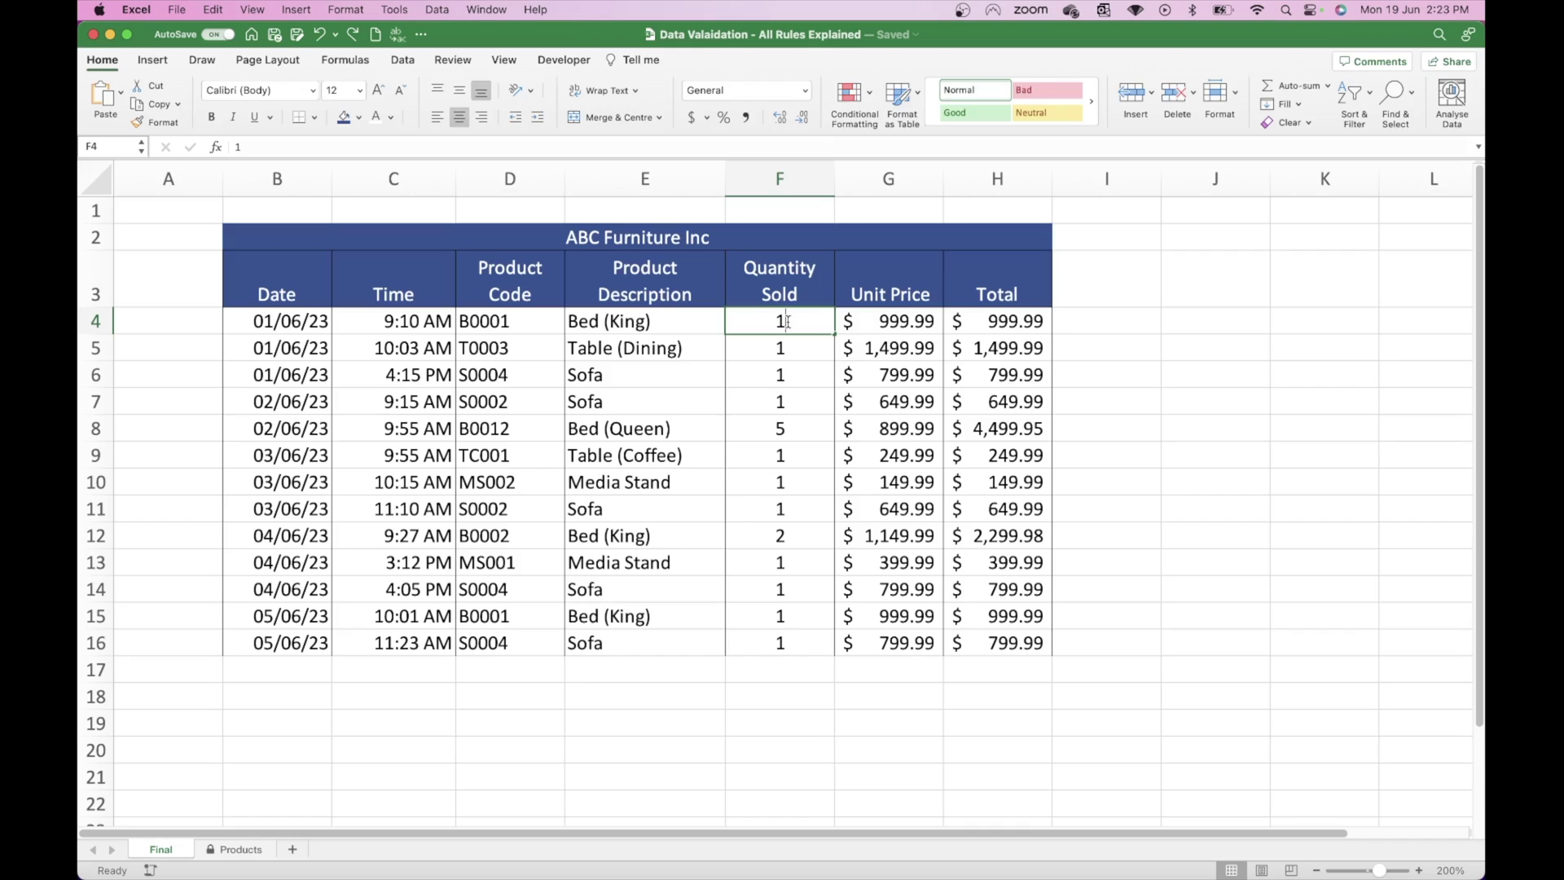
{"action": "type", "text": "1.5"}
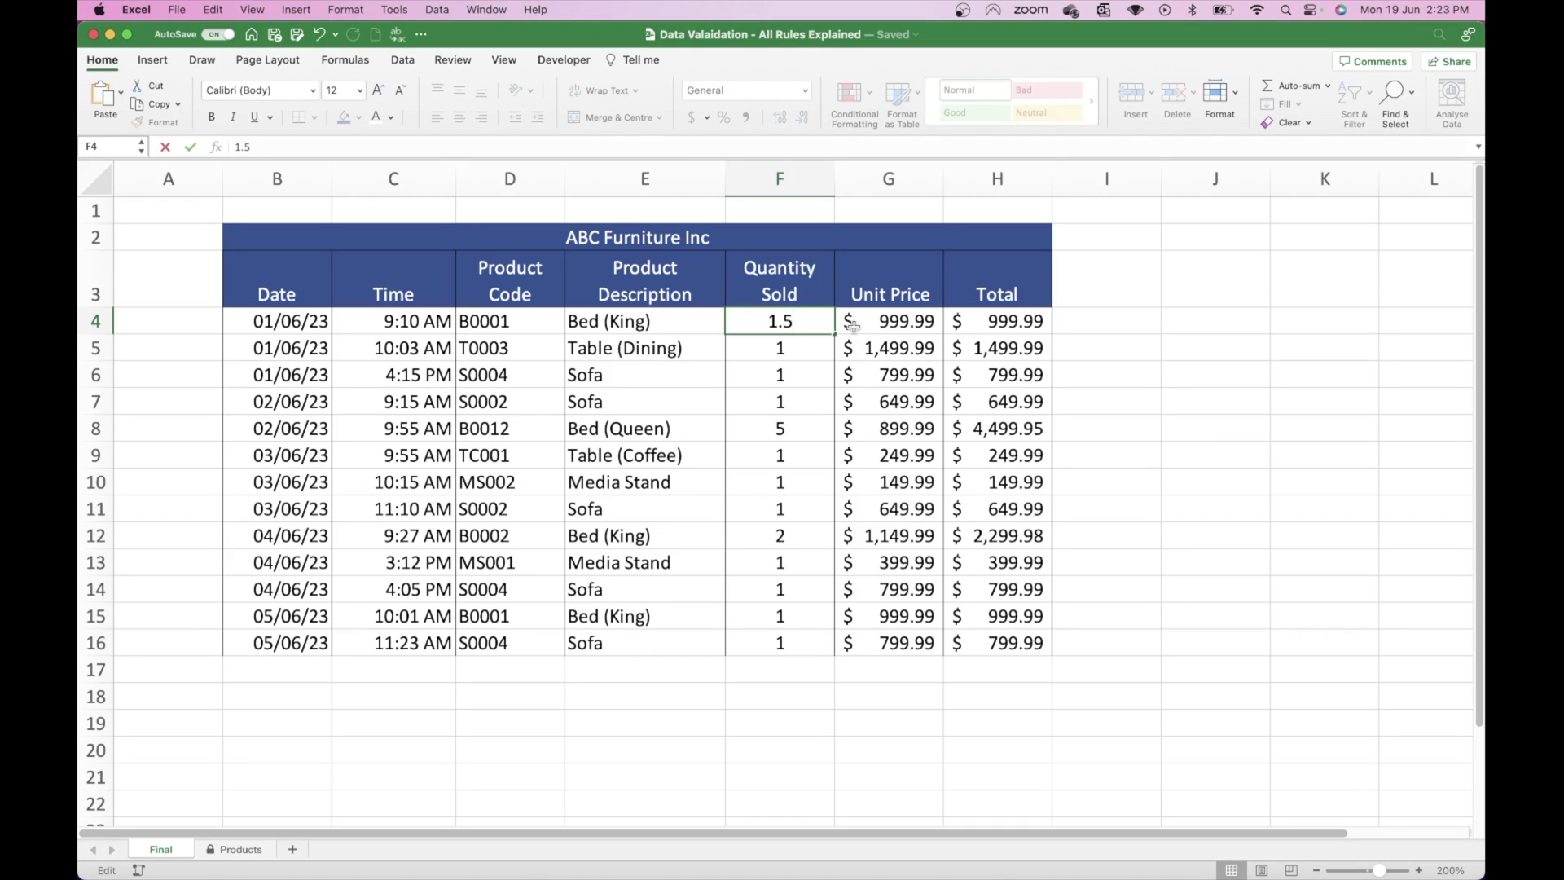
{"action": "key", "text": "Return"}
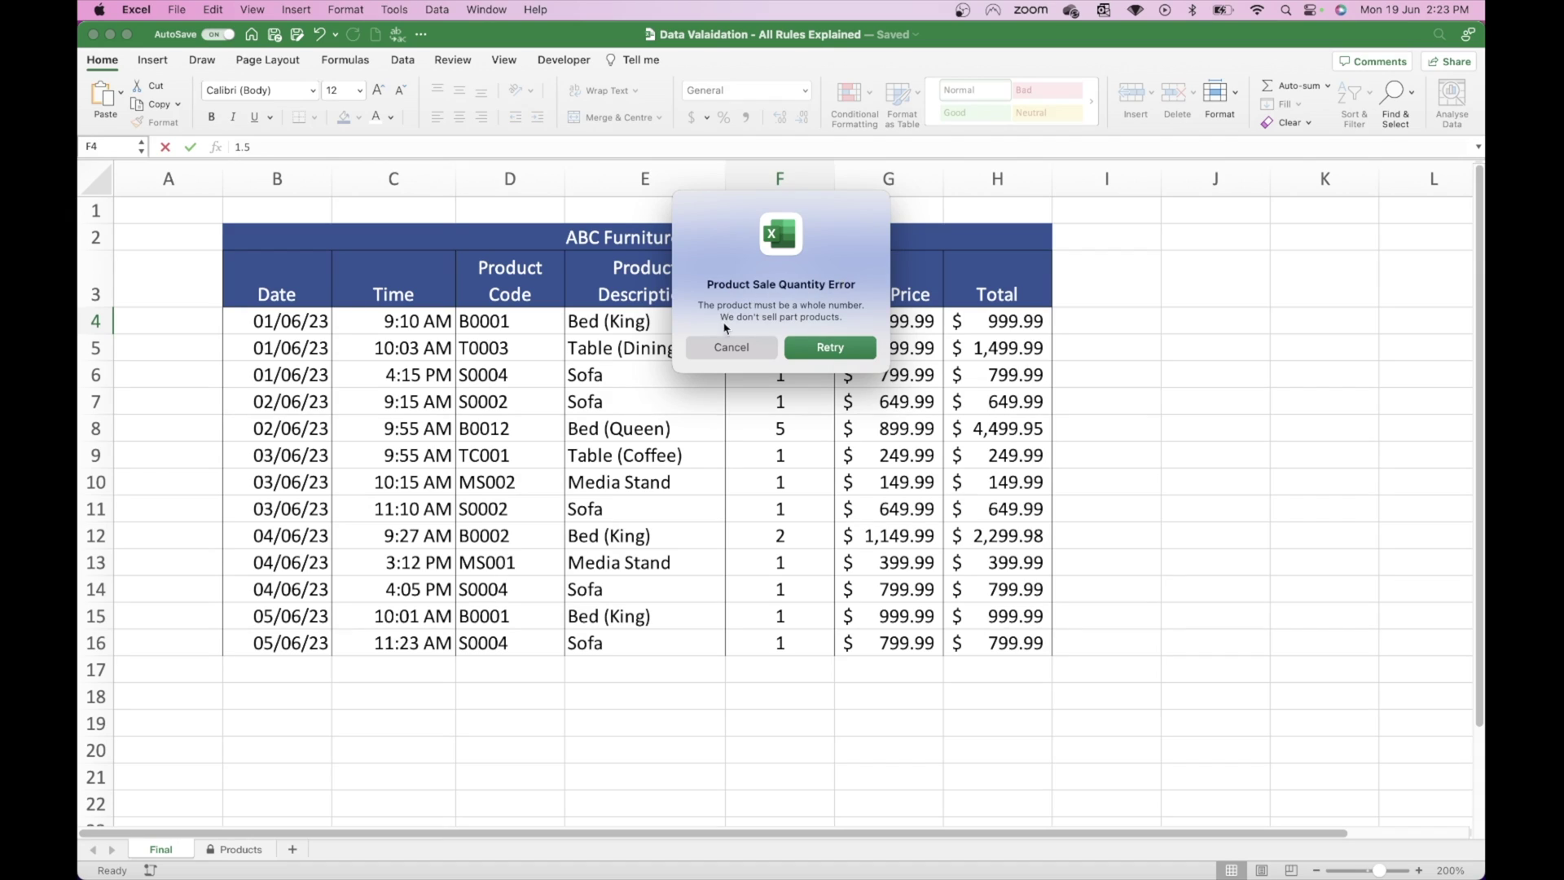
{"action": "left_click", "coordinate": [730, 348]}
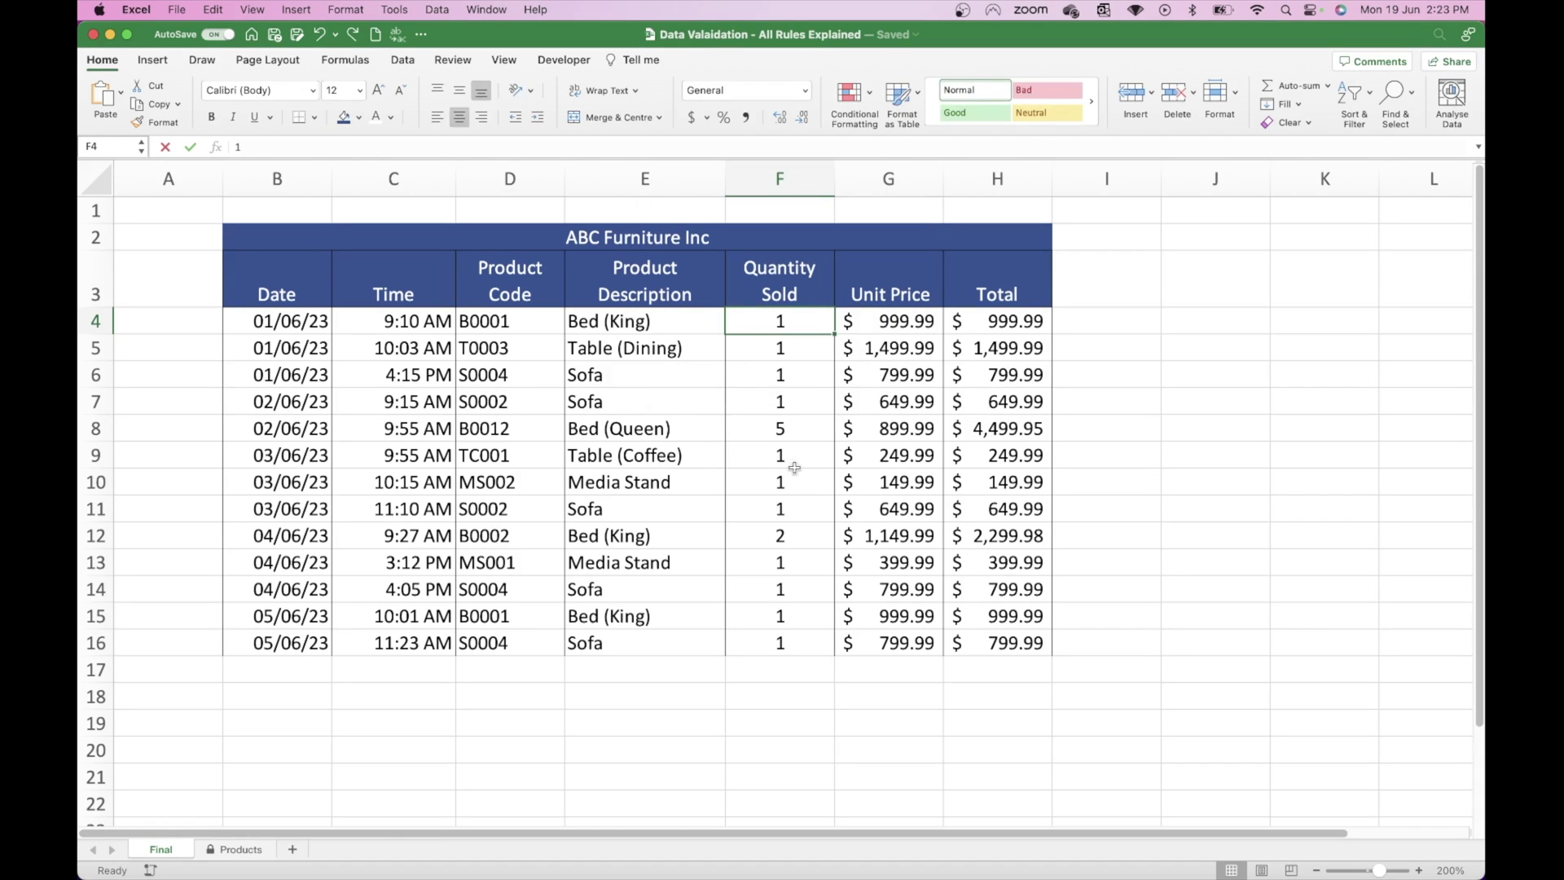
Step: Look at the unit price formula in G4 and try to change the total formula in H4 to =G4*2, cancelling the edit
{"action": "left_click", "coordinate": [885, 321]}
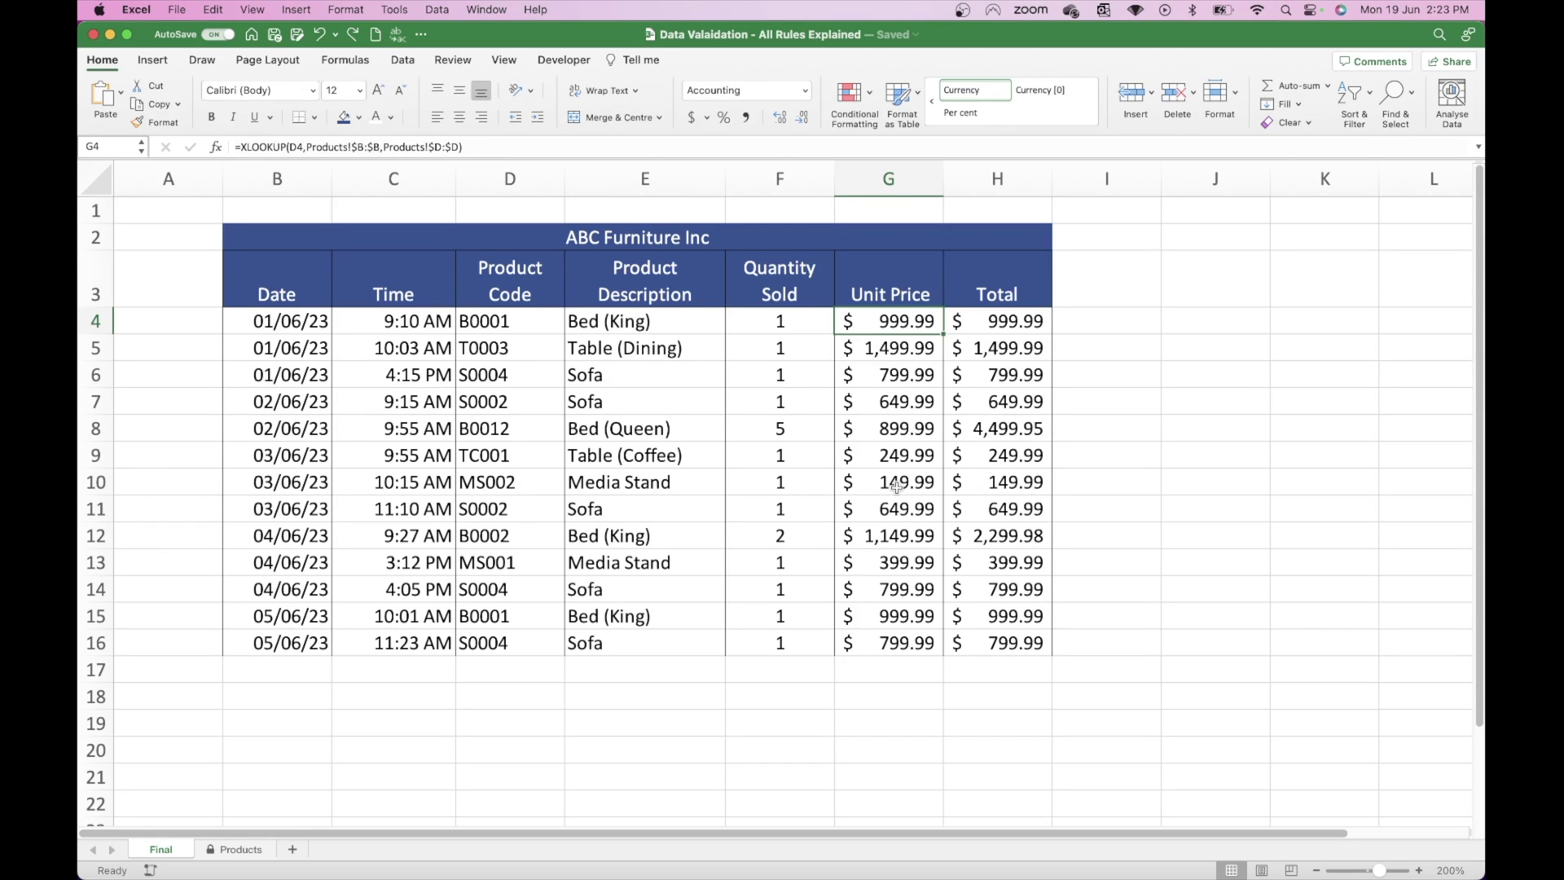
{"action": "left_click", "coordinate": [996, 321]}
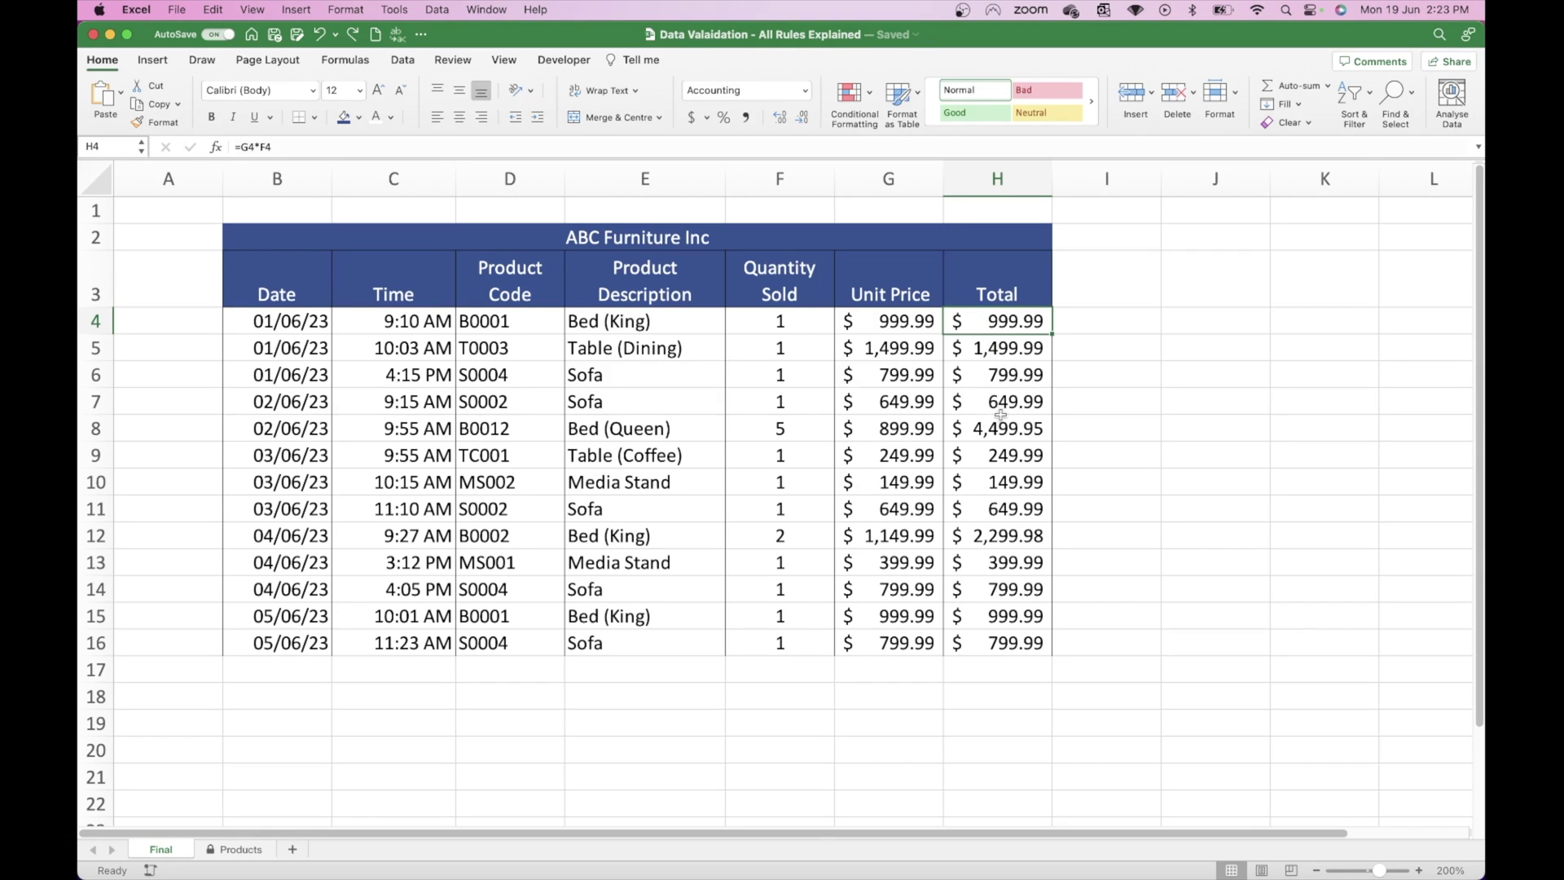
{"action": "double_click", "coordinate": [1004, 321]}
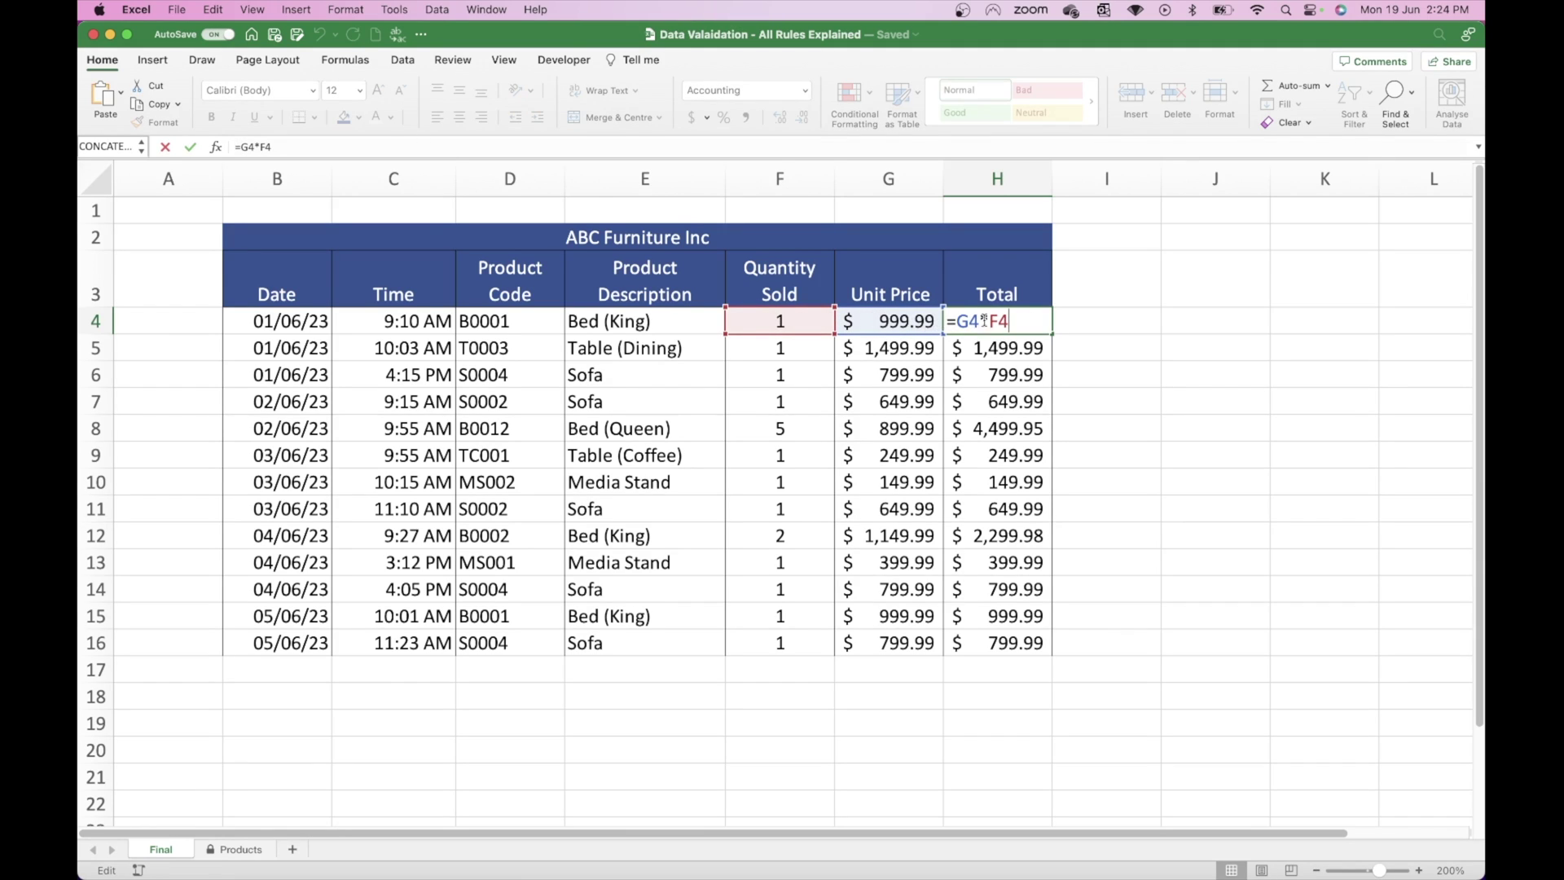
{"action": "key", "text": "BackSpace"}
{"action": "key", "text": "BackSpace"}
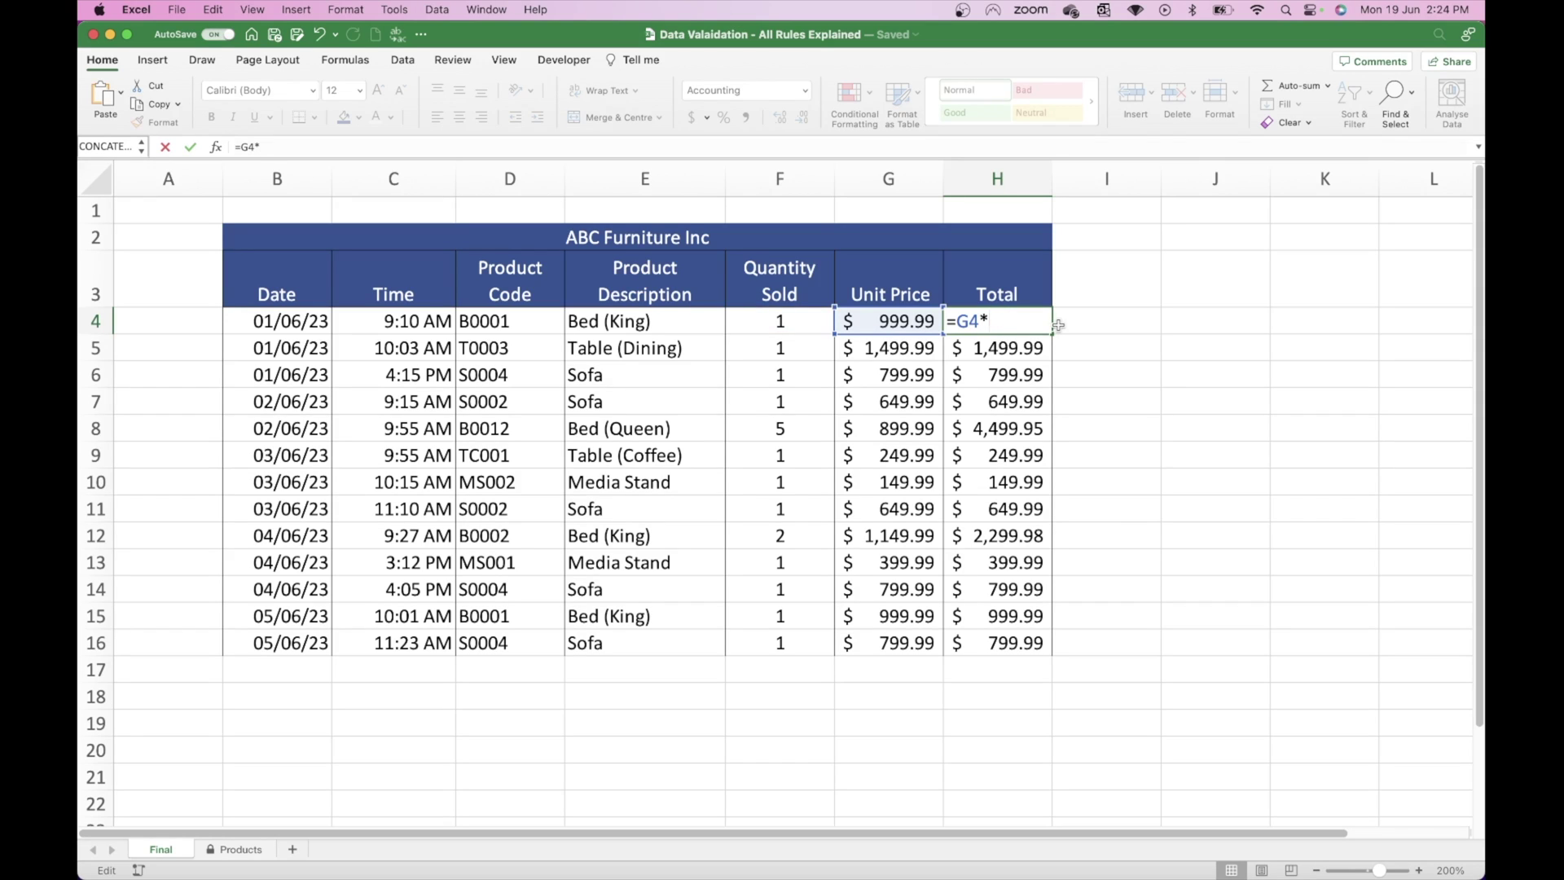
{"action": "type", "text": "2"}
{"action": "key", "text": "Return"}
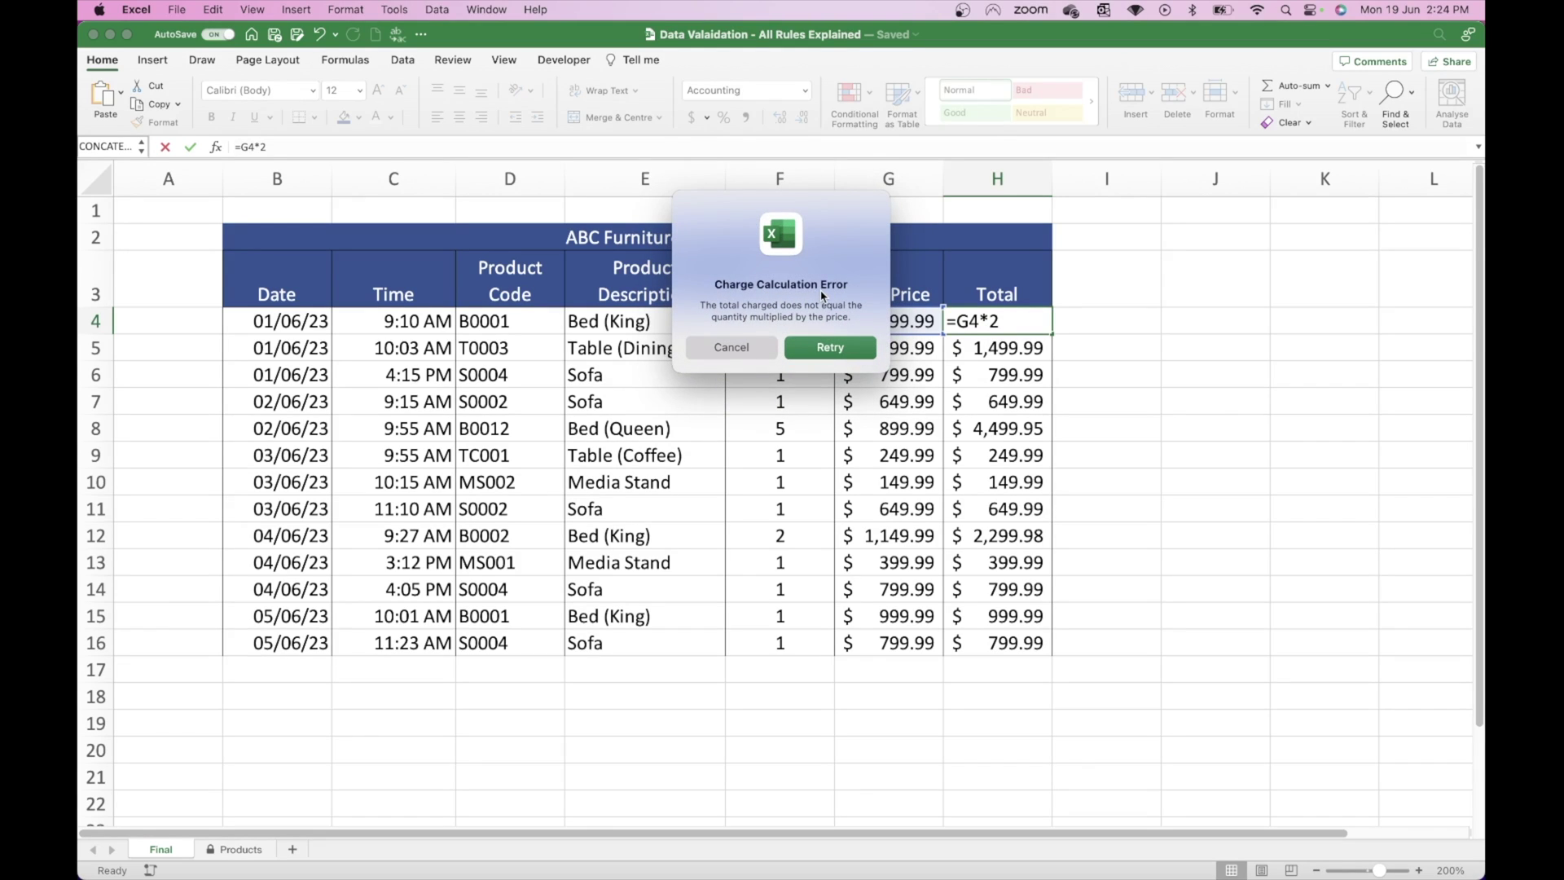
{"action": "left_click", "coordinate": [734, 347]}
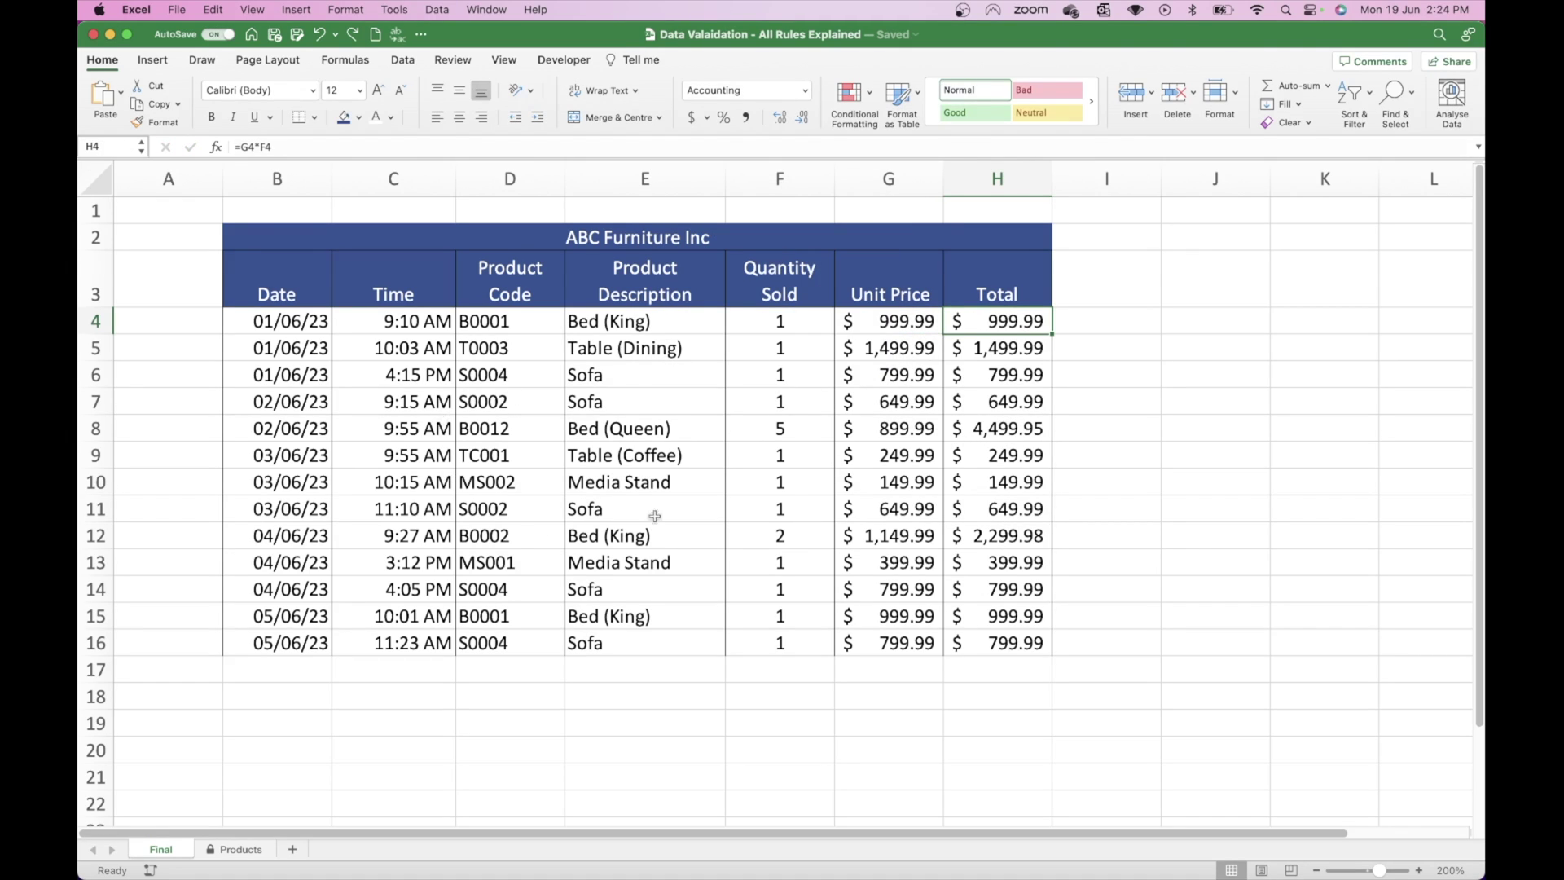
Step: Try to delete the unit price in D3 of the protected Products sheet, dismiss the alert, and return to the Final sheet
{"action": "left_click", "coordinate": [241, 852]}
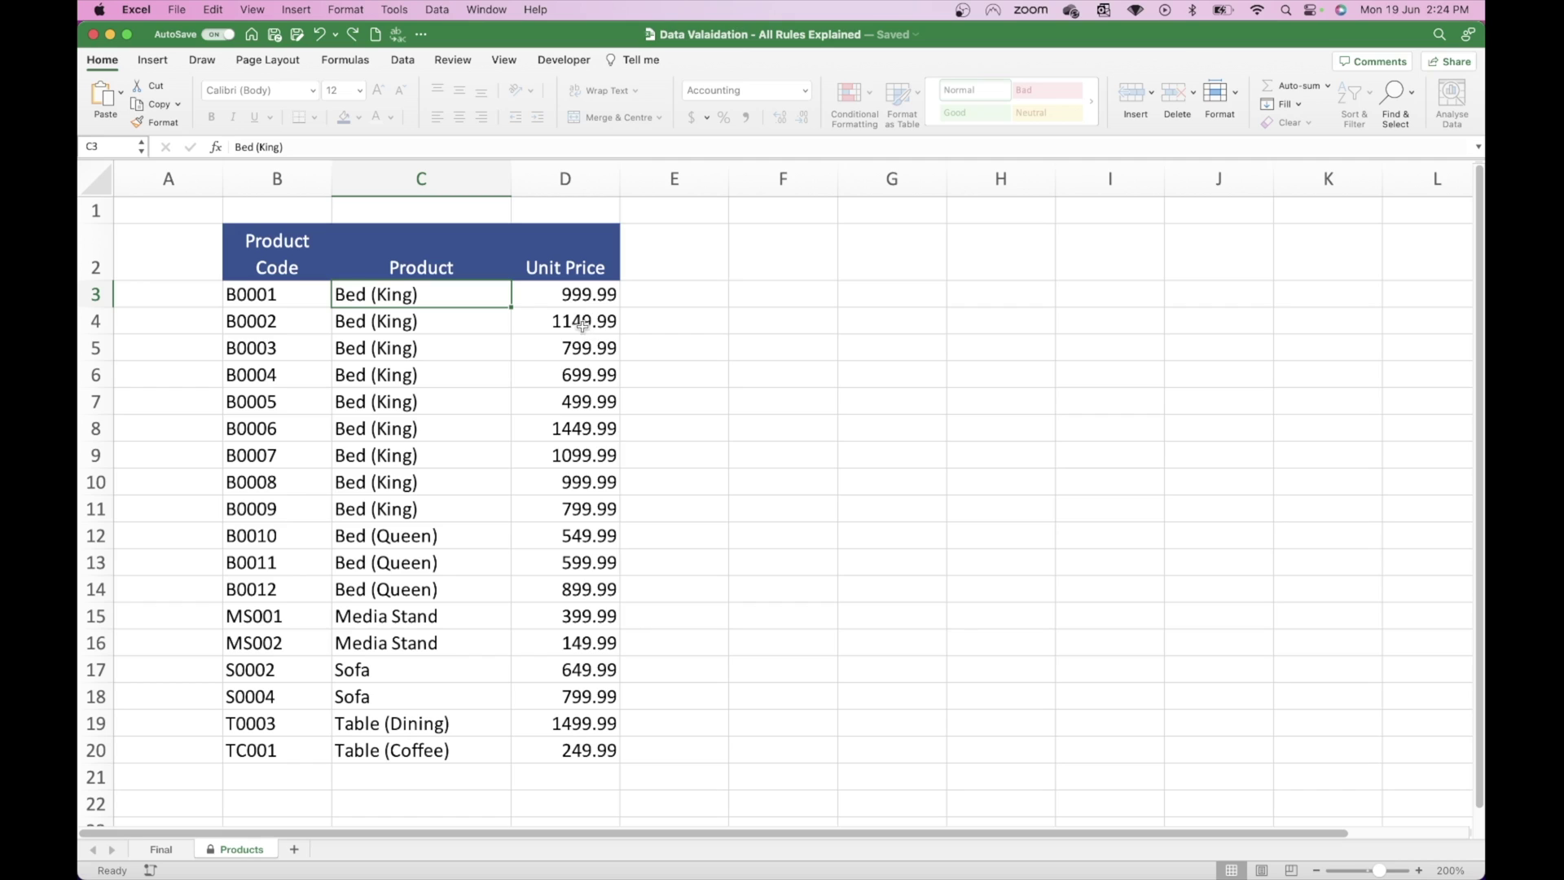
{"action": "left_click", "coordinate": [580, 294]}
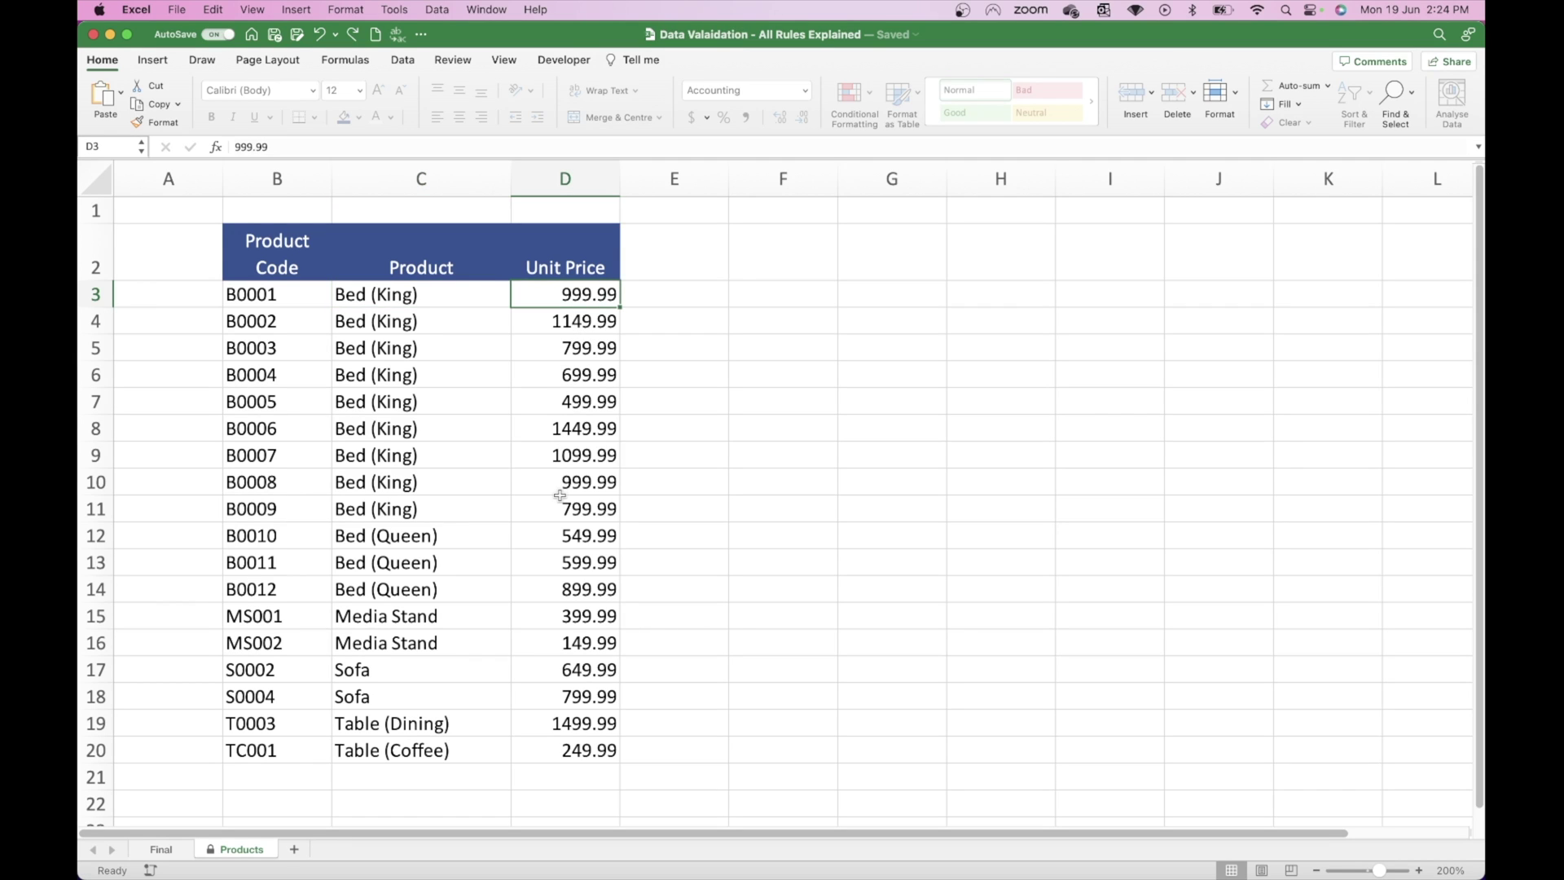
{"action": "key", "text": "Delete"}
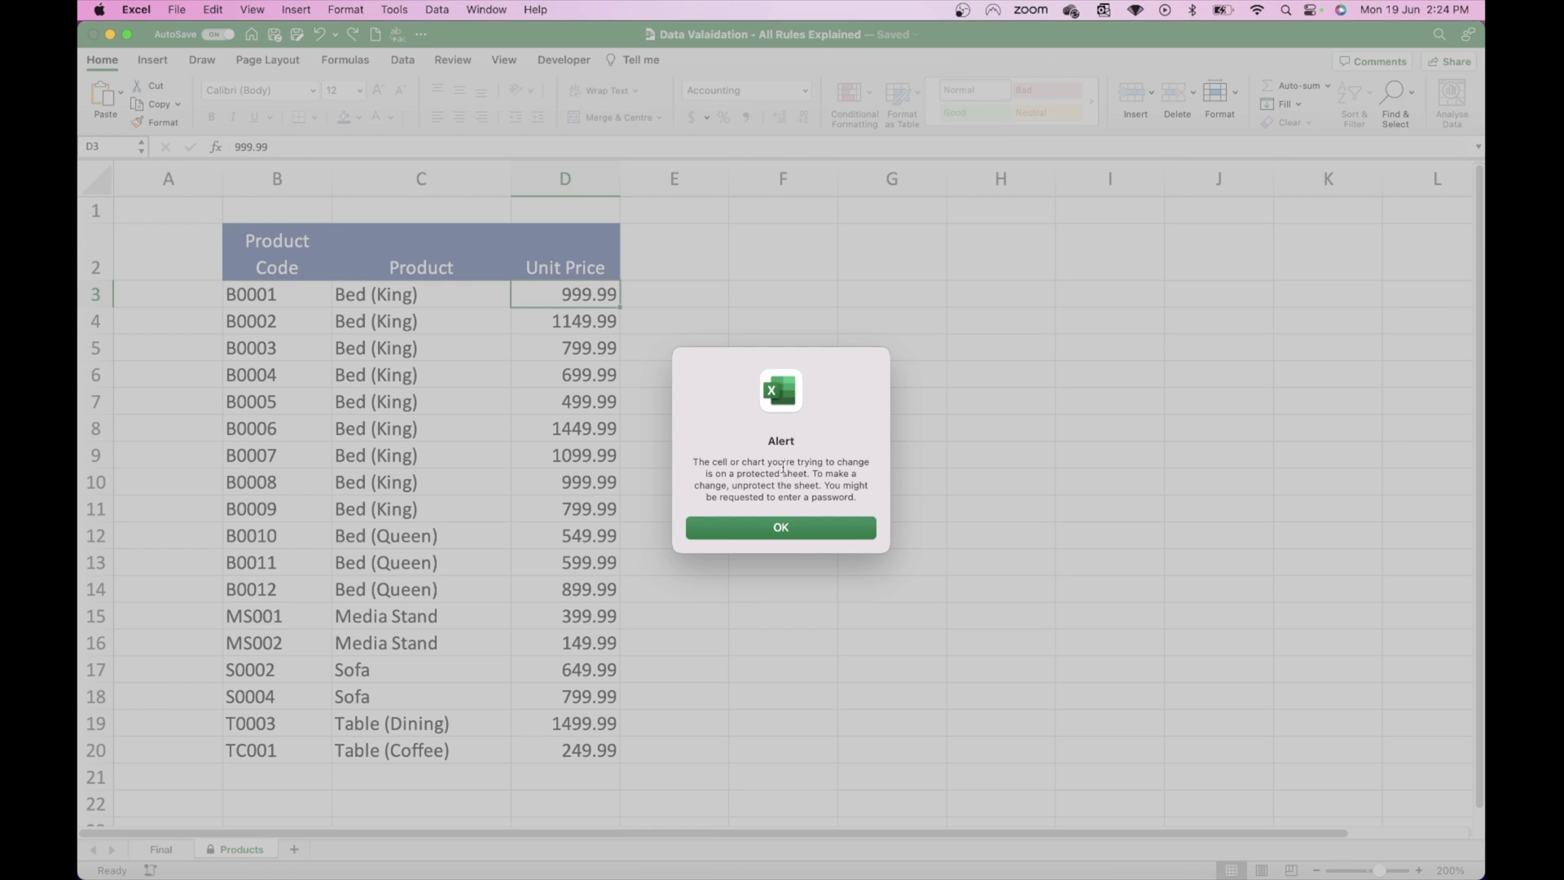
{"action": "left_click", "coordinate": [818, 526]}
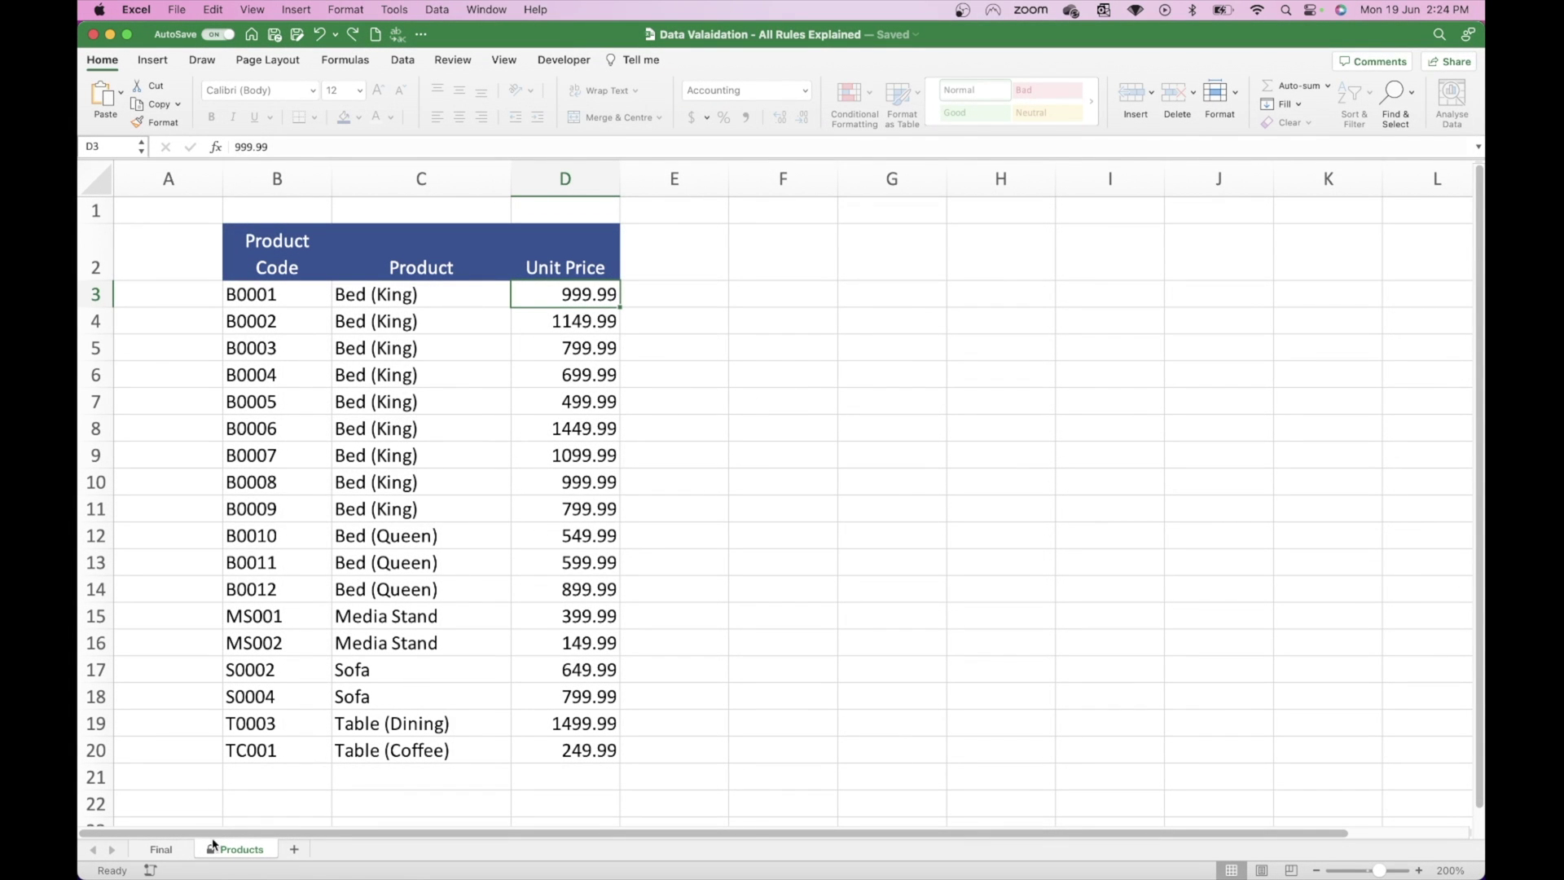
{"action": "left_click", "coordinate": [161, 849]}
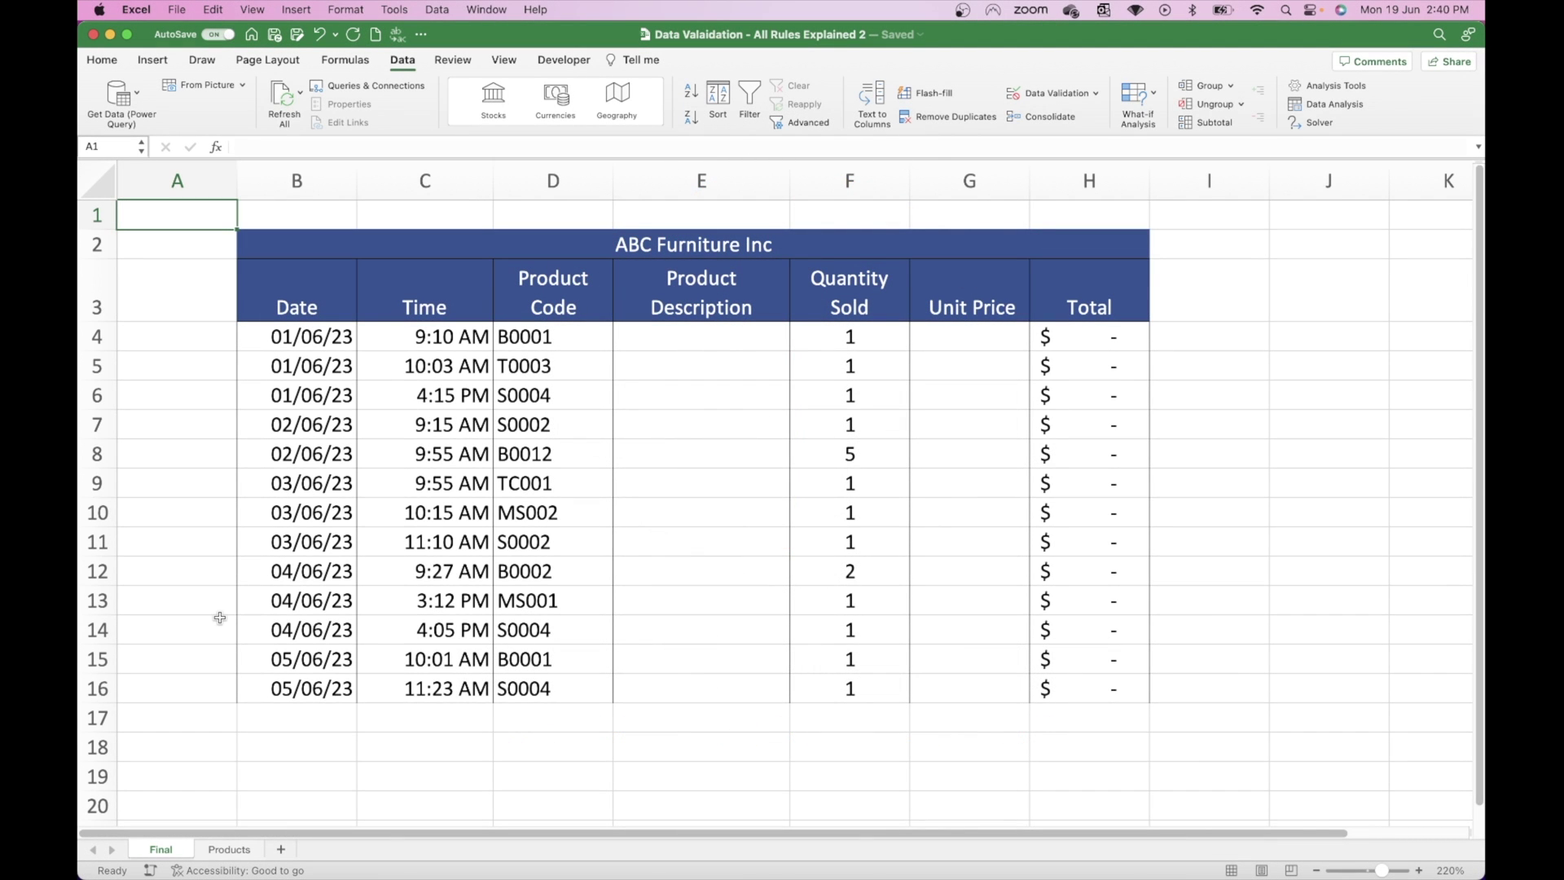
Step: Look over the empty Product Description and Unit Price columns and the first date entry in B4
{"action": "left_click_drag", "start_coordinate": [733, 339], "coordinate": [733, 575]}
{"action": "left_click_drag", "start_coordinate": [988, 332], "coordinate": [971, 532]}
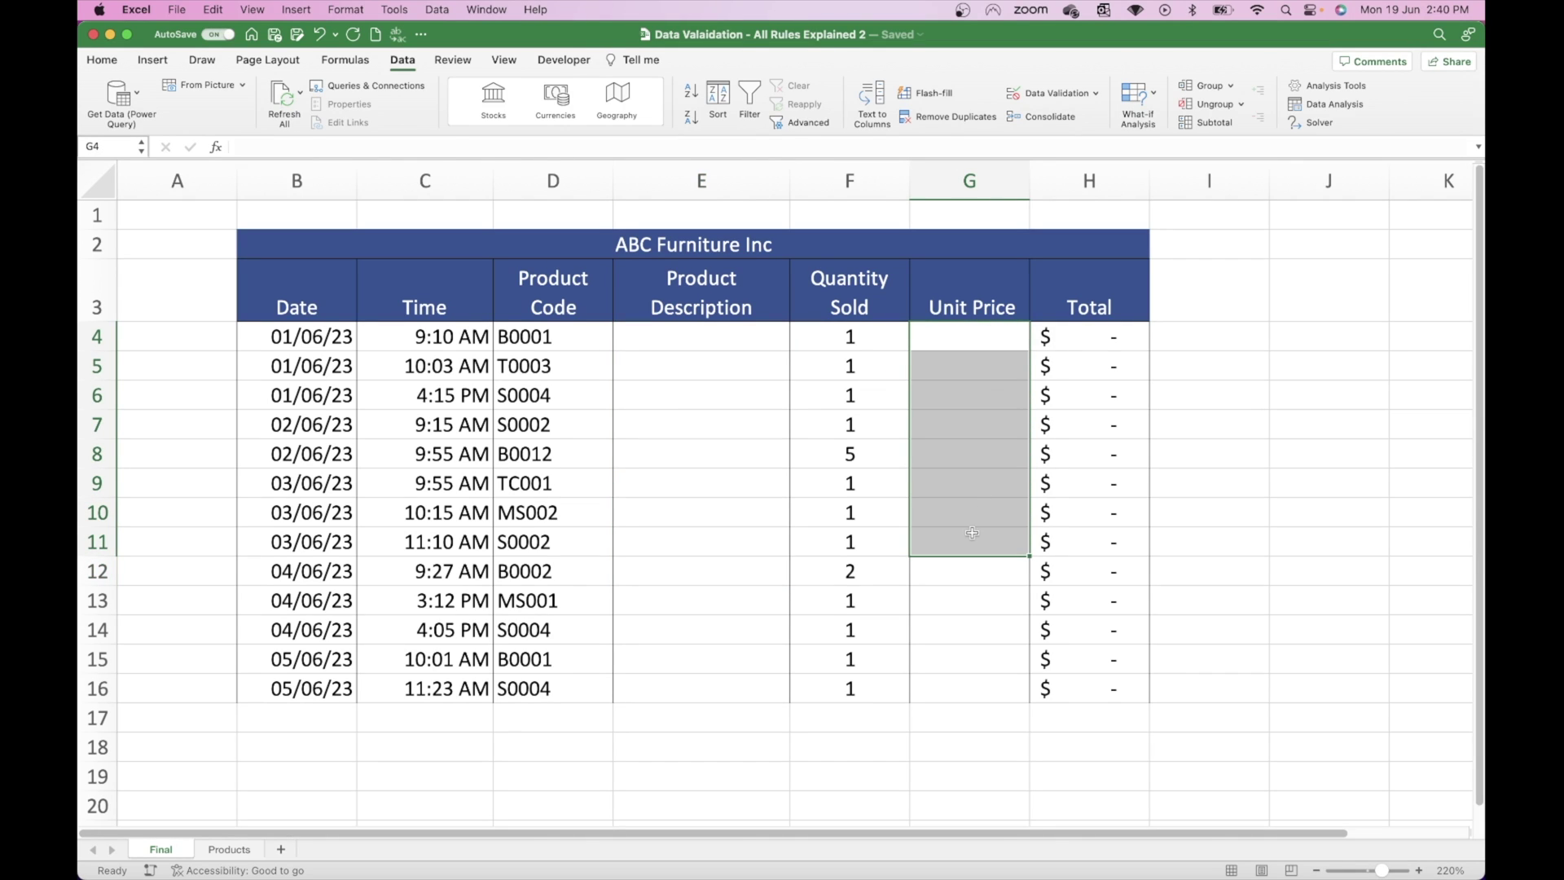
{"action": "left_click", "coordinate": [279, 339]}
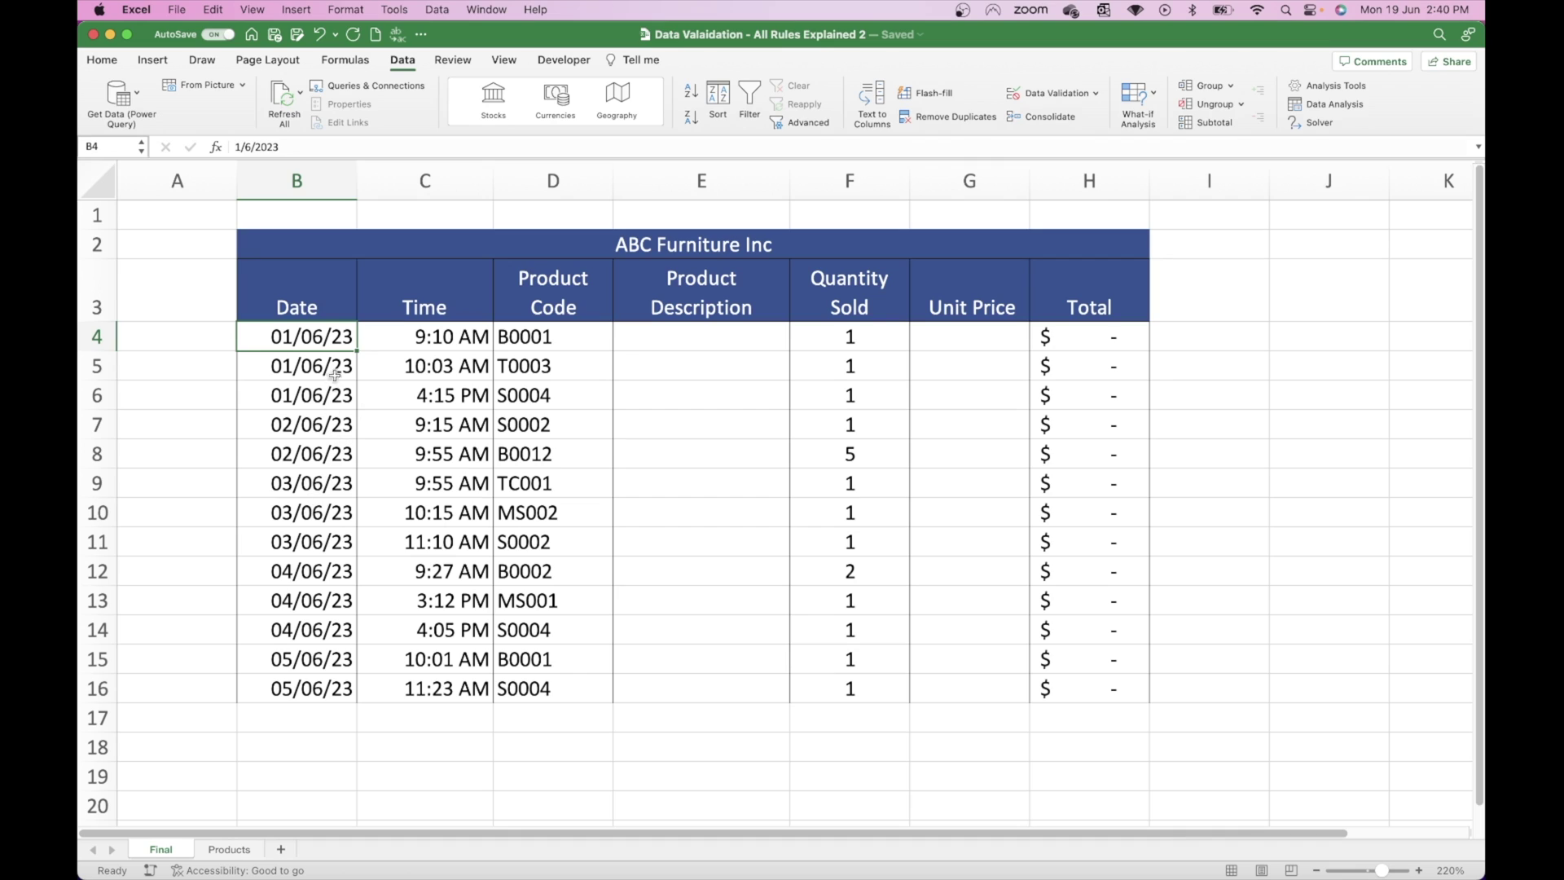
Step: Add a data validation rule to column B that allows only dates between 1/1/2023 and 31/12/2023
{"action": "left_click", "coordinate": [317, 183]}
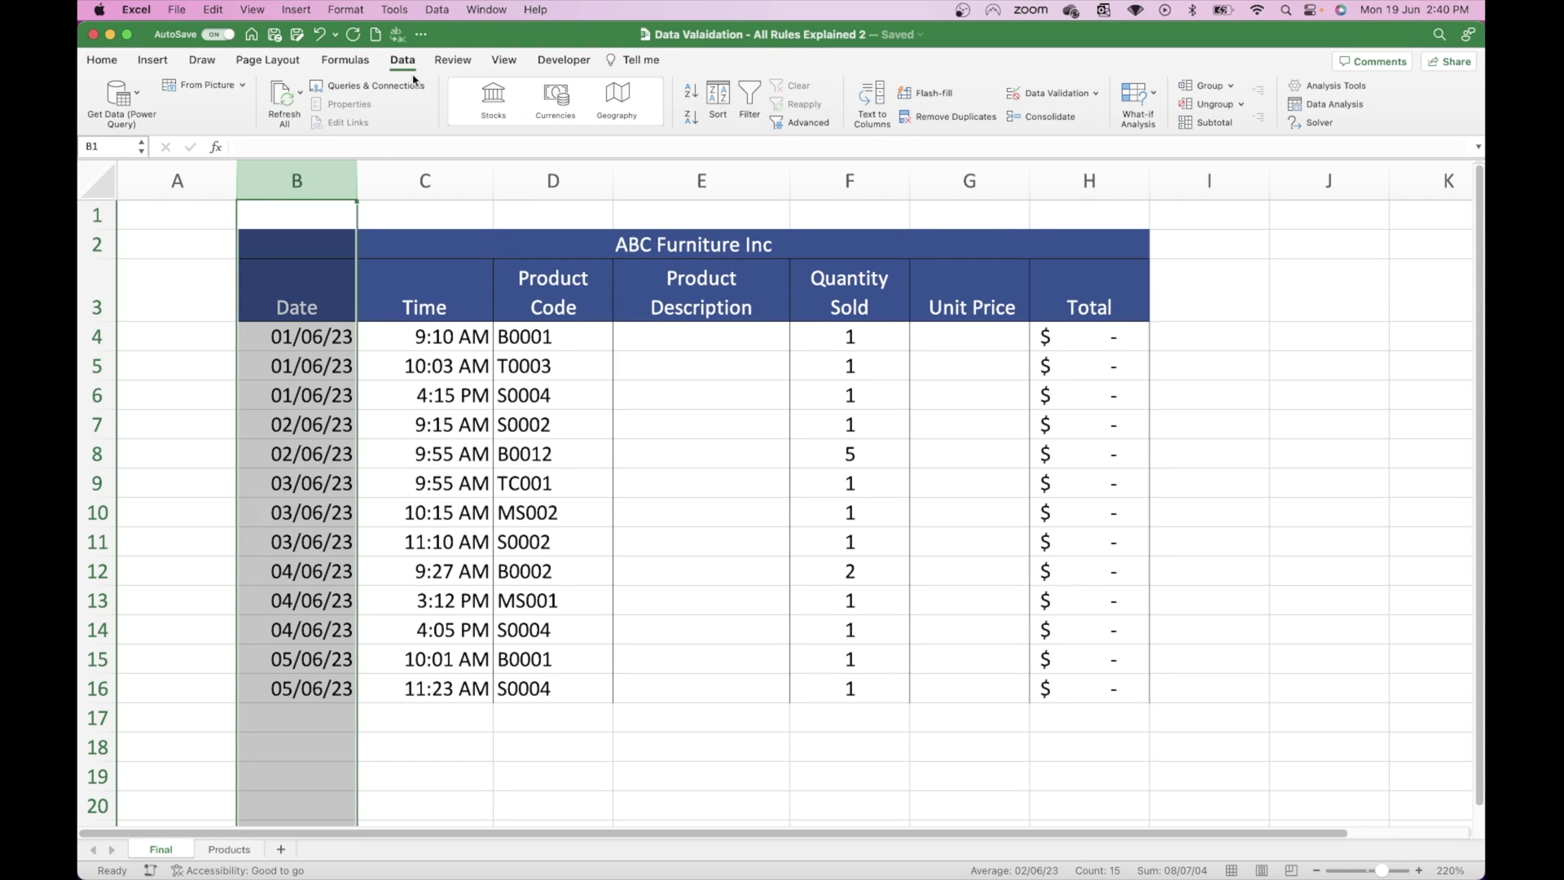
{"action": "left_click", "coordinate": [1048, 96]}
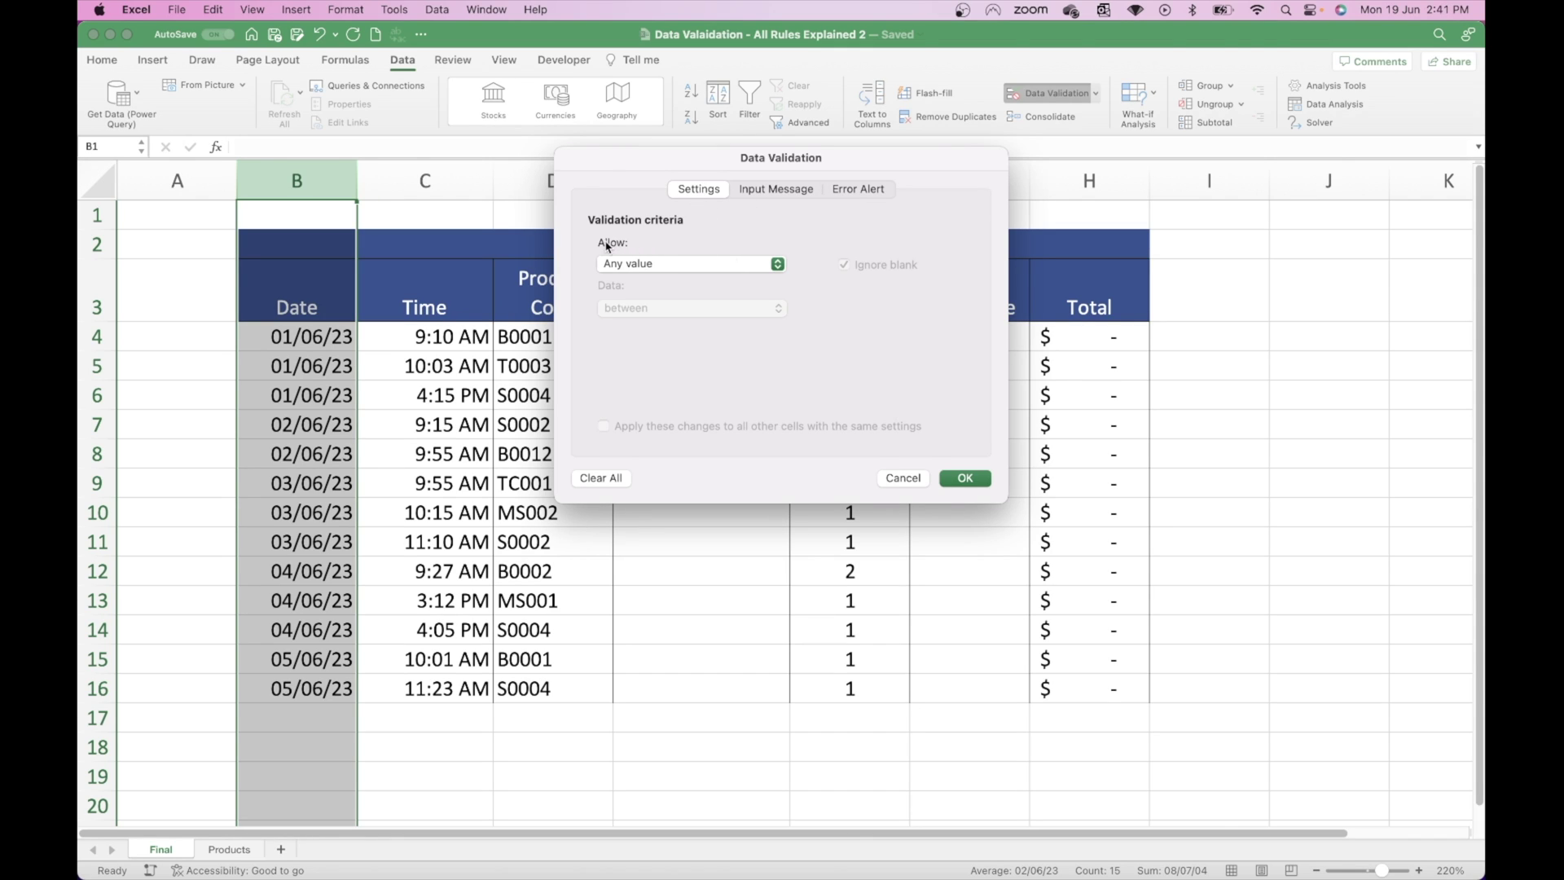
{"action": "left_click", "coordinate": [678, 265]}
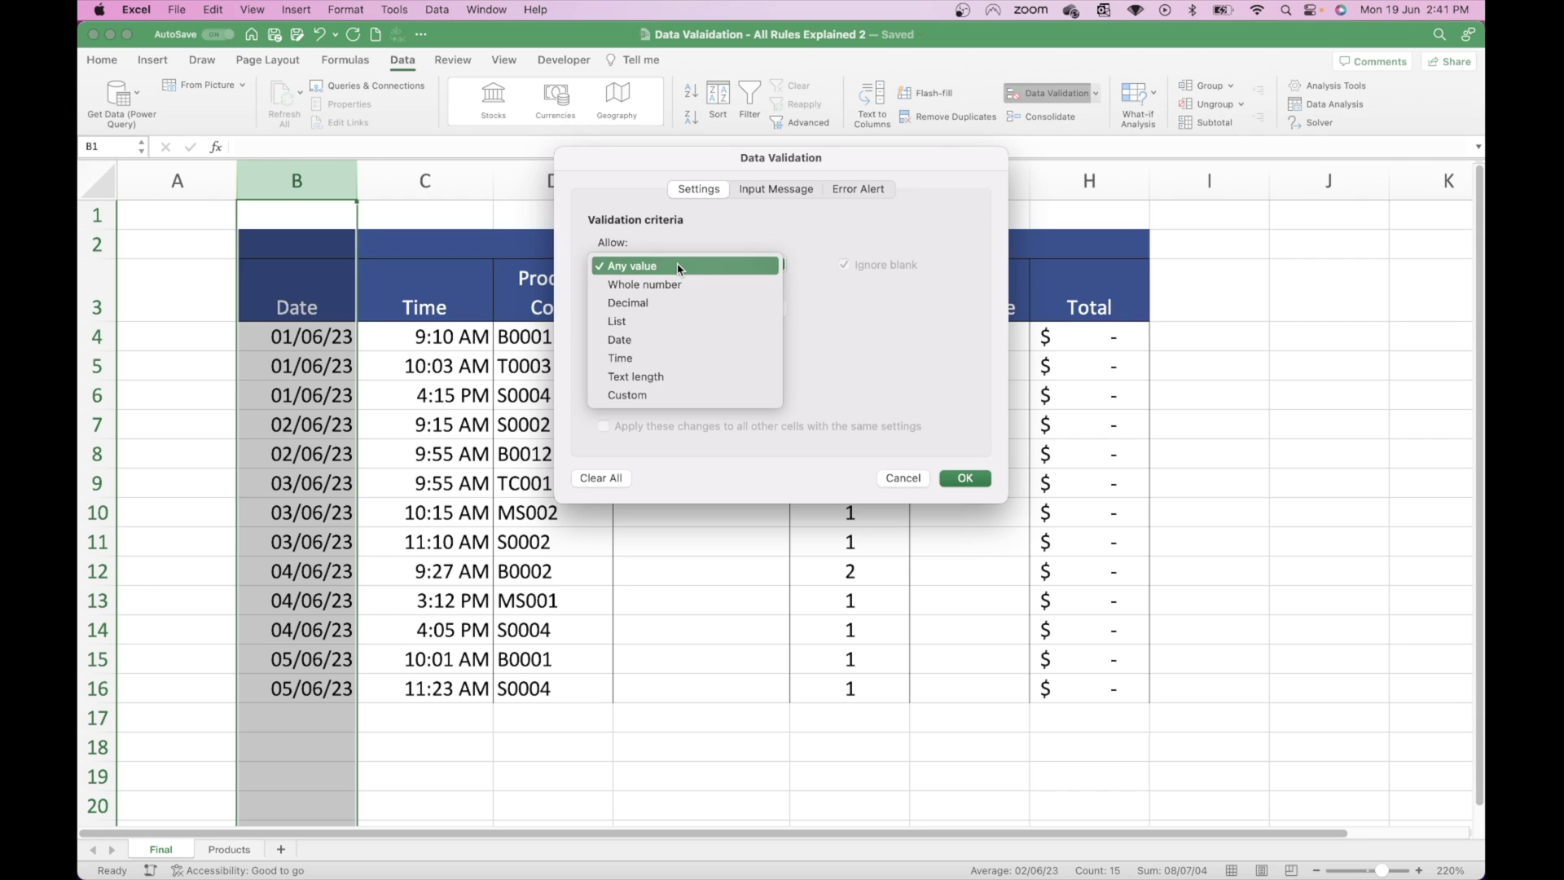
{"action": "left_click", "coordinate": [621, 342]}
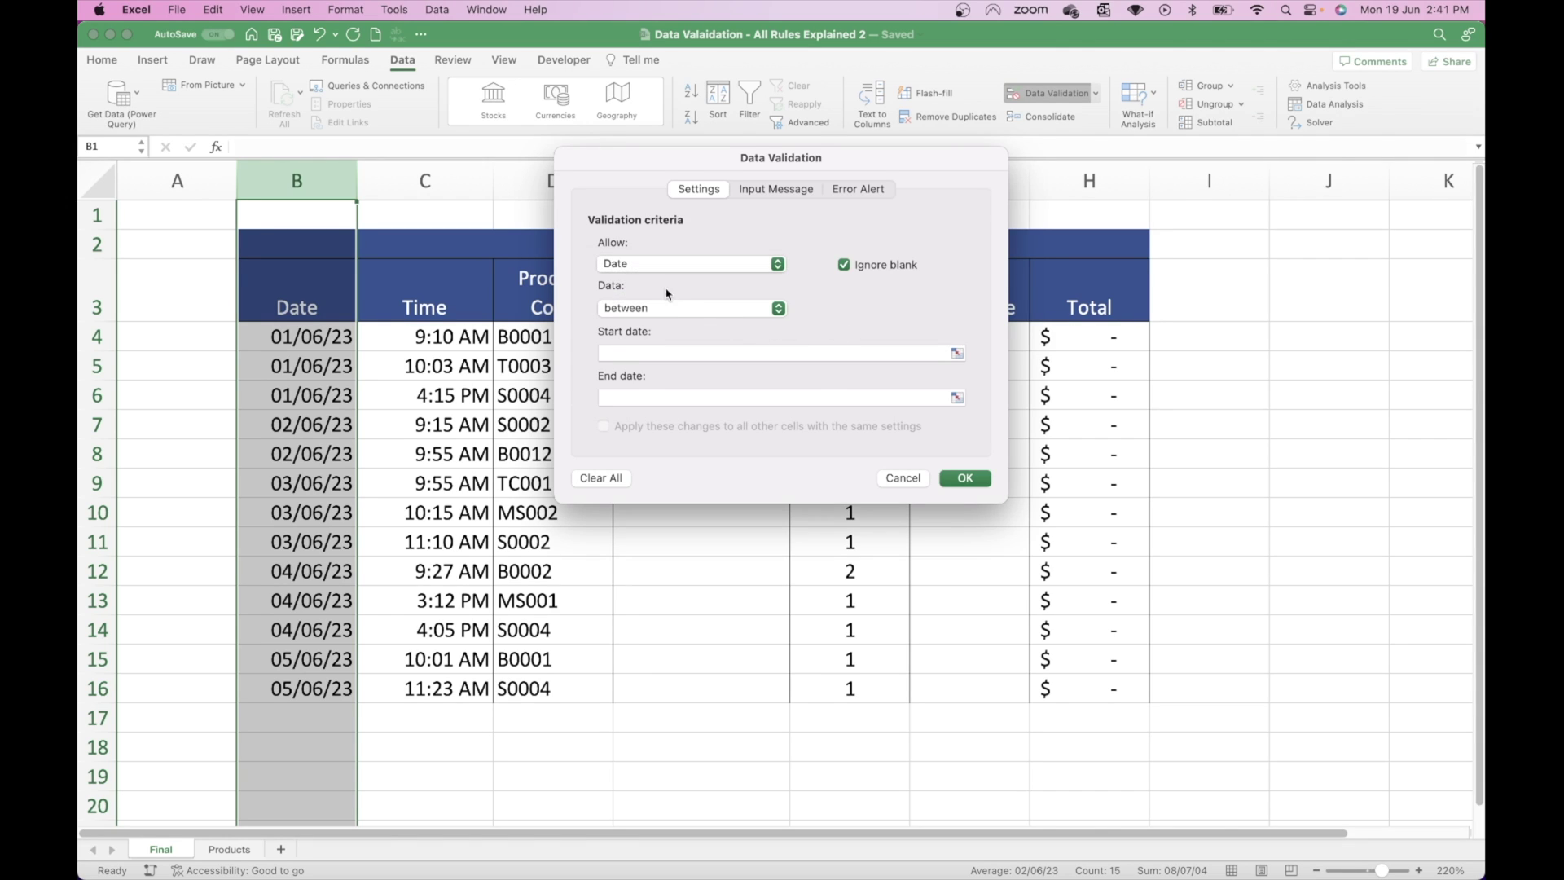
{"action": "left_click", "coordinate": [642, 356]}
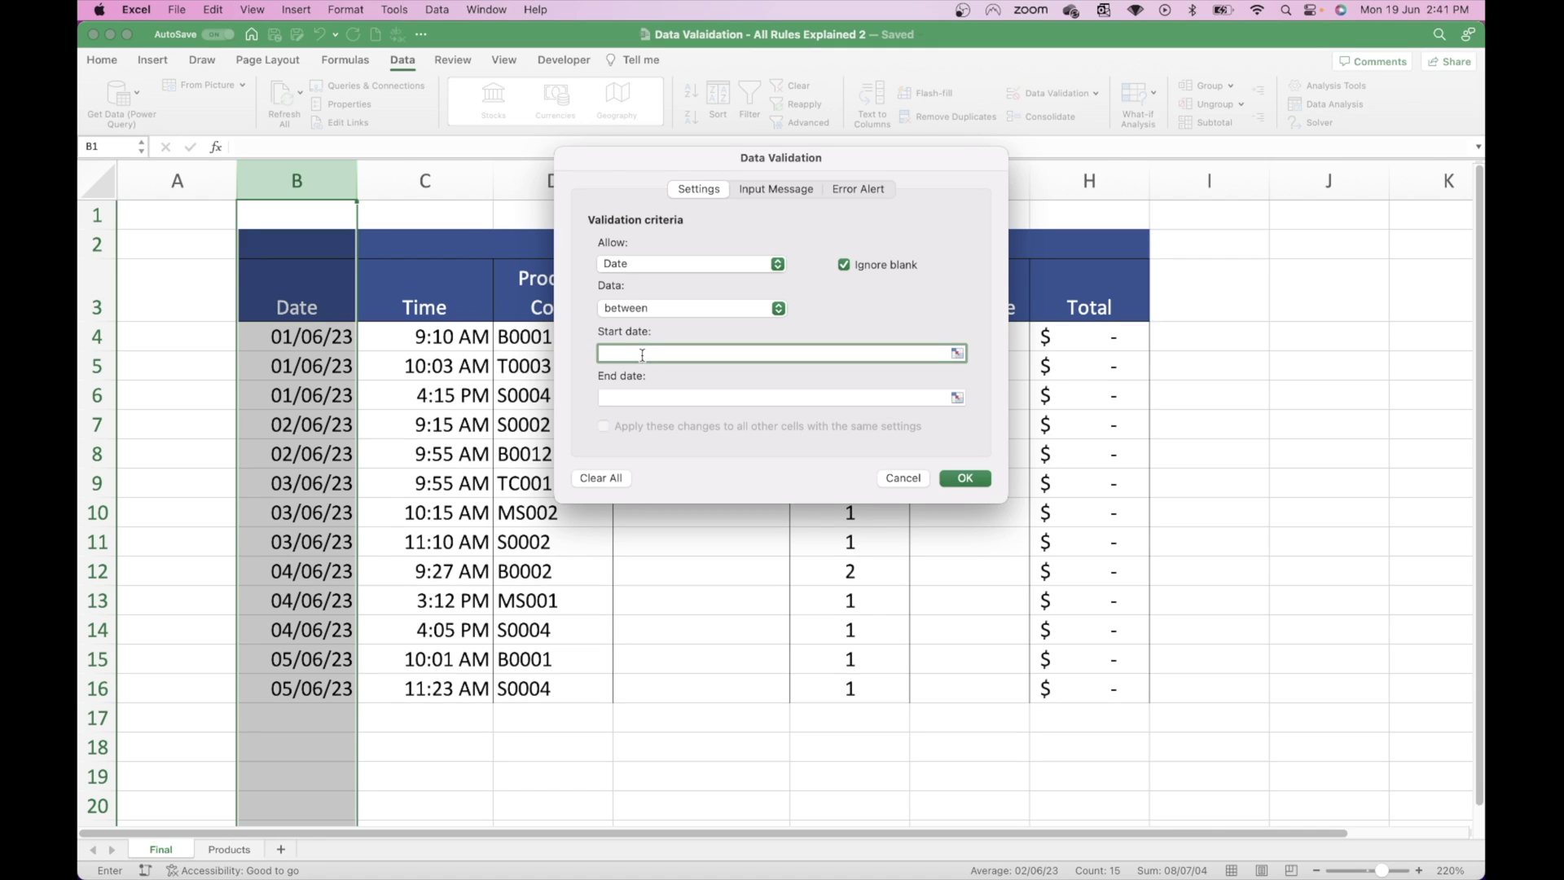
{"action": "type", "text": "1/1/2023"}
{"action": "left_click", "coordinate": [620, 392]}
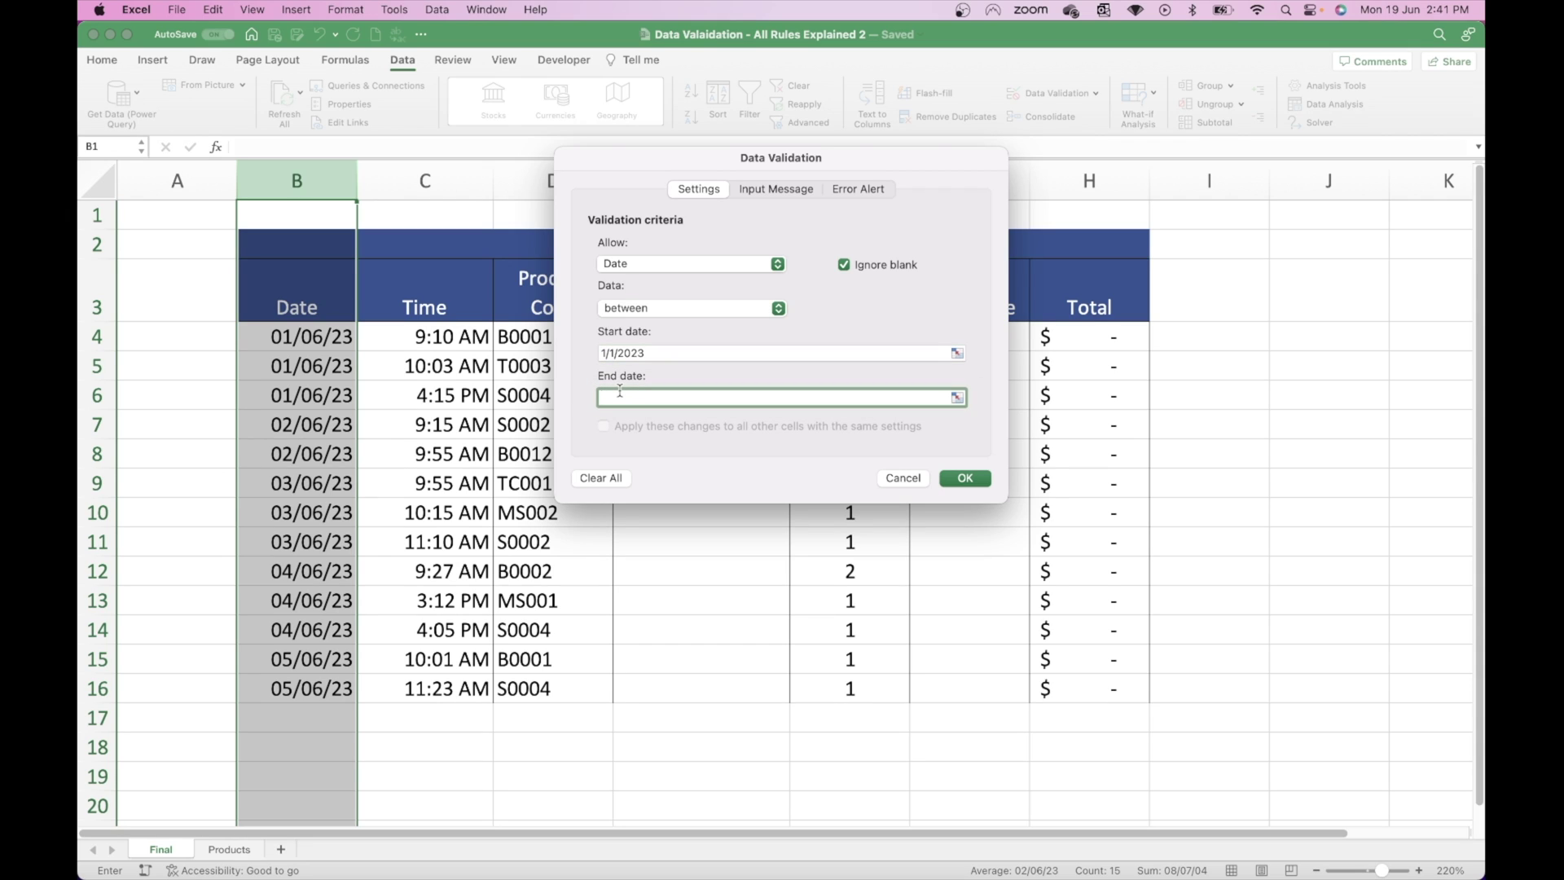
{"action": "type", "text": "31/12/2023"}
{"action": "left_click", "coordinate": [965, 479]}
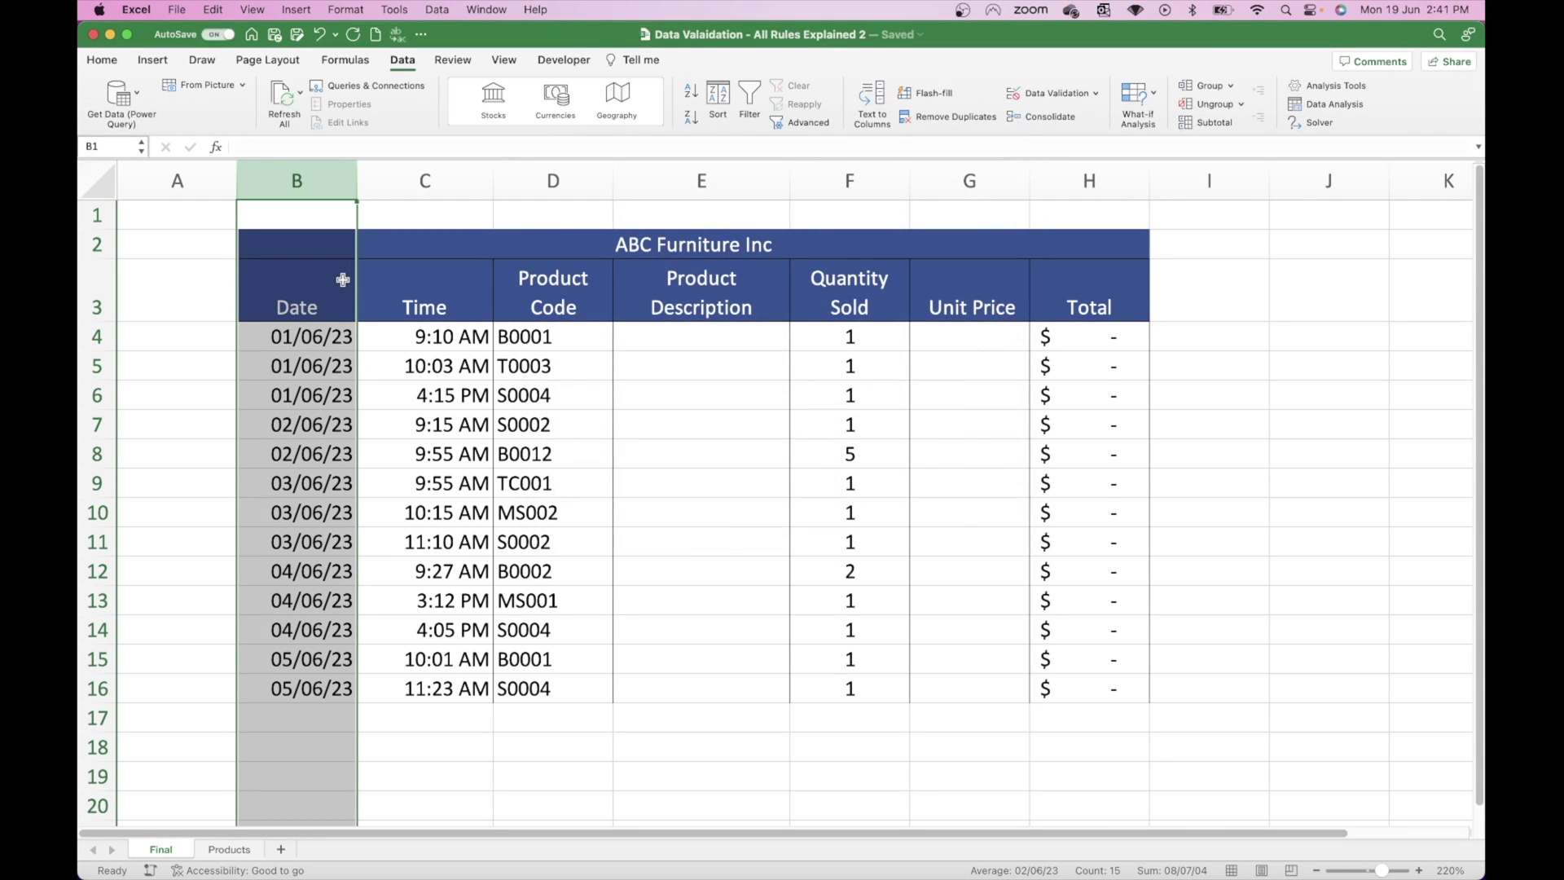
Step: Try to enter the date 1/6/24 in B4 to test the date rule, and cancel the entry
{"action": "left_click", "coordinate": [314, 329]}
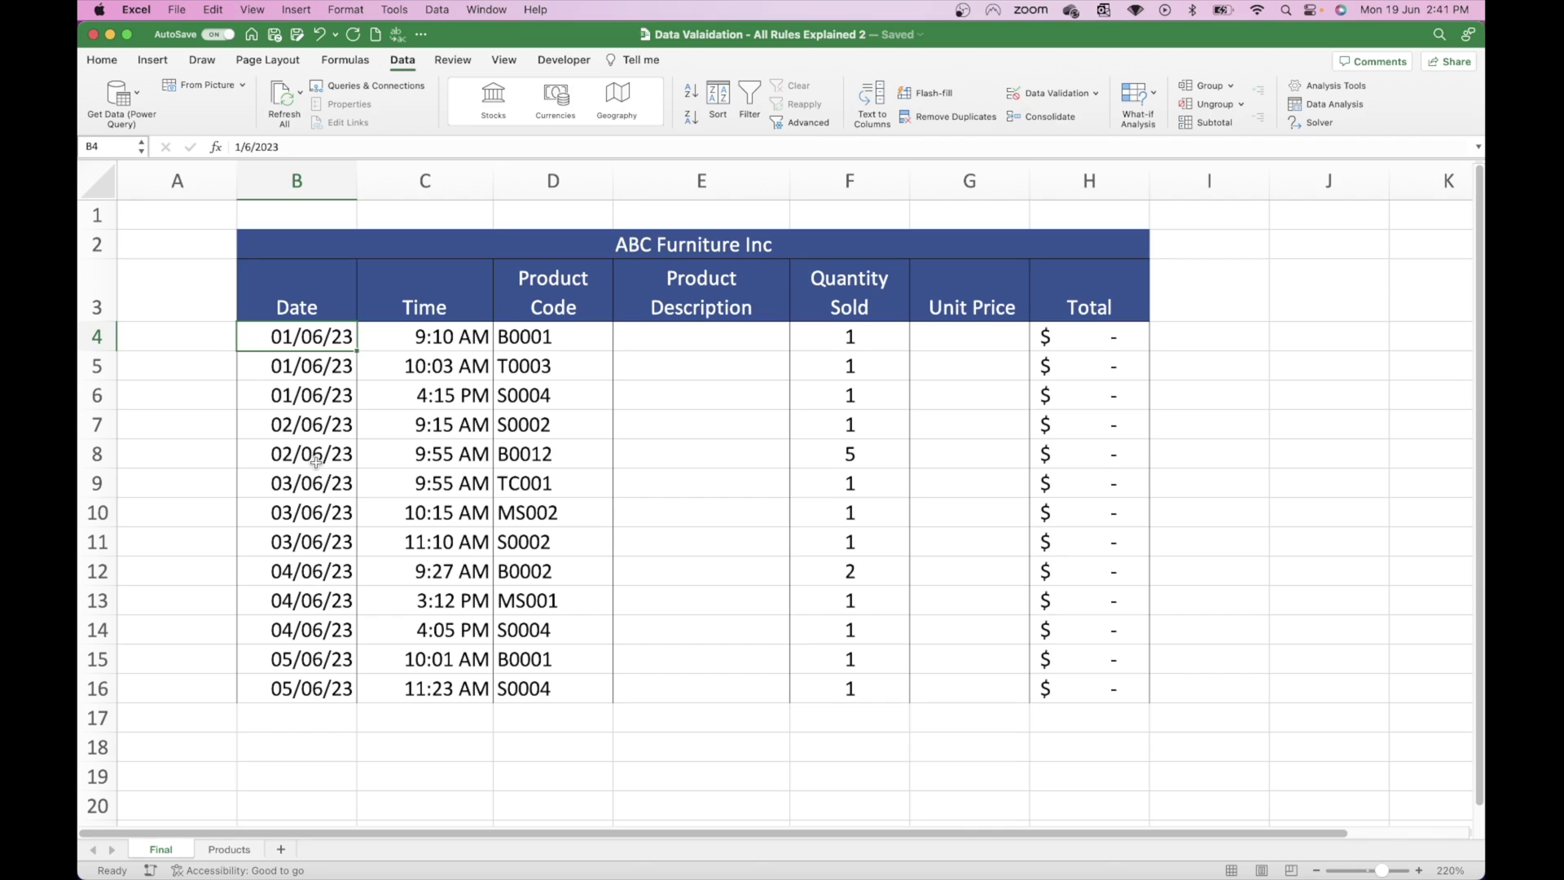
{"action": "type", "text": "1/6/2"}
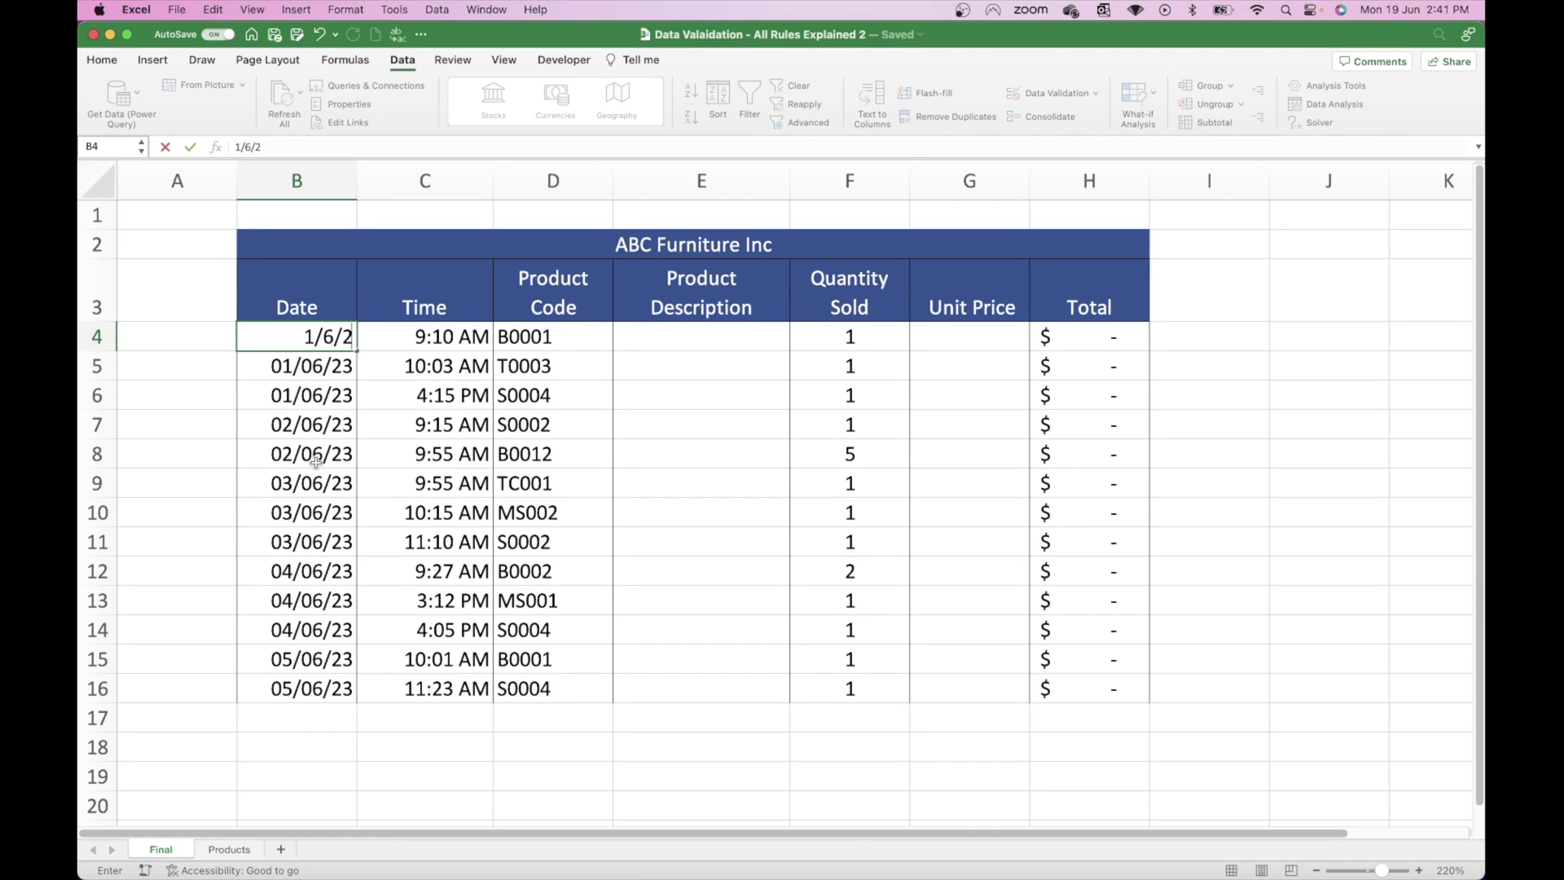
{"action": "type", "text": "4"}
{"action": "key", "text": "Return"}
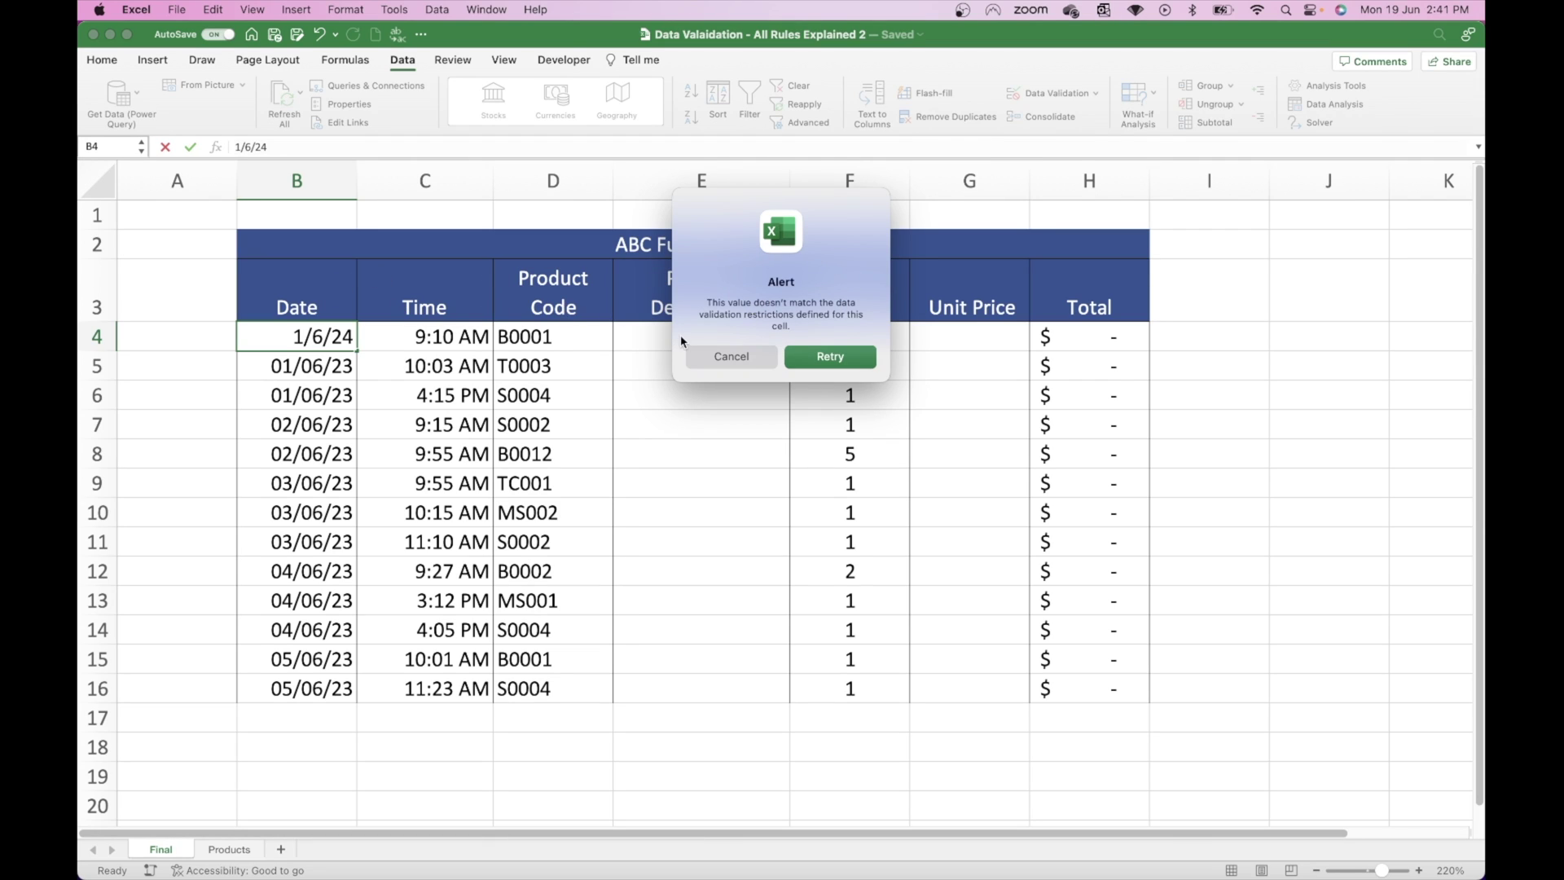
{"action": "left_click", "coordinate": [745, 354]}
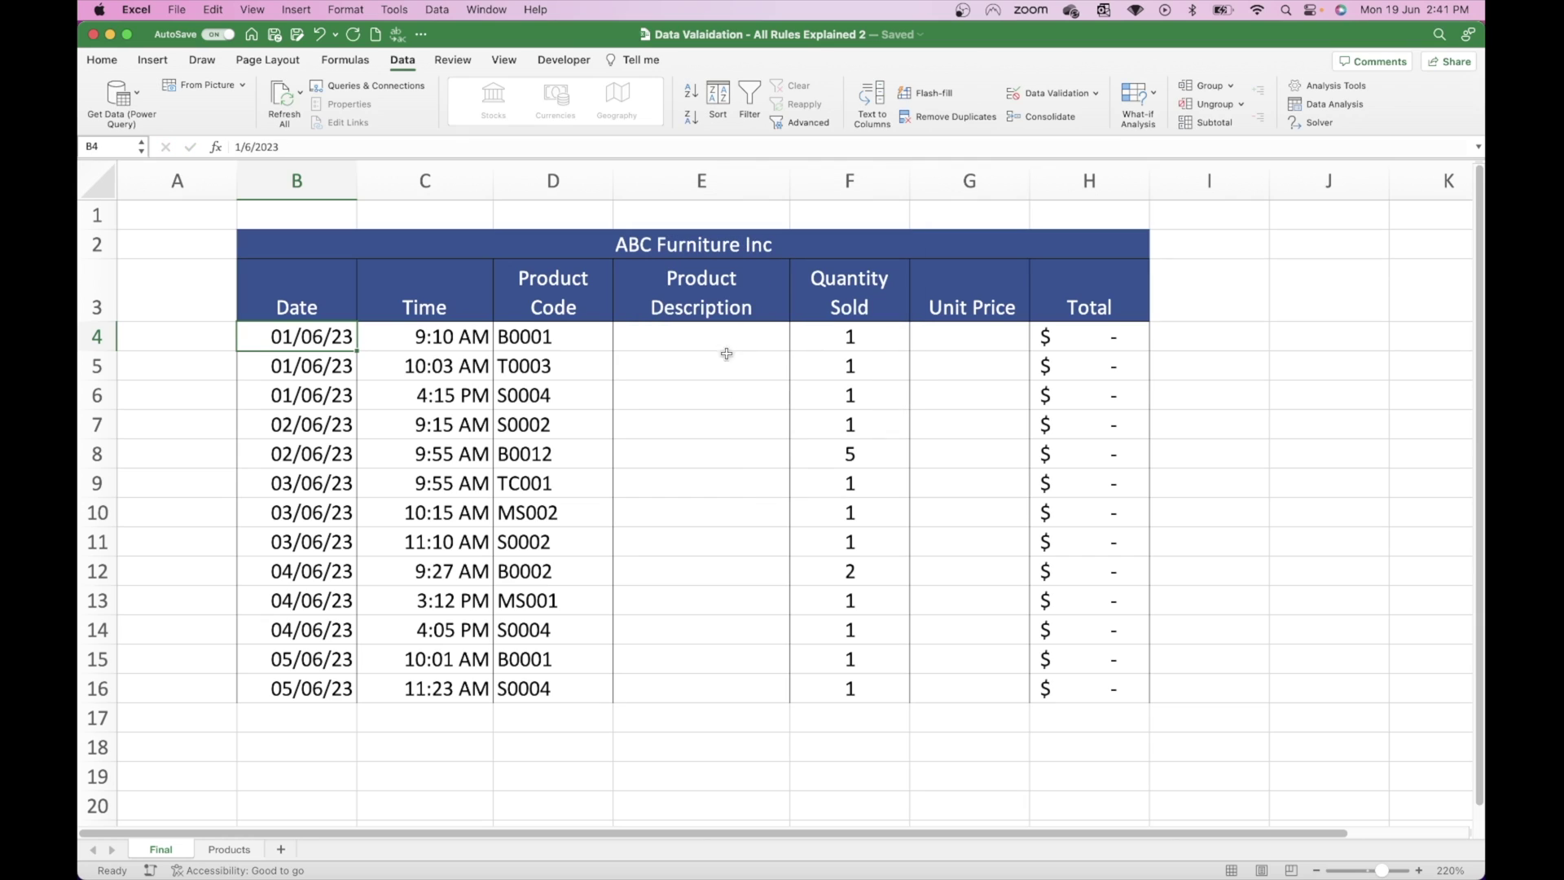
Step: Add an input message to column B's validation with the title "Input 2023 date" and the message text "vkkfdbg"
{"action": "left_click", "coordinate": [283, 183]}
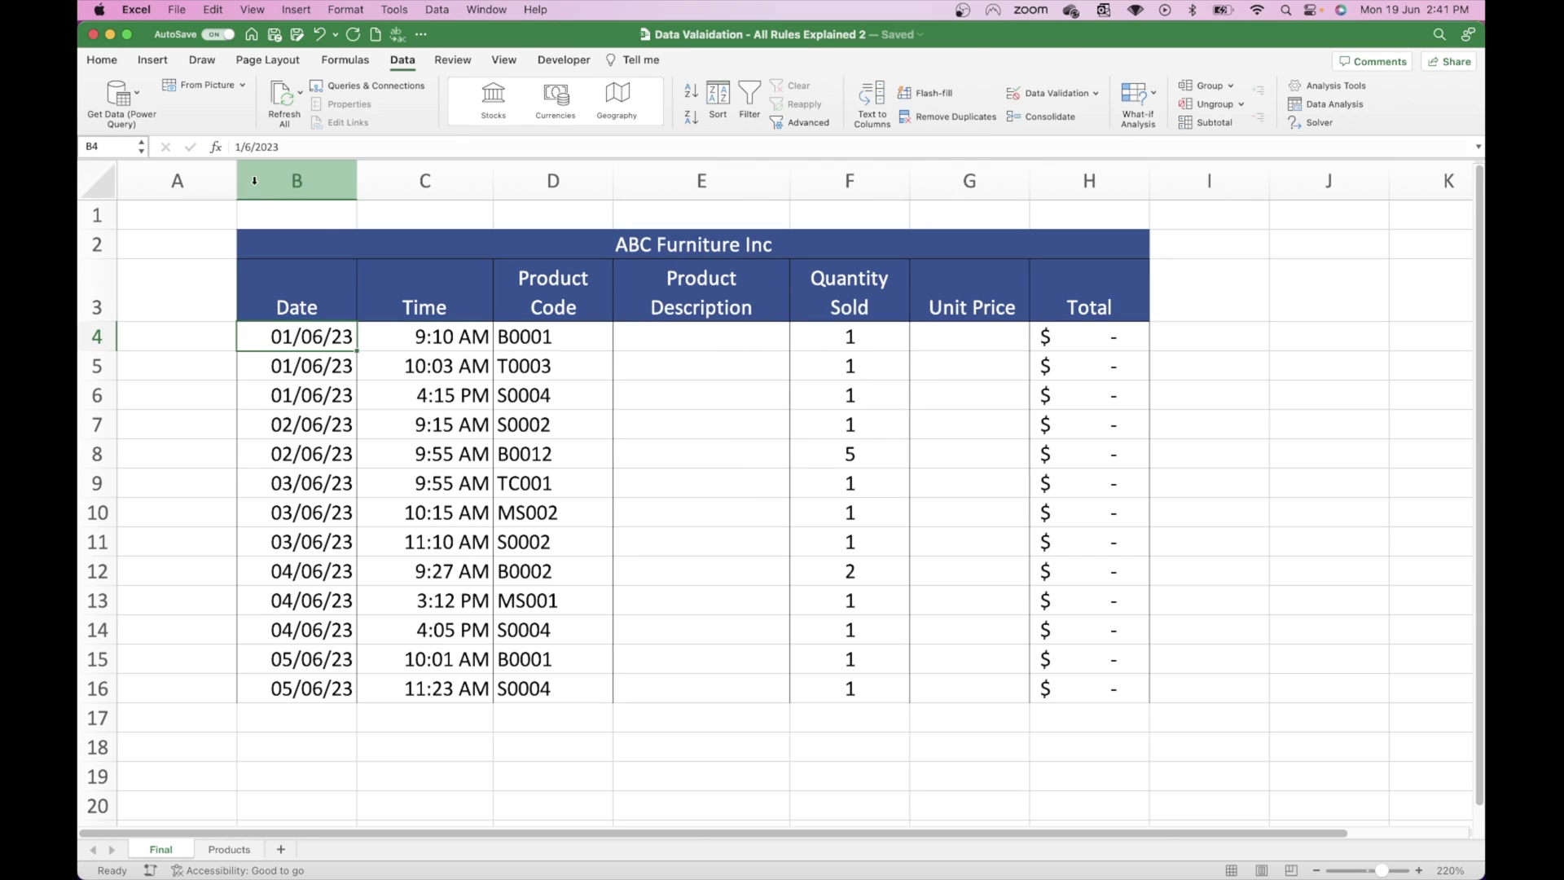
{"action": "left_click", "coordinate": [1051, 93]}
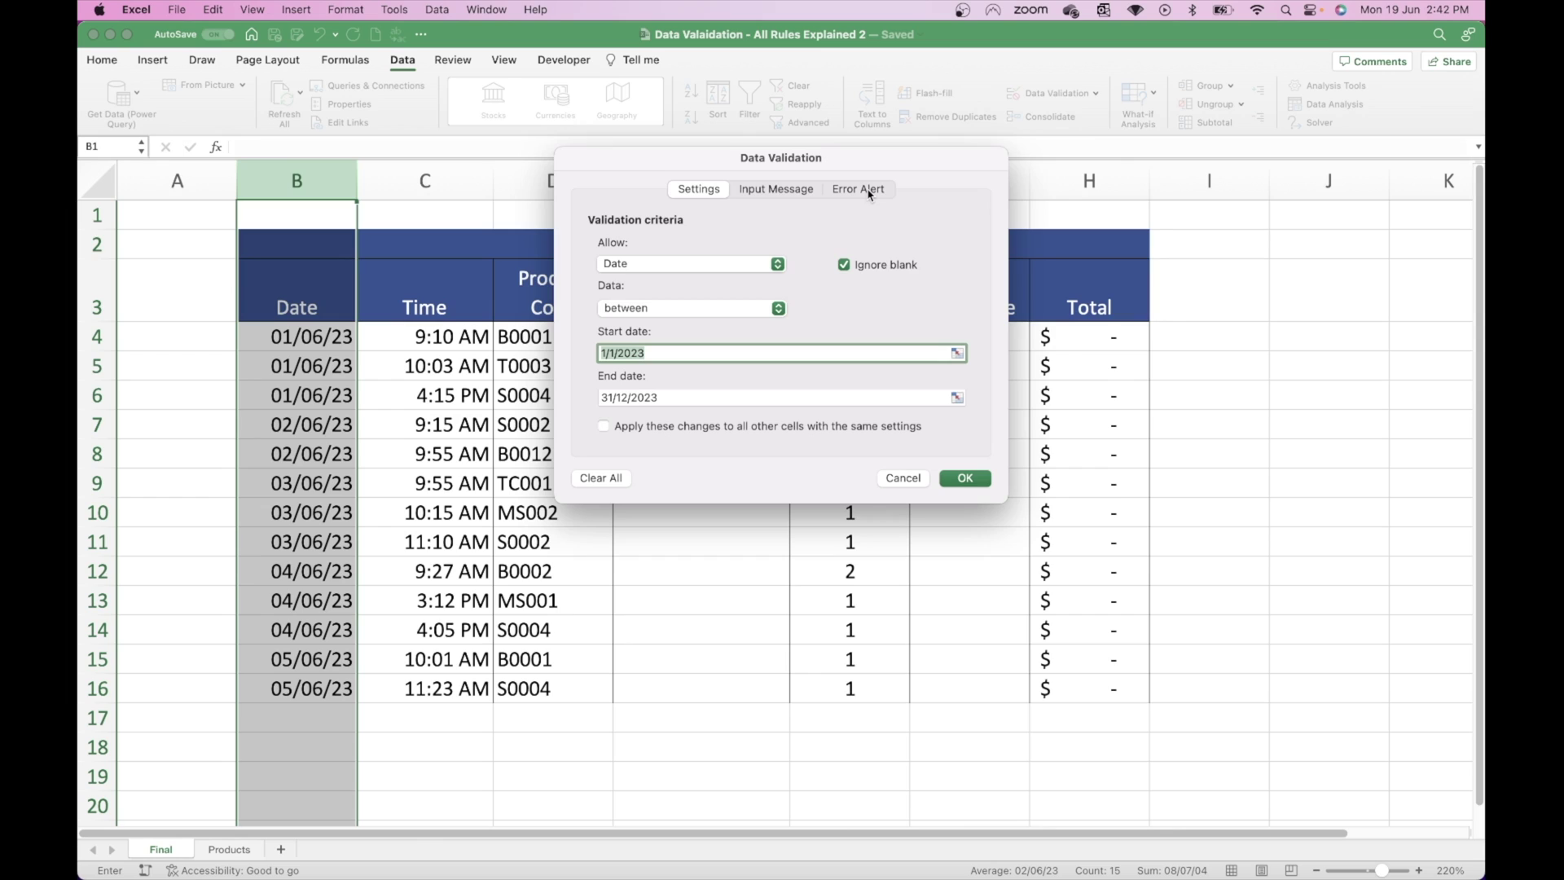
{"action": "left_click", "coordinate": [773, 192]}
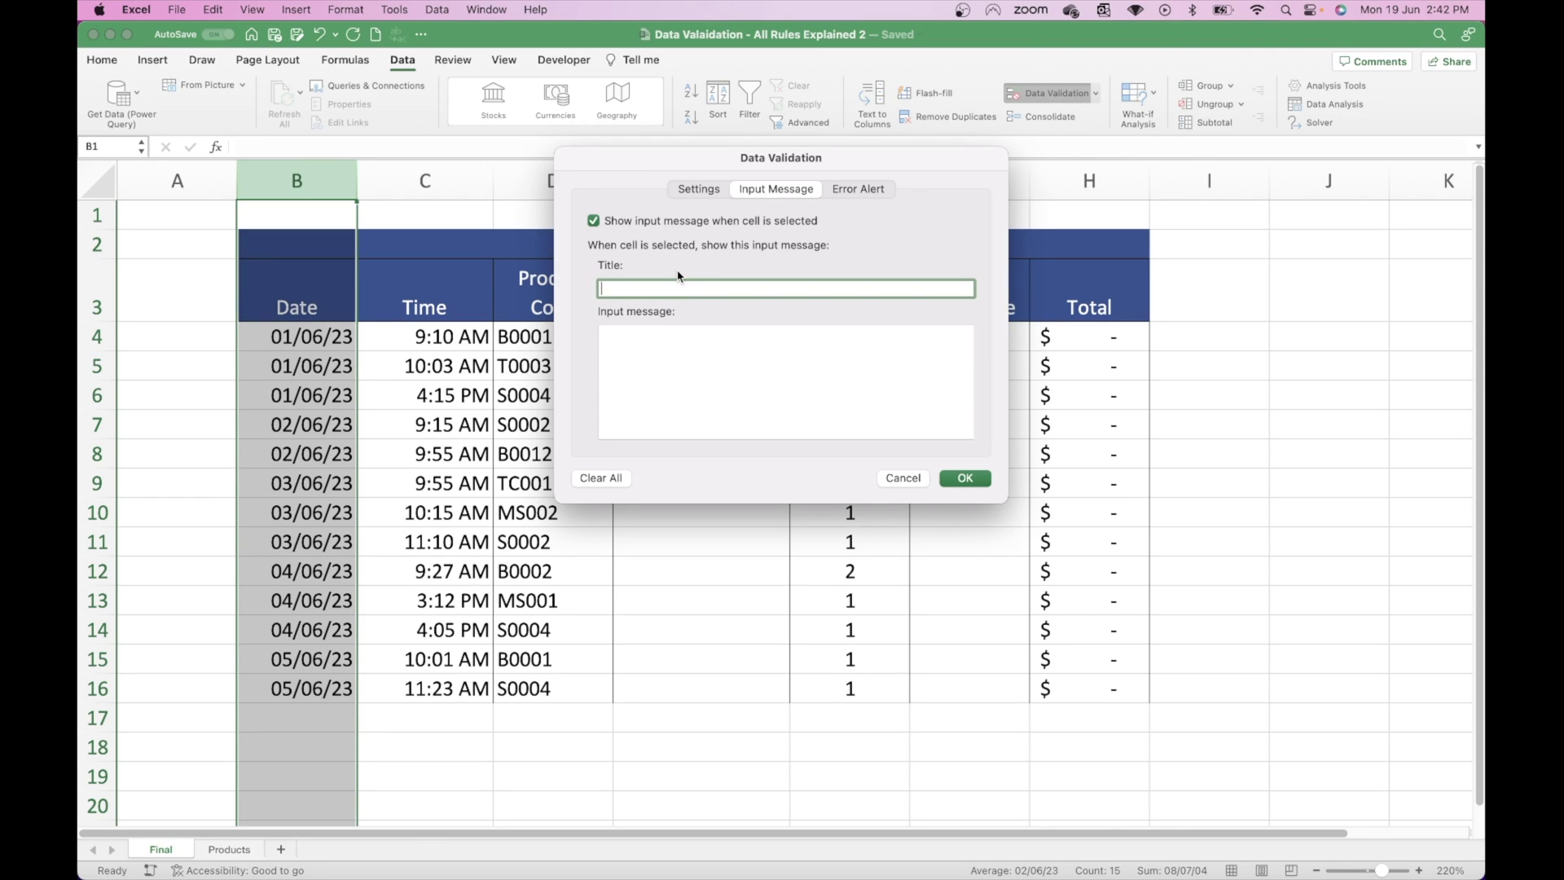
{"action": "type", "text": "Input 2023 date"}
{"action": "left_click", "coordinate": [695, 362]}
{"action": "type", "text": "vkkfdbg"}
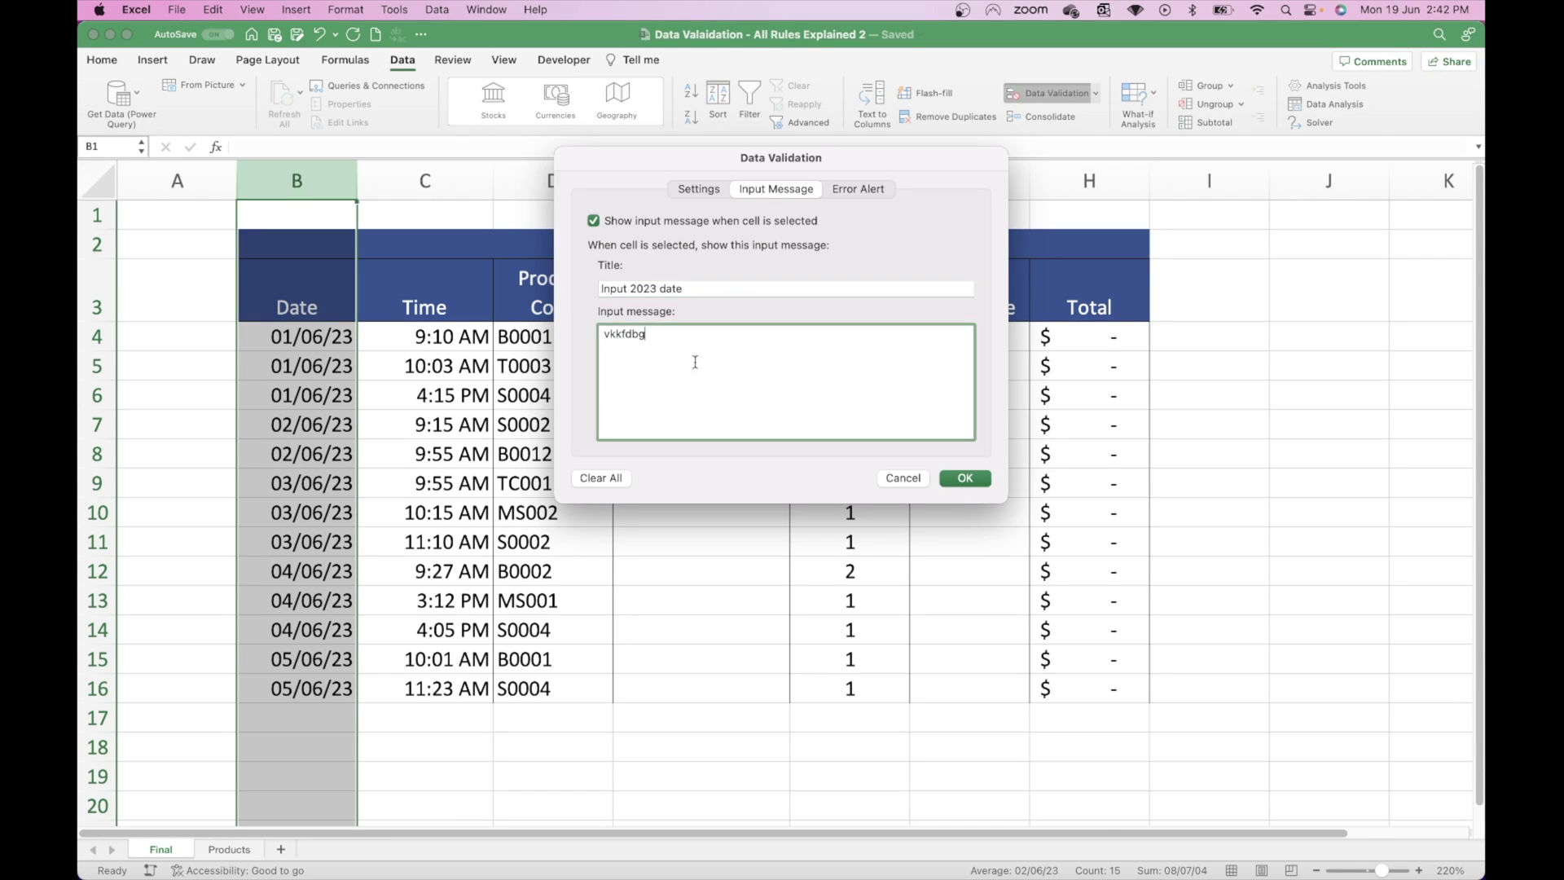
{"action": "left_click", "coordinate": [972, 478]}
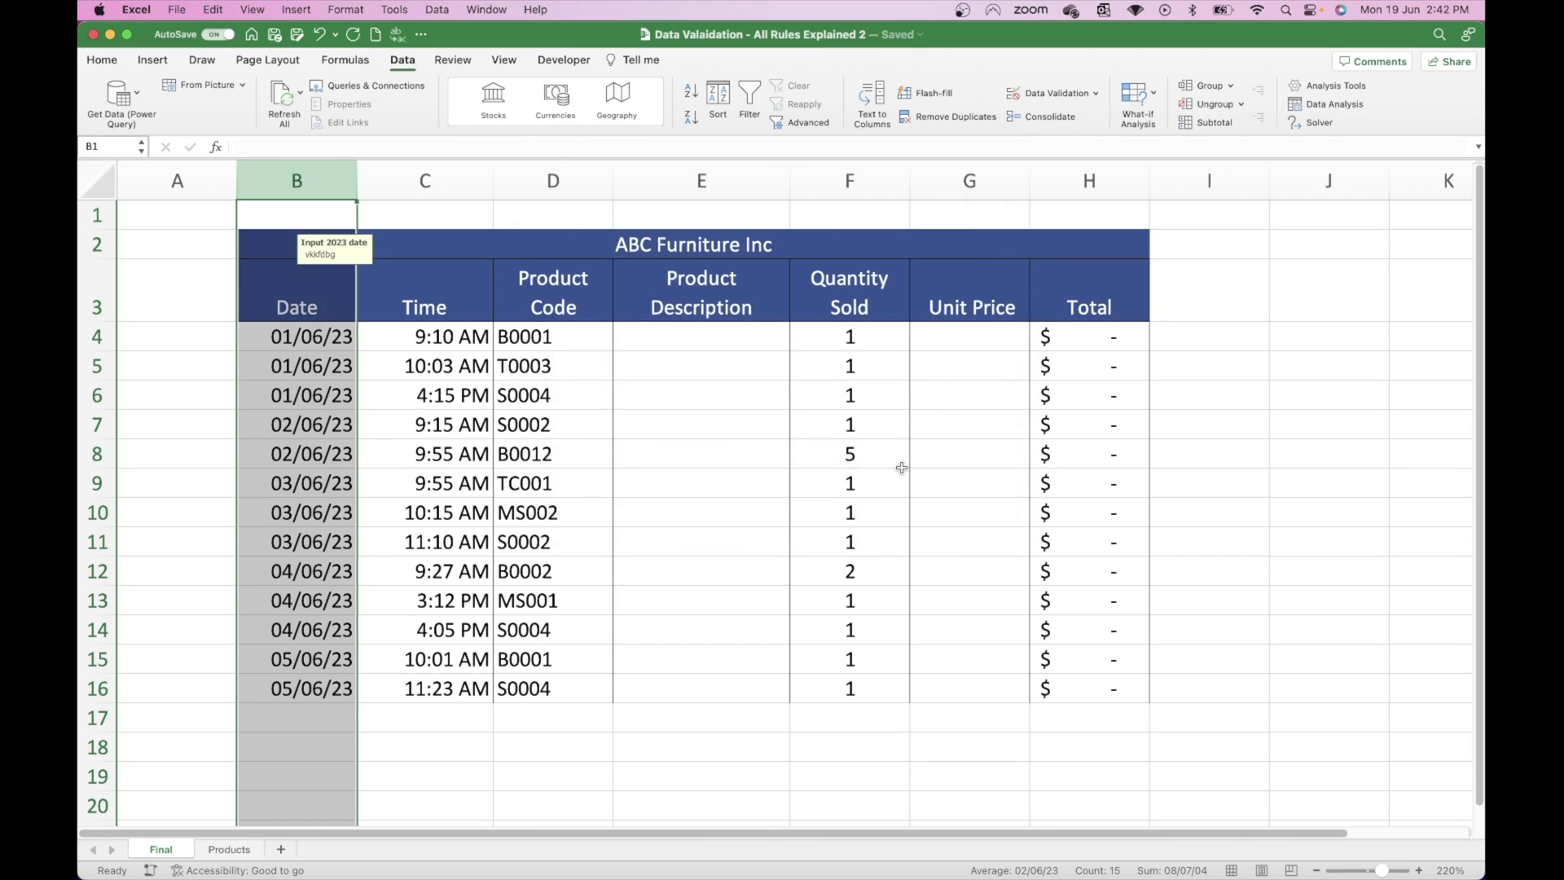
Step: Check the input message on several date cells in column B, from B4 down to B11
{"action": "left_click", "coordinate": [293, 334]}
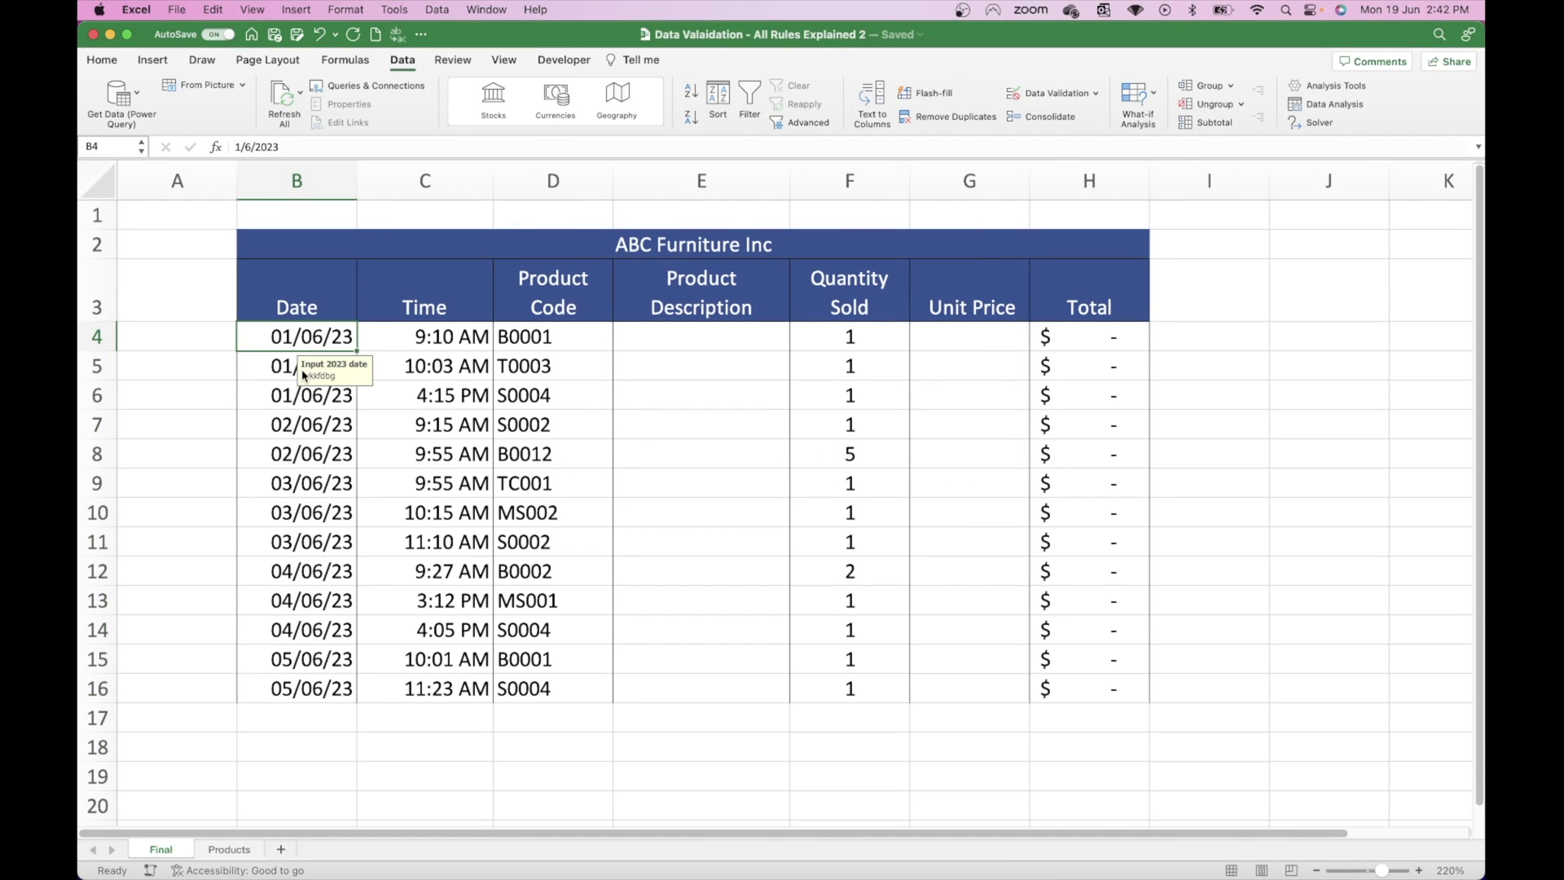
{"action": "left_click", "coordinate": [301, 398]}
{"action": "left_click", "coordinate": [303, 456]}
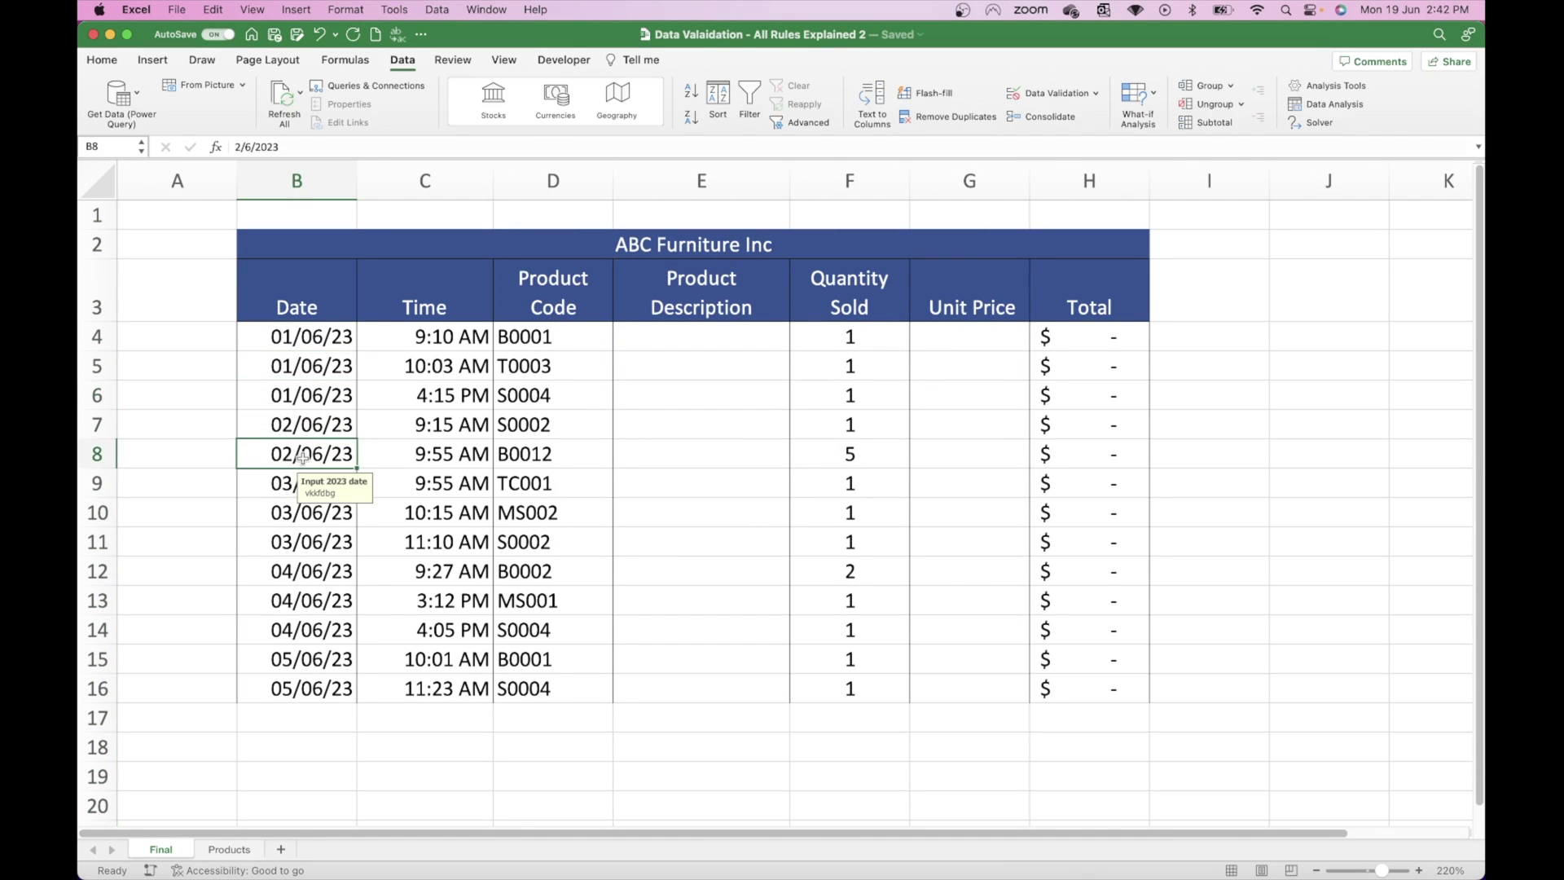
{"action": "left_click", "coordinate": [304, 513]}
{"action": "left_click", "coordinate": [308, 543]}
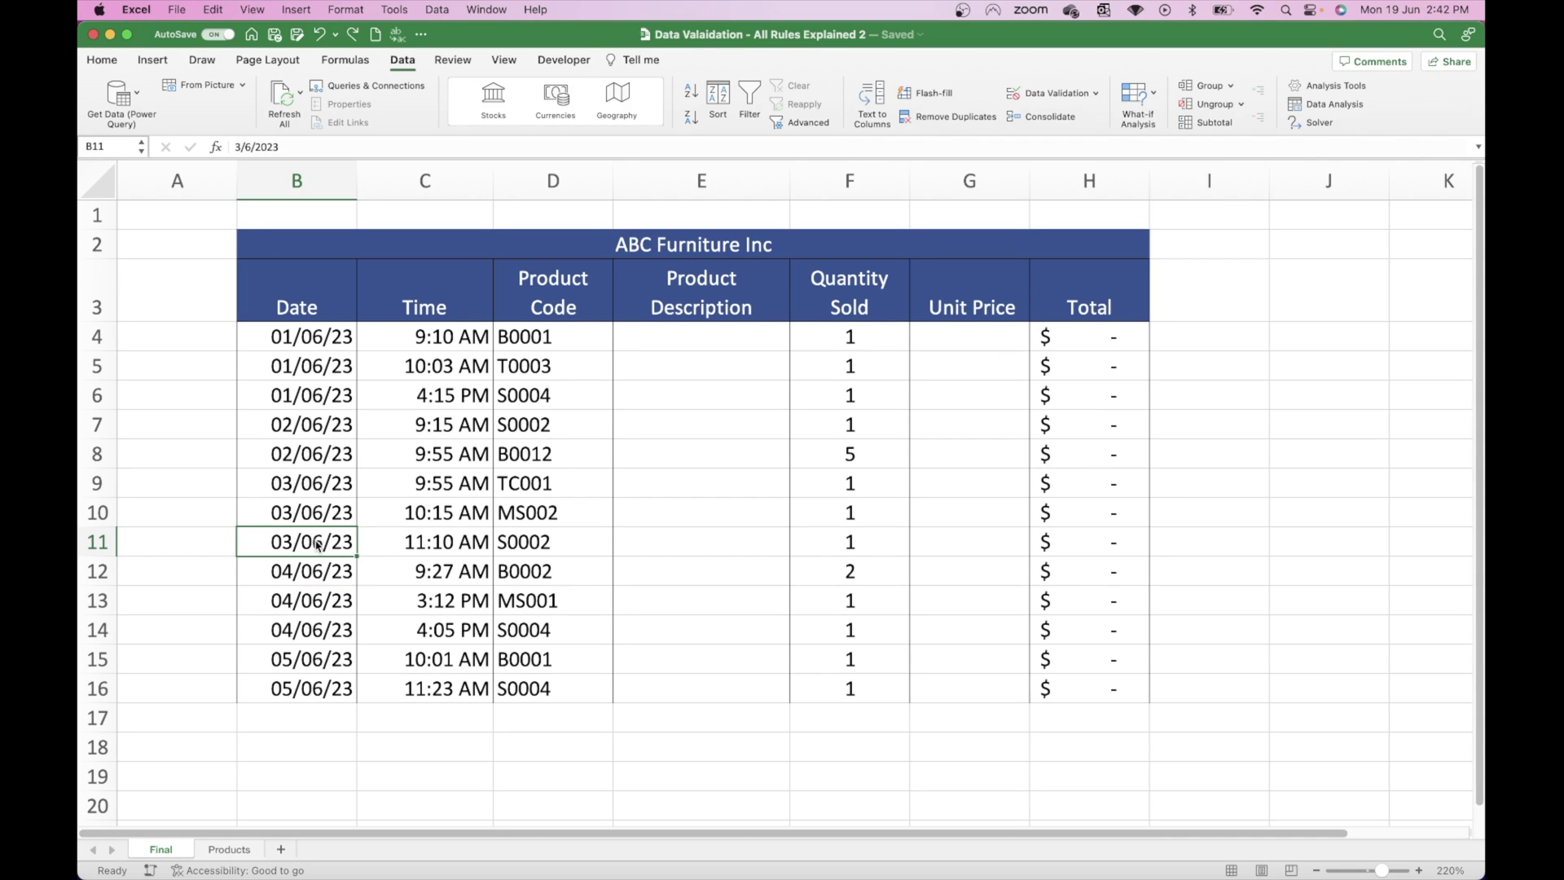
Step: Add a Stop error alert to column B's validation, titled "Date Input Error" with the message "The date must be within 2023."
{"action": "left_click", "coordinate": [342, 175]}
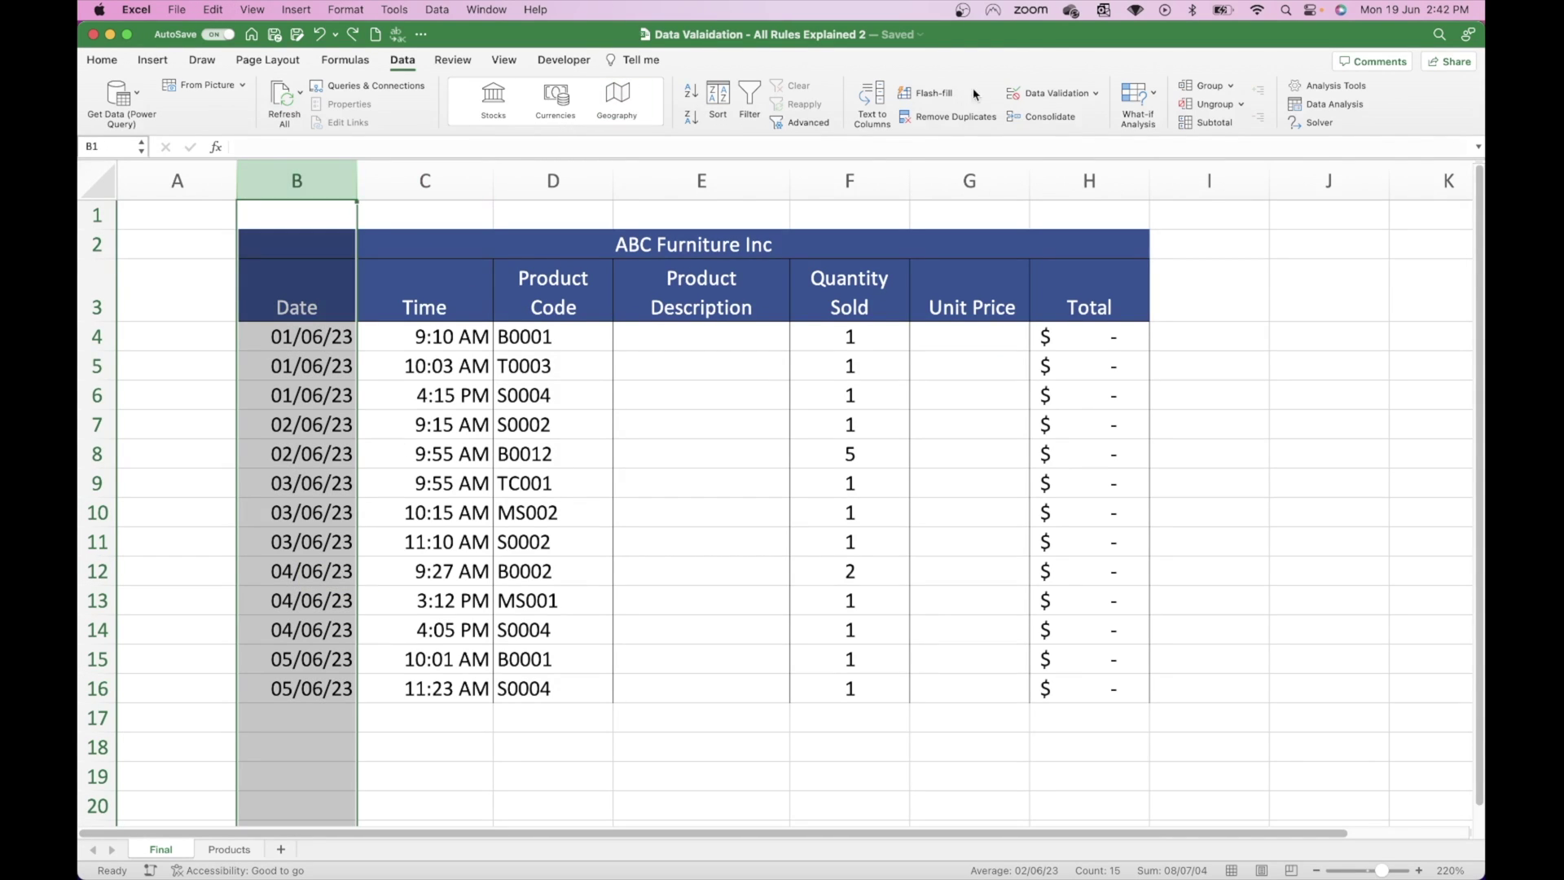
{"action": "left_click", "coordinate": [1047, 93]}
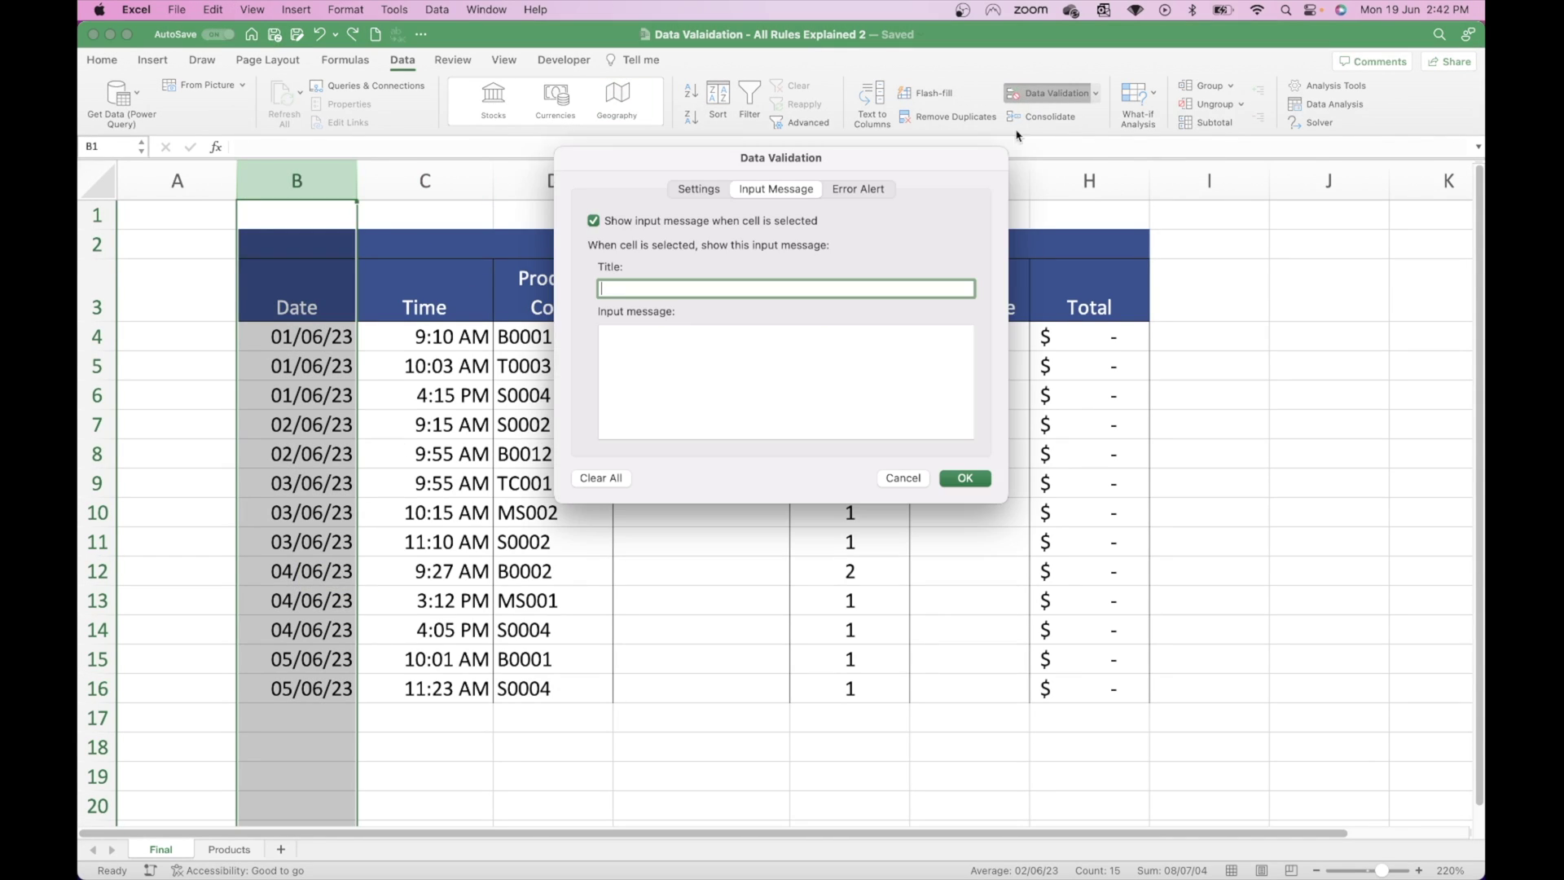
{"action": "left_click", "coordinate": [854, 192]}
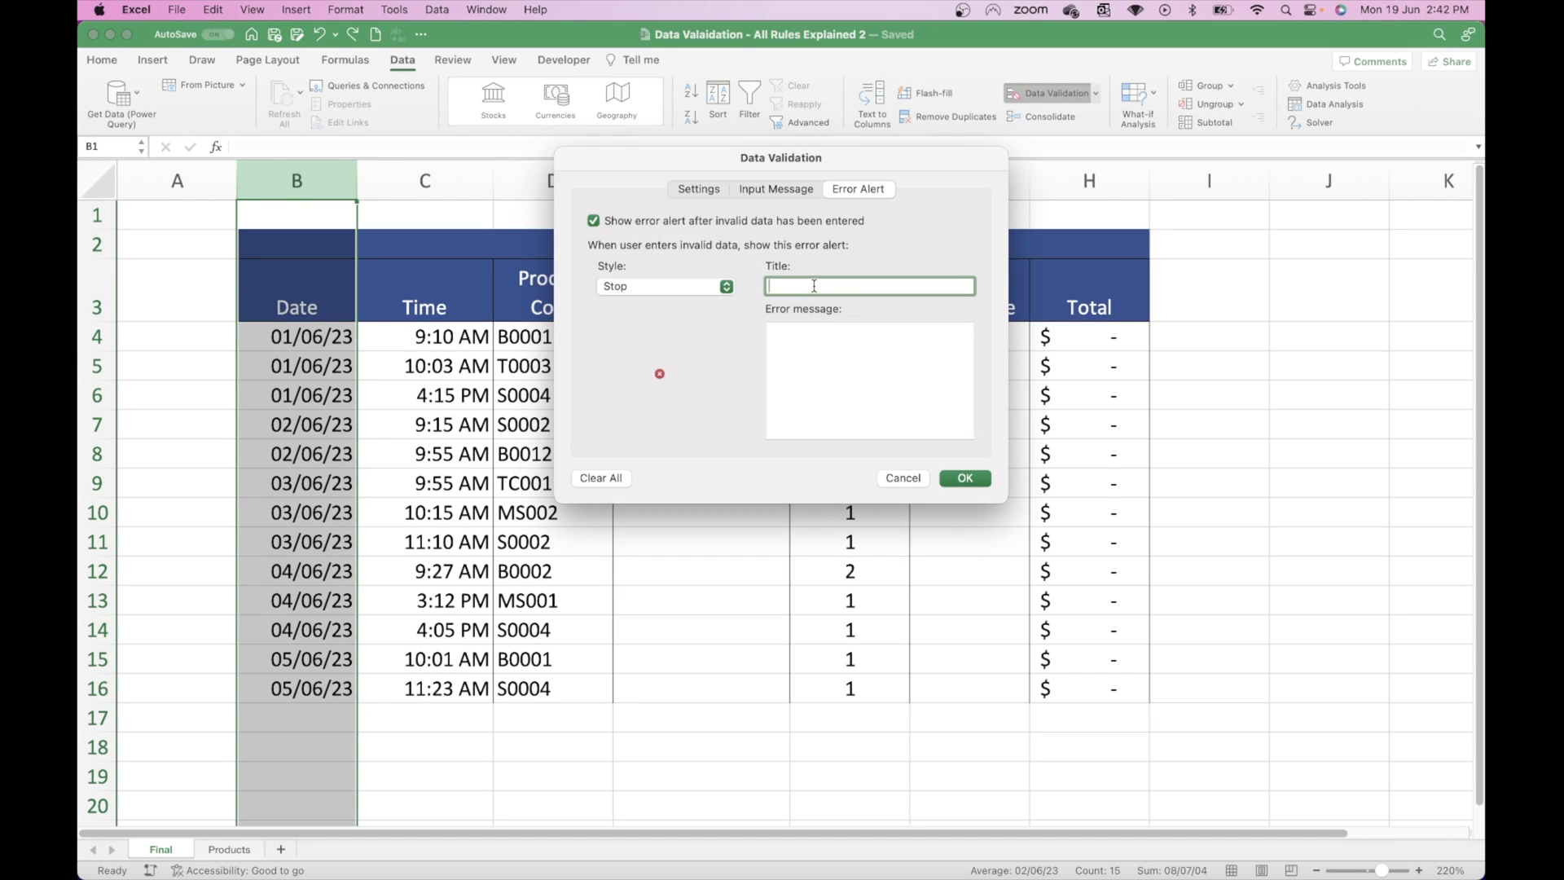
{"action": "type", "text": "Date Input Error"}
{"action": "left_click", "coordinate": [794, 333]}
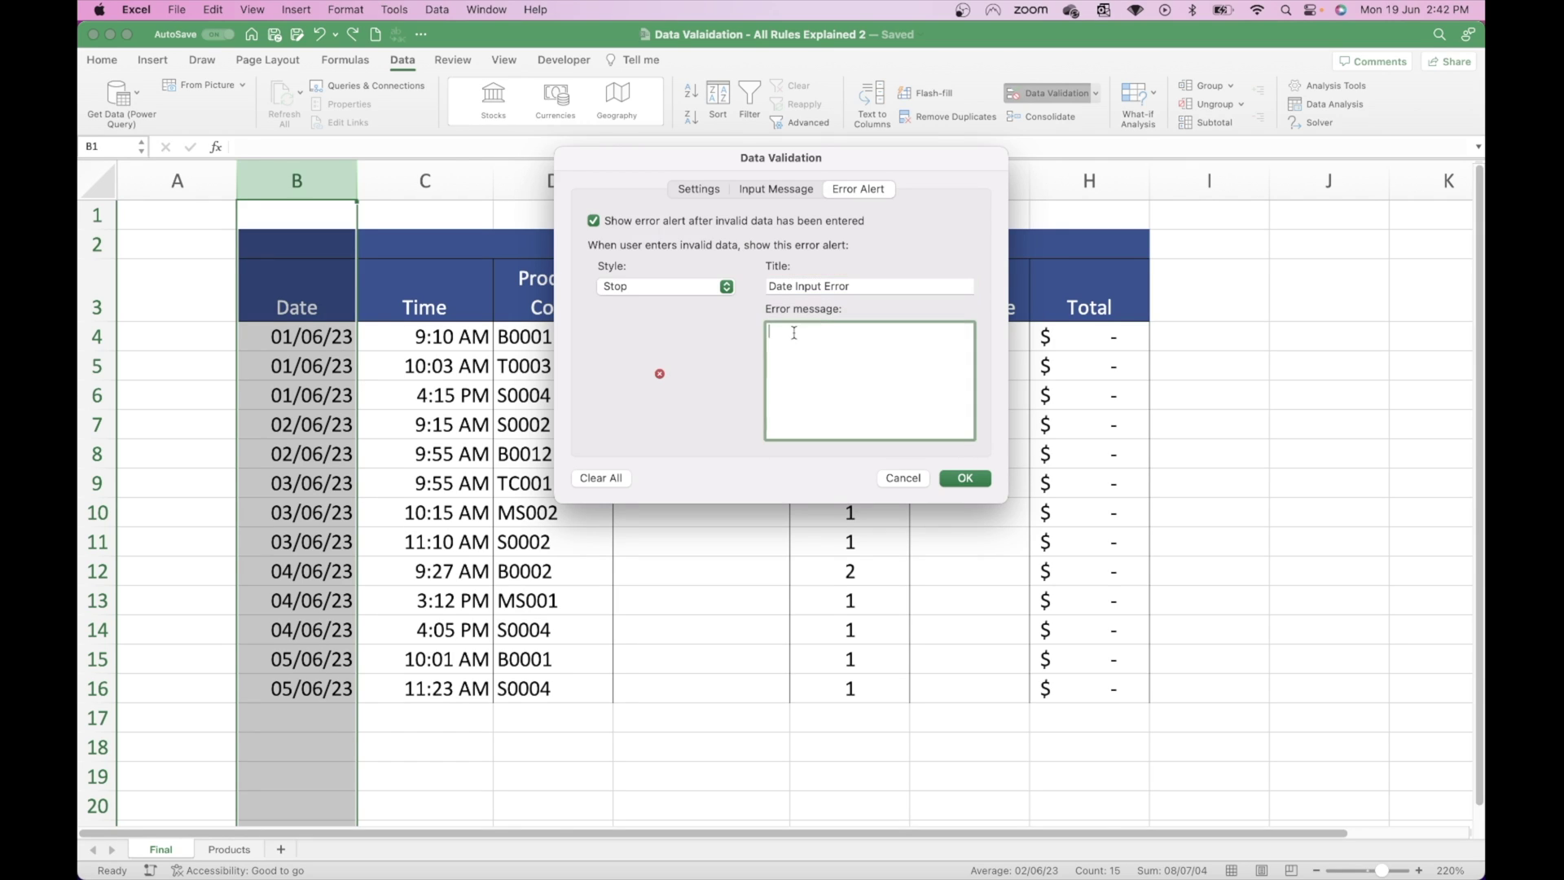
{"action": "type", "text": "The date must be within 2023."}
{"action": "left_click", "coordinate": [966, 478]}
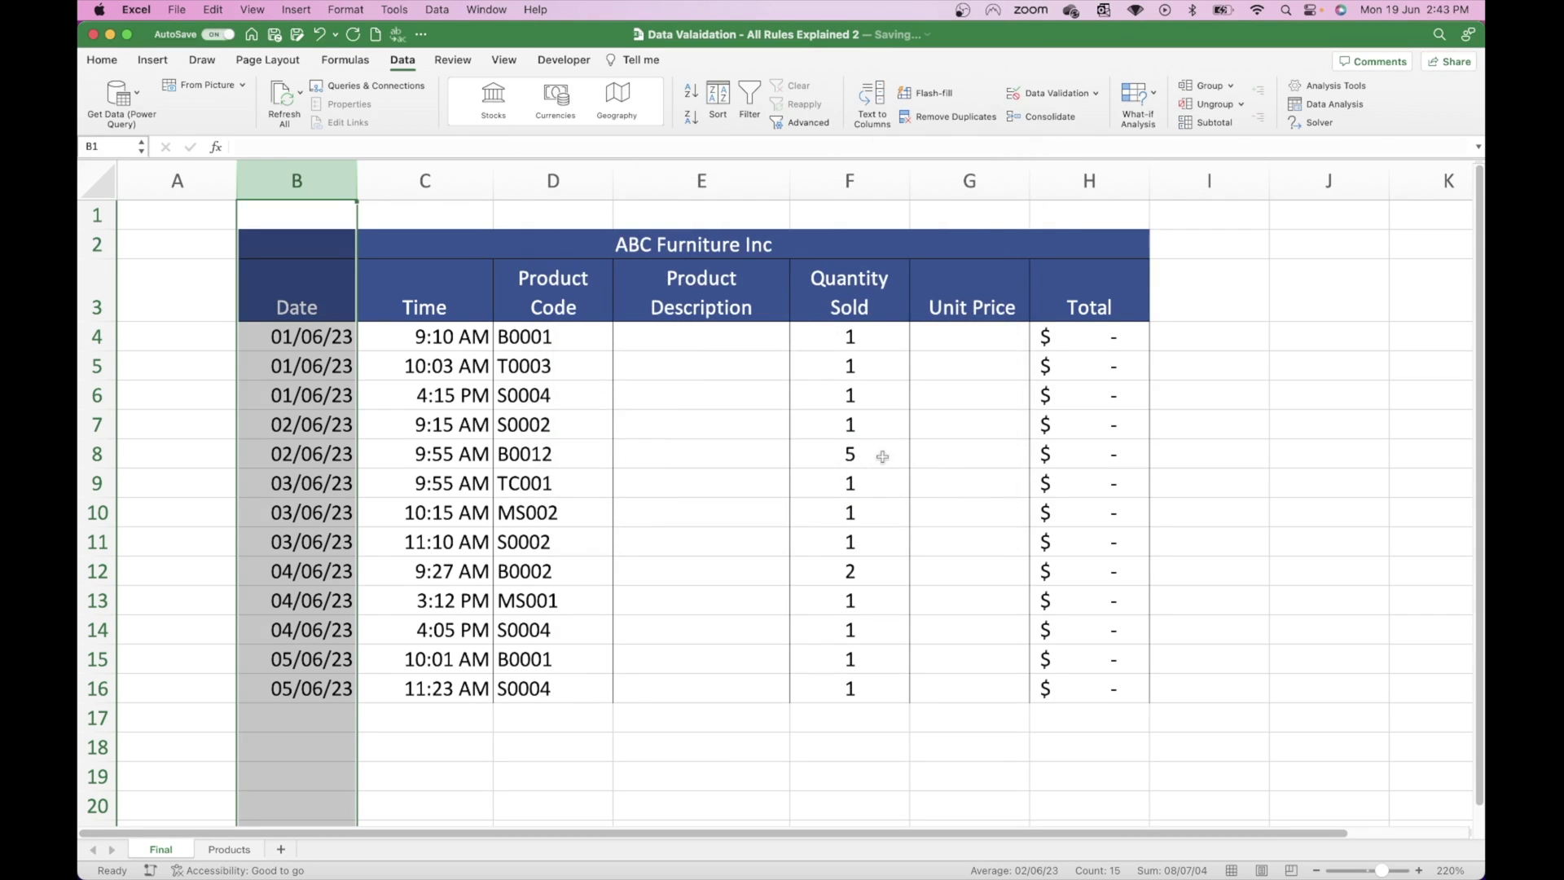
Step: Try to enter the date 1/6/24 in B4 to test the custom date error alert
{"action": "left_click", "coordinate": [346, 337]}
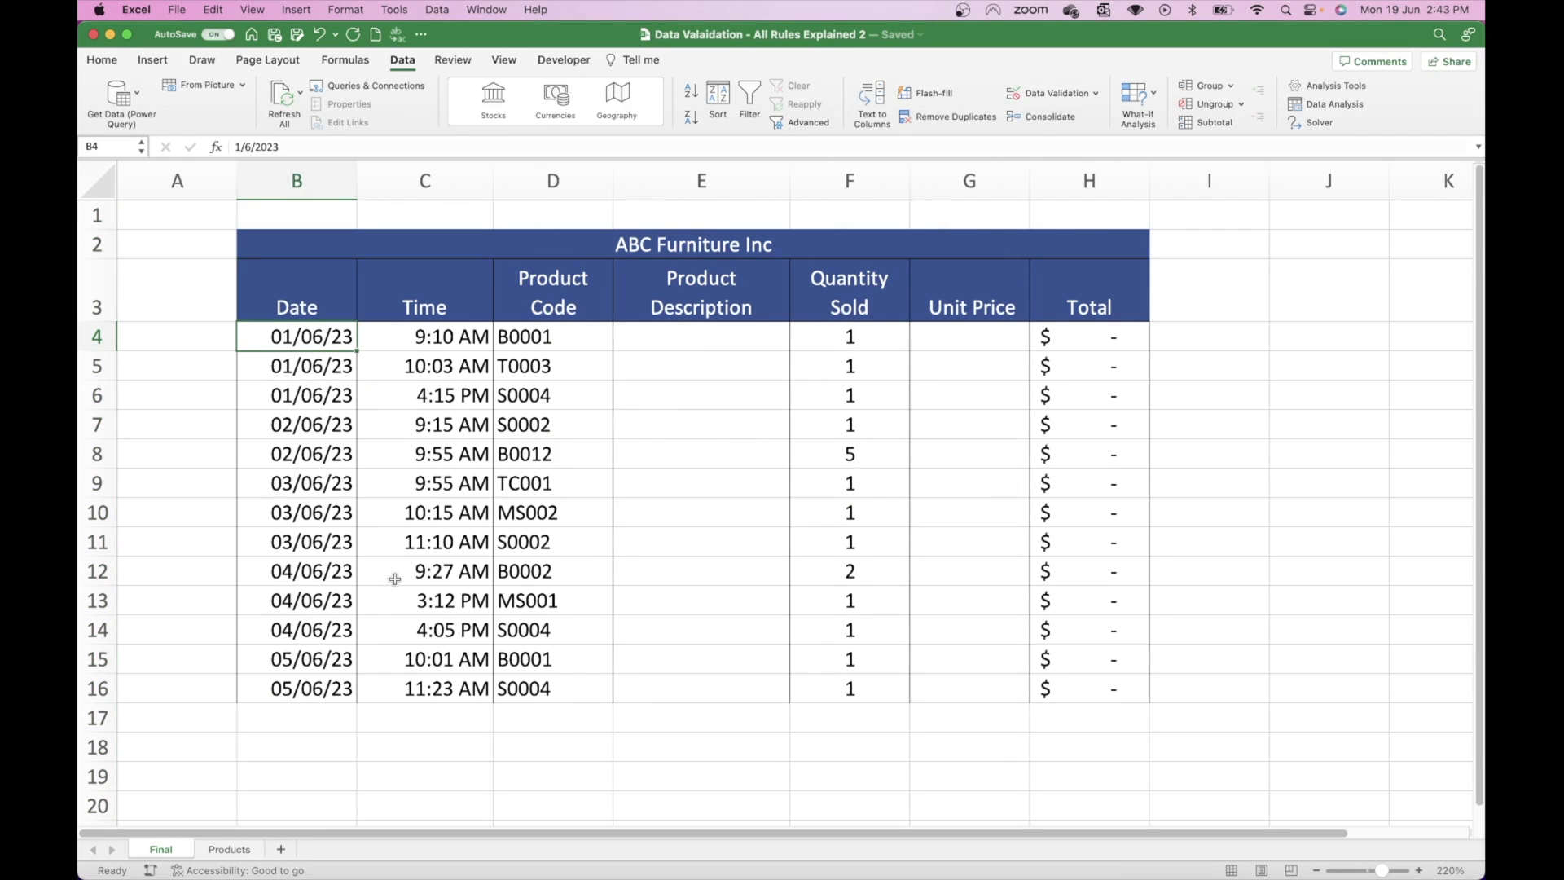
{"action": "type", "text": "1/"}
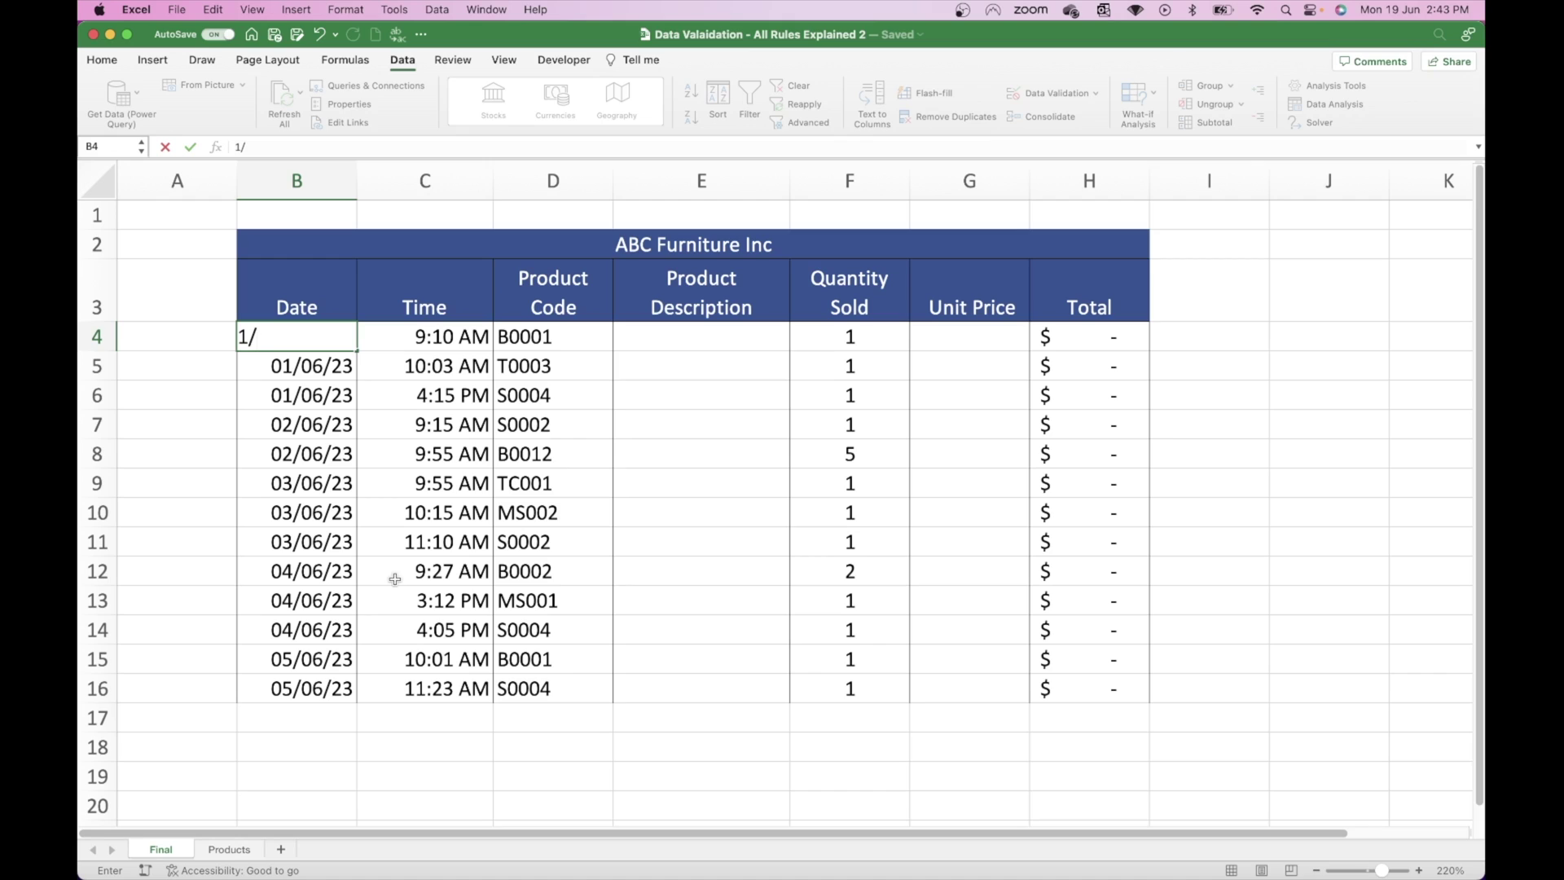
{"action": "type", "text": "6/24"}
{"action": "key", "text": "Return"}
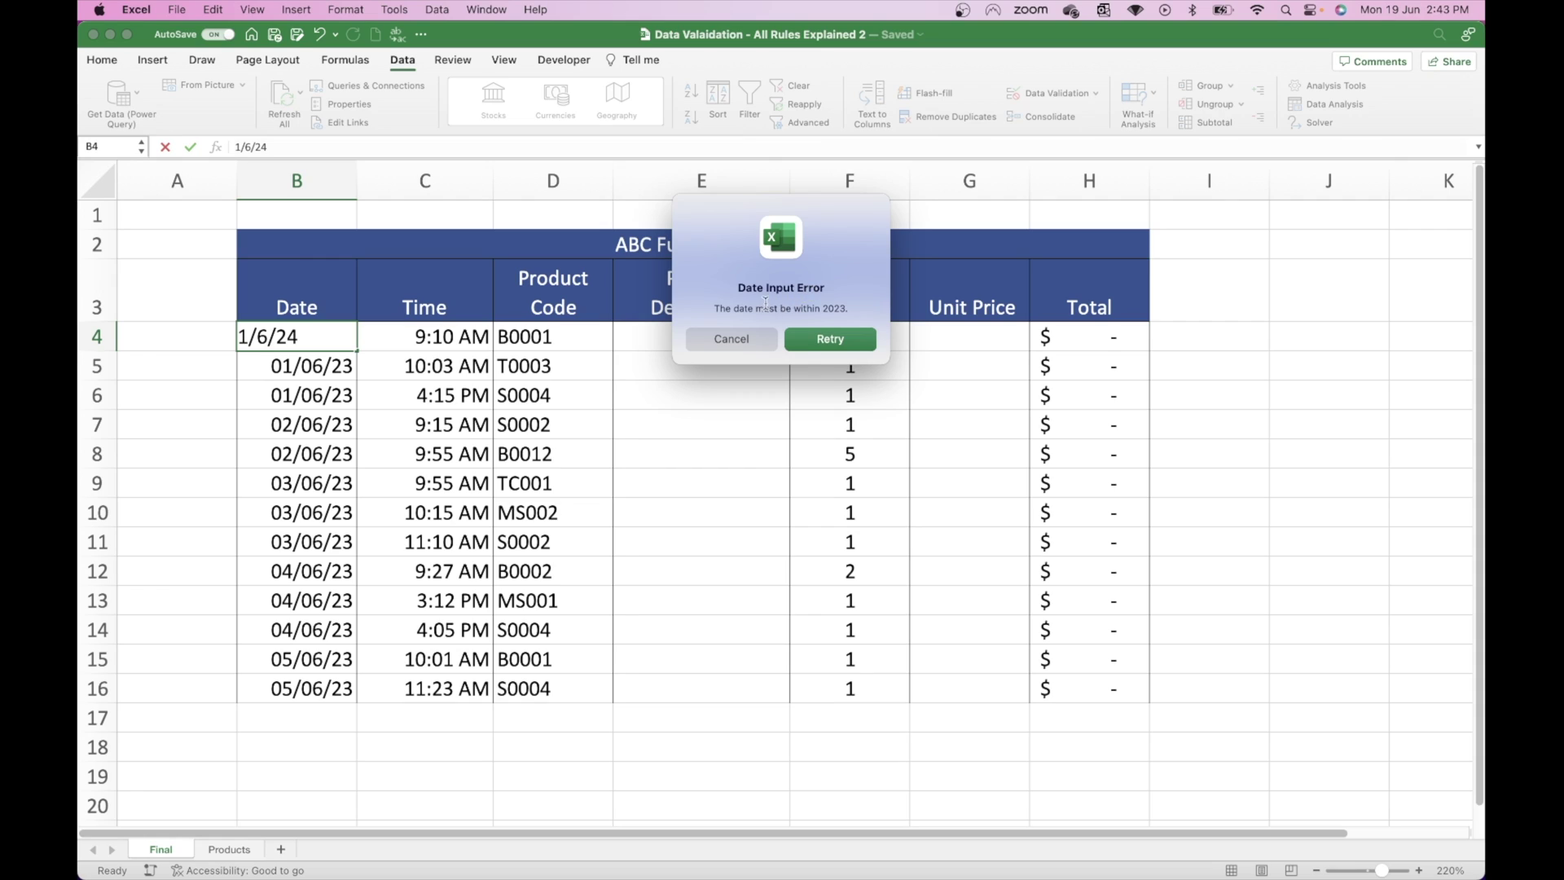
Step: Retry the rejected B4 entry and correct the date to 1/6/23
{"action": "left_click", "coordinate": [852, 342]}
{"action": "left_click", "coordinate": [348, 340]}
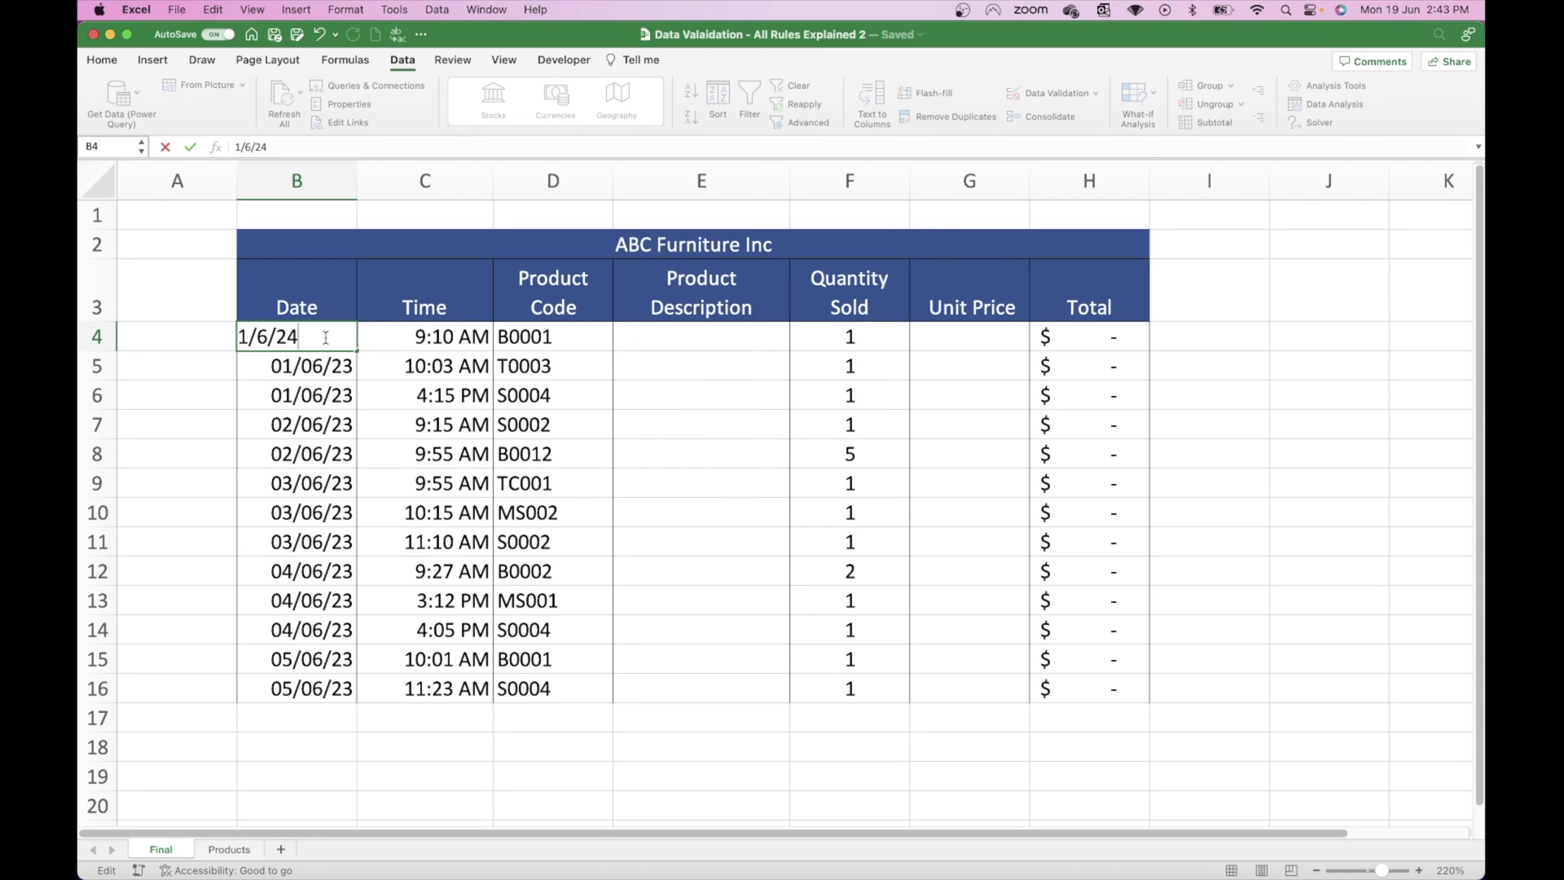
{"action": "key", "text": "BackSpace"}
{"action": "type", "text": "3"}
{"action": "key", "text": "Return"}
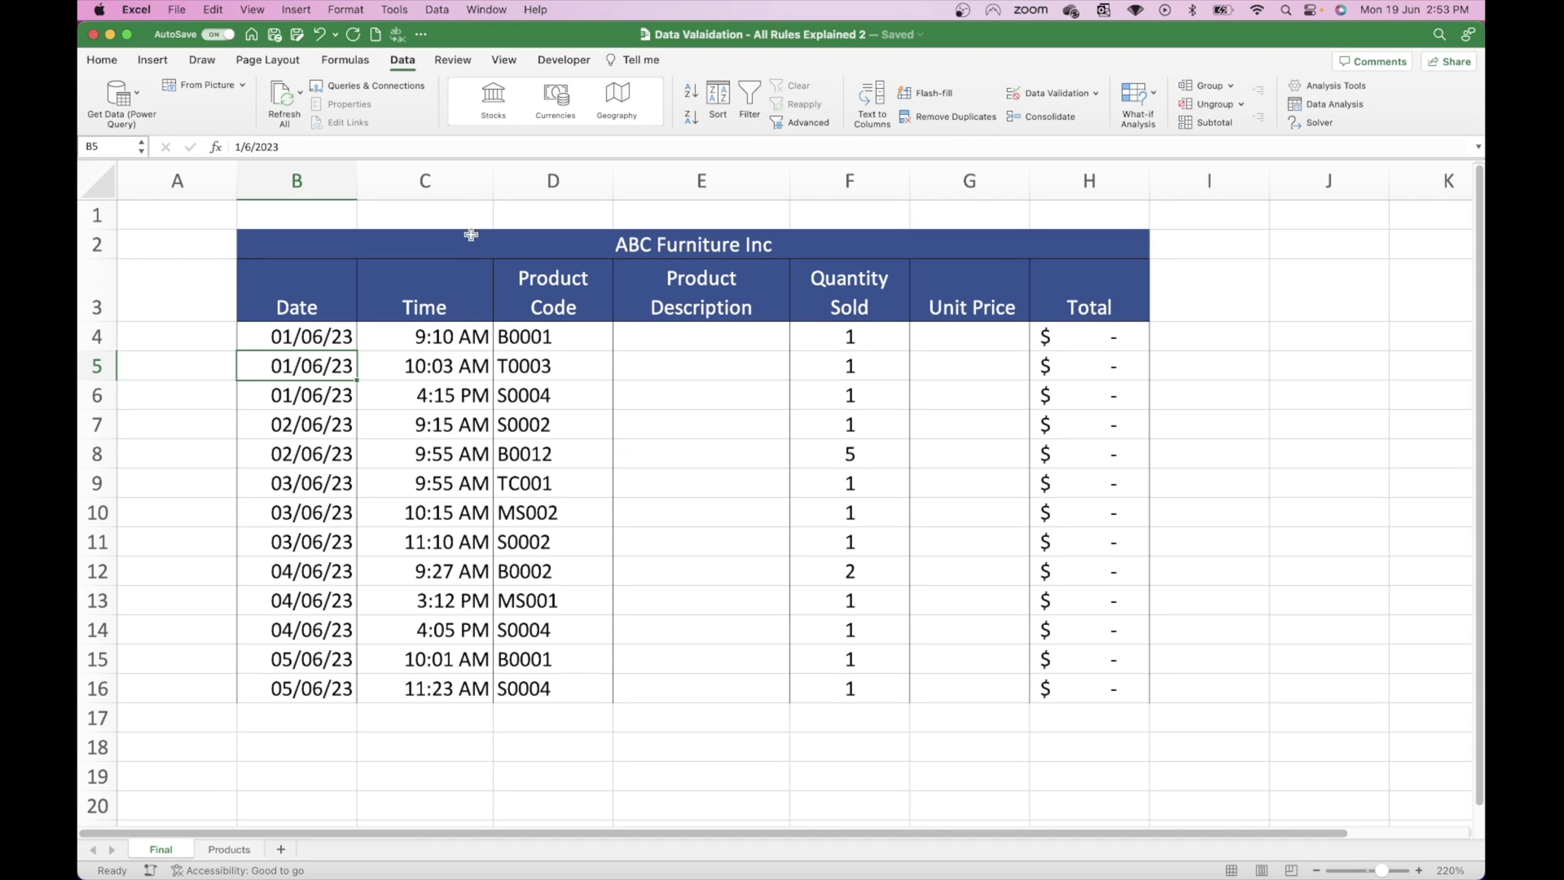
Step: Restrict column C with a Time validation rule between start time 09:00 and end time 17:00
{"action": "left_click", "coordinate": [440, 175]}
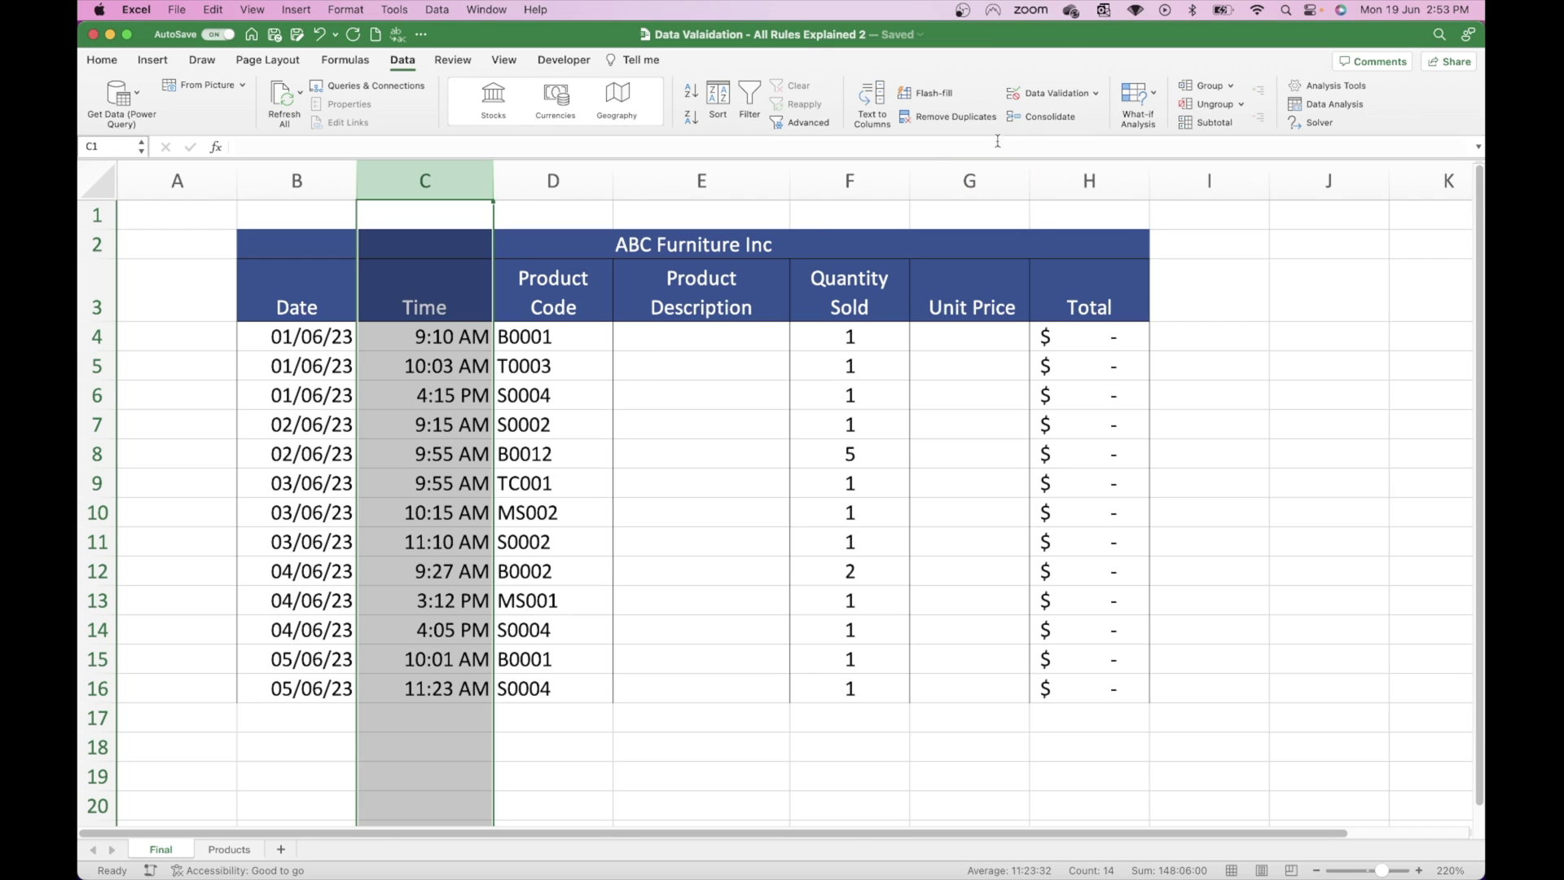
{"action": "left_click", "coordinate": [1050, 92]}
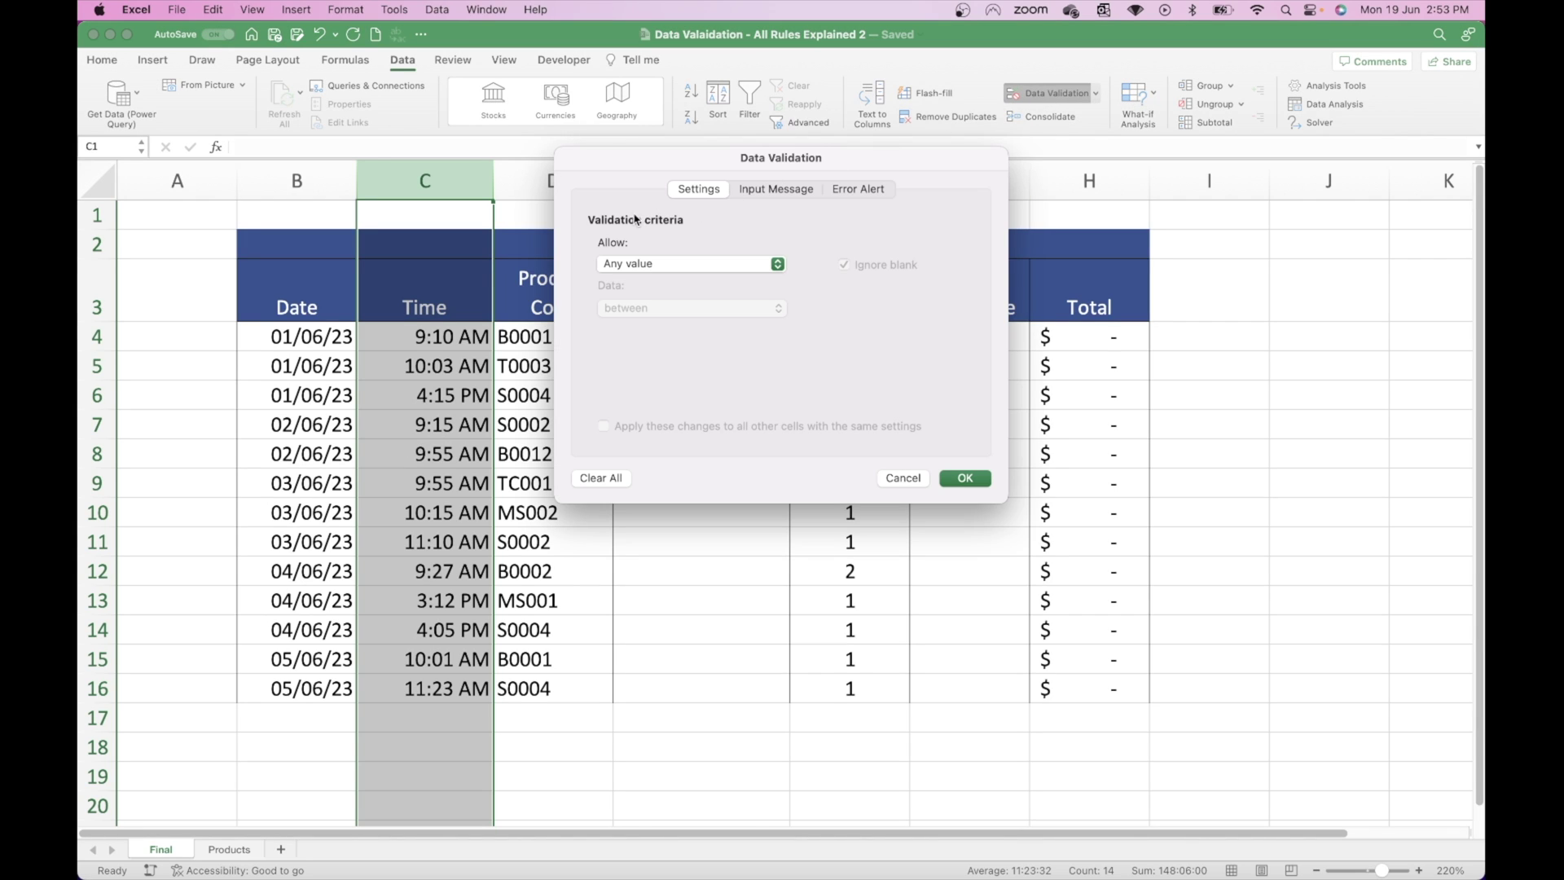
{"action": "left_click", "coordinate": [677, 265]}
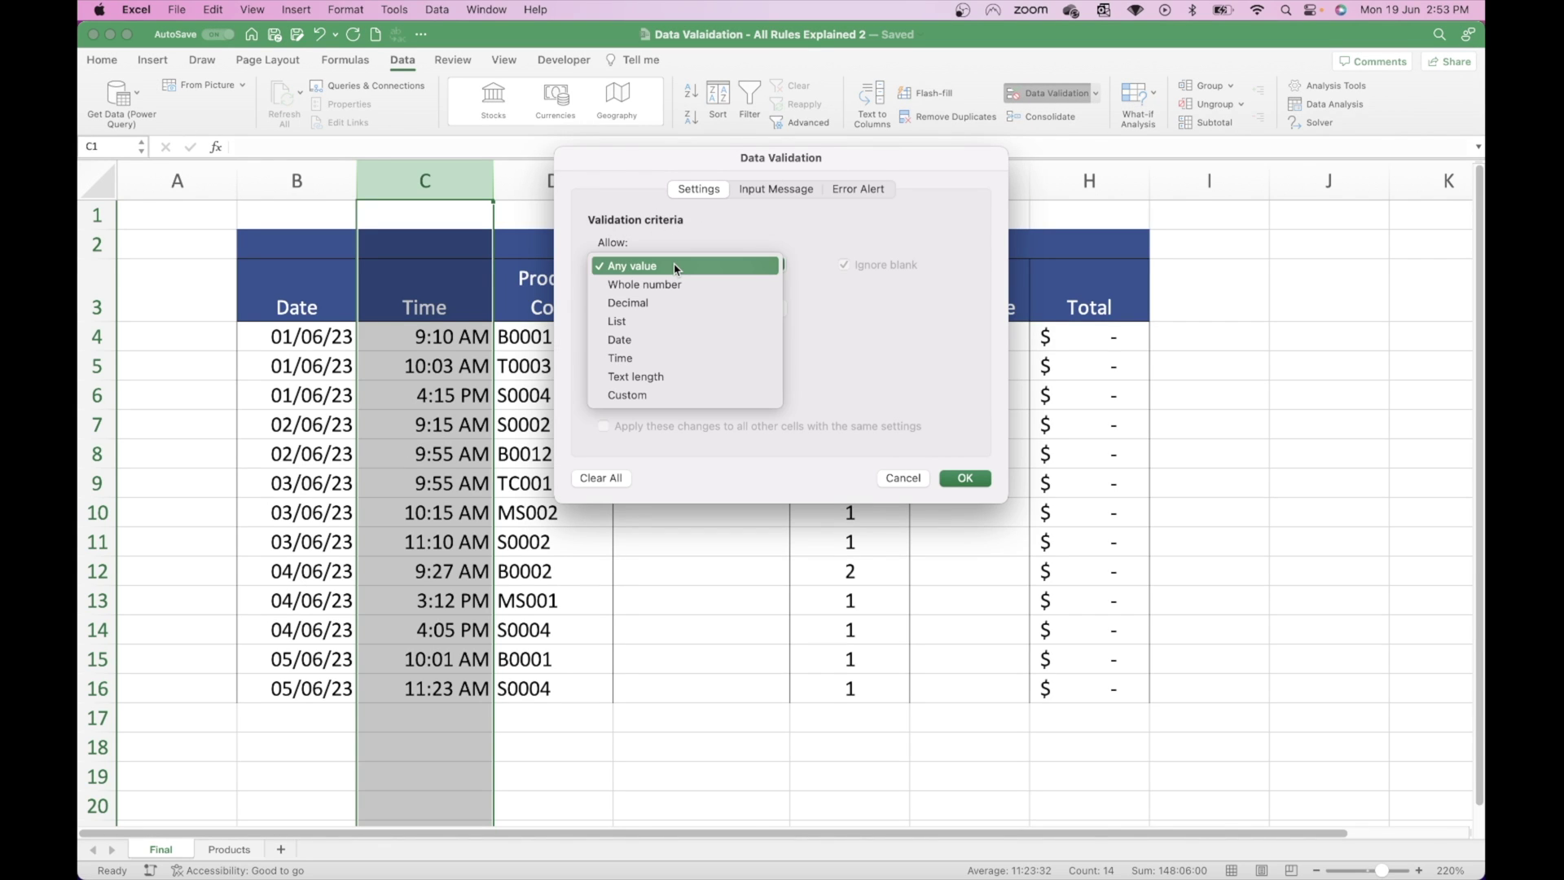
{"action": "left_click", "coordinate": [636, 359]}
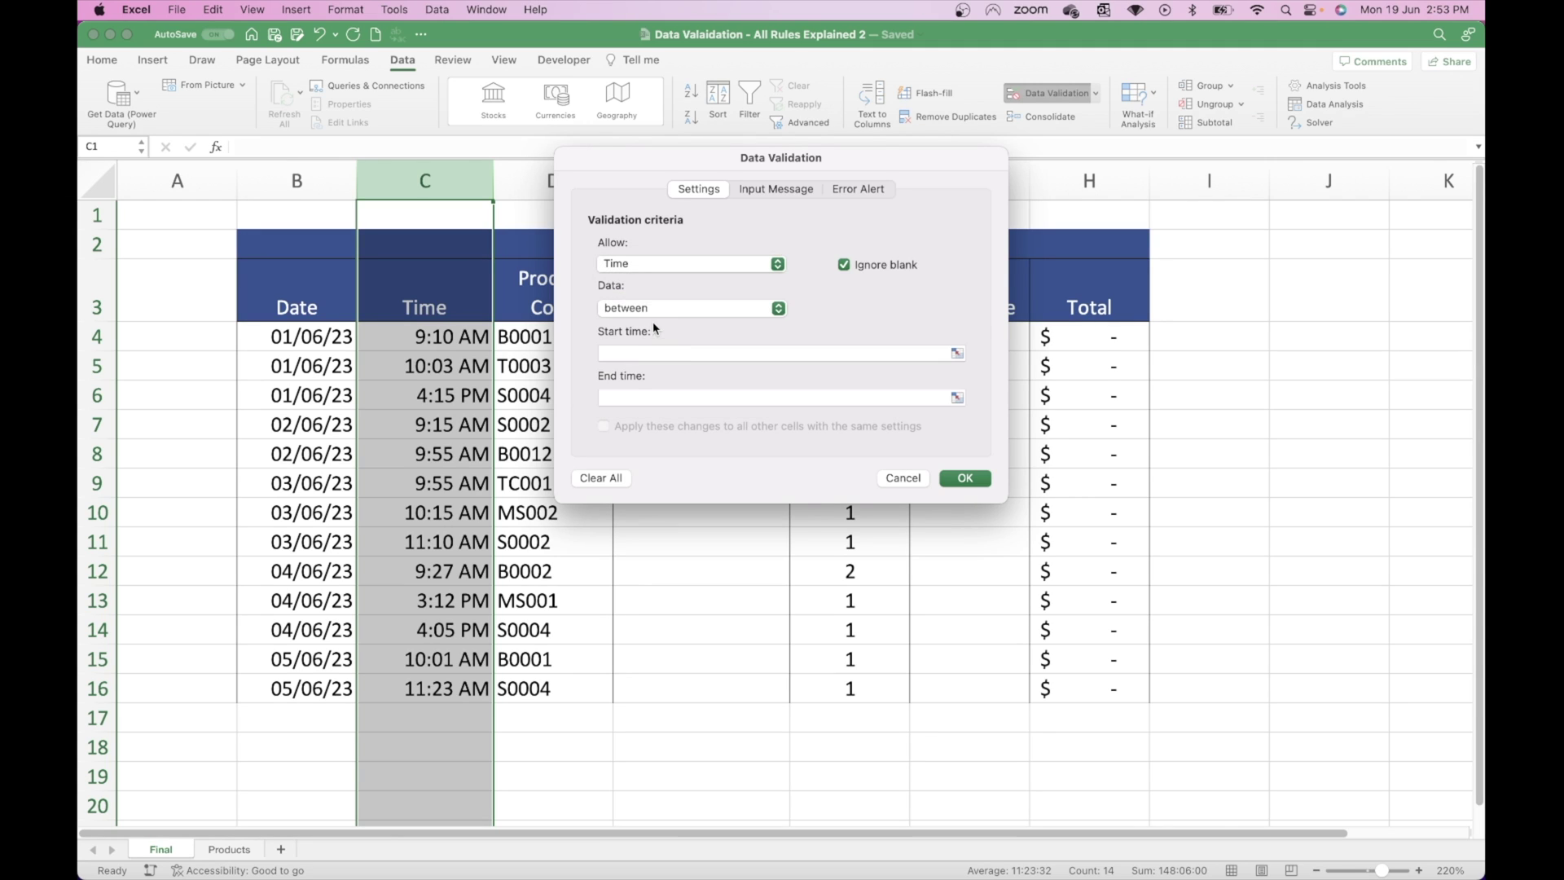
{"action": "left_click", "coordinate": [692, 312]}
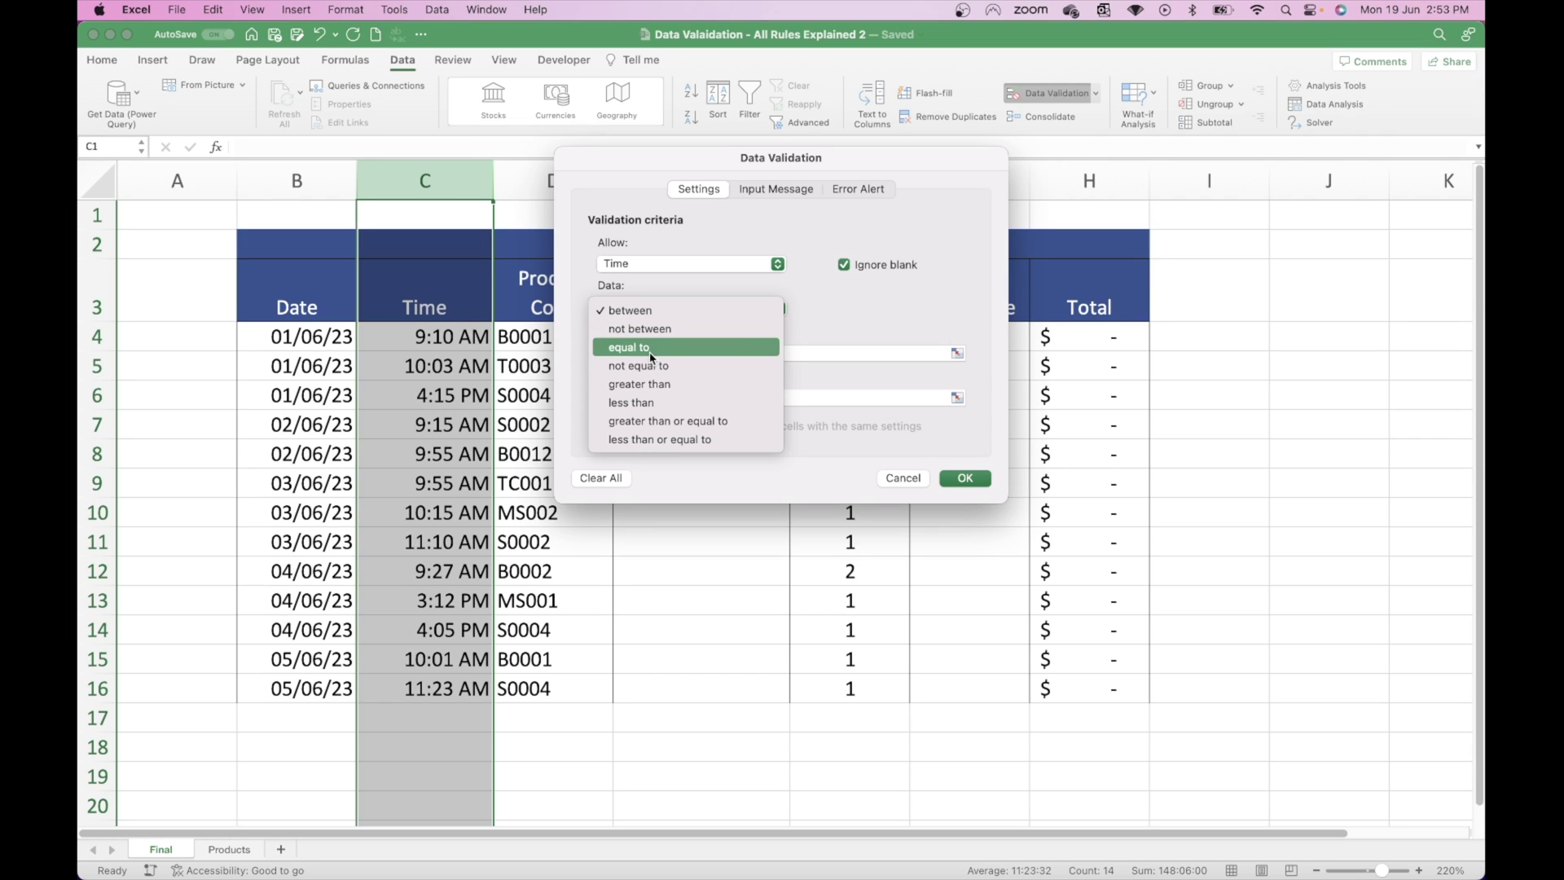
{"action": "left_click", "coordinate": [839, 321]}
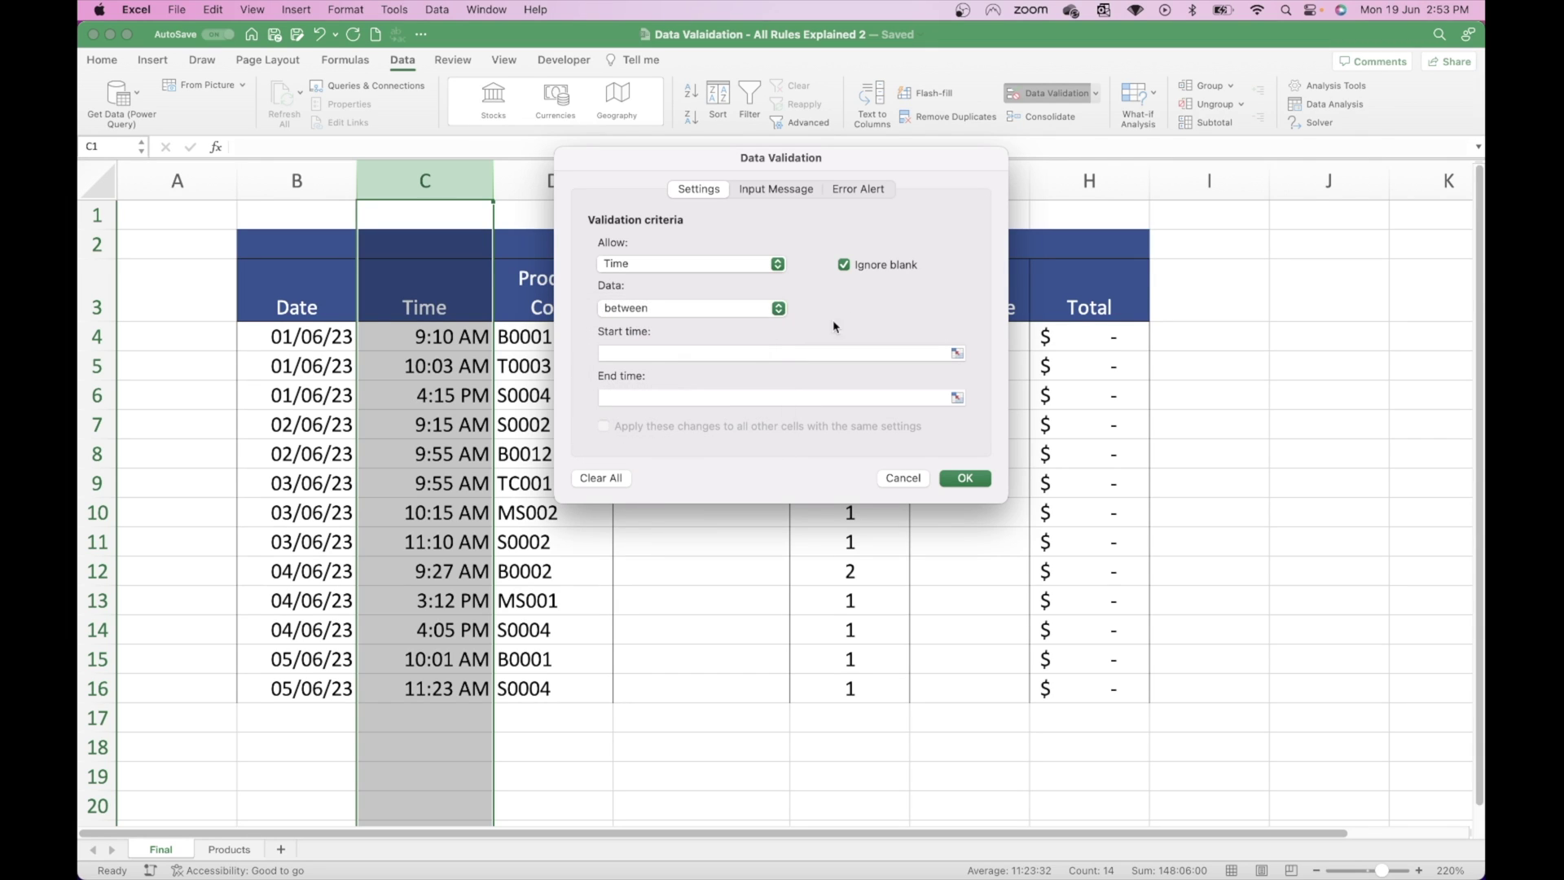
{"action": "left_click", "coordinate": [699, 354]}
{"action": "type", "text": "09"}
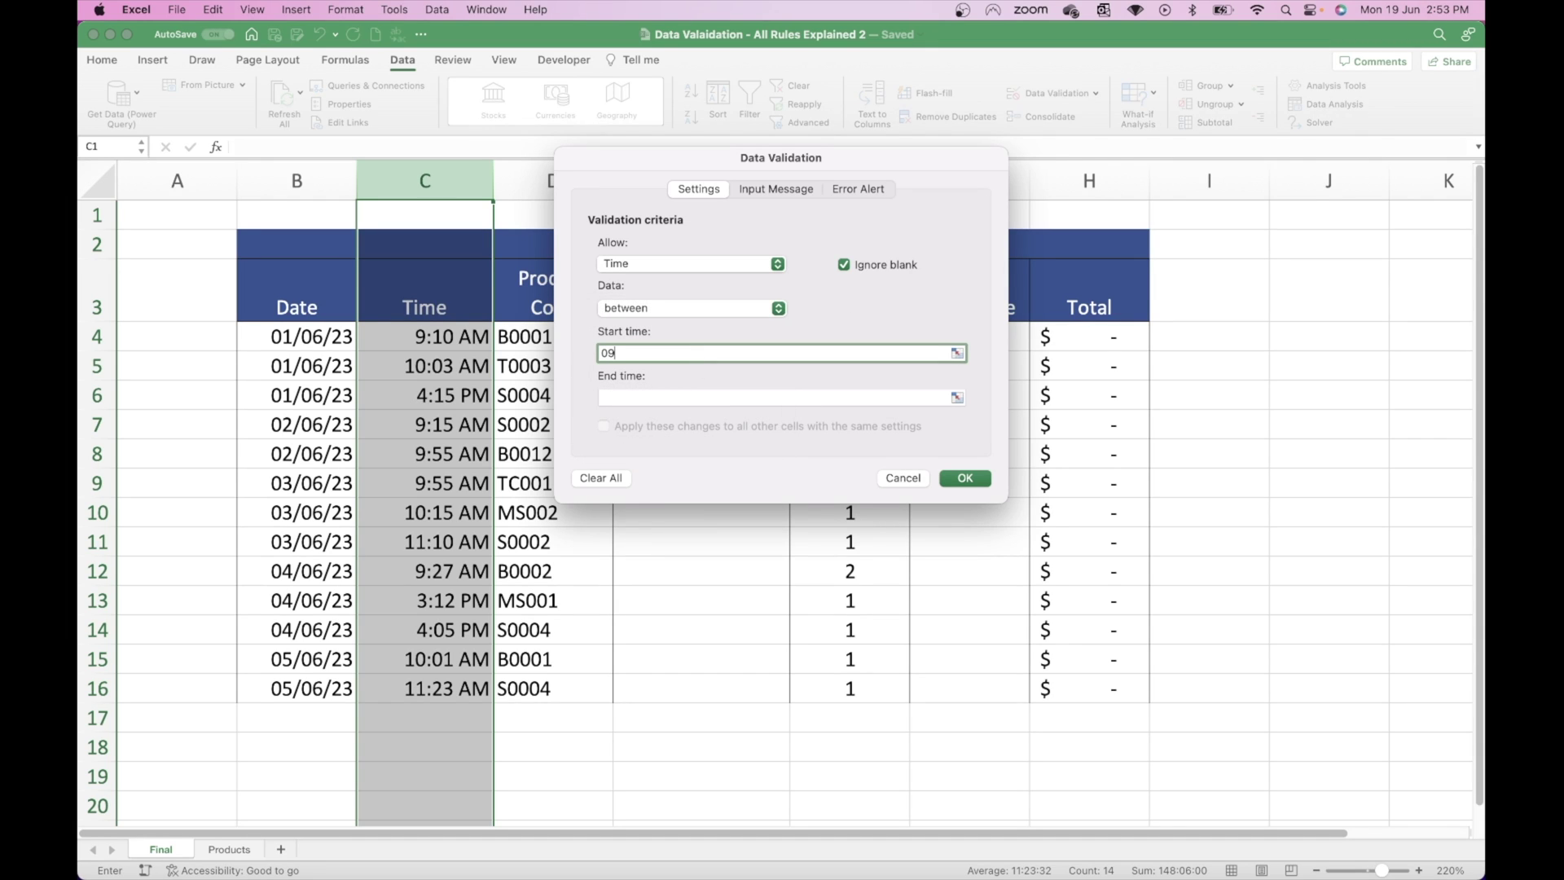
{"action": "type", "text": ":00"}
{"action": "left_click", "coordinate": [683, 396]}
{"action": "type", "text": "17"}
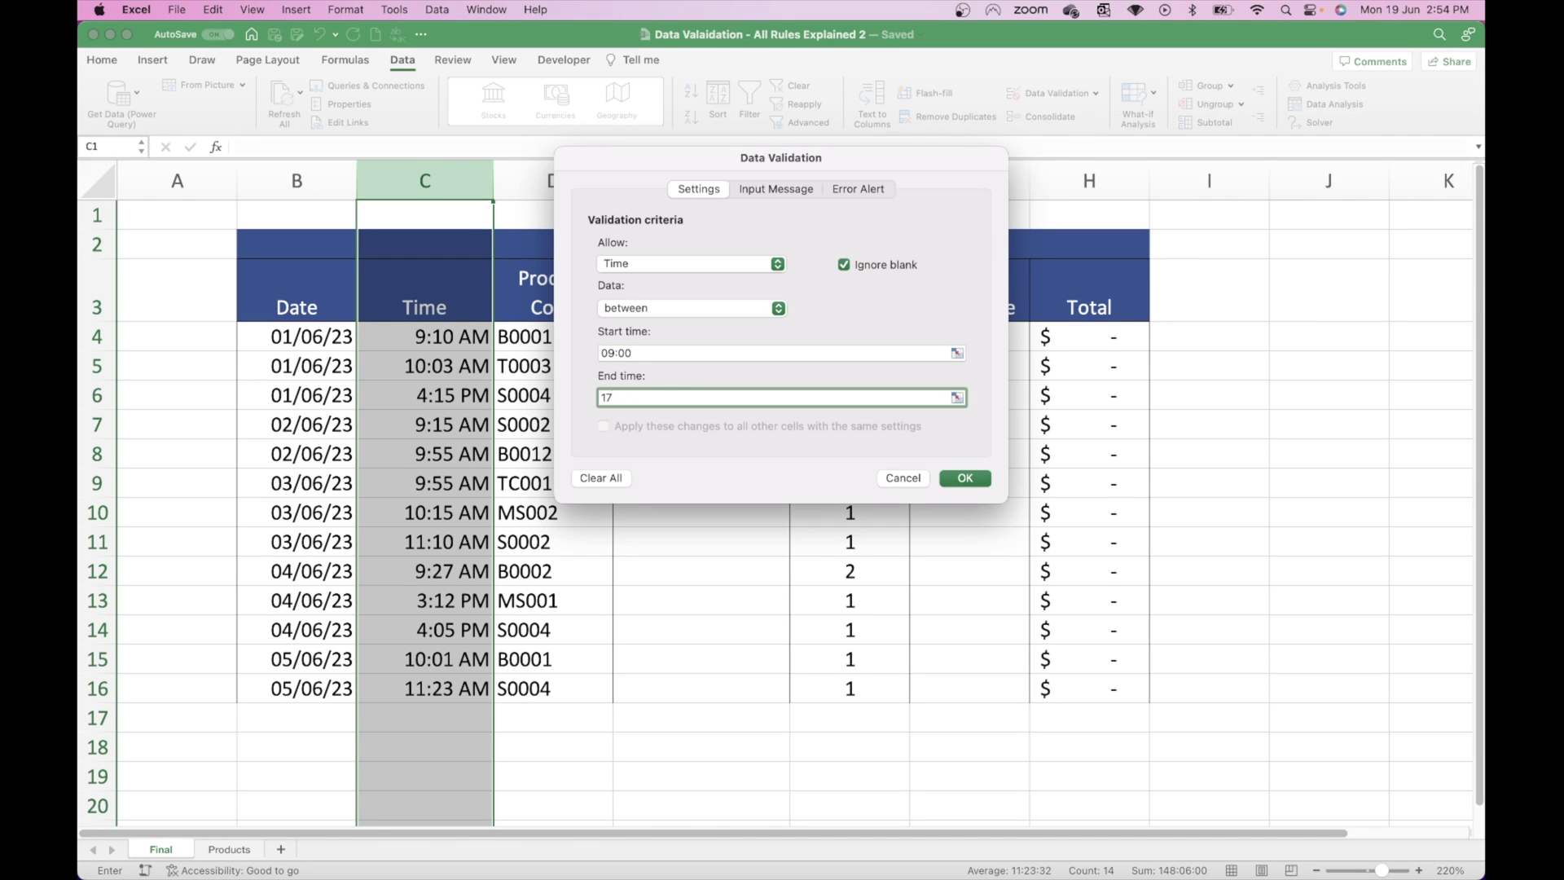
{"action": "type", "text": ":00"}
Step: Add a Stop error alert to column C titled "Invalid Time" with the message "Time must be within the store opening hours of 9am to 5pm."
{"action": "left_click", "coordinate": [865, 192]}
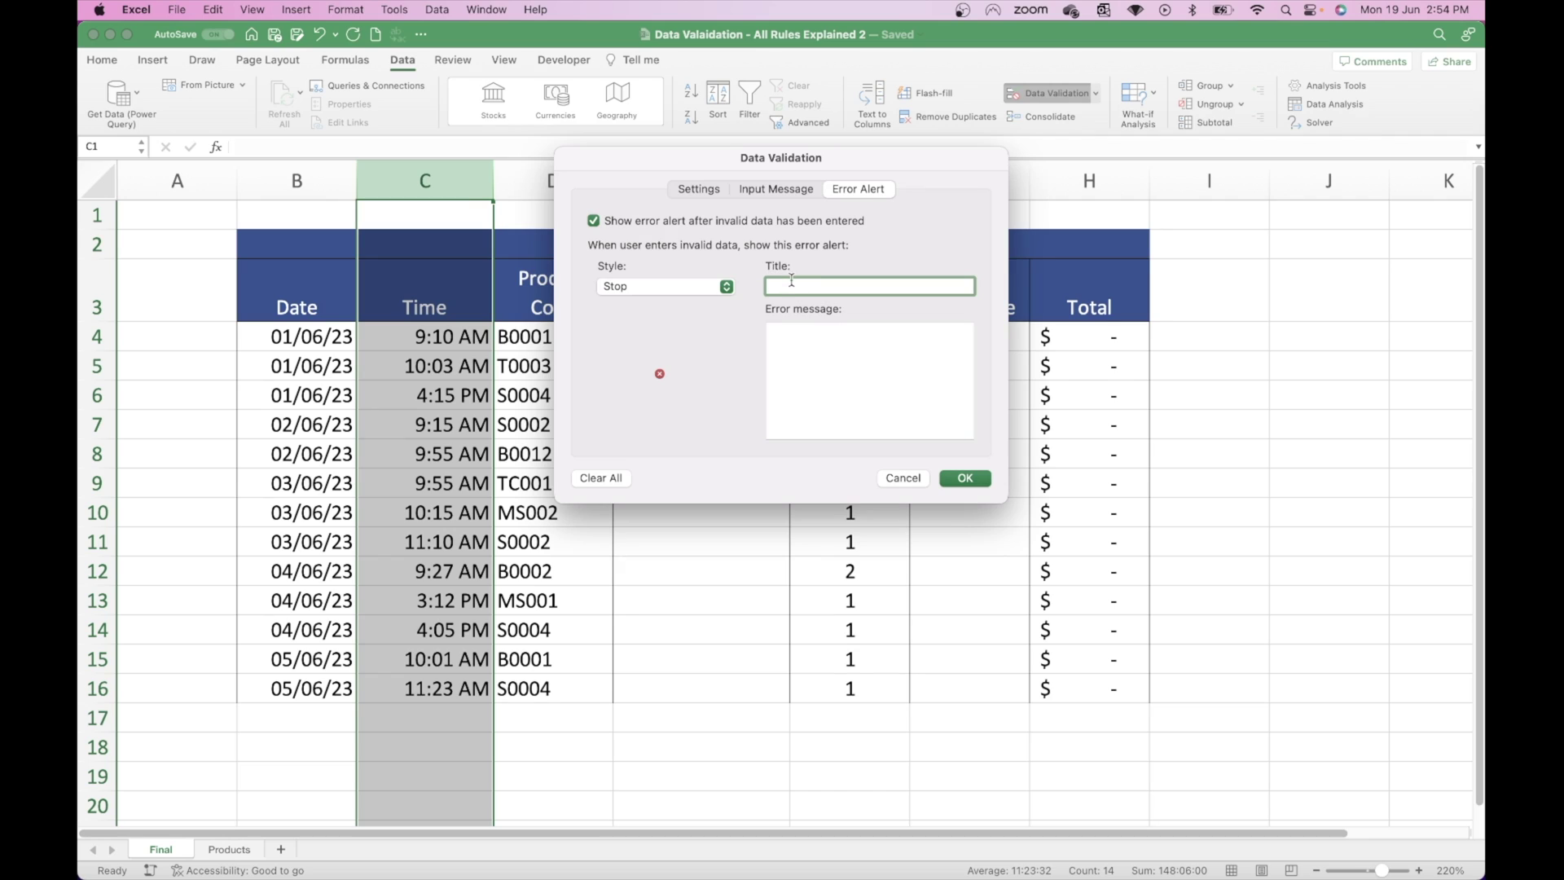
{"action": "type", "text": "Invalid Time"}
{"action": "left_click", "coordinate": [844, 334]}
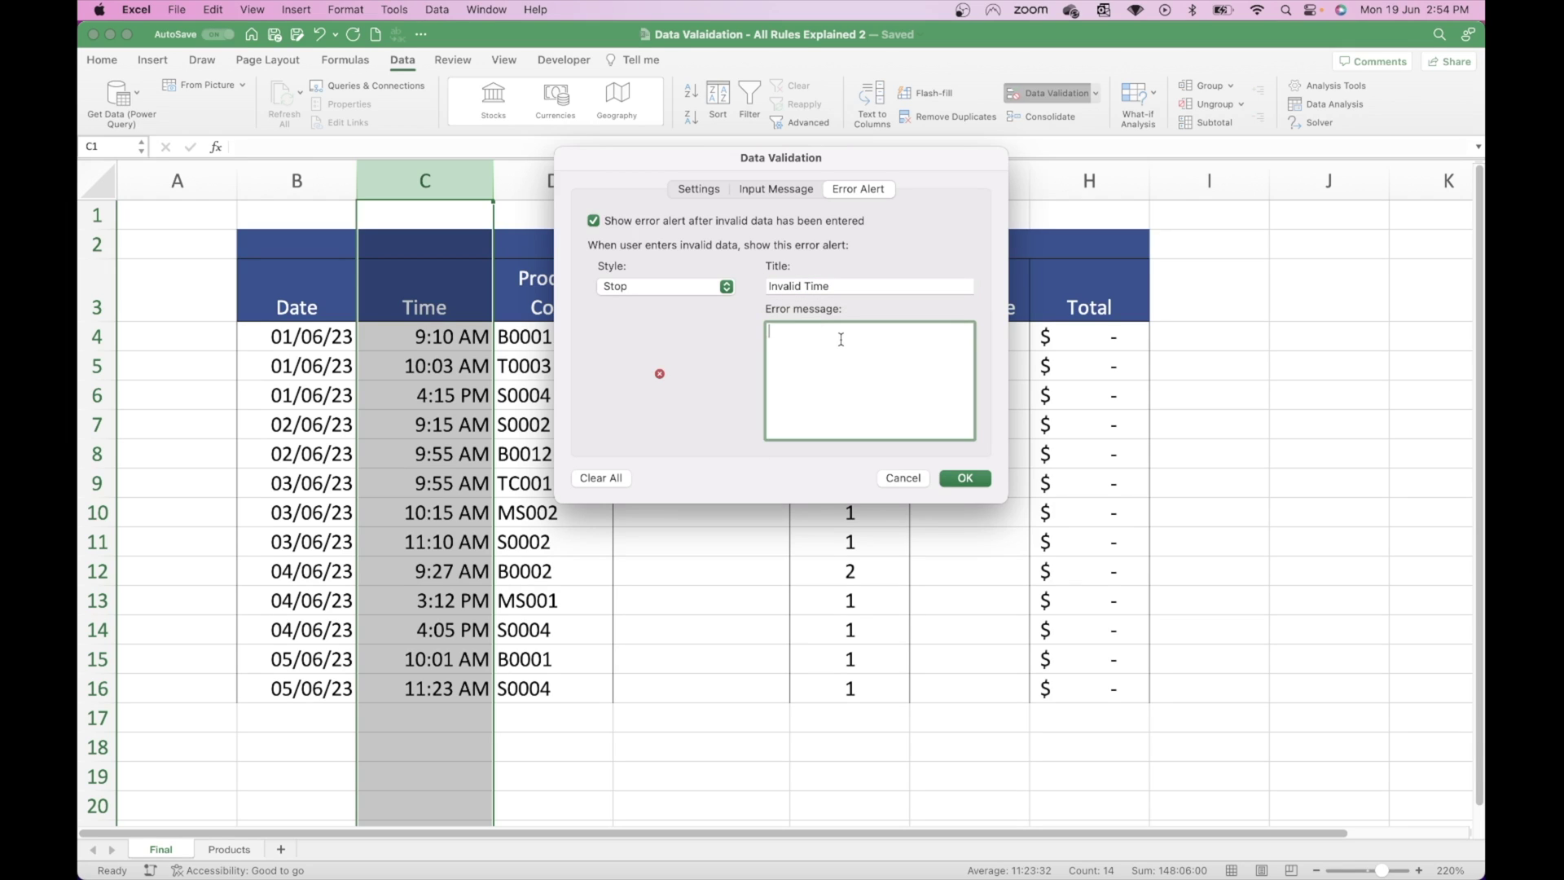
{"action": "type", "text": "Time must be within the store opening hours of 9am to 5pm."}
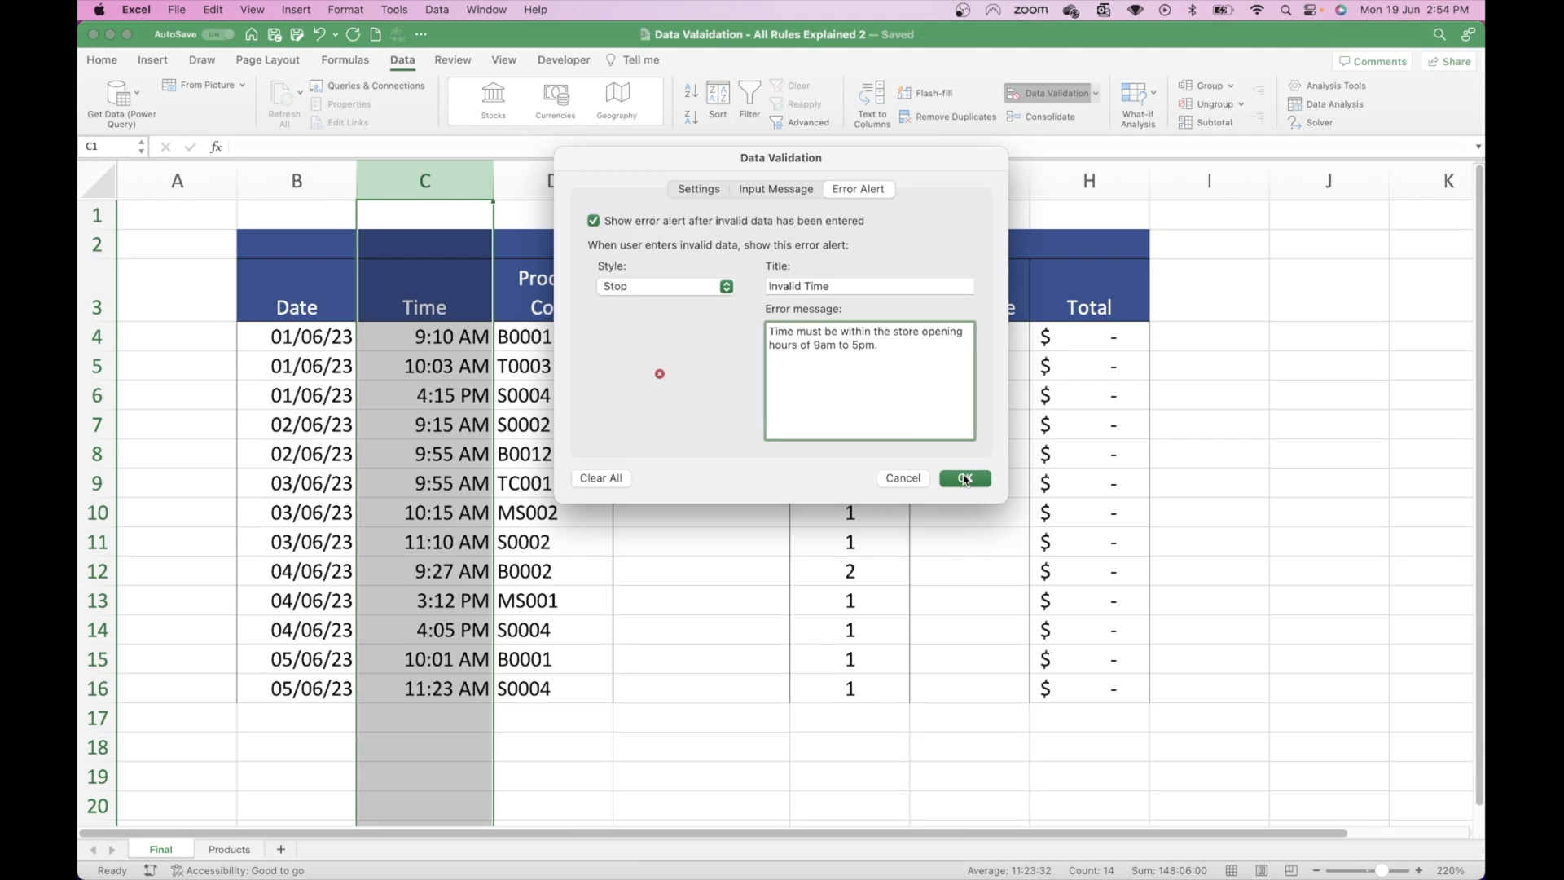
{"action": "left_click", "coordinate": [965, 479]}
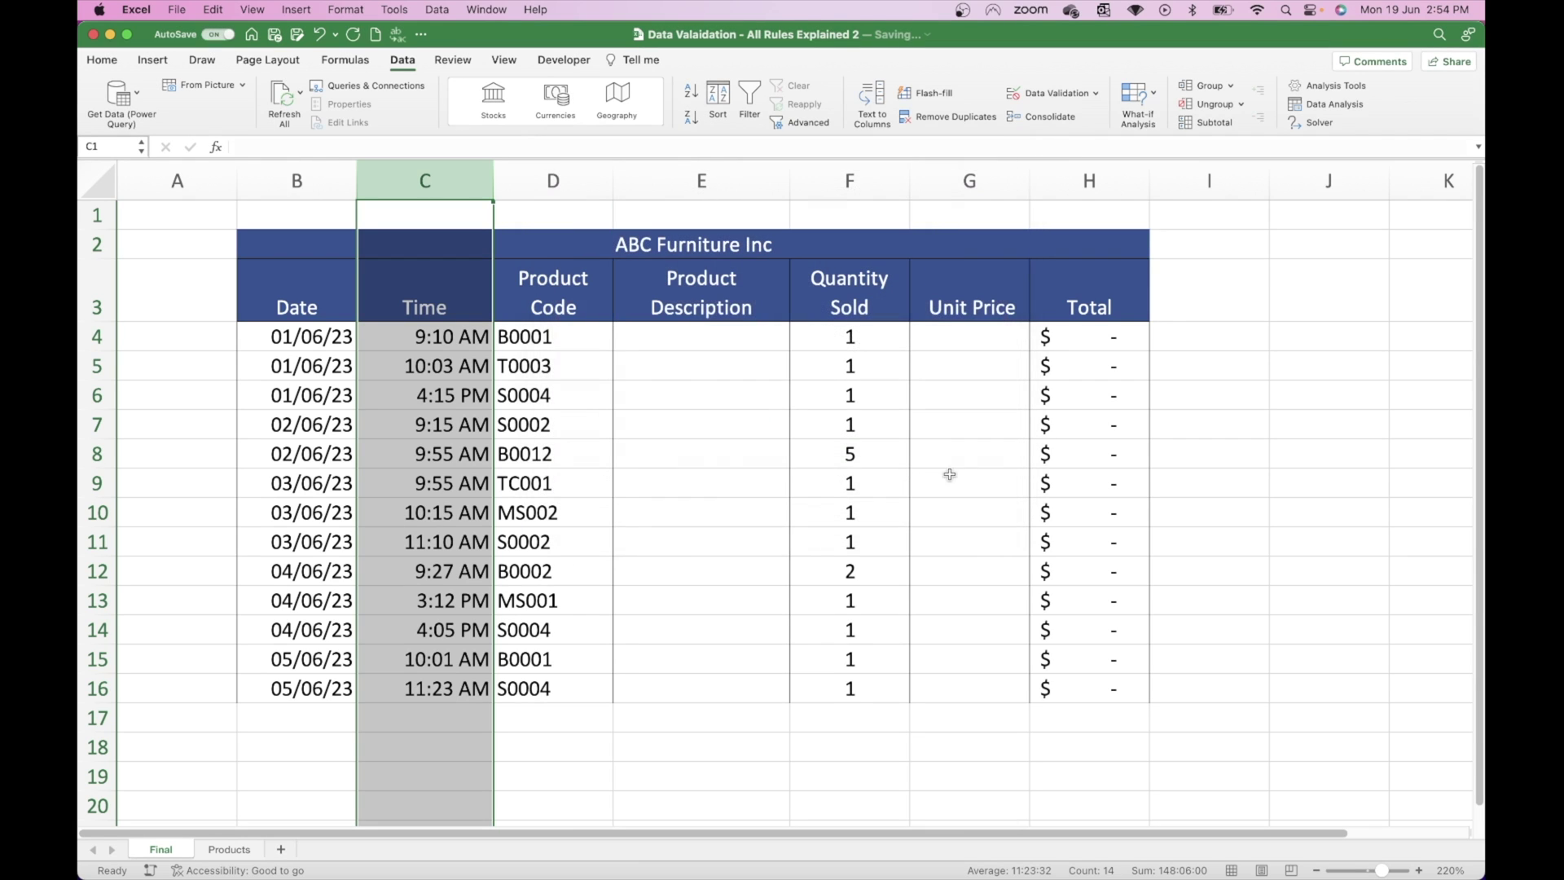
Step: Try to enter the time 08:00 in C4 to test the time rule, and cancel the entry
{"action": "left_click", "coordinate": [422, 335]}
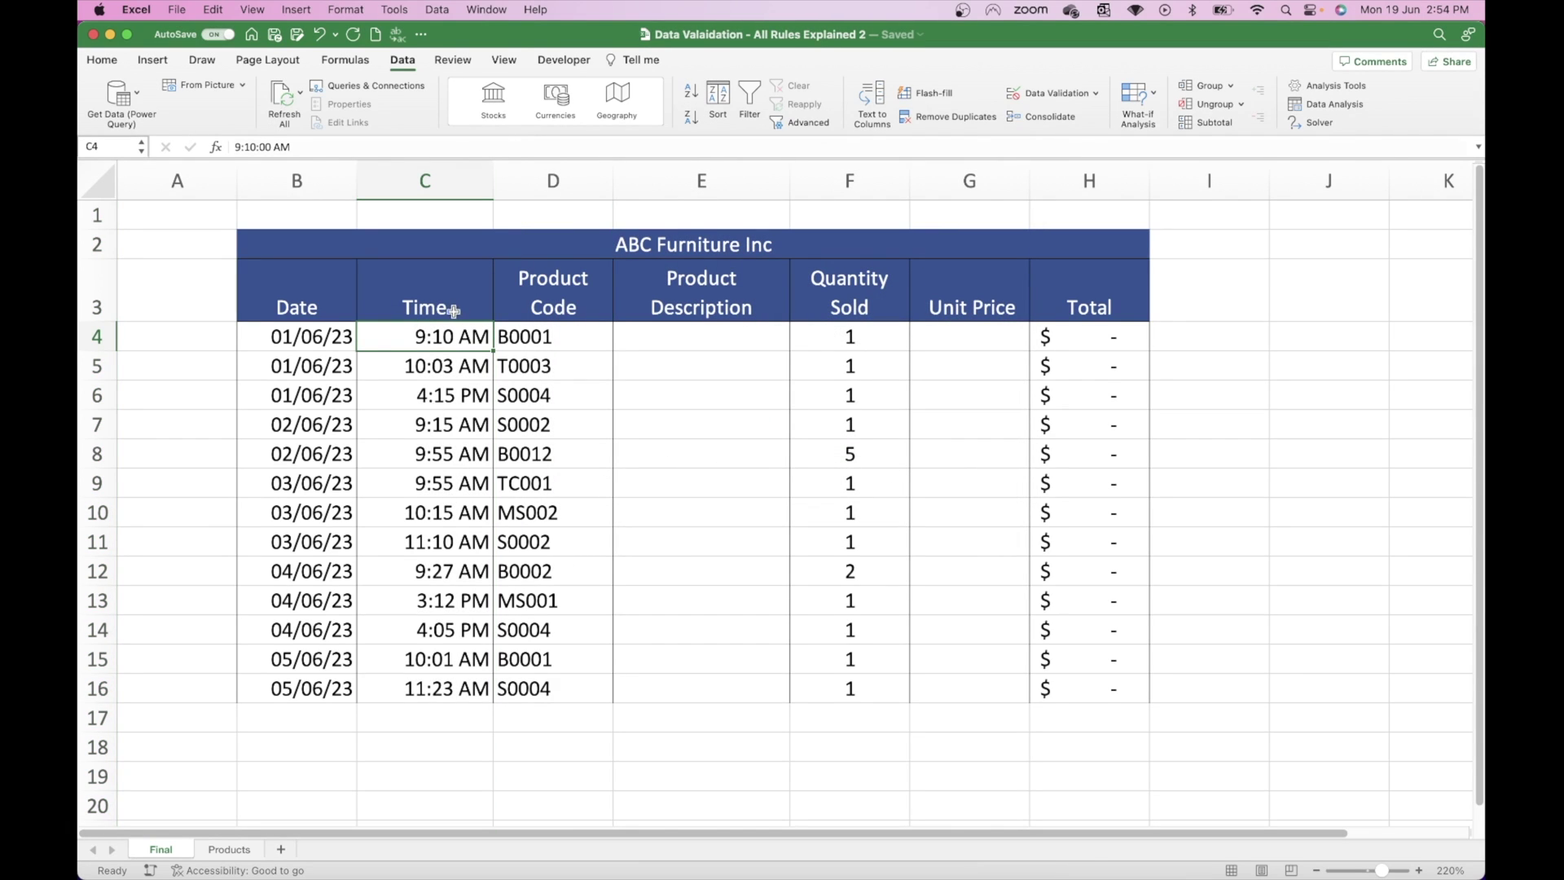
{"action": "type", "text": "08"}
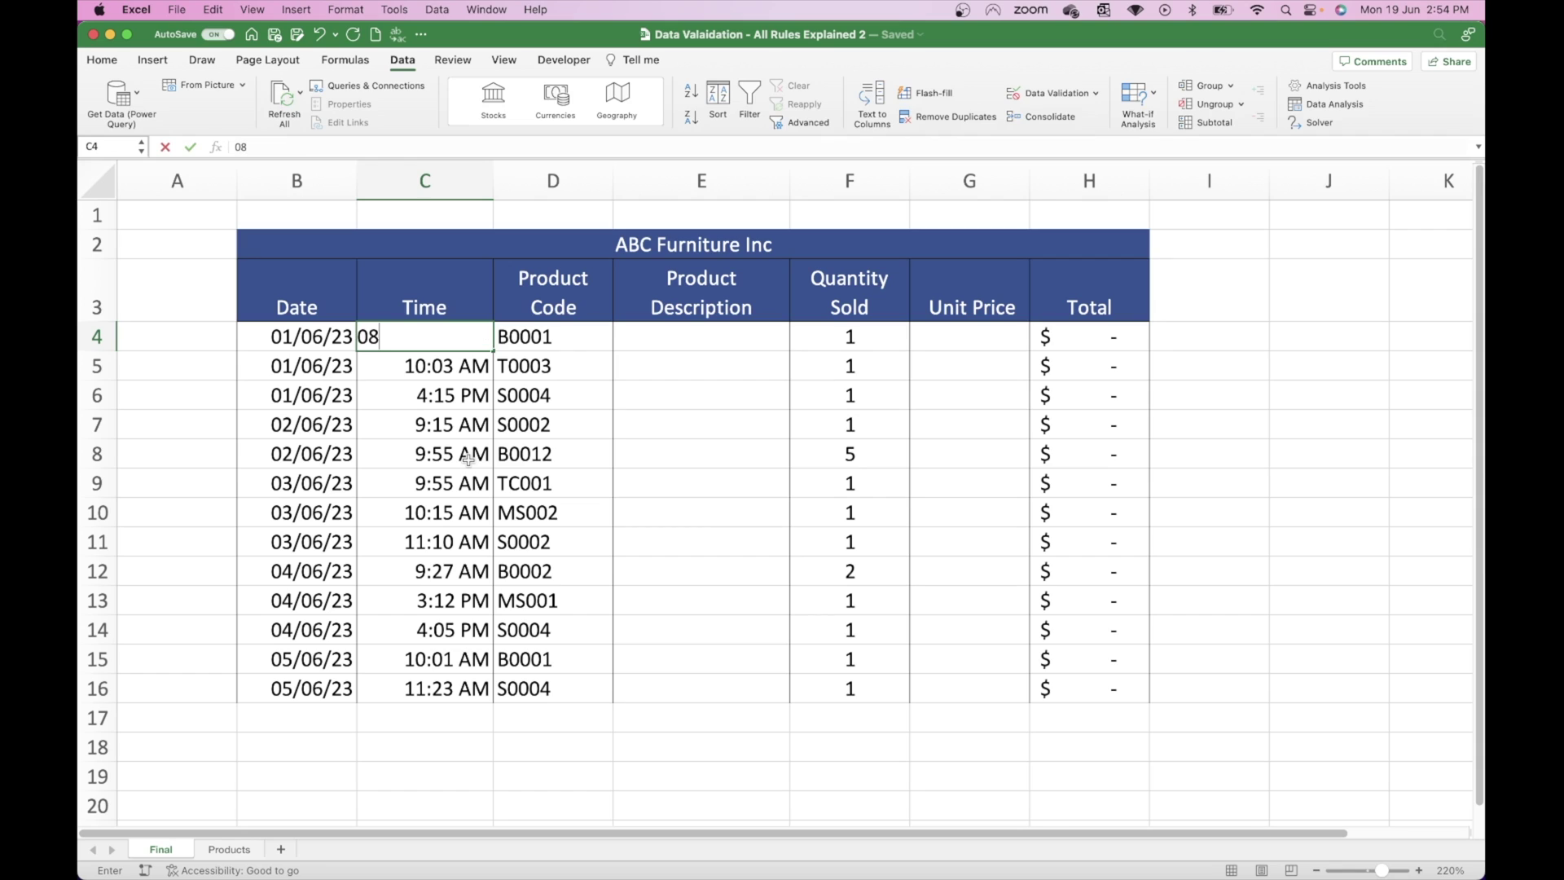
{"action": "type", "text": ":00"}
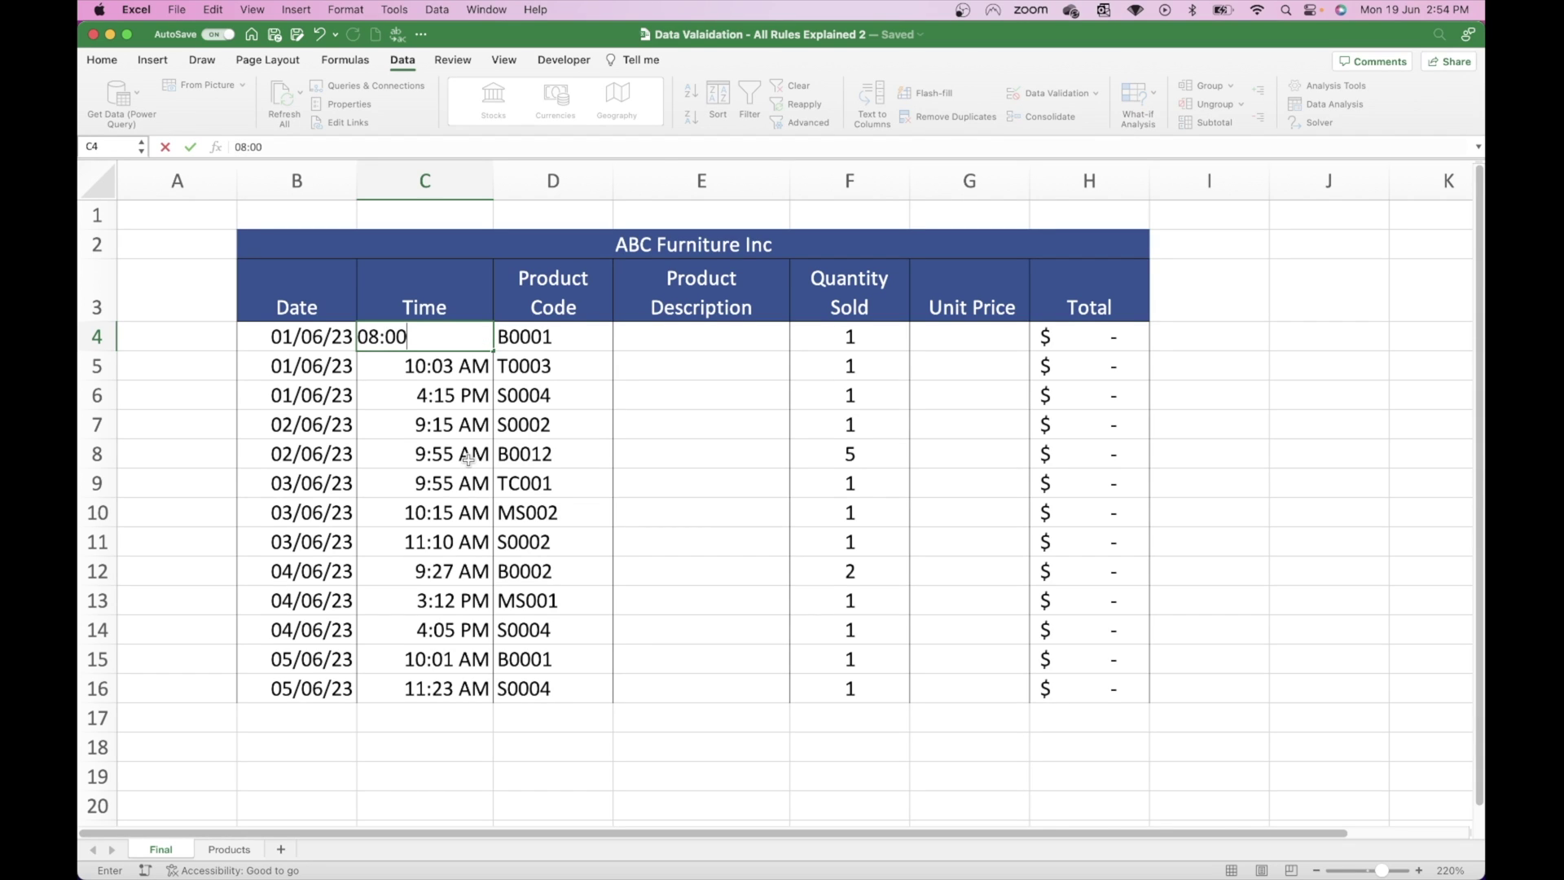
{"action": "key", "text": "Return"}
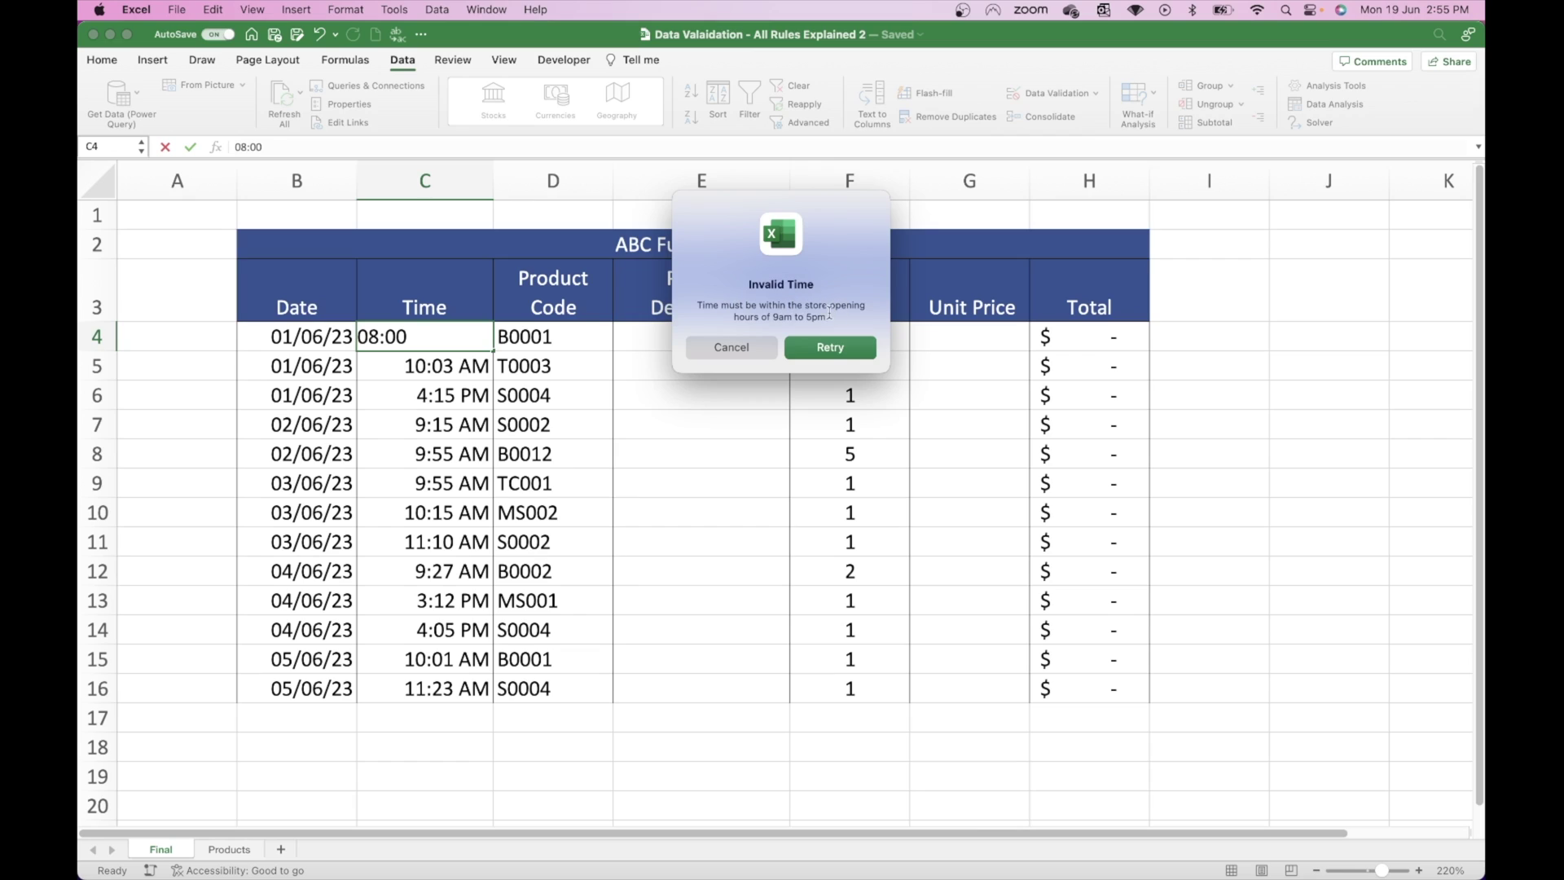
{"action": "left_click", "coordinate": [741, 344]}
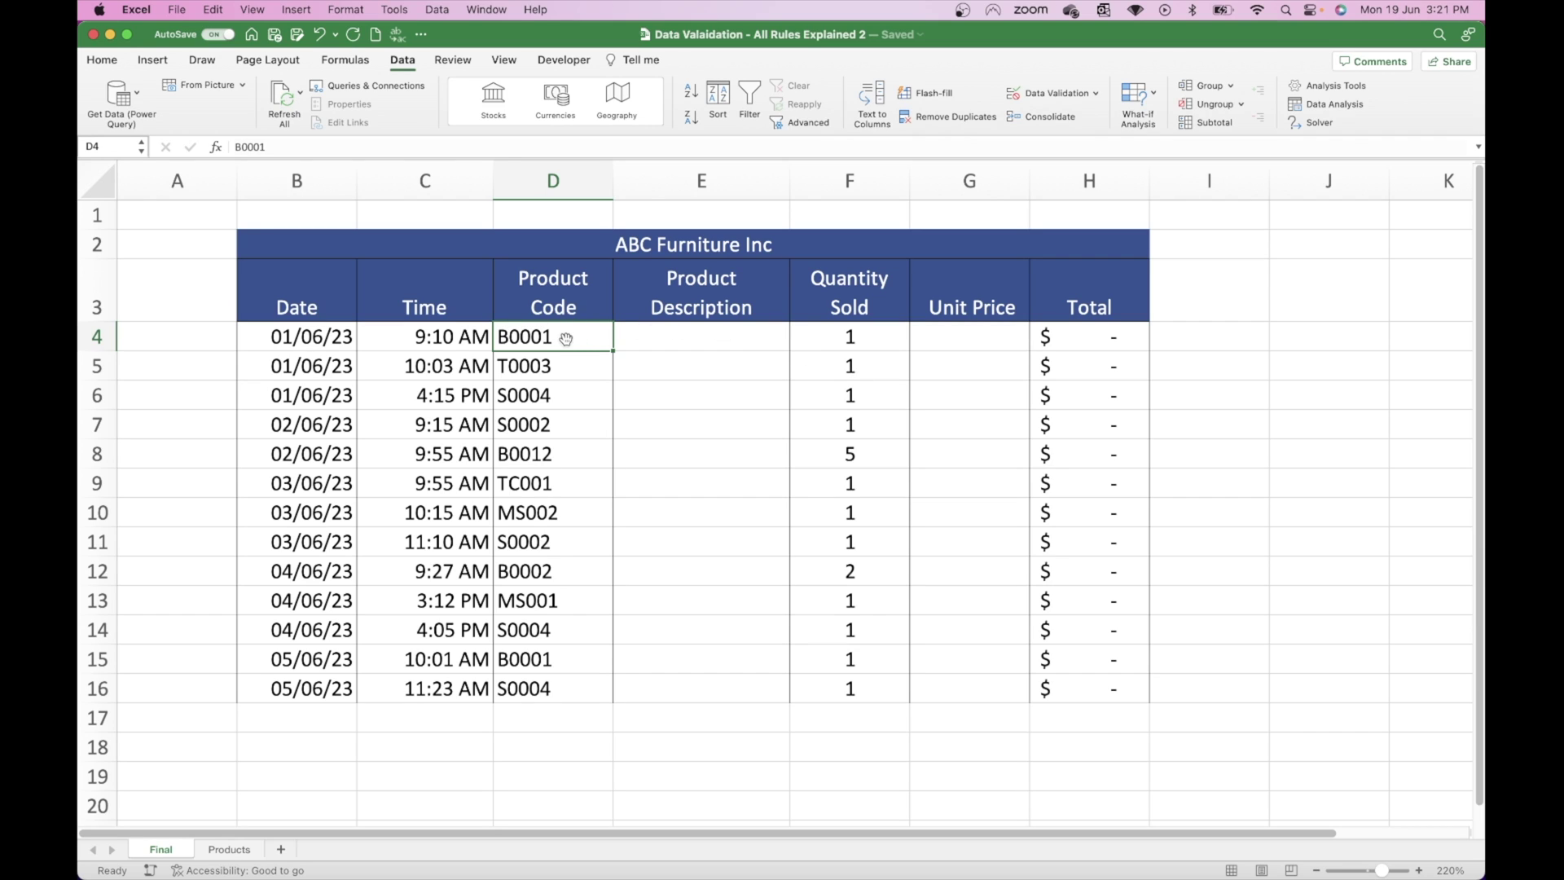
Step: Apply a Text length validation rule to product code cell D4, between minimum 5 and maximum 5
{"action": "left_click", "coordinate": [570, 364]}
{"action": "left_click", "coordinate": [562, 340]}
{"action": "left_click", "coordinate": [1055, 95]}
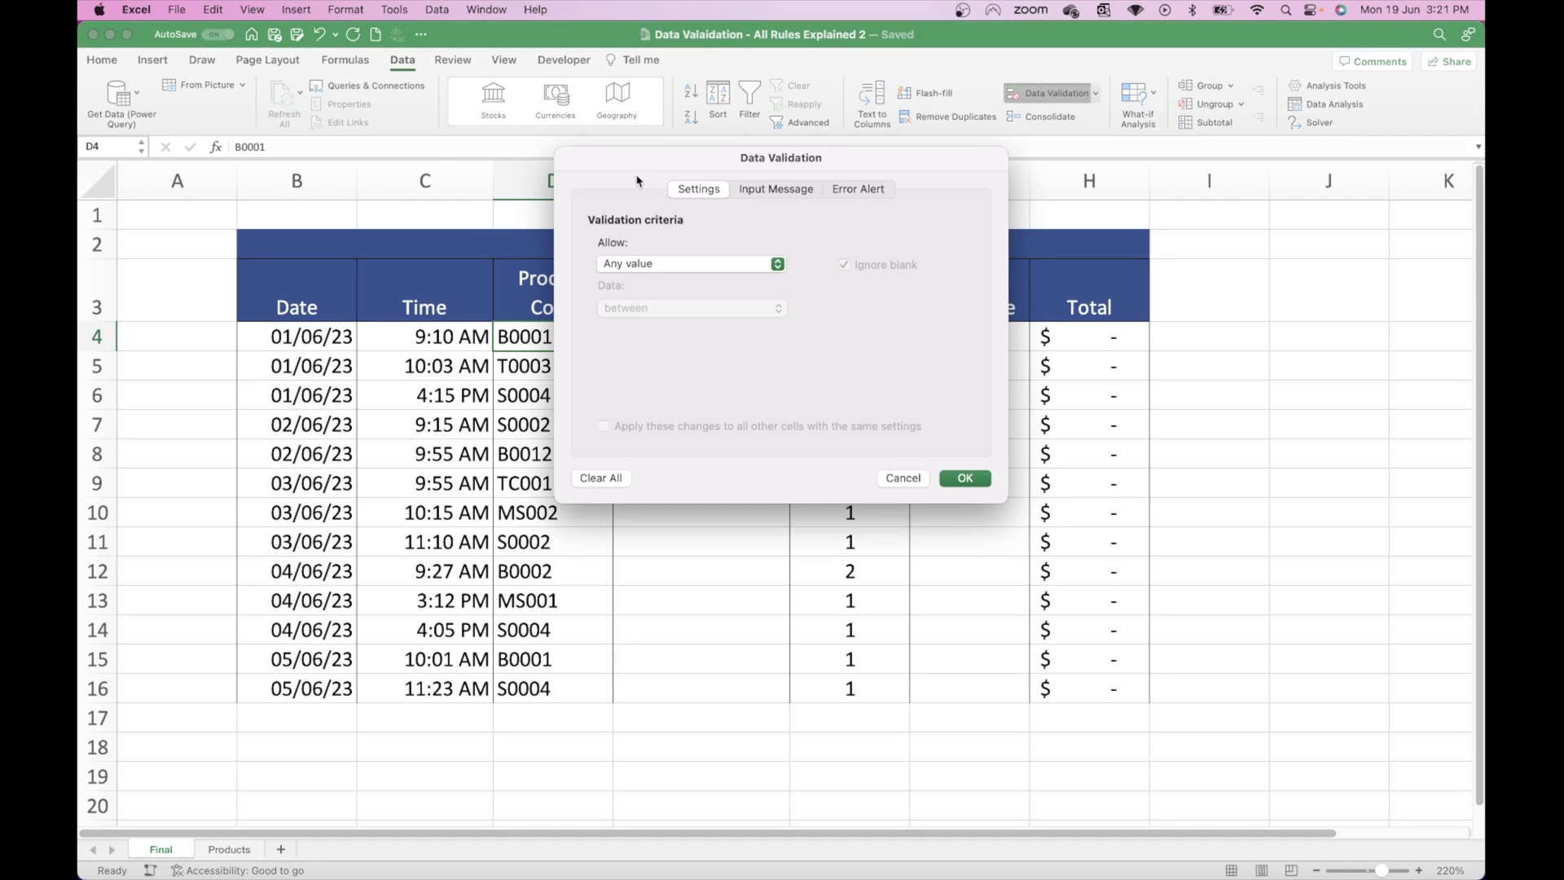
{"action": "left_click", "coordinate": [675, 265]}
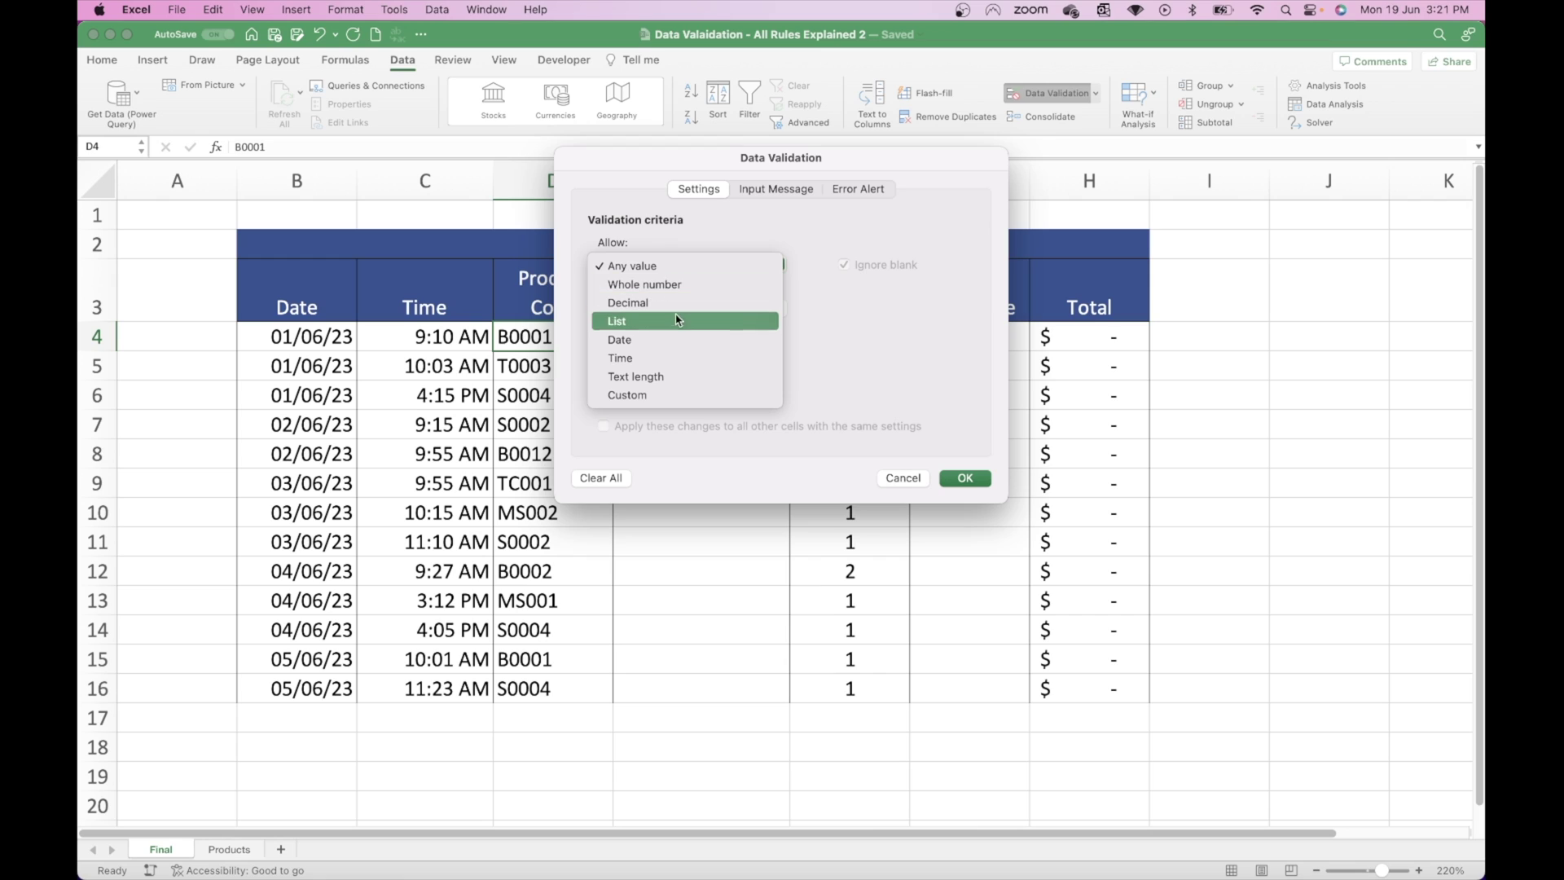
{"action": "left_click", "coordinate": [672, 376]}
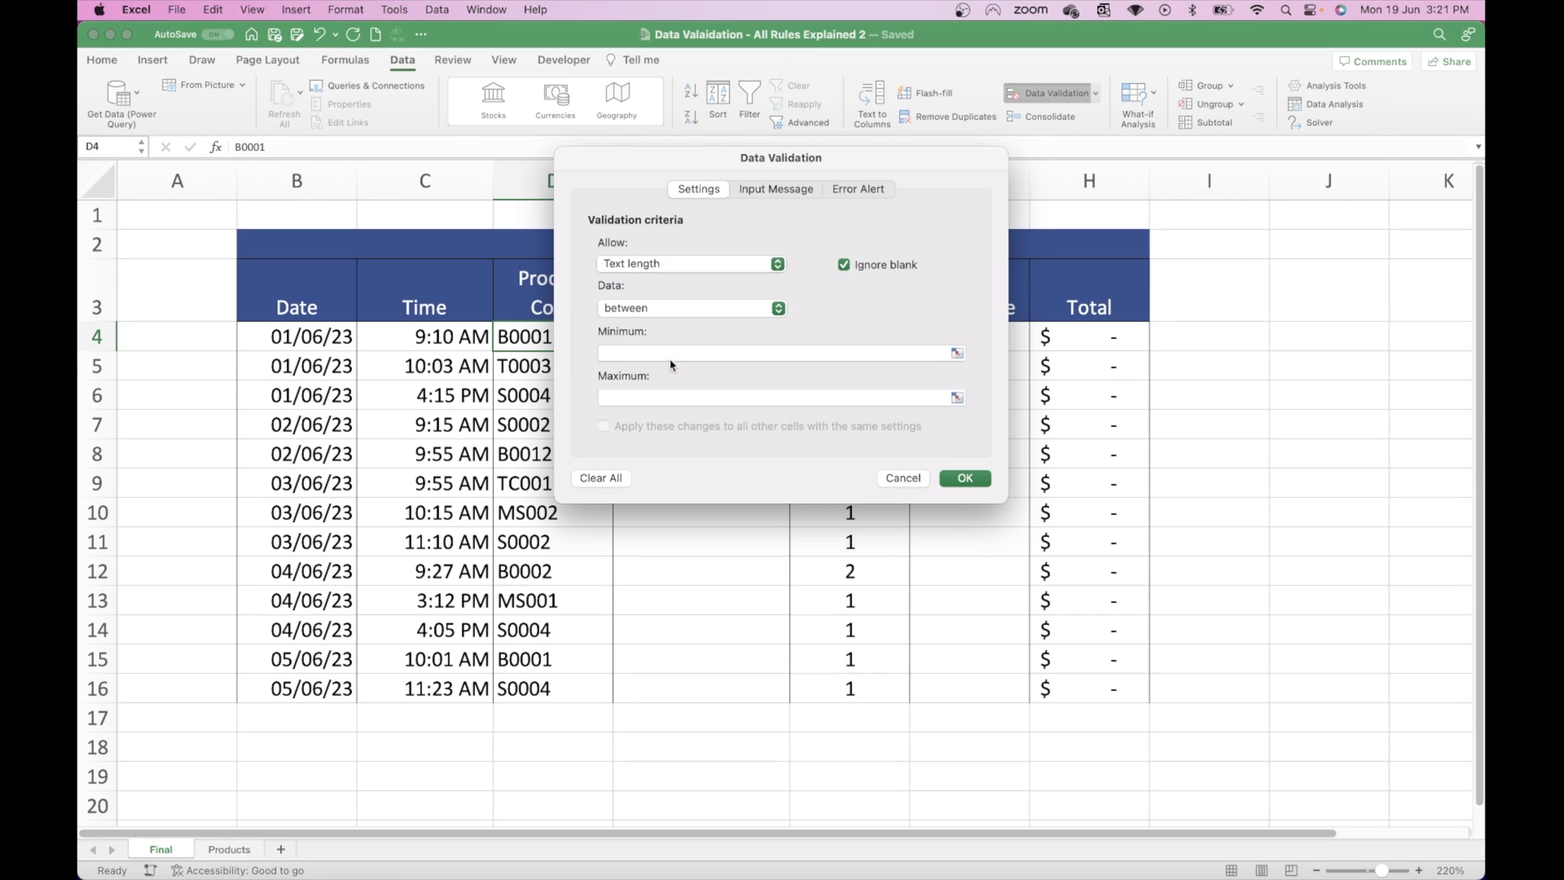
{"action": "left_click", "coordinate": [646, 355]}
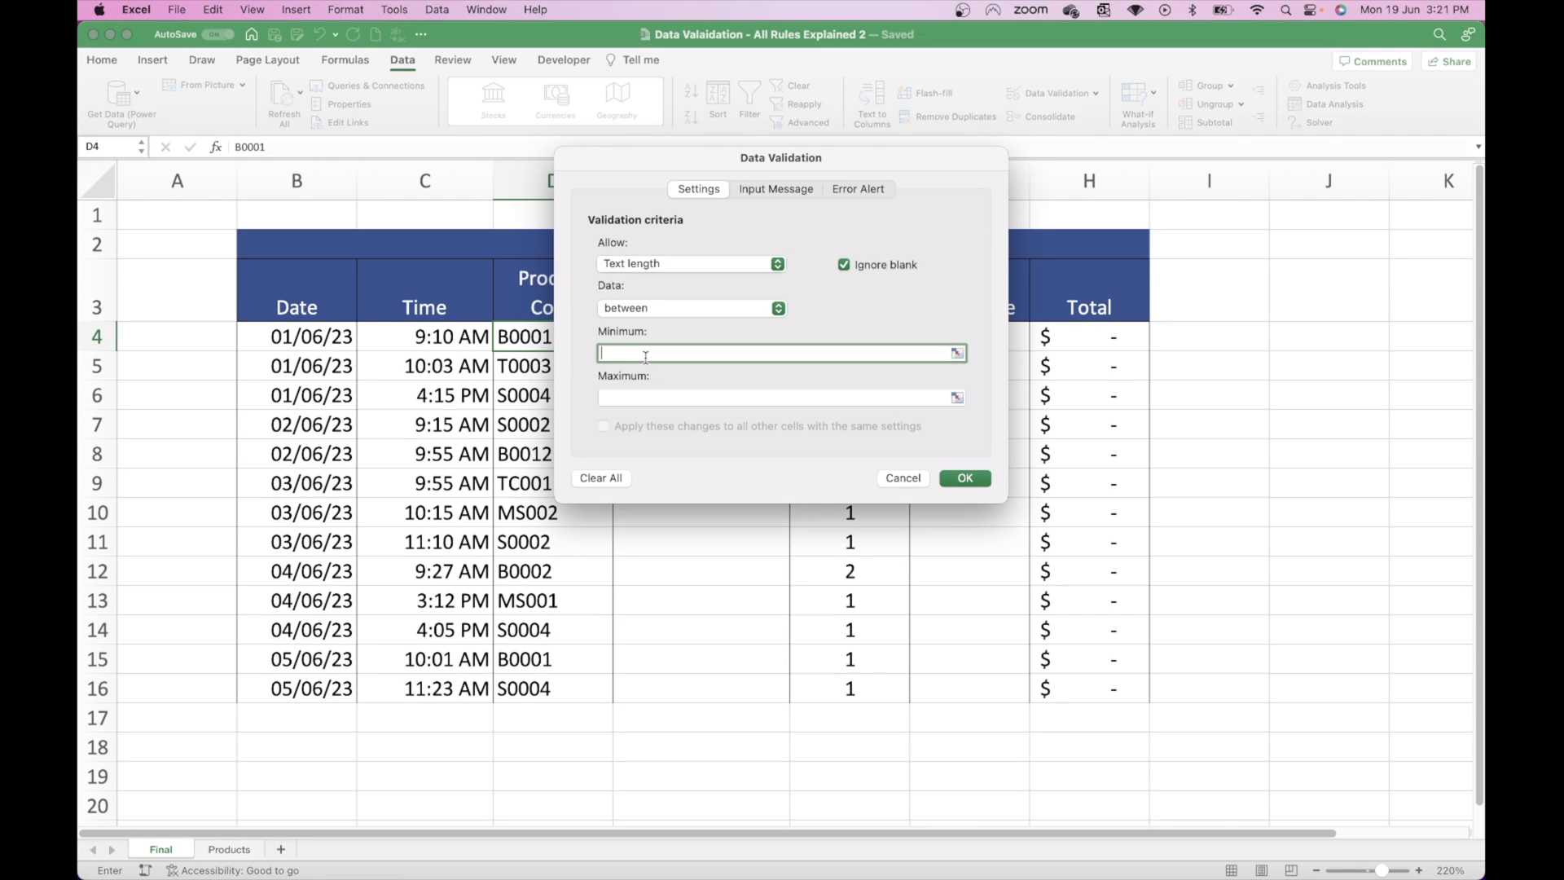
{"action": "type", "text": "5"}
{"action": "left_click", "coordinate": [648, 397]}
{"action": "type", "text": "5"}
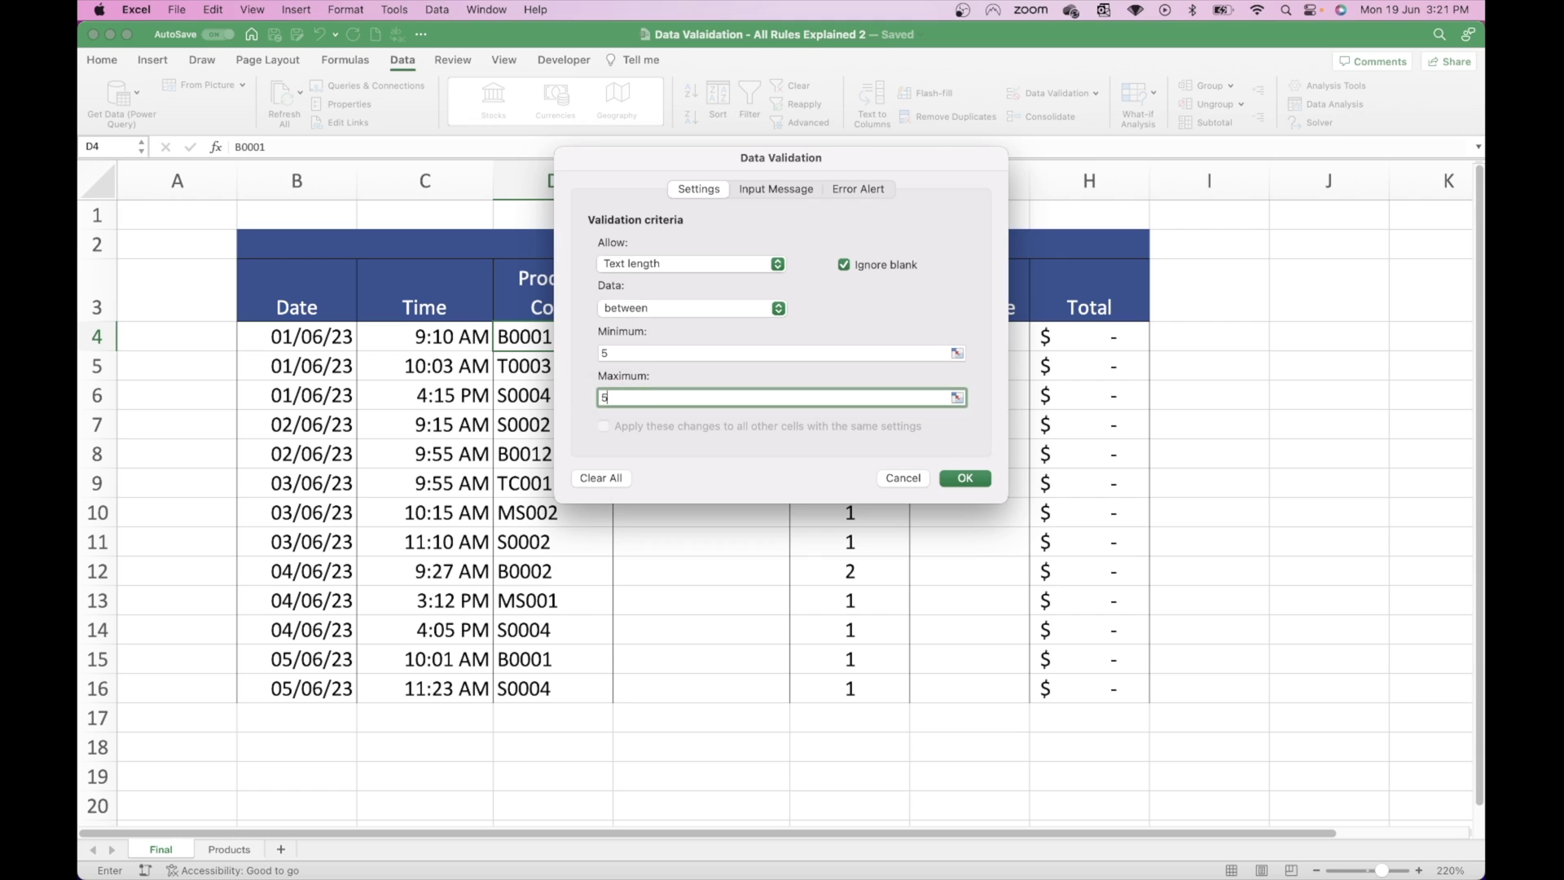
{"action": "left_click", "coordinate": [966, 479]}
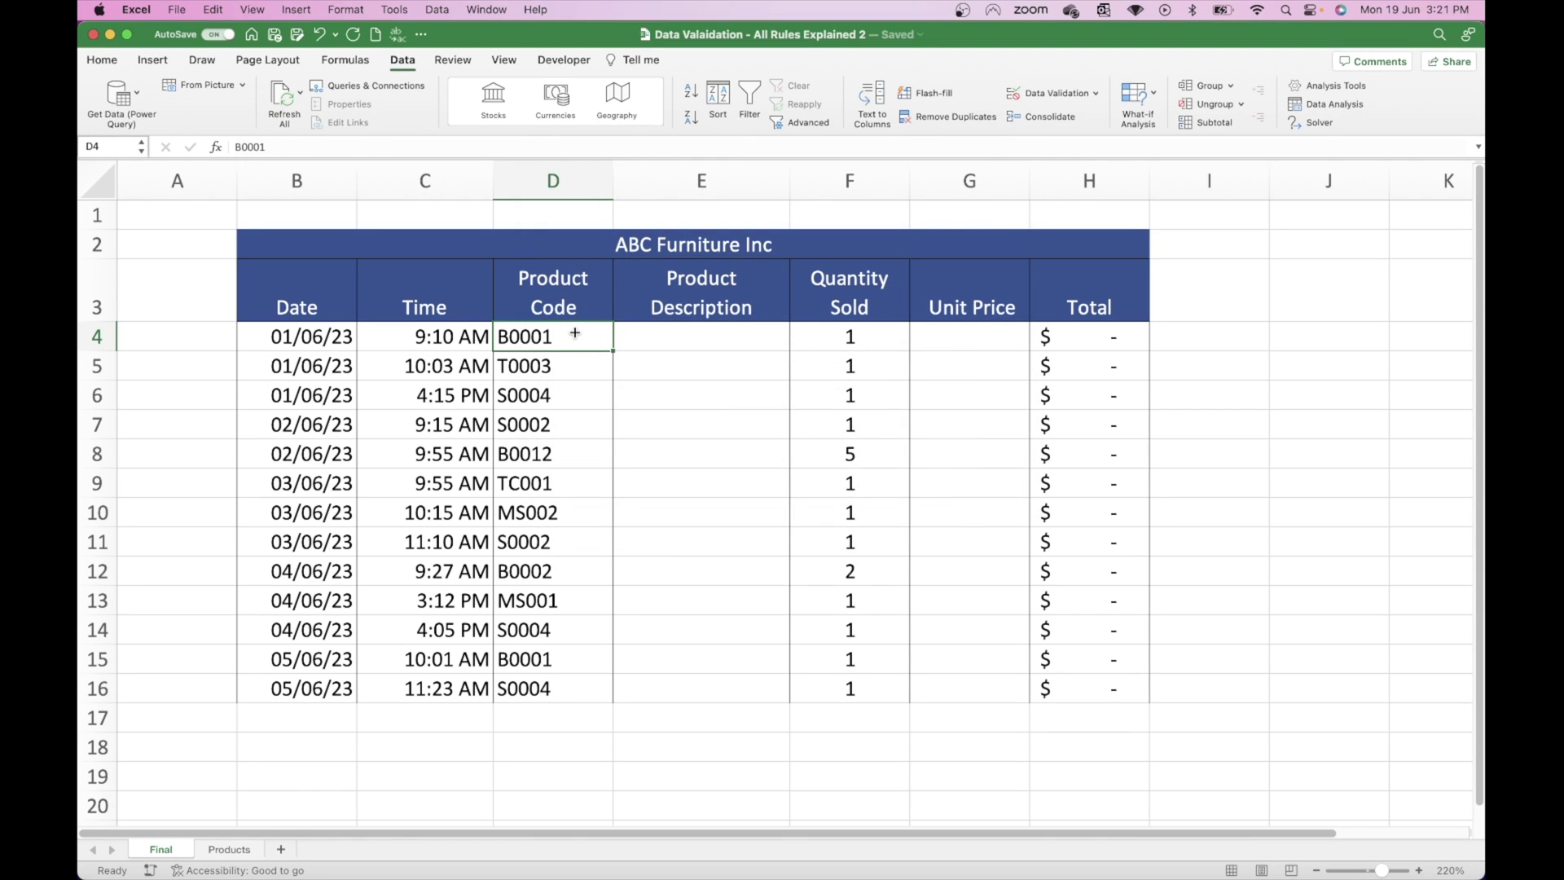
Step: Try to change the product code in D4 to B00015 to test the length rule, and cancel the entry
{"action": "double_click", "coordinate": [575, 333]}
{"action": "type", "text": "5"}
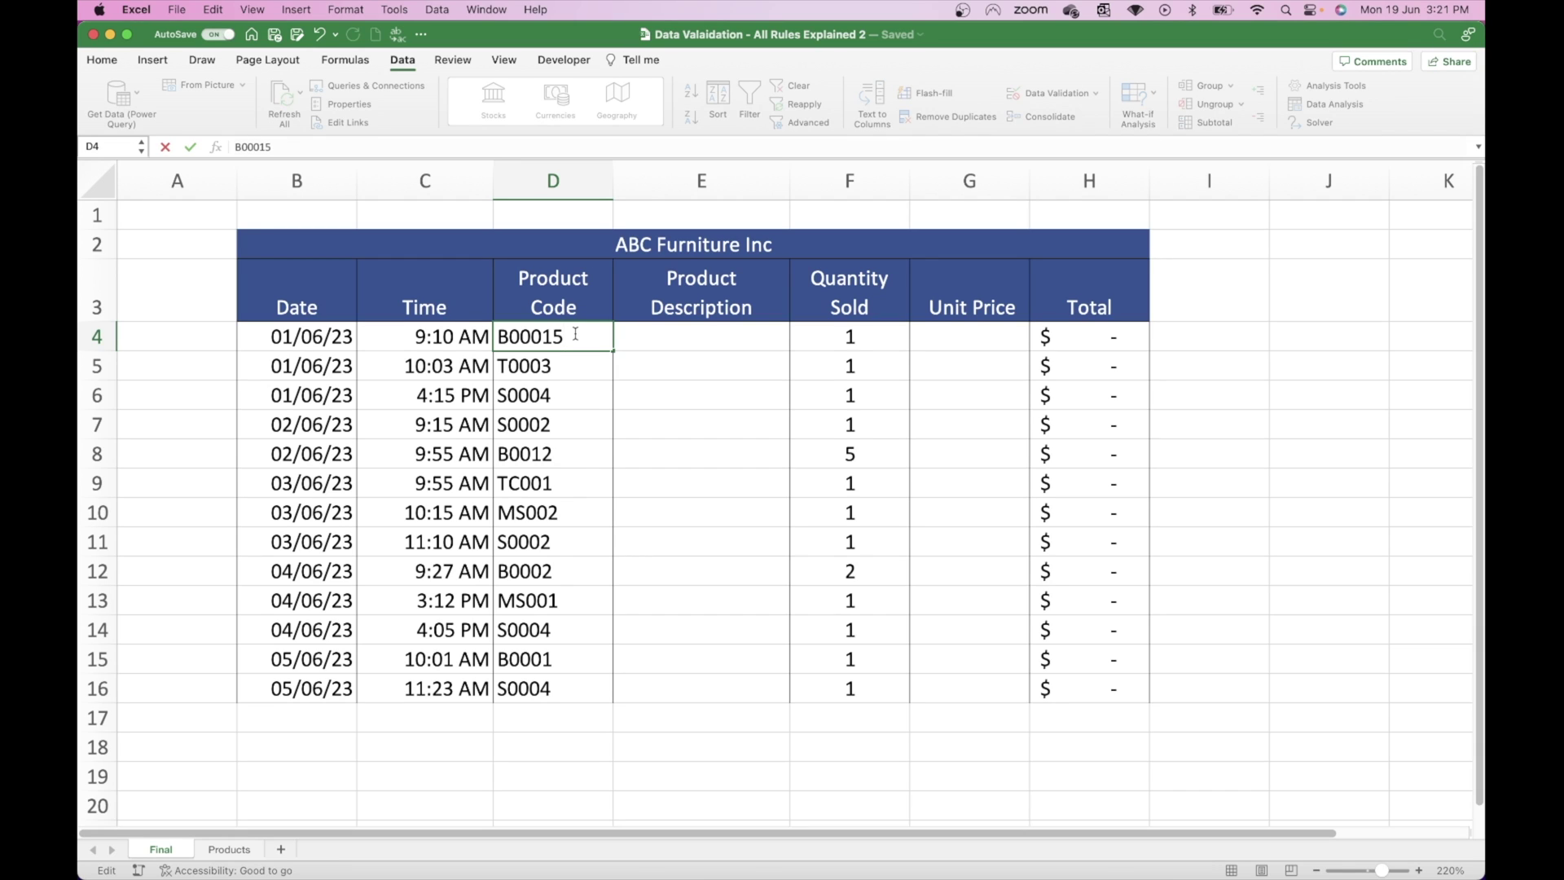
{"action": "key", "text": "Return"}
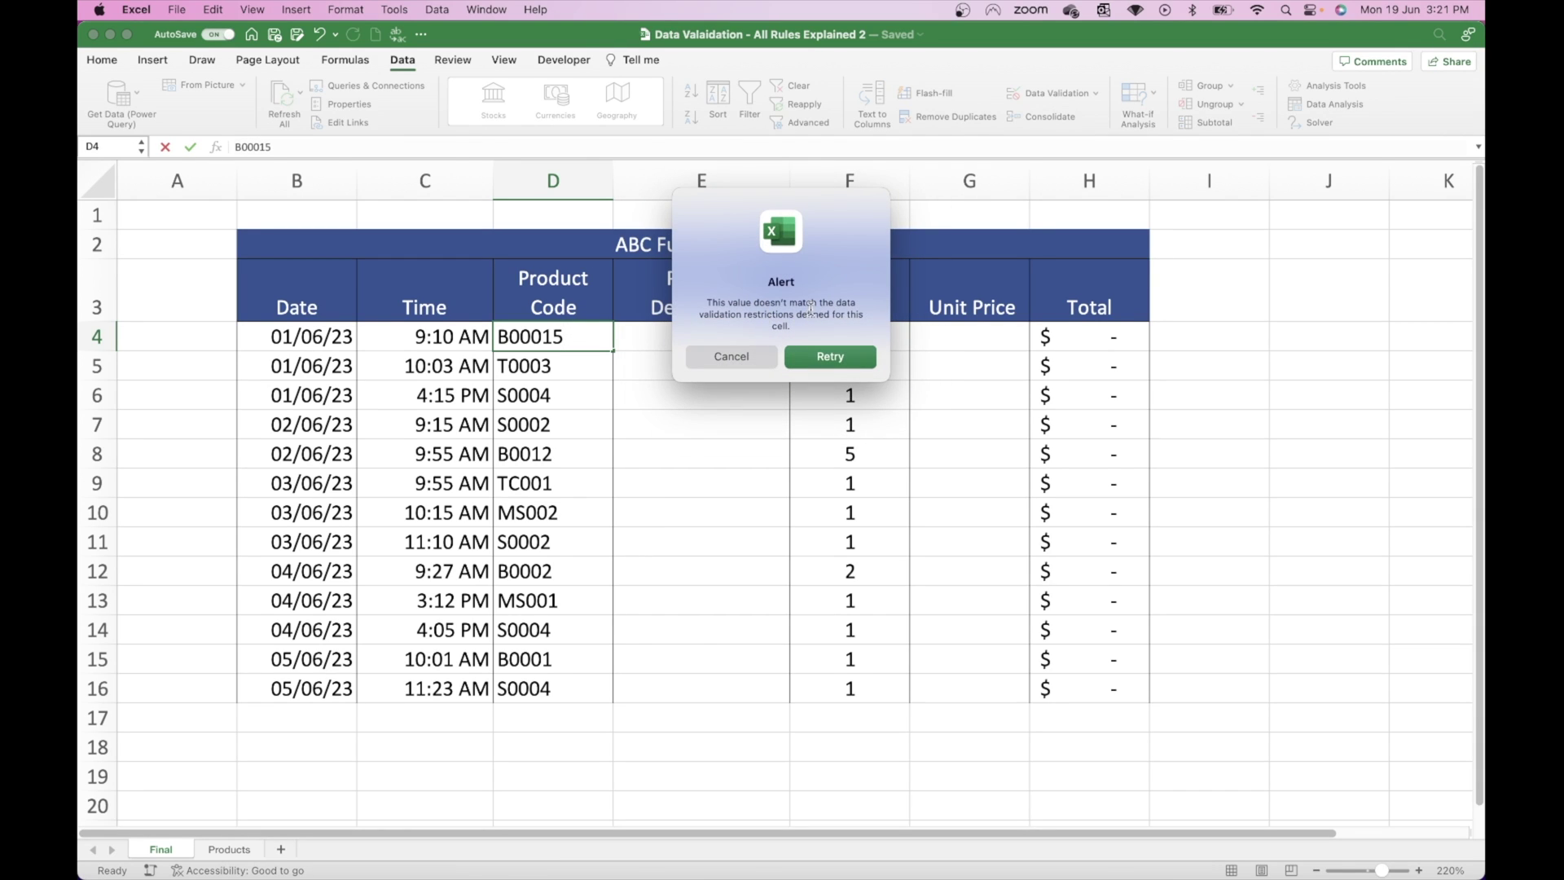
{"action": "left_click", "coordinate": [764, 355]}
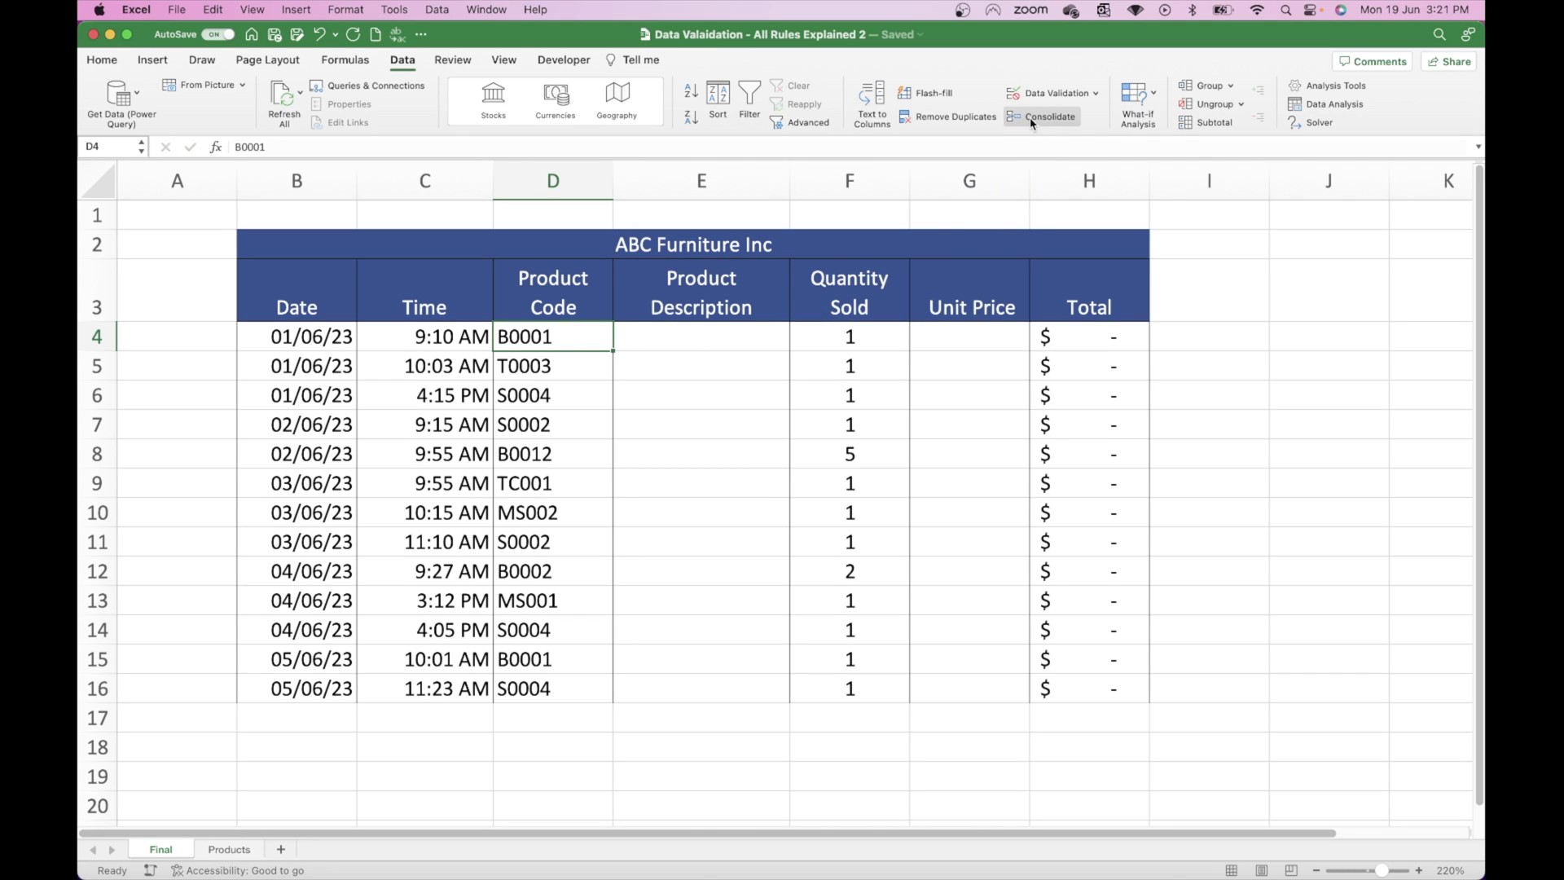
Step: Add a Stop error alert to D4 titled "Invalid Product Code" with the message "The product code must be 5 characters long."
{"action": "left_click", "coordinate": [1057, 95]}
{"action": "left_click", "coordinate": [860, 190]}
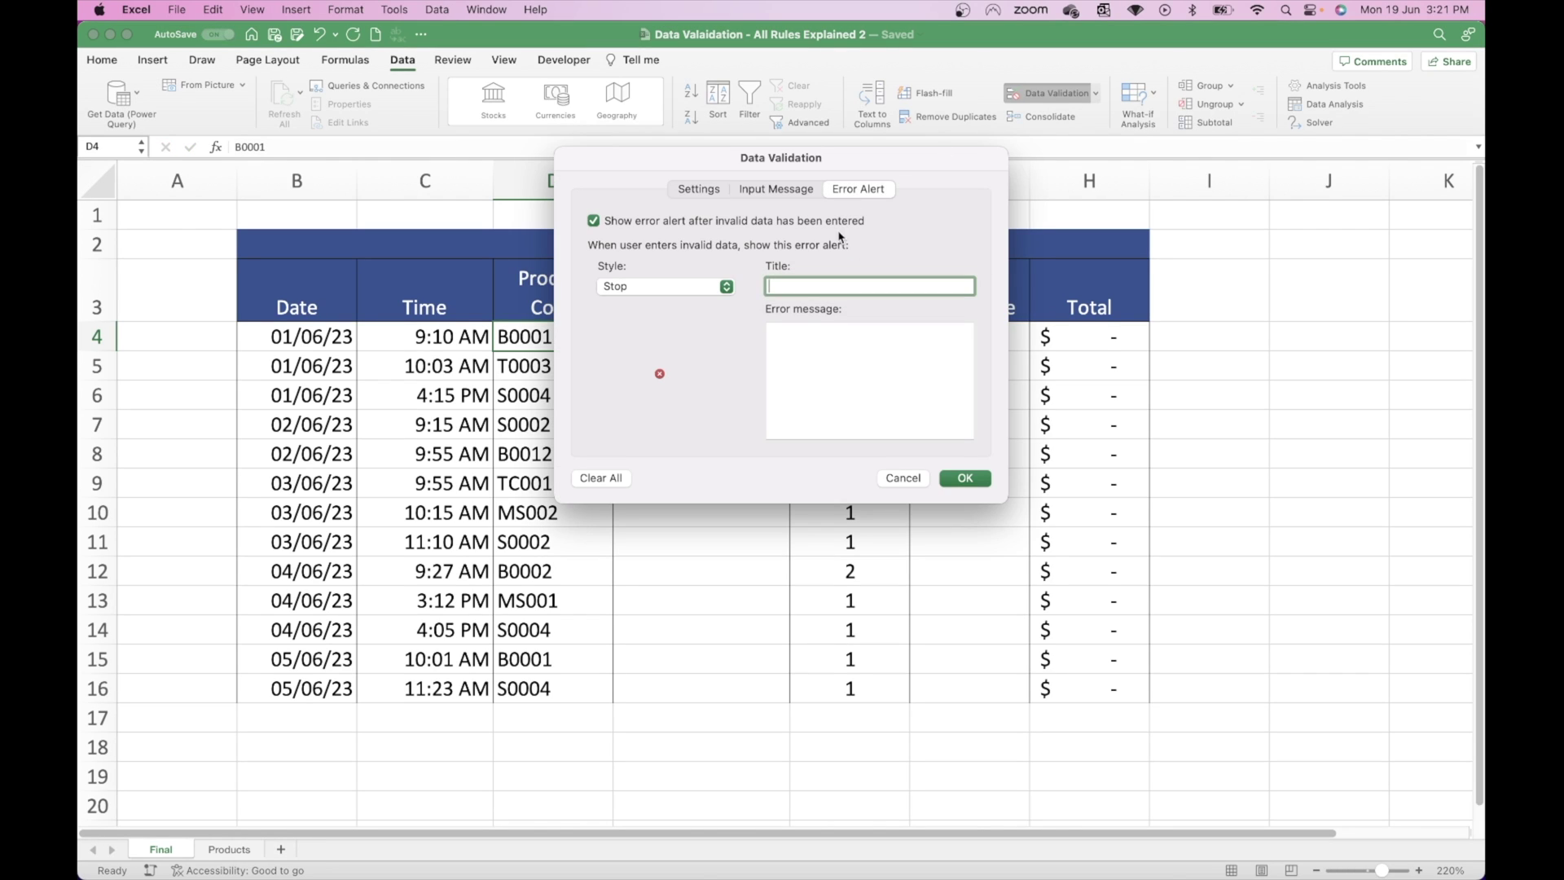
{"action": "type", "text": "Invalid Product Code"}
{"action": "left_click", "coordinate": [823, 346]}
{"action": "type", "text": "The produ"}
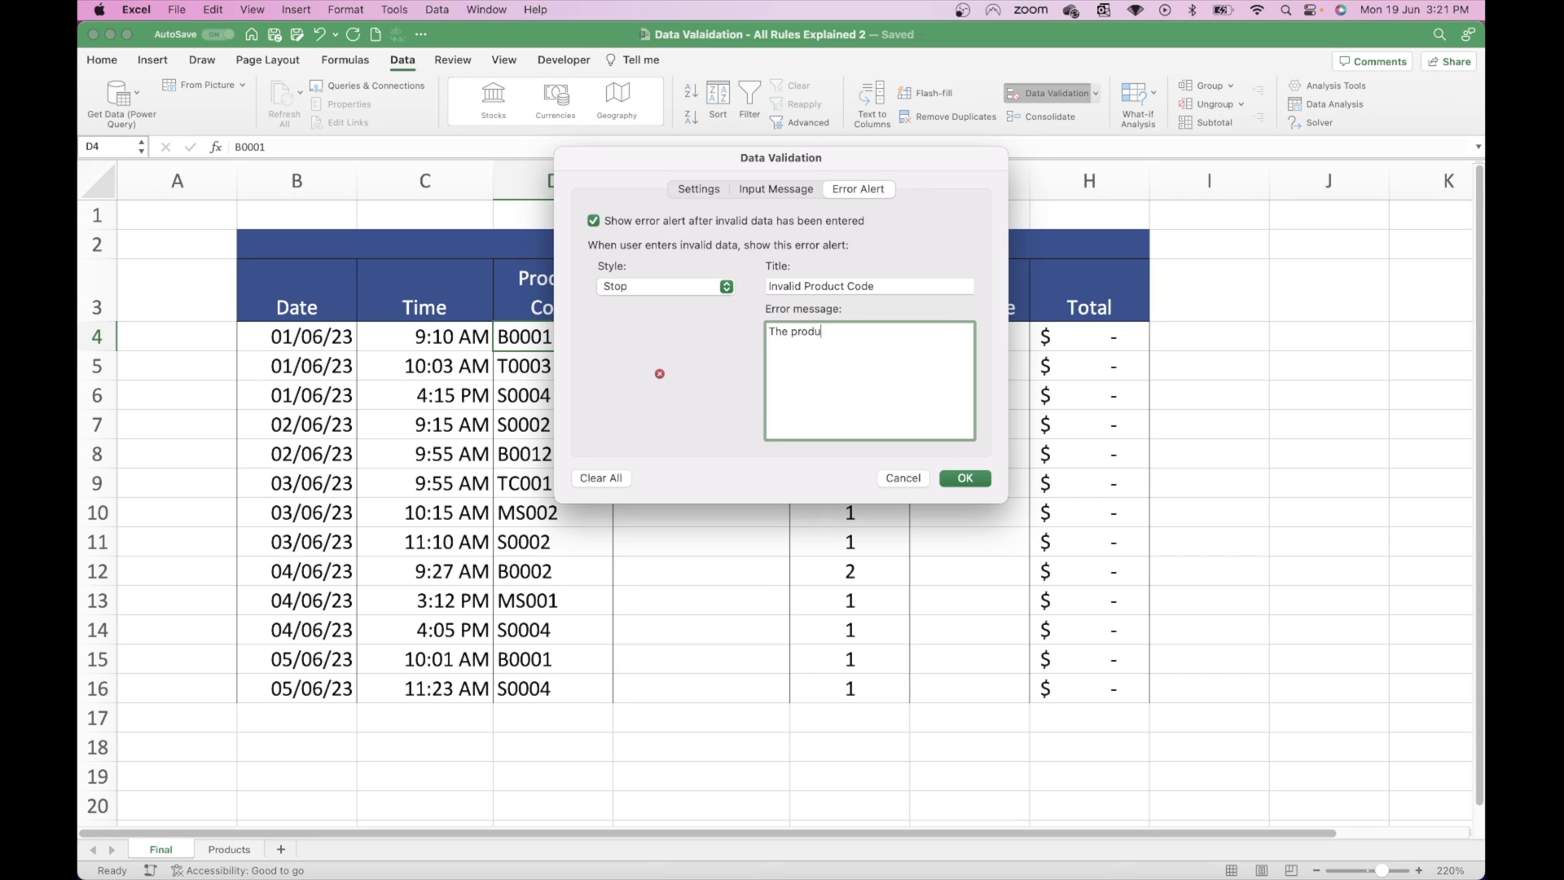
{"action": "type", "text": "ct code must be 5 characters long."}
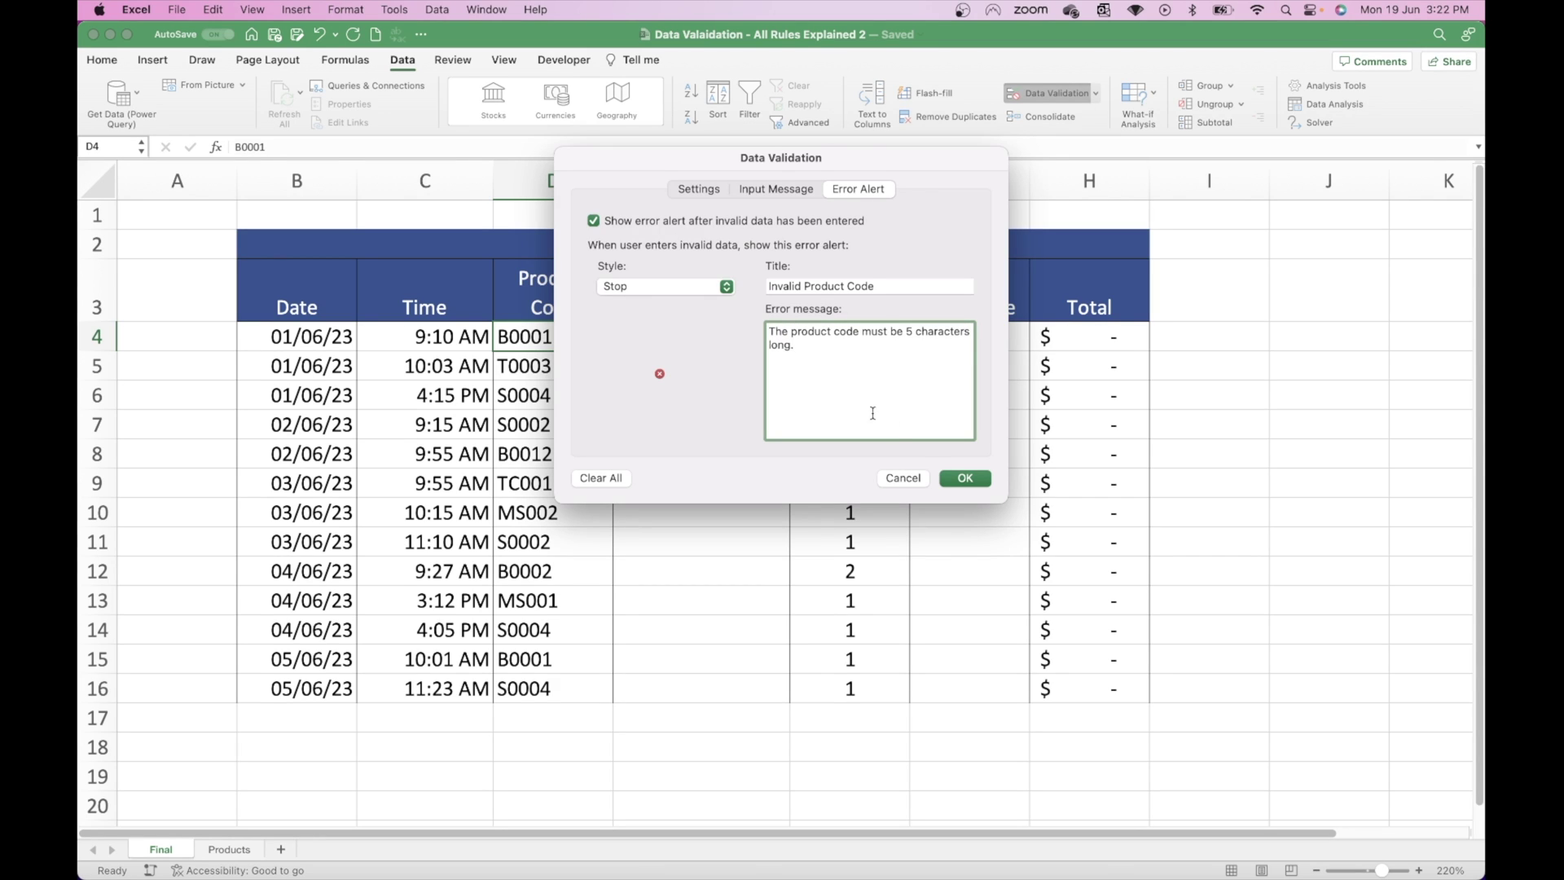
{"action": "left_click", "coordinate": [964, 478]}
Step: Try to change the product code in D4 to B00015 to test the custom error alert, and cancel the entry
{"action": "double_click", "coordinate": [568, 330]}
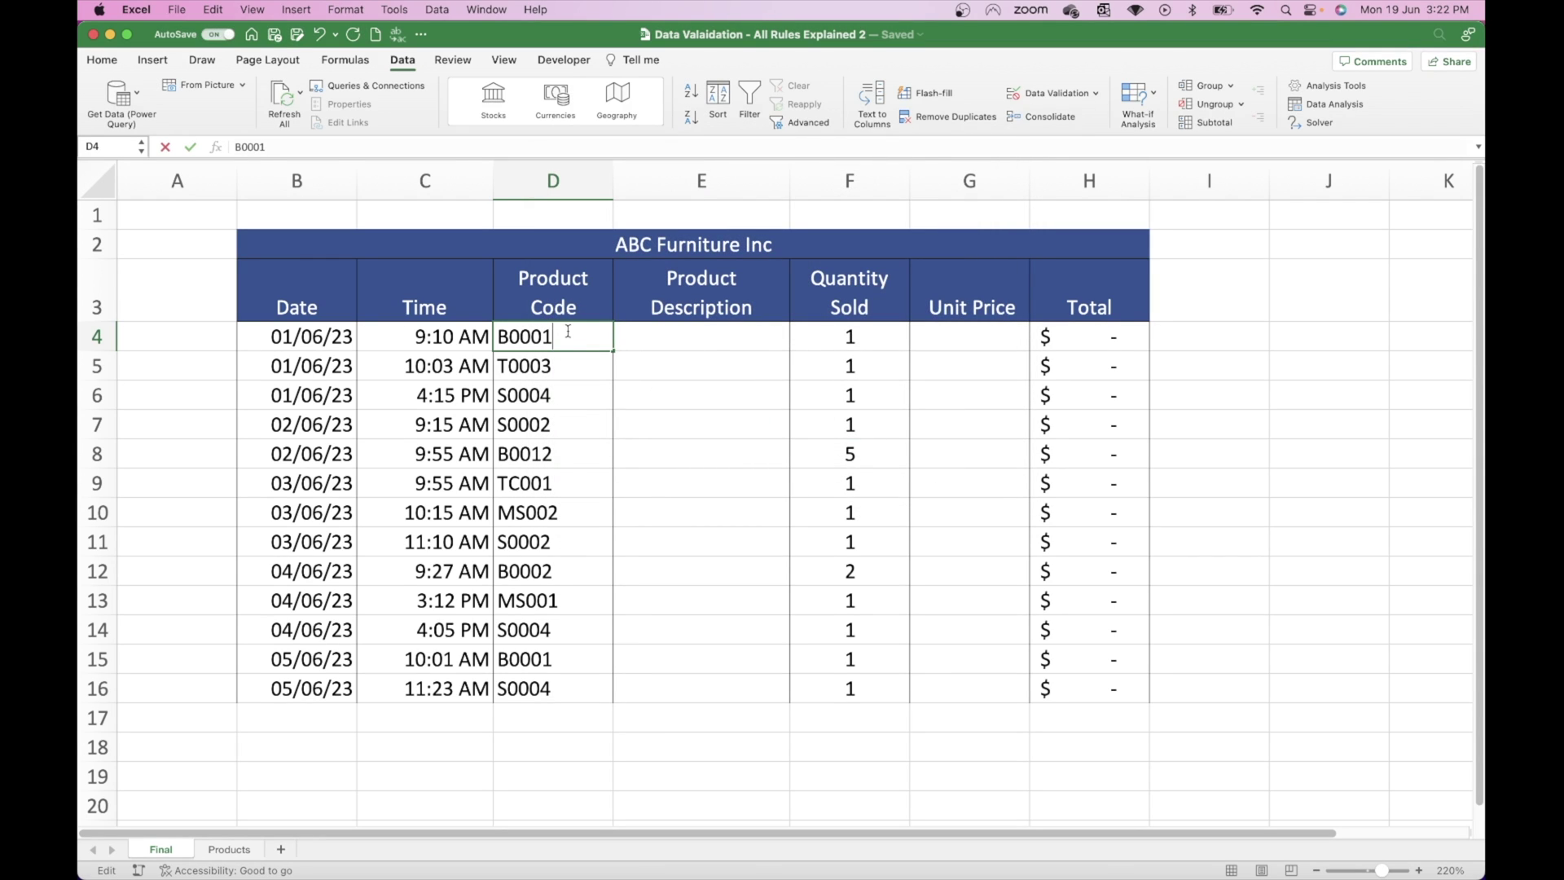
{"action": "type", "text": "5"}
{"action": "key", "text": "Return"}
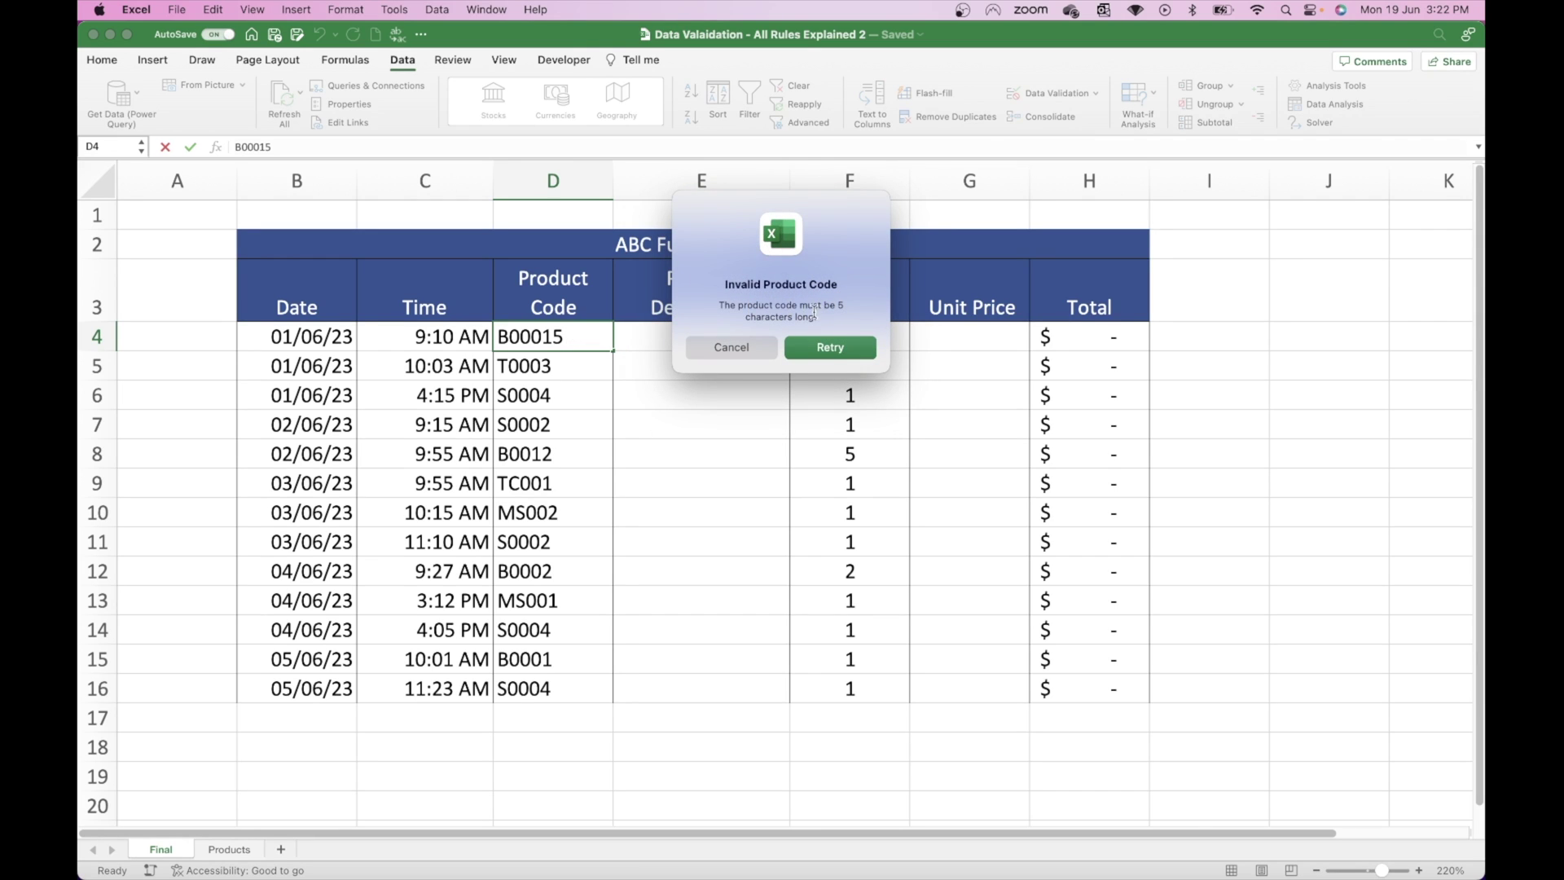
{"action": "left_click", "coordinate": [732, 348]}
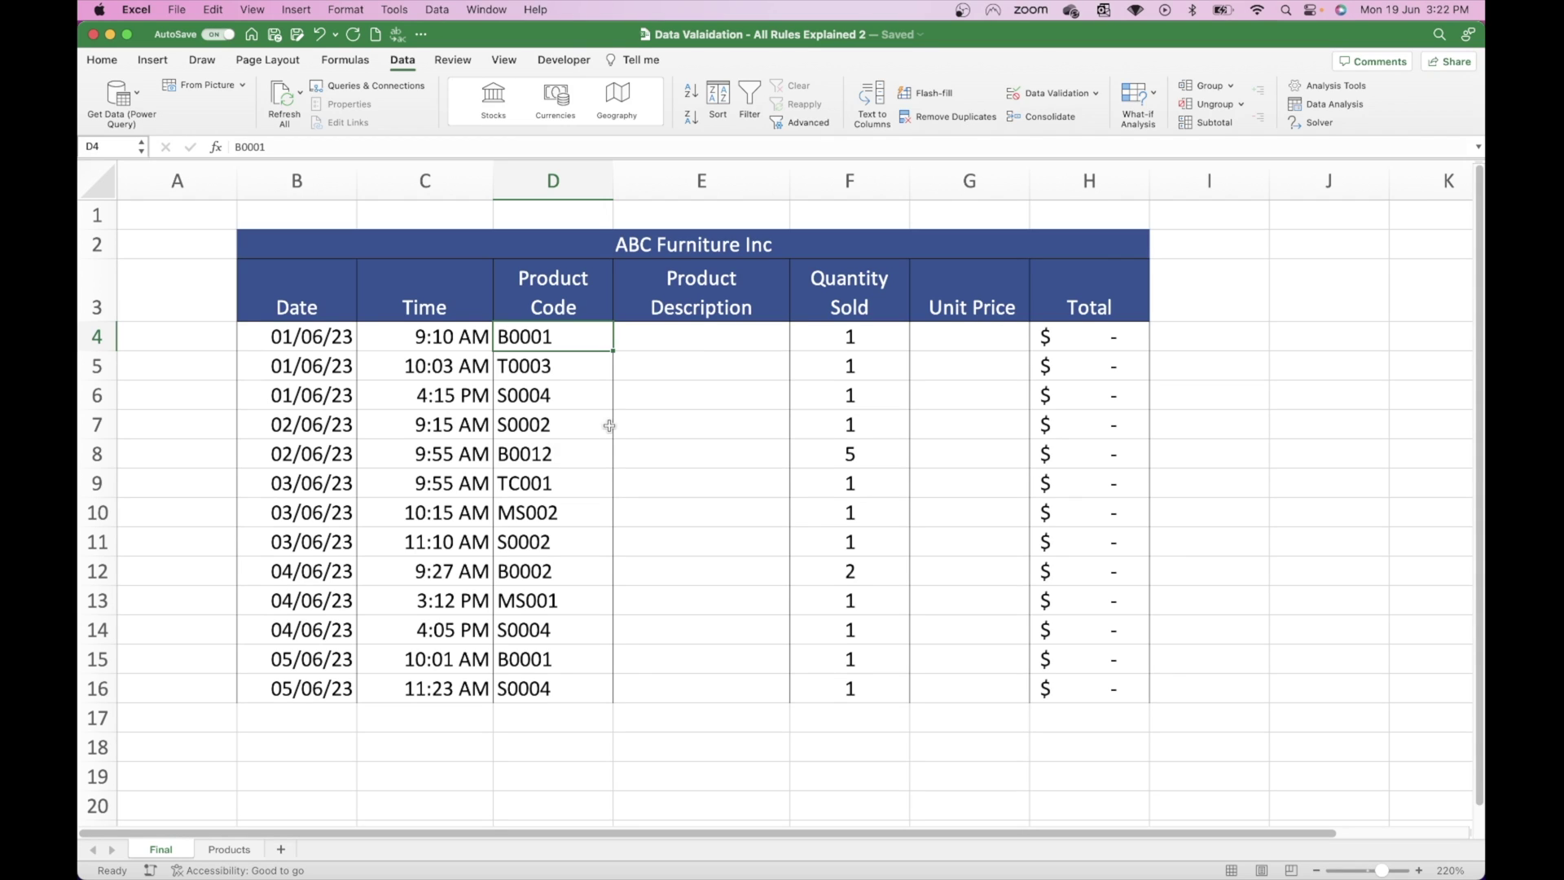
Step: Change D4's validation rule to a List with the product codes in =Products!B3:B20 as its source
{"action": "left_click", "coordinate": [1061, 93]}
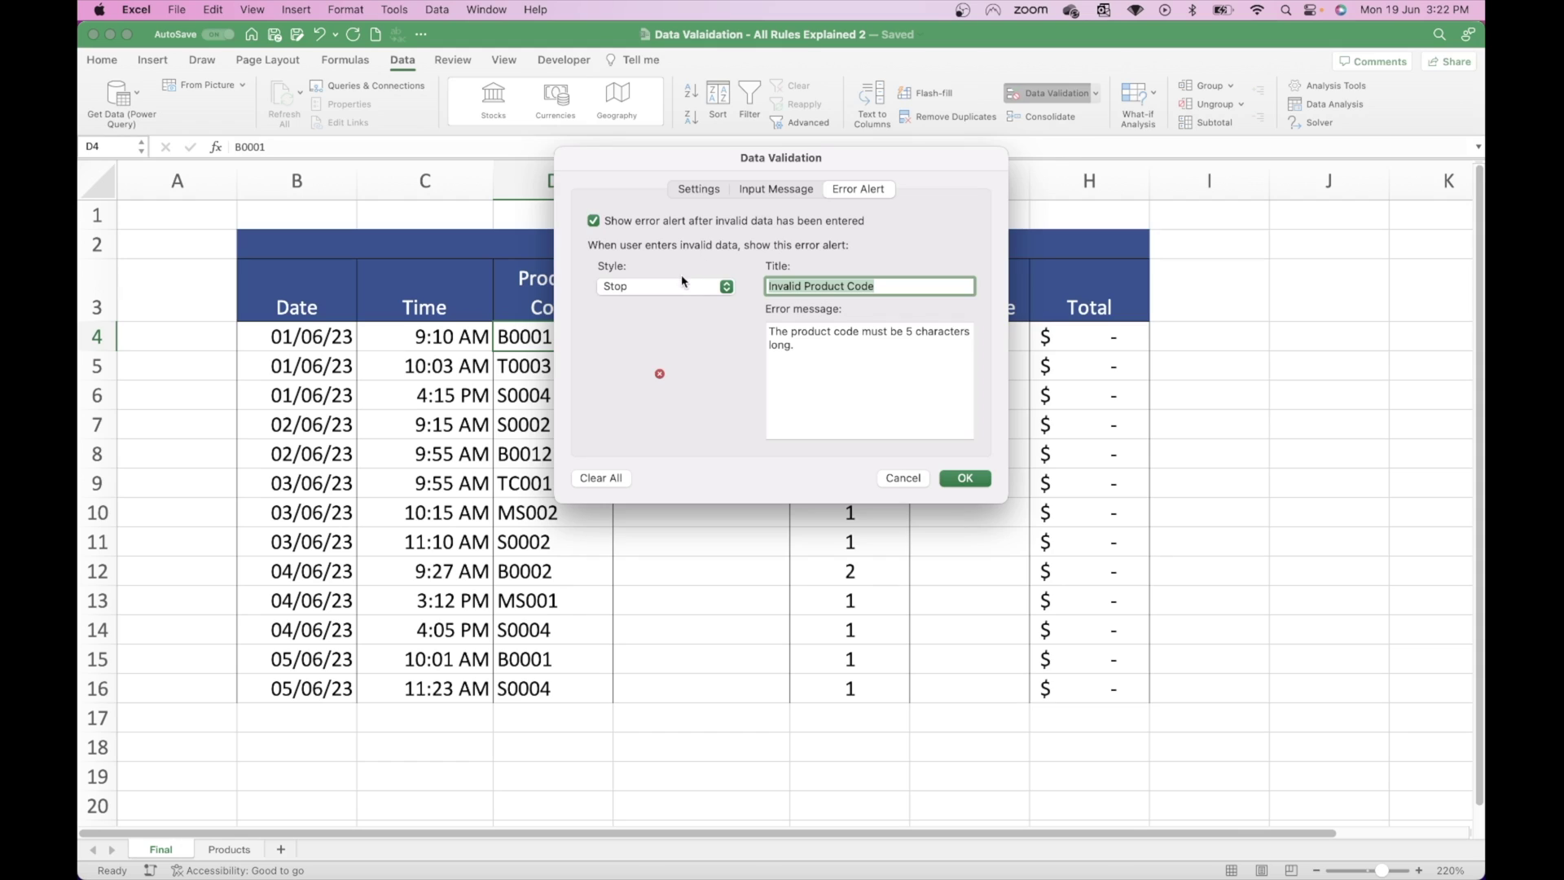
{"action": "left_click", "coordinate": [694, 192]}
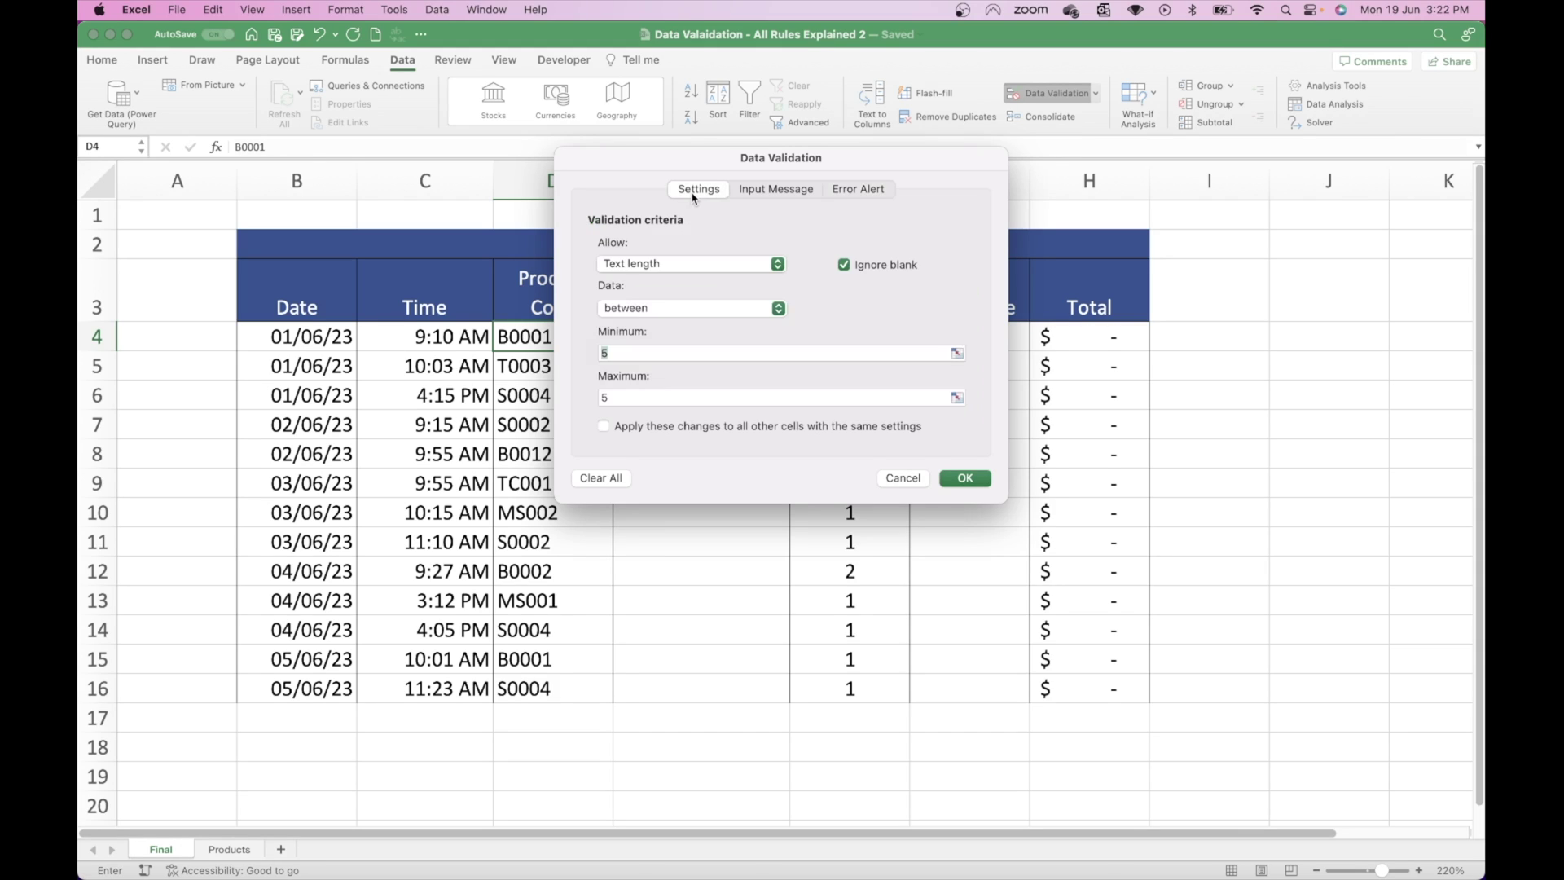
{"action": "left_click", "coordinate": [684, 262]}
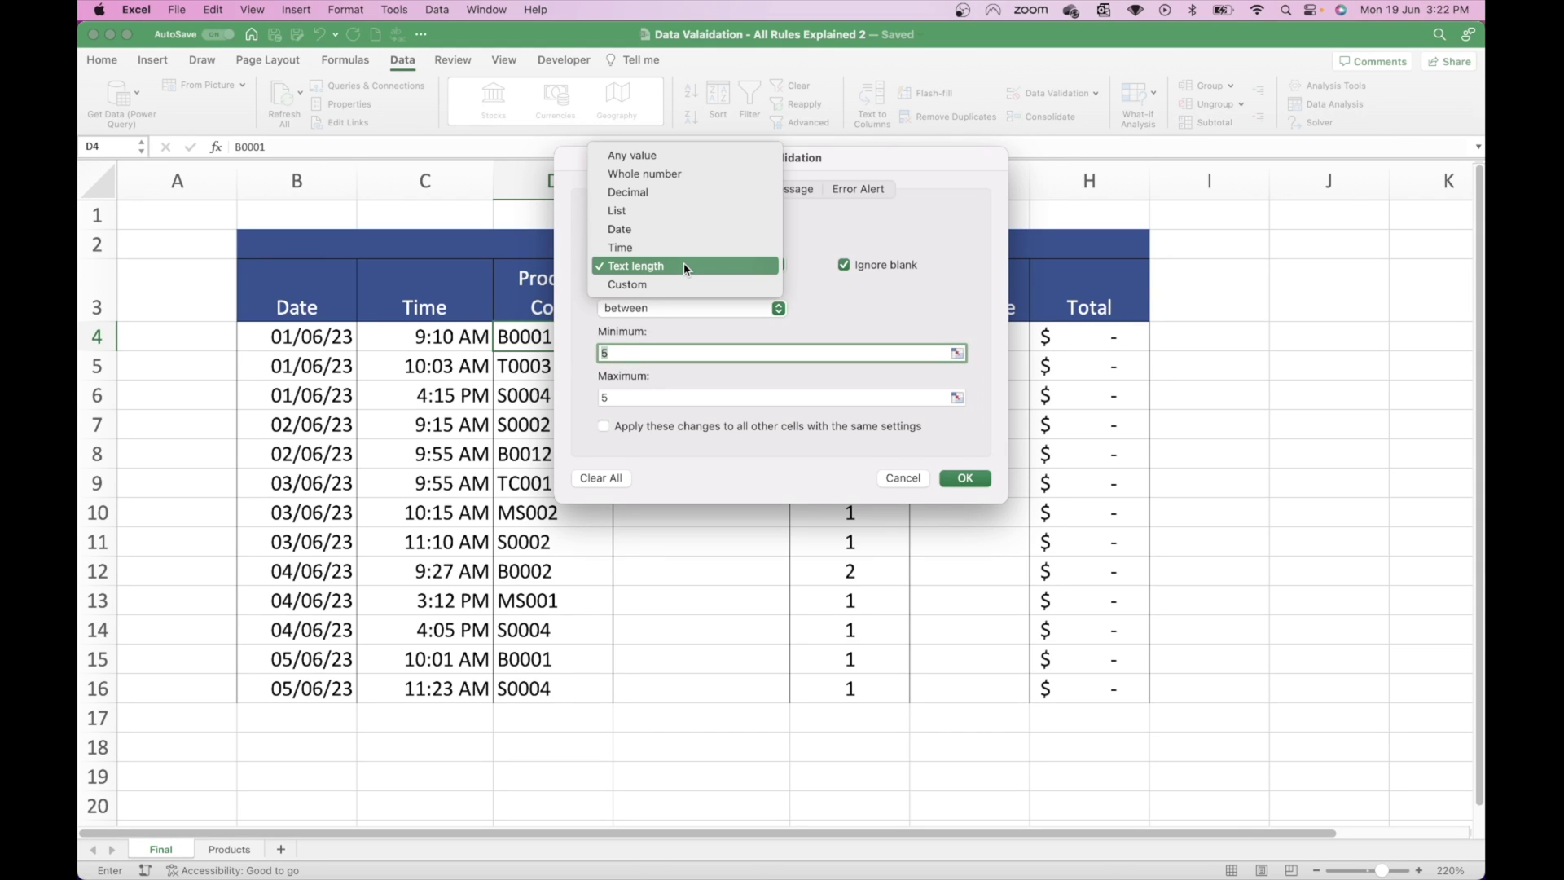
{"action": "left_click", "coordinate": [640, 211]}
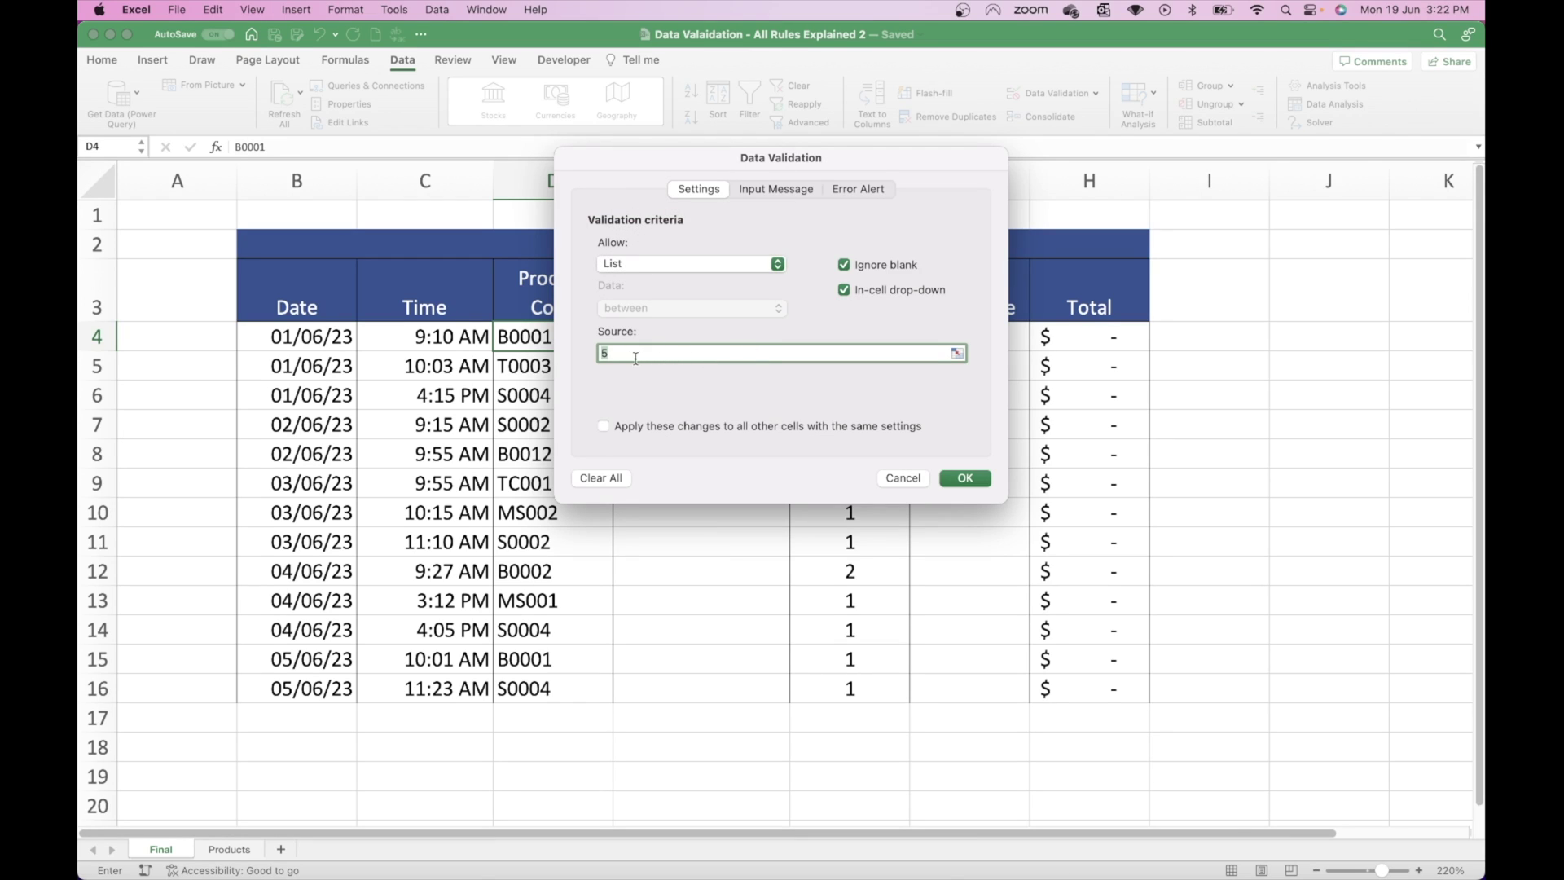
{"action": "key", "text": "BackSpace"}
{"action": "left_click", "coordinate": [229, 851]}
{"action": "left_click_drag", "start_coordinate": [786, 164], "coordinate": [1097, 170]}
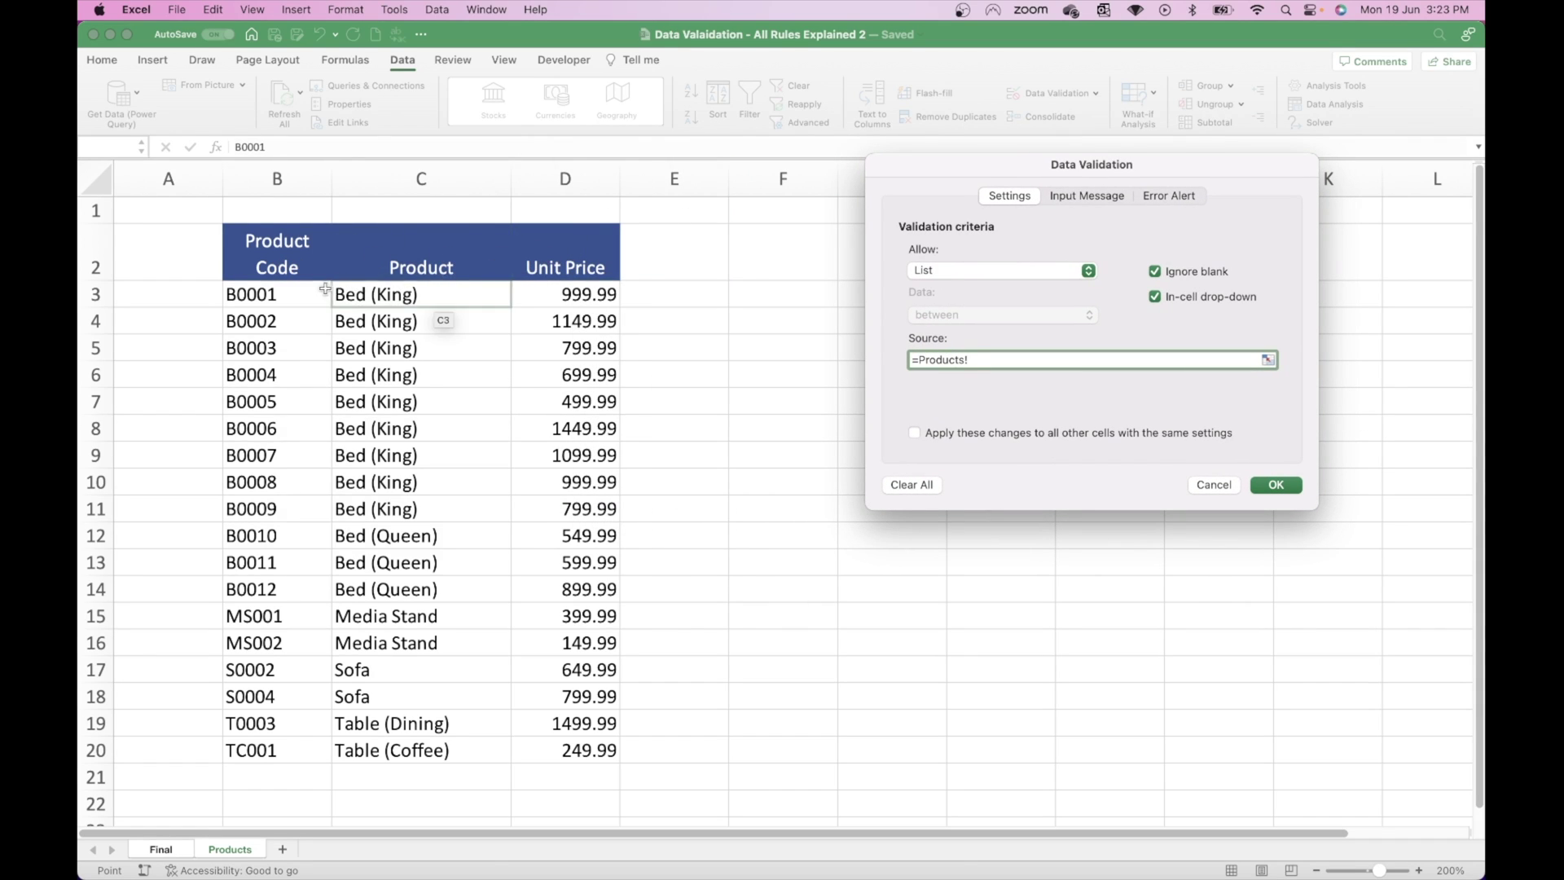
{"action": "left_click_drag", "start_coordinate": [277, 294], "coordinate": [272, 750]}
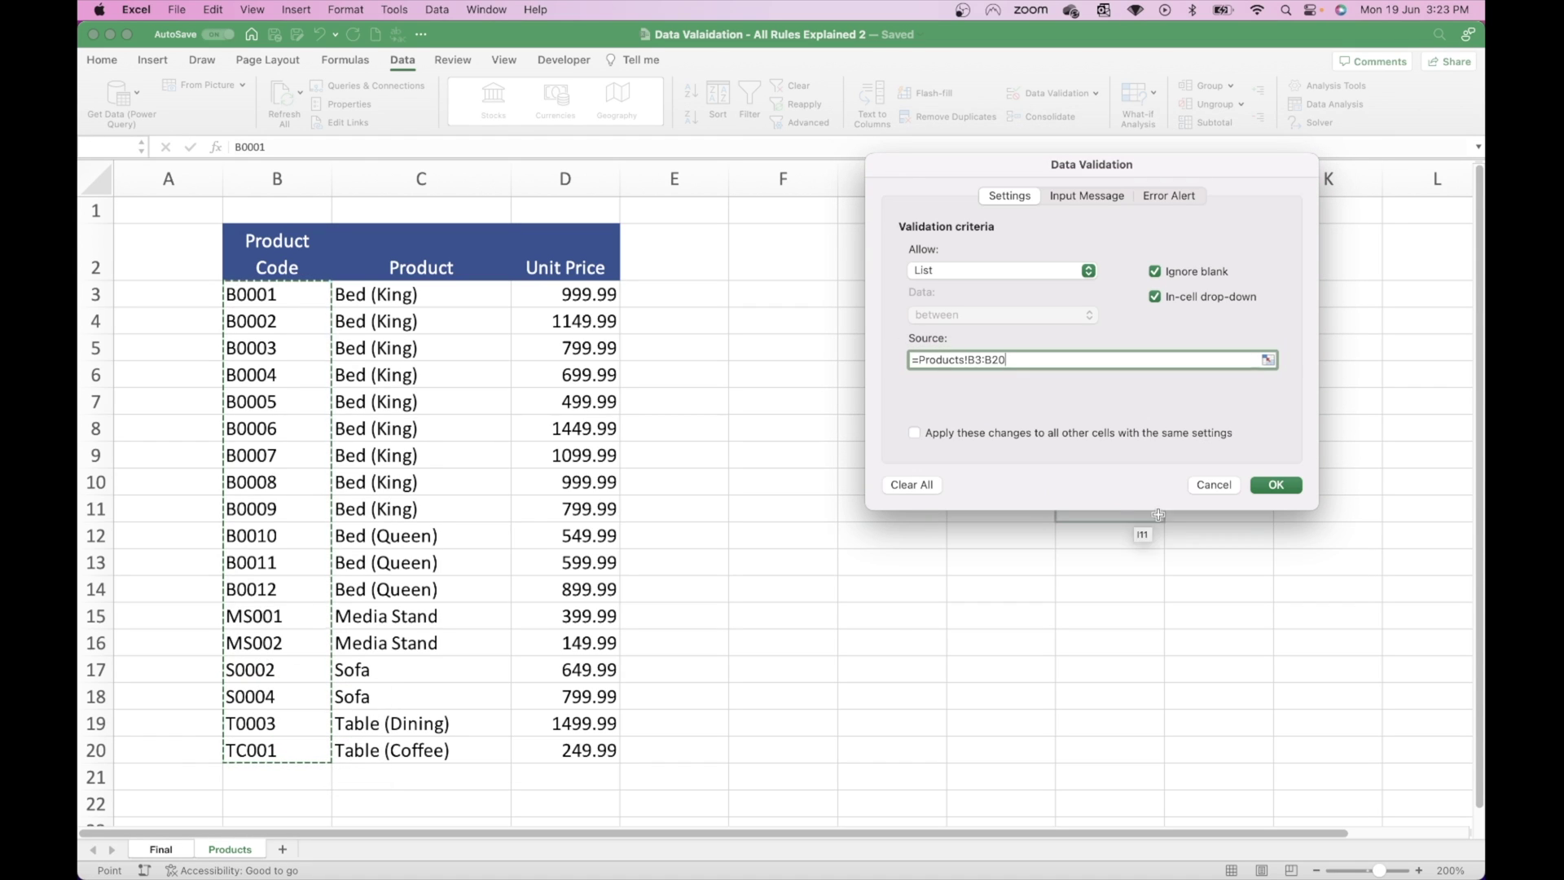
{"action": "left_click", "coordinate": [1276, 484]}
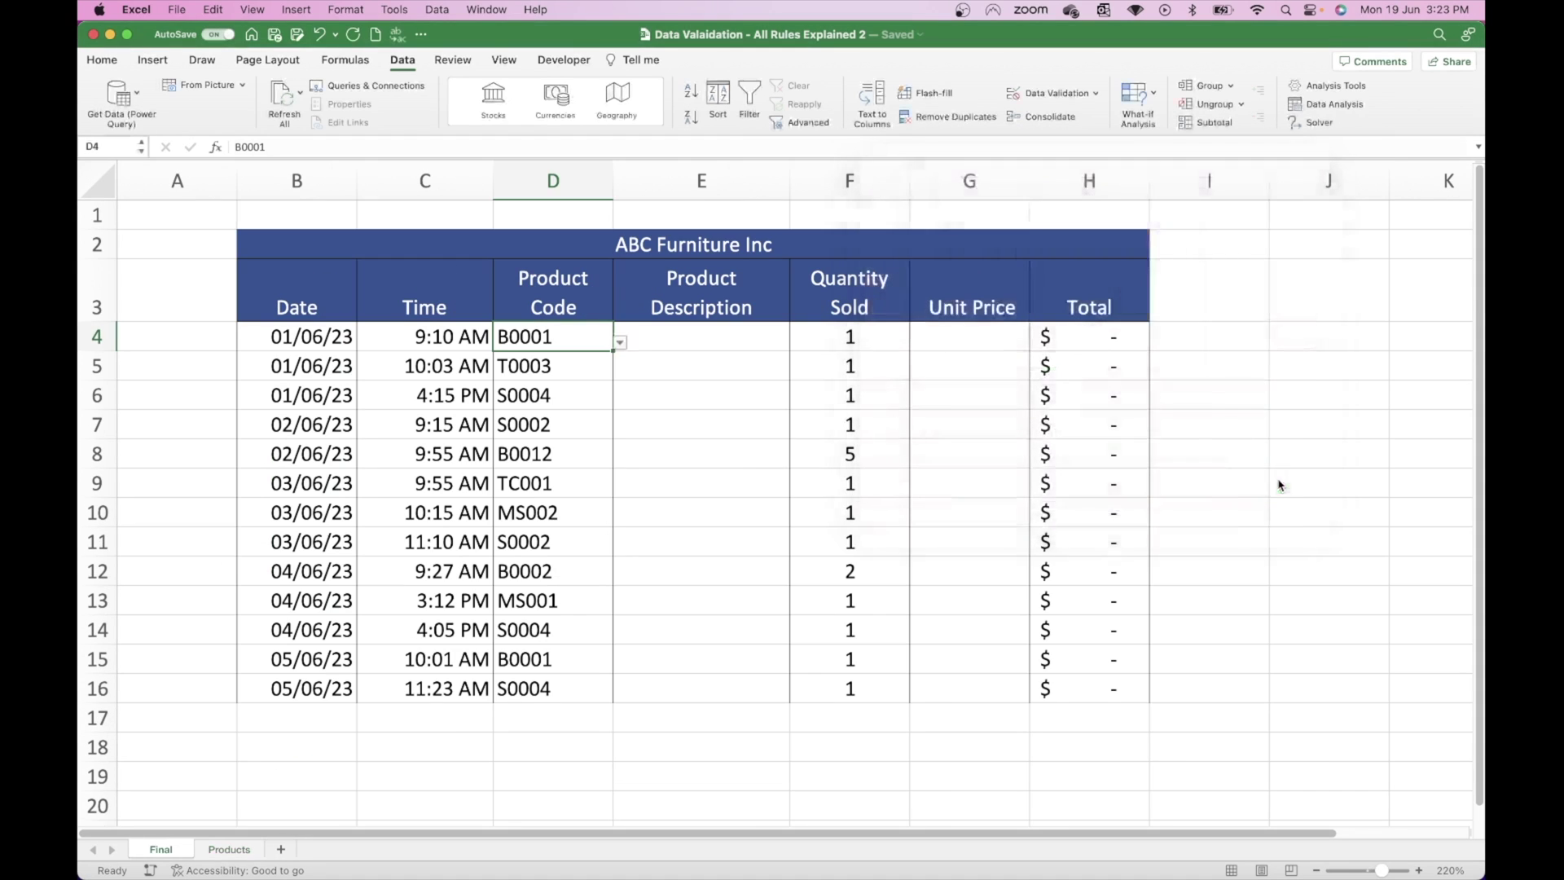
Step: Test the list in D4 by choosing product code MS002 and switching it back to B0001
{"action": "left_click", "coordinate": [621, 342]}
{"action": "scroll", "coordinate": [537, 440], "scroll_direction": "down", "scroll_amount": 3}
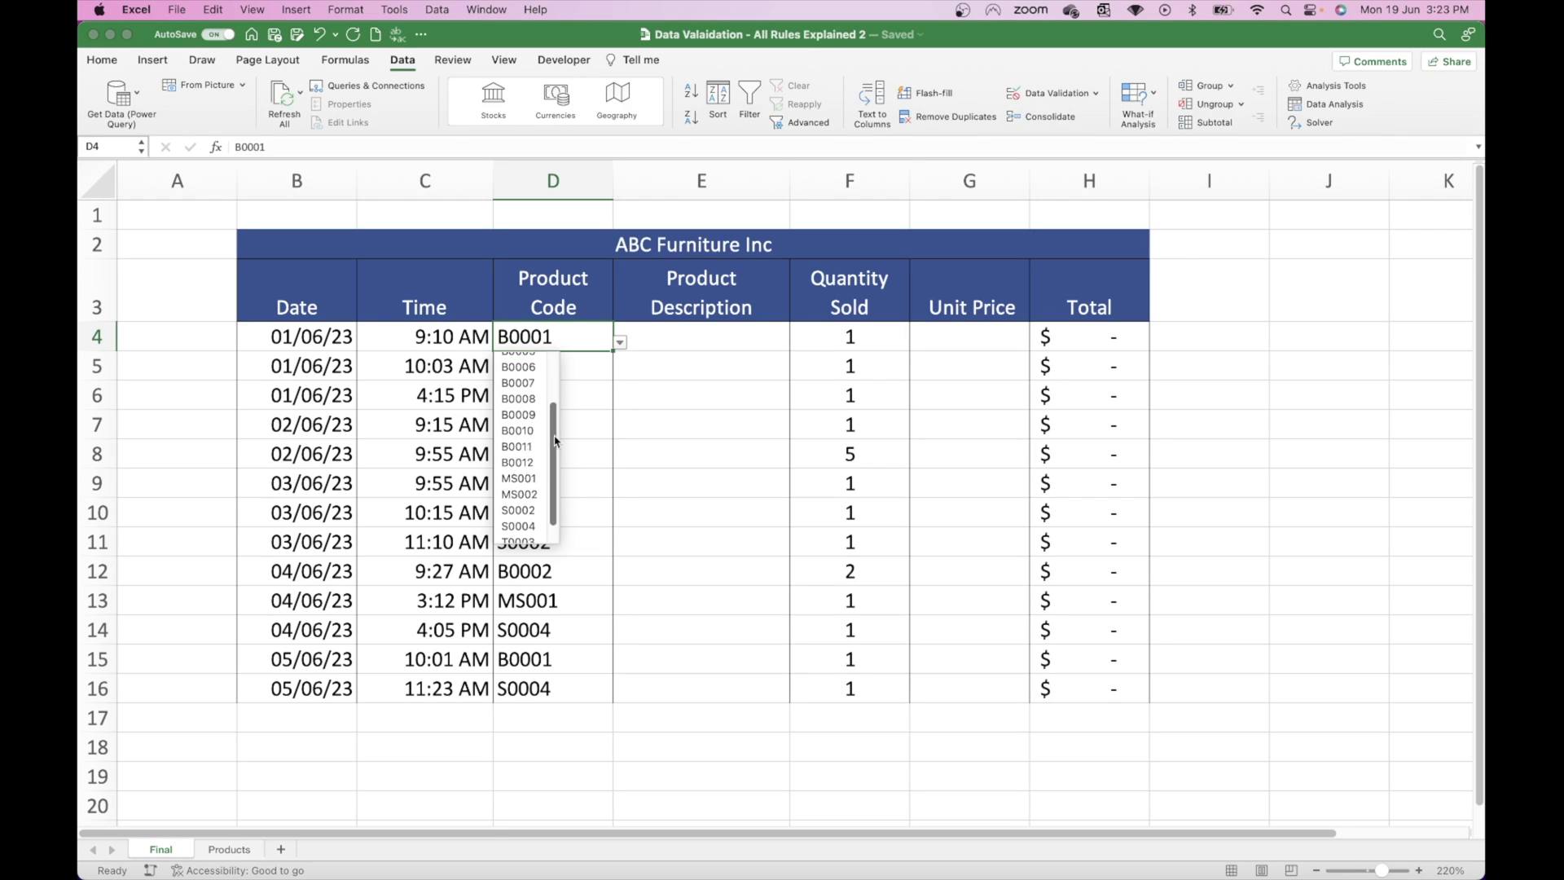
{"action": "left_click", "coordinate": [526, 471]}
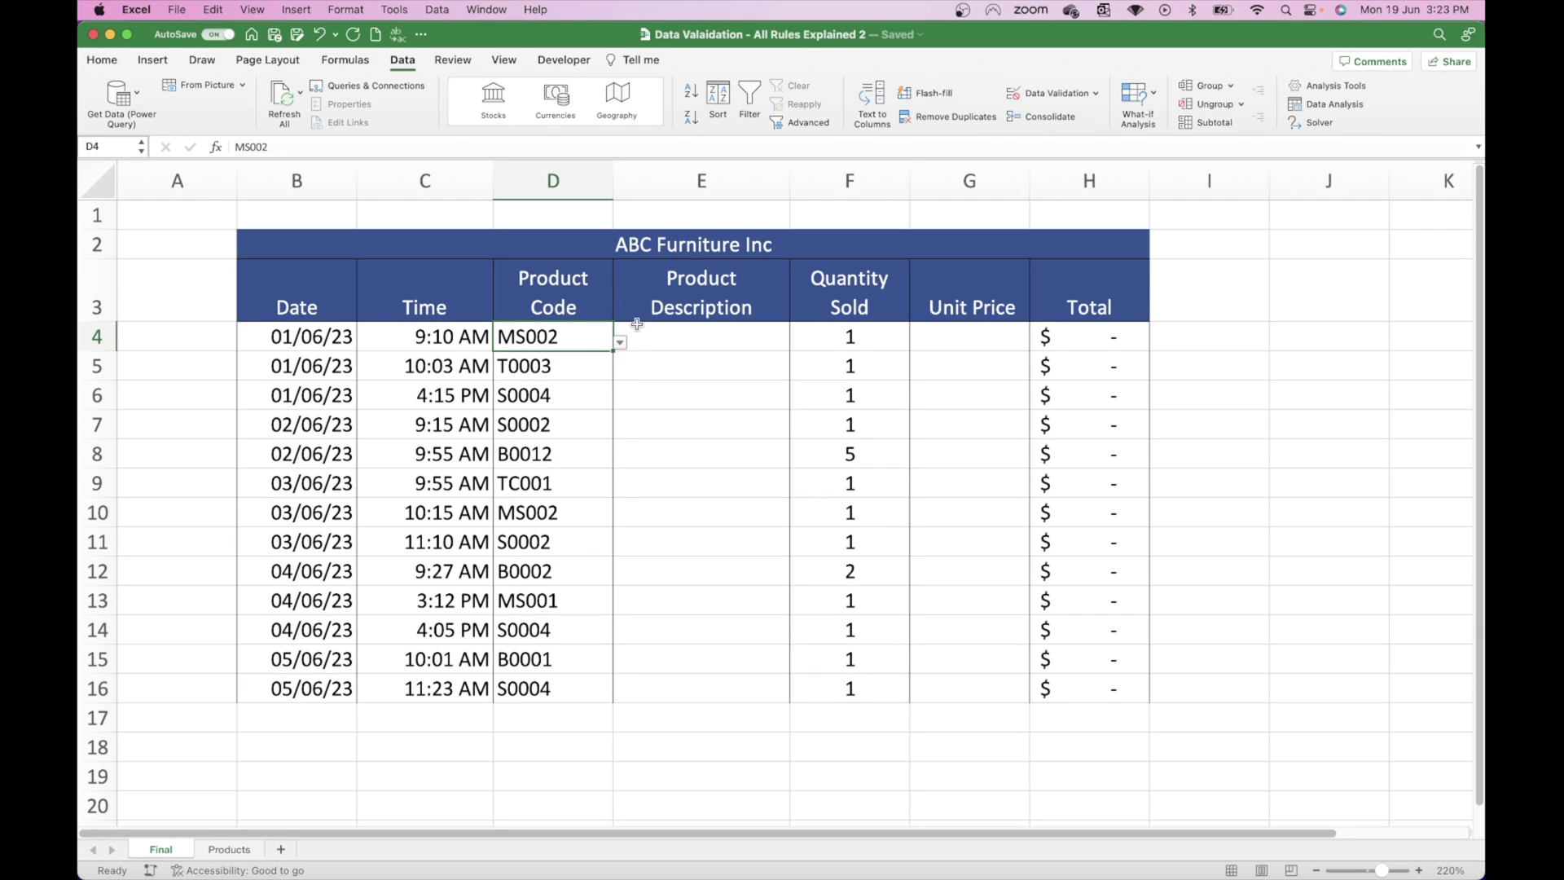
{"action": "left_click", "coordinate": [622, 342]}
{"action": "left_click", "coordinate": [526, 364]}
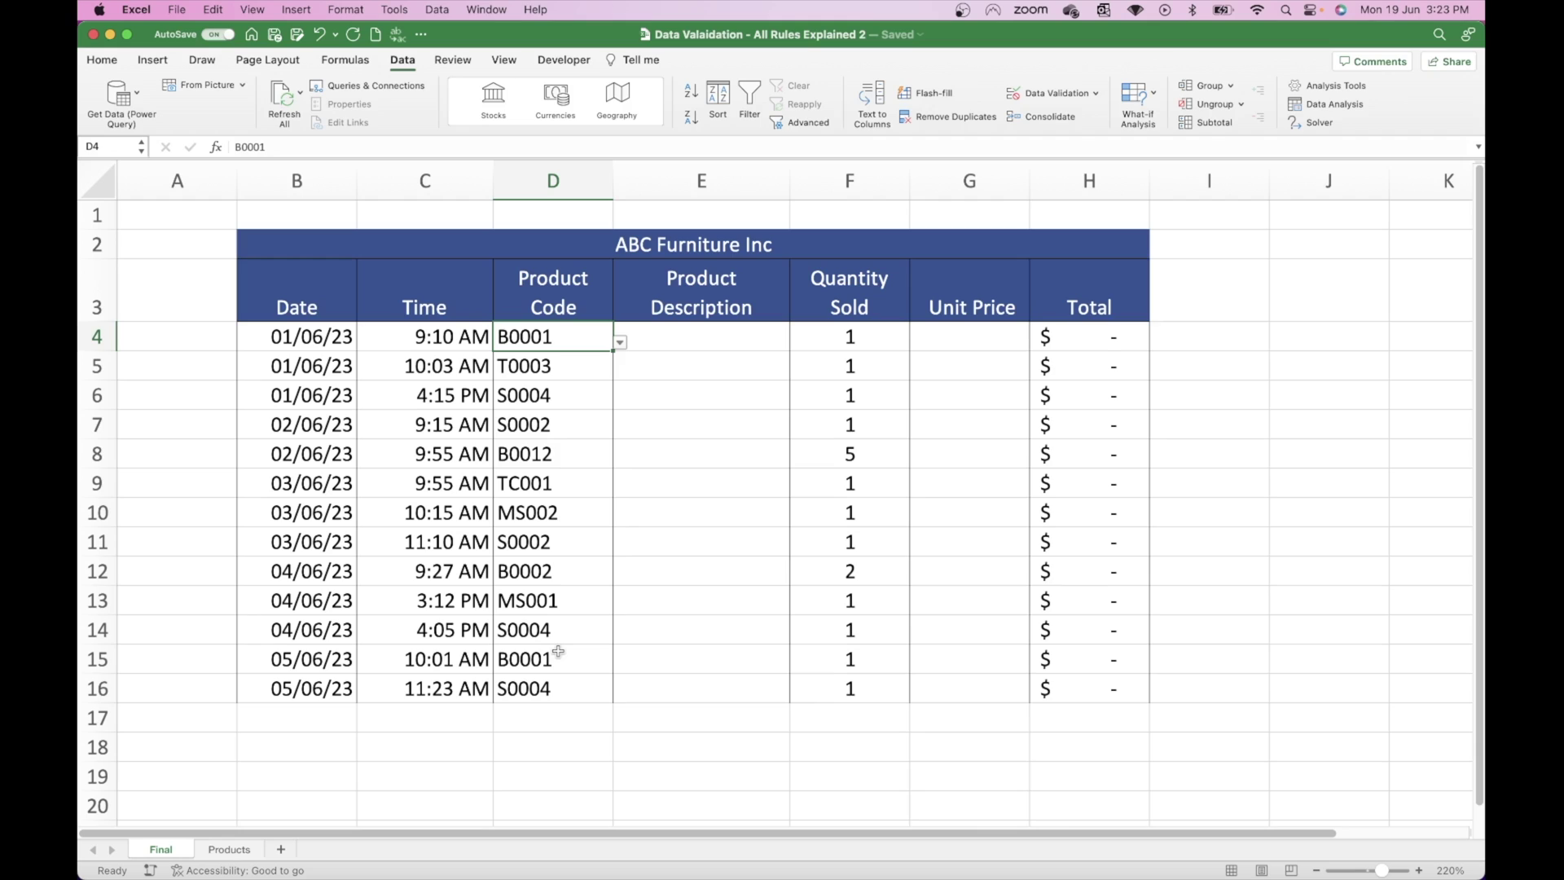
Step: Copy D4 and paste only its validation into the rest of column D, from D5 down to the sheet's last row
{"action": "key", "text": "super+c"}
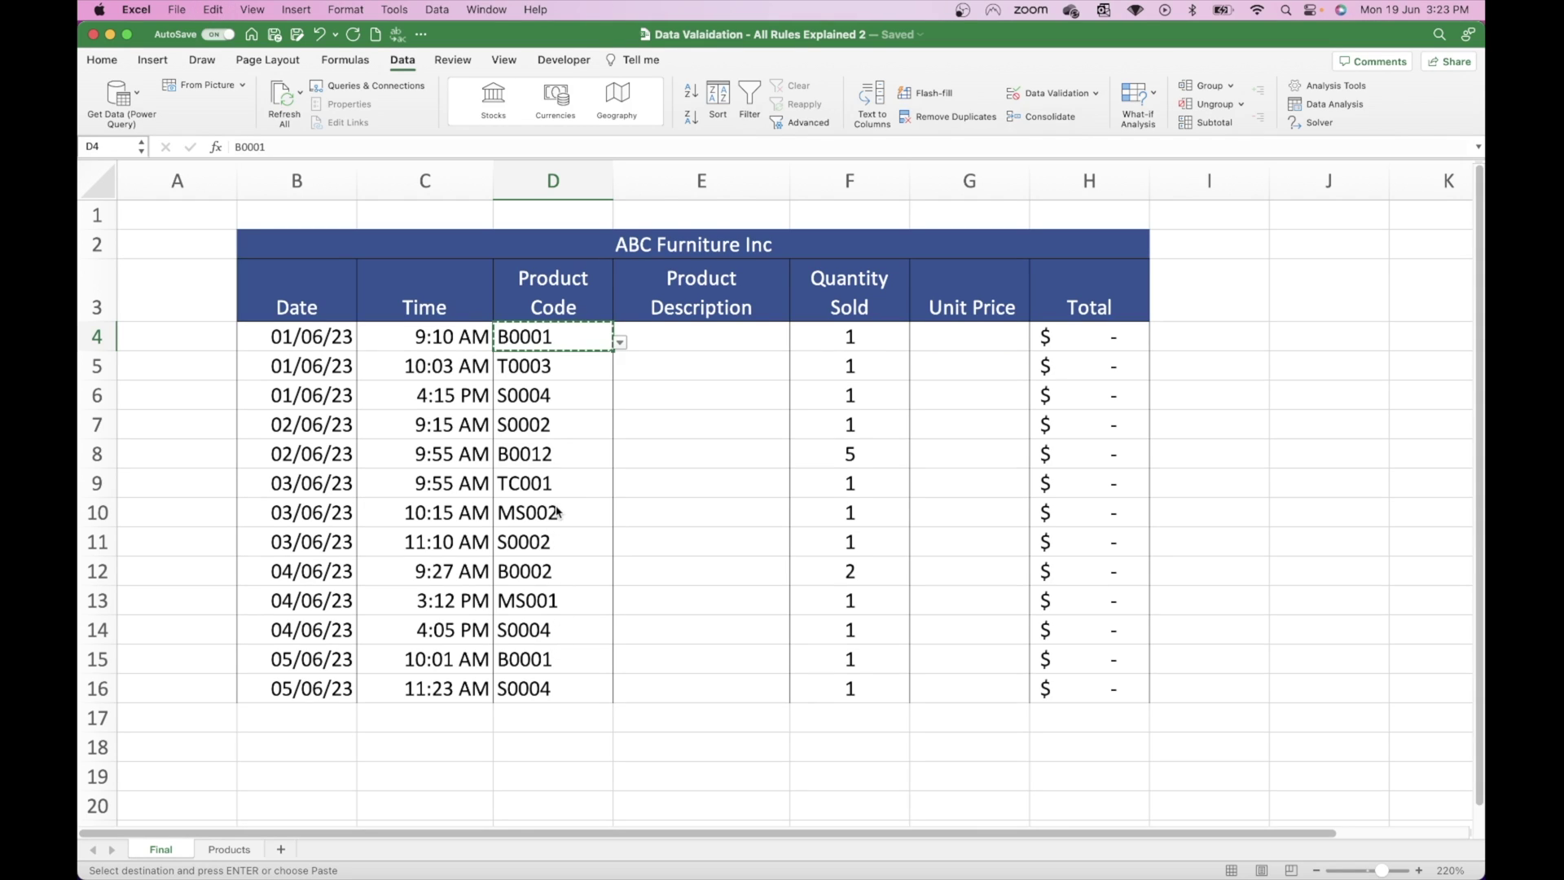
{"action": "left_click", "coordinate": [561, 366]}
{"action": "key", "text": "shift+Down"}
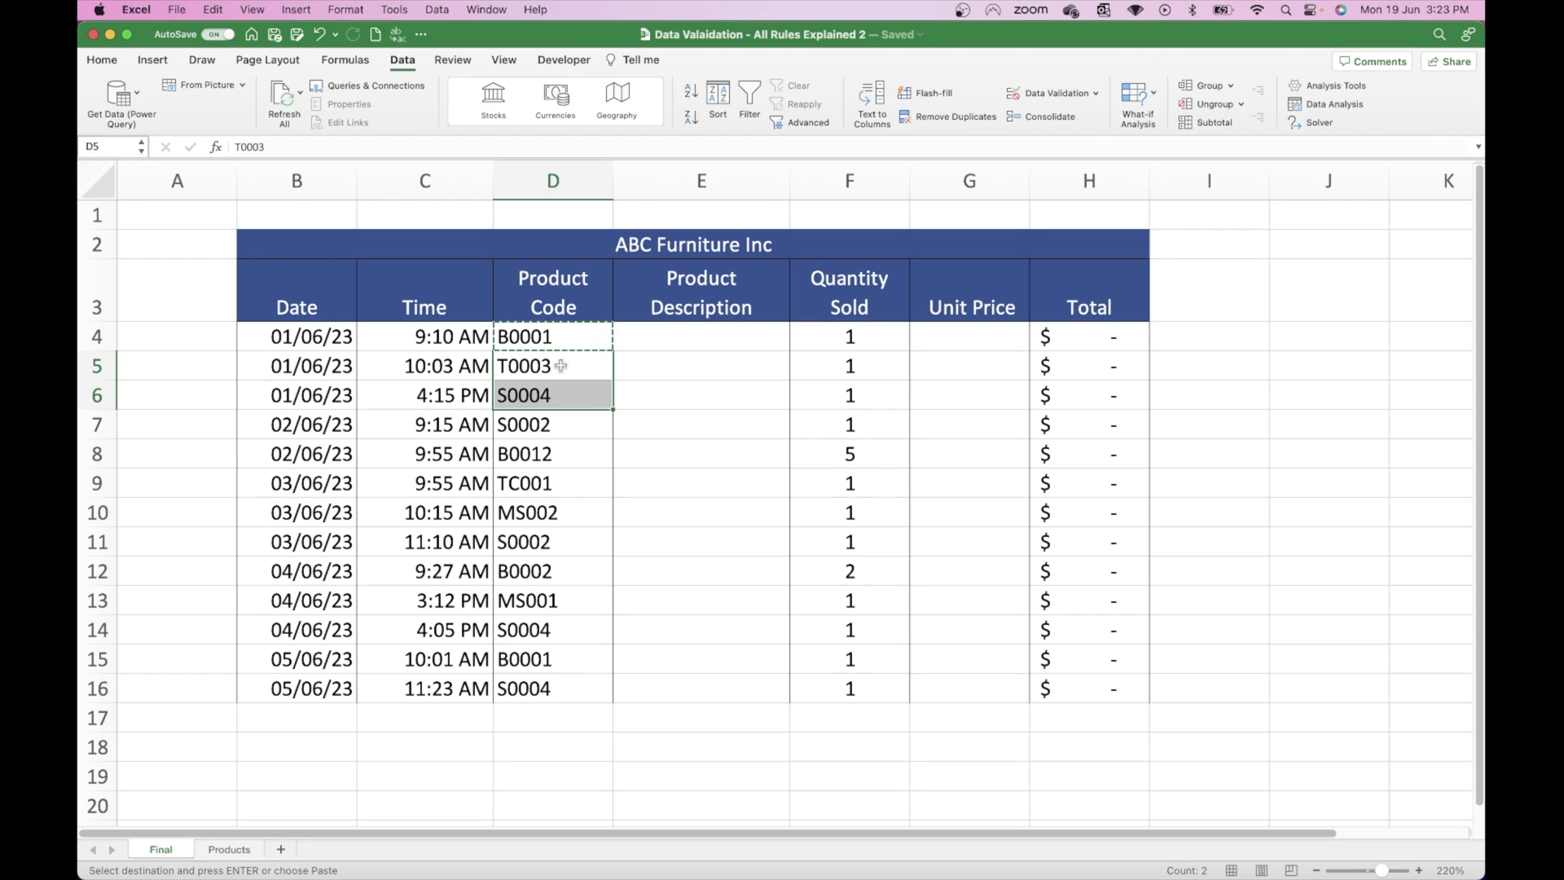
{"action": "key", "text": "super+shift+Down"}
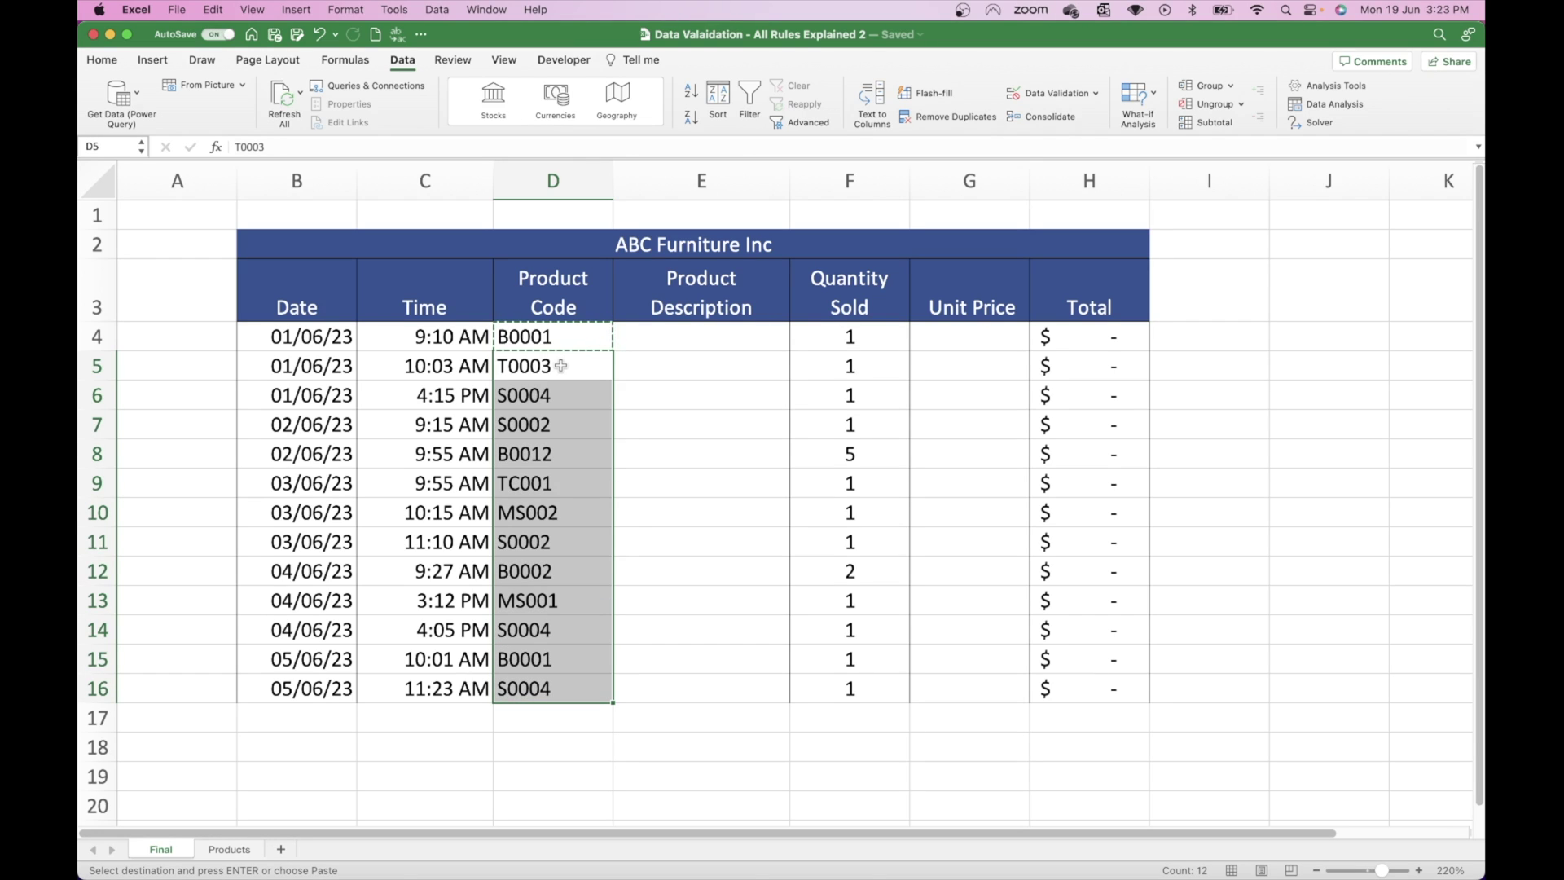
{"action": "key", "text": "super+shift+Down"}
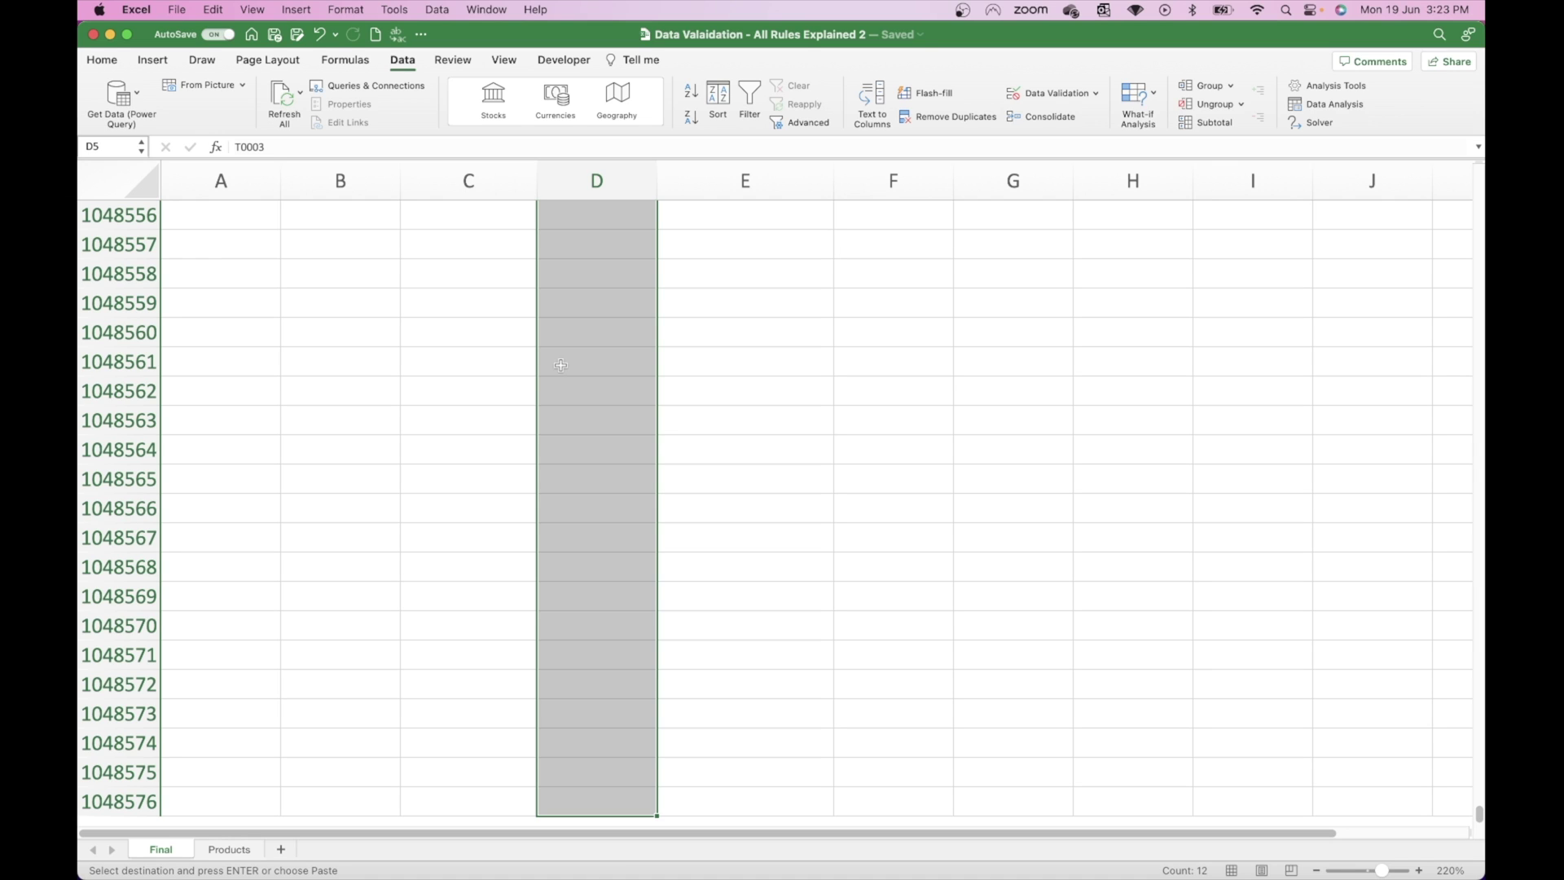
{"action": "key", "text": "ctrl+alt+v"}
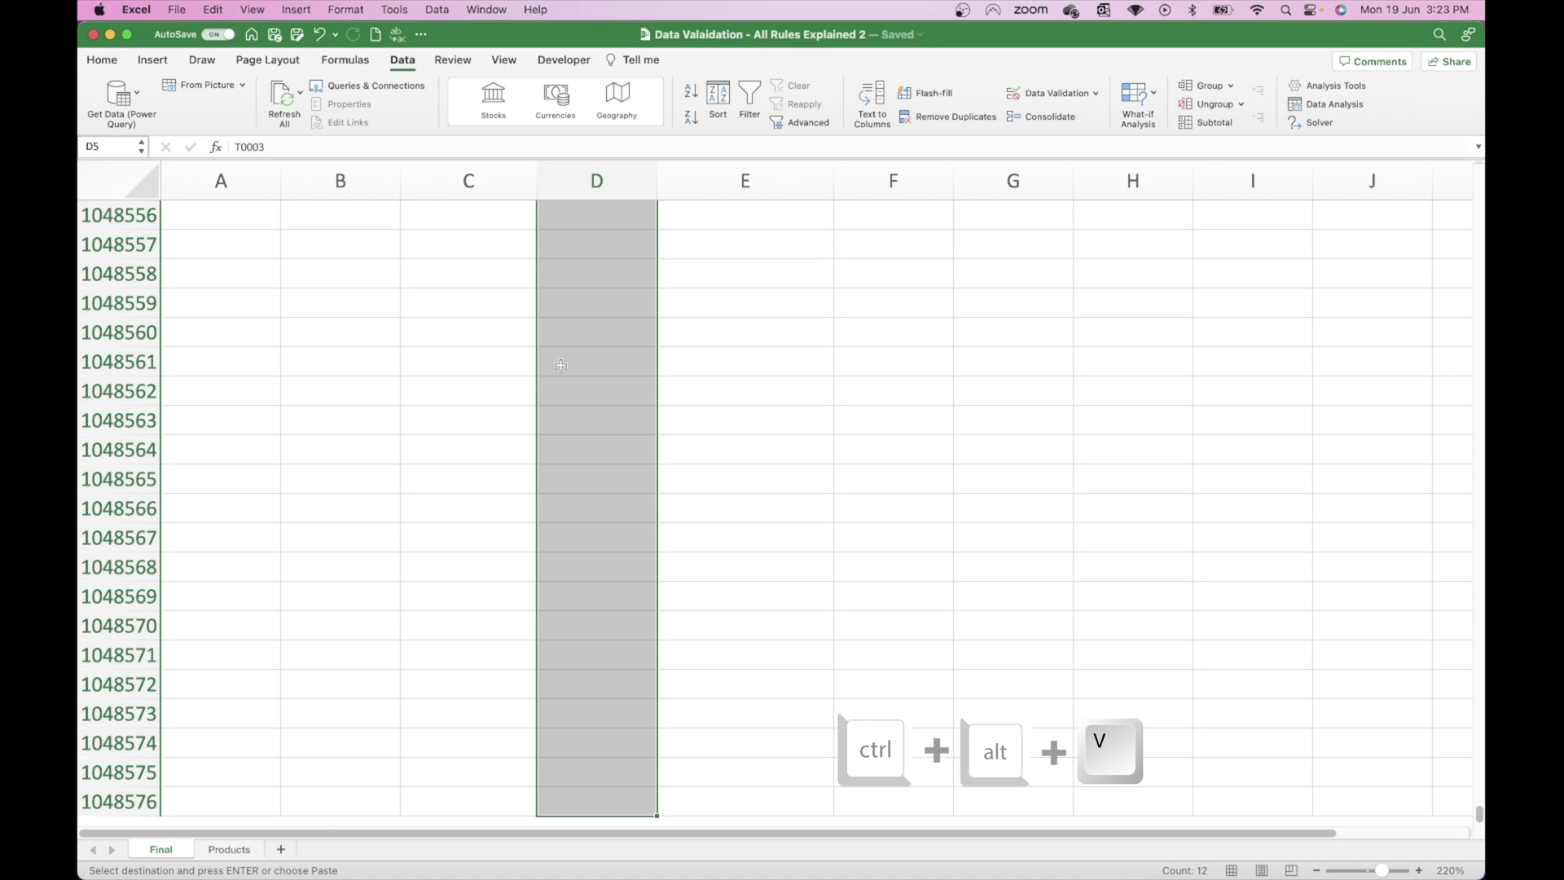
{"action": "key", "text": "ctrl+alt+v"}
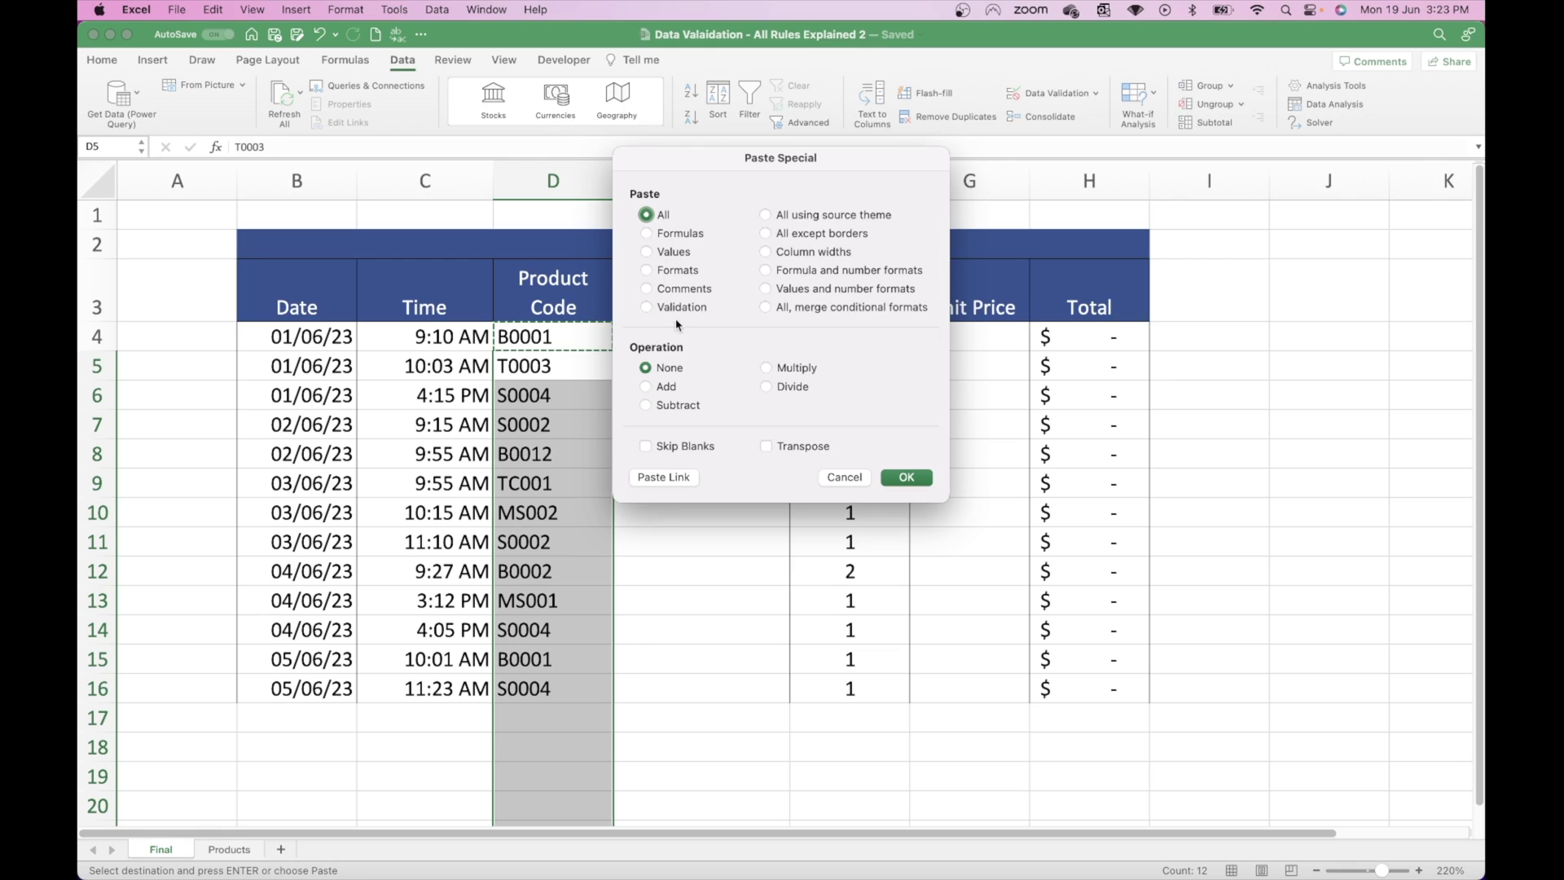
{"action": "left_click", "coordinate": [655, 311]}
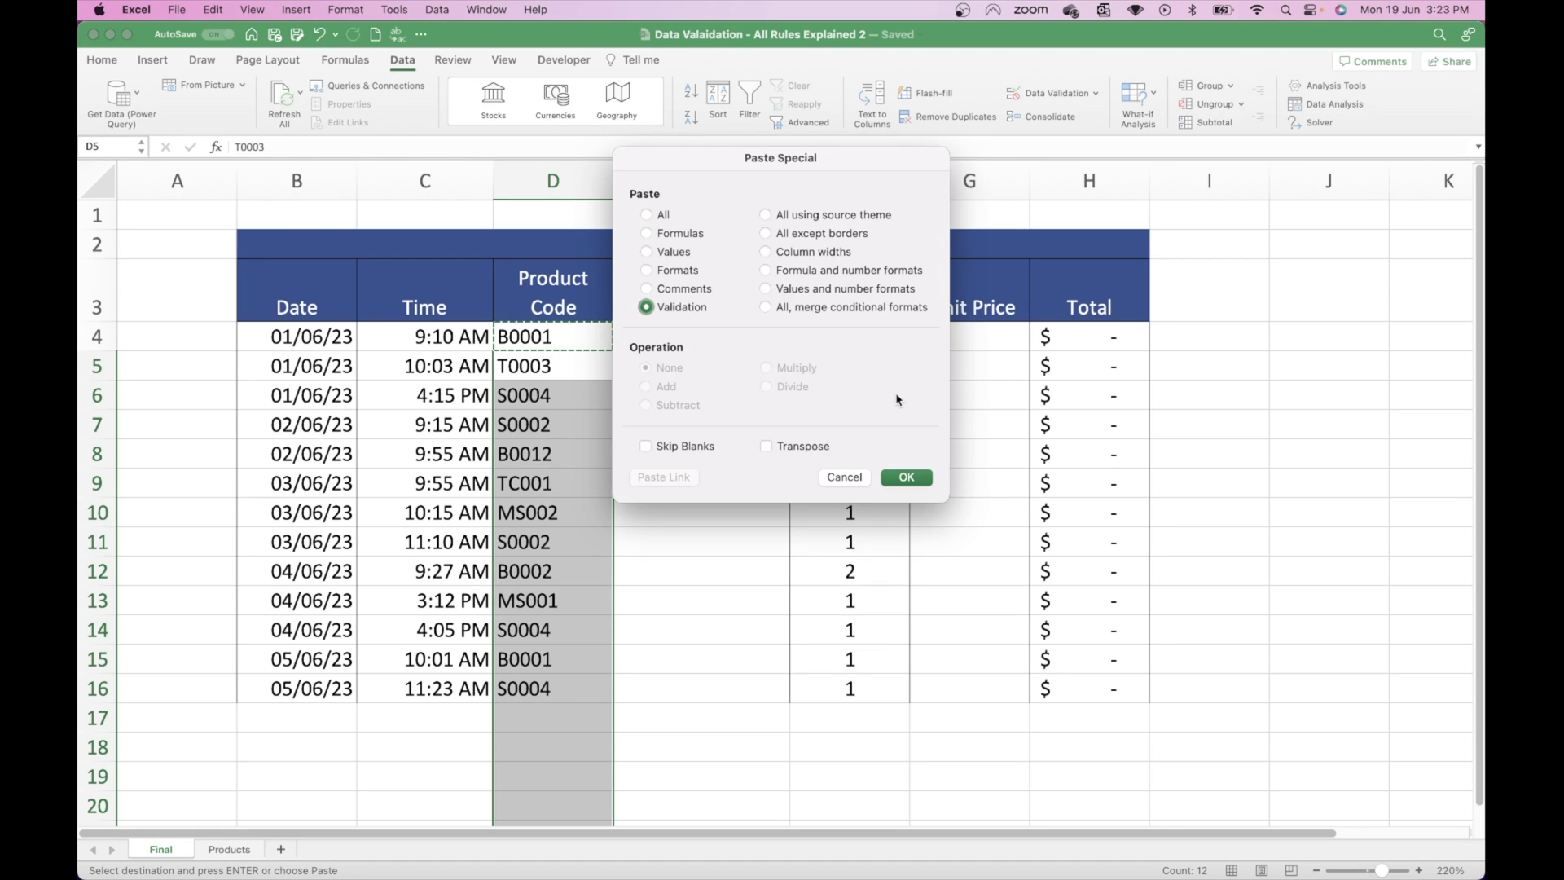
{"action": "left_click", "coordinate": [911, 477]}
{"action": "left_click", "coordinate": [706, 408]}
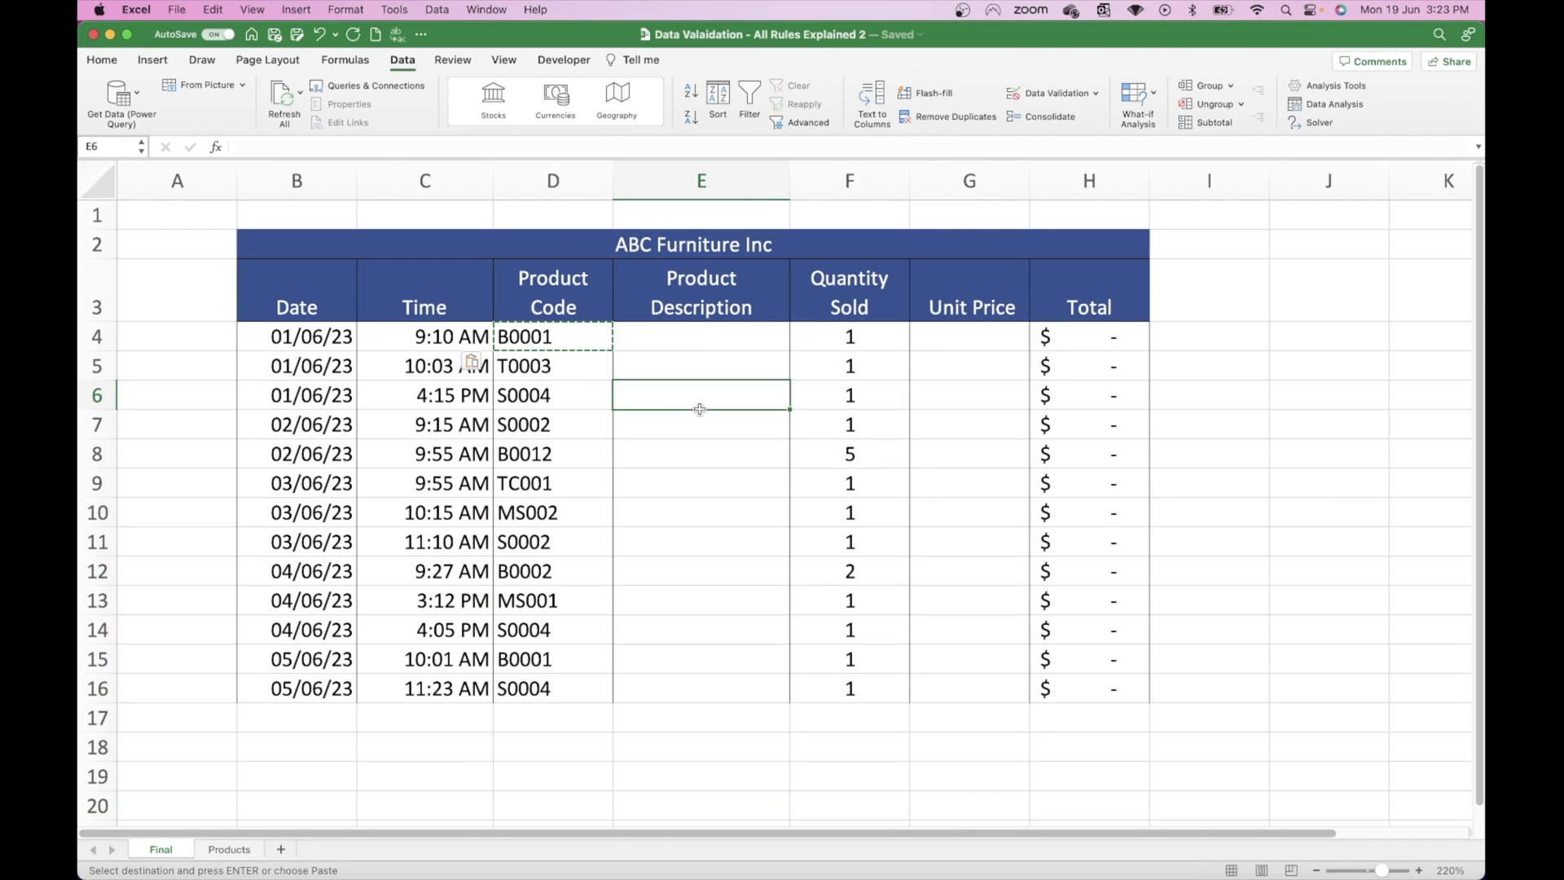
Step: Check the product code list in D6, and try to change D8 to B00125, cancelling the entry
{"action": "left_click", "coordinate": [553, 398]}
{"action": "left_click", "coordinate": [620, 401]}
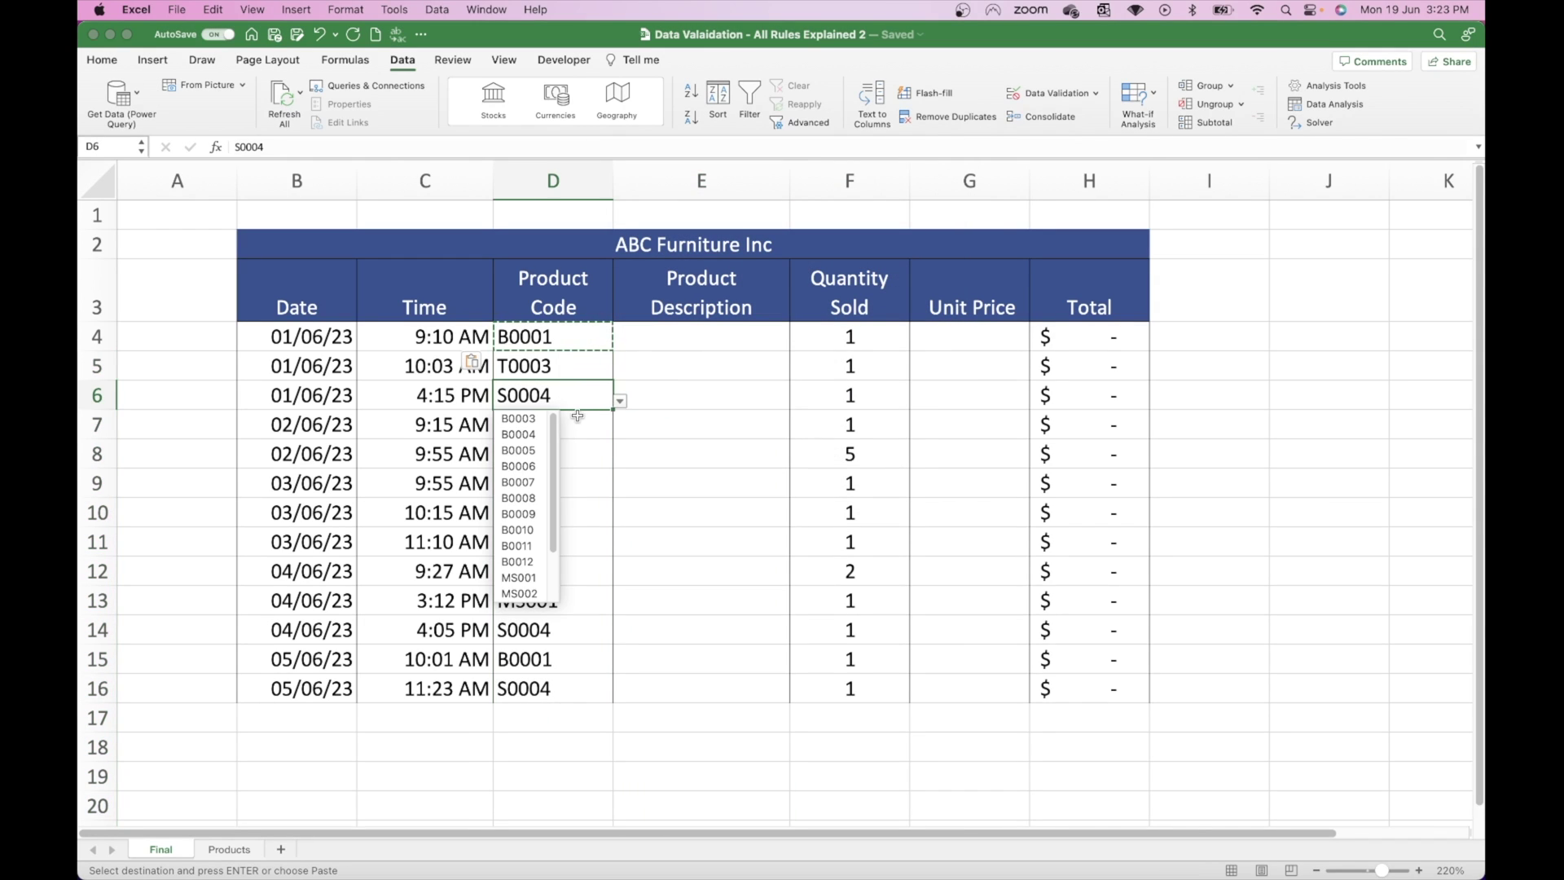
{"action": "left_click", "coordinate": [620, 401]}
{"action": "left_click", "coordinate": [607, 454]}
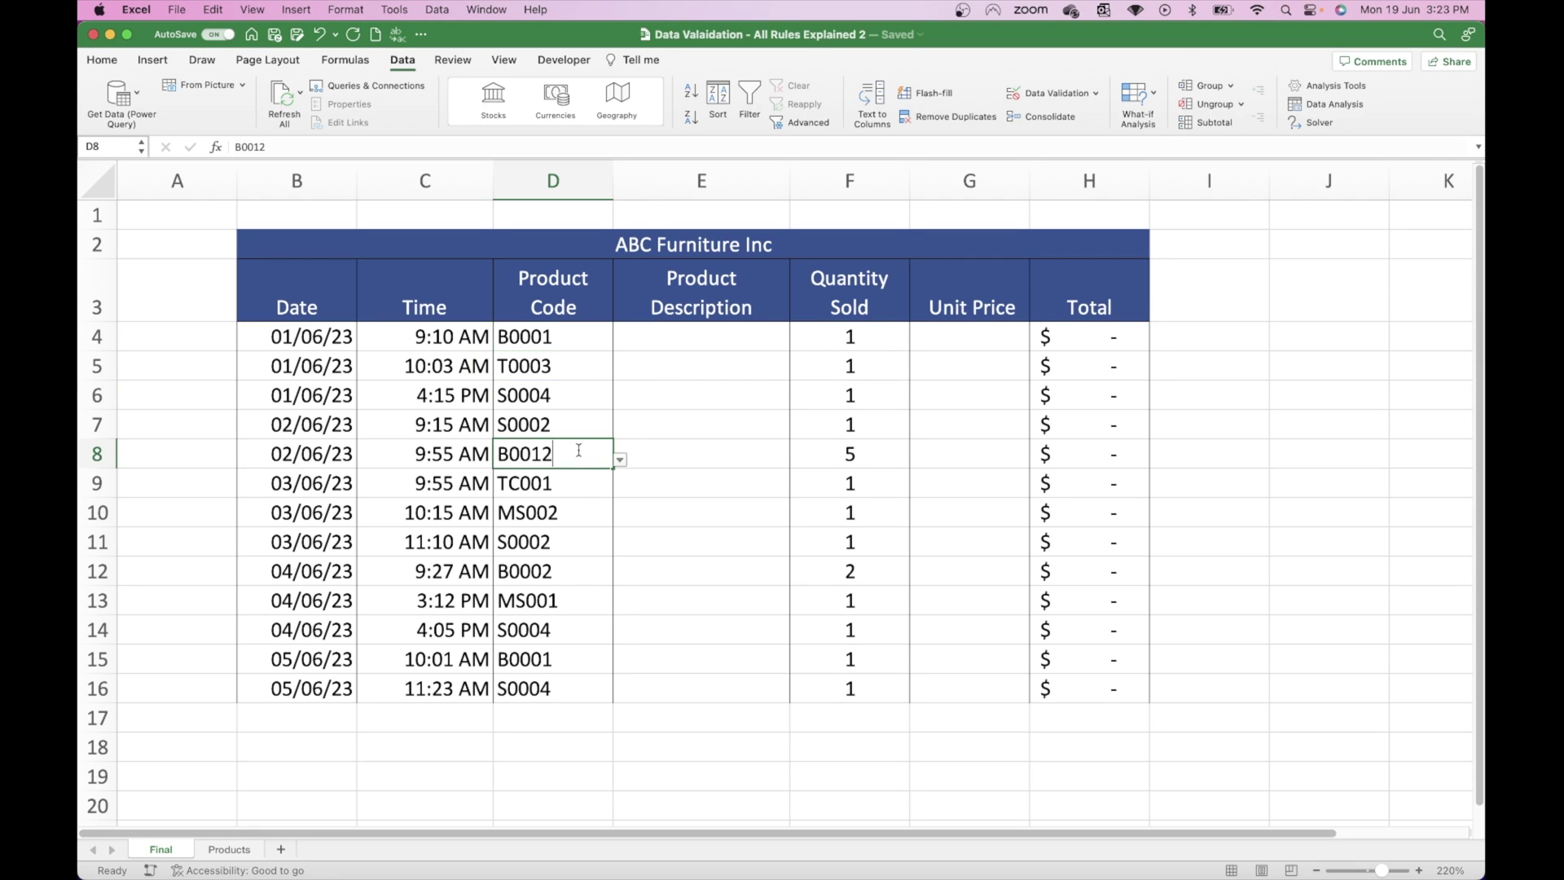
{"action": "double_click", "coordinate": [579, 452]}
{"action": "type", "text": "5"}
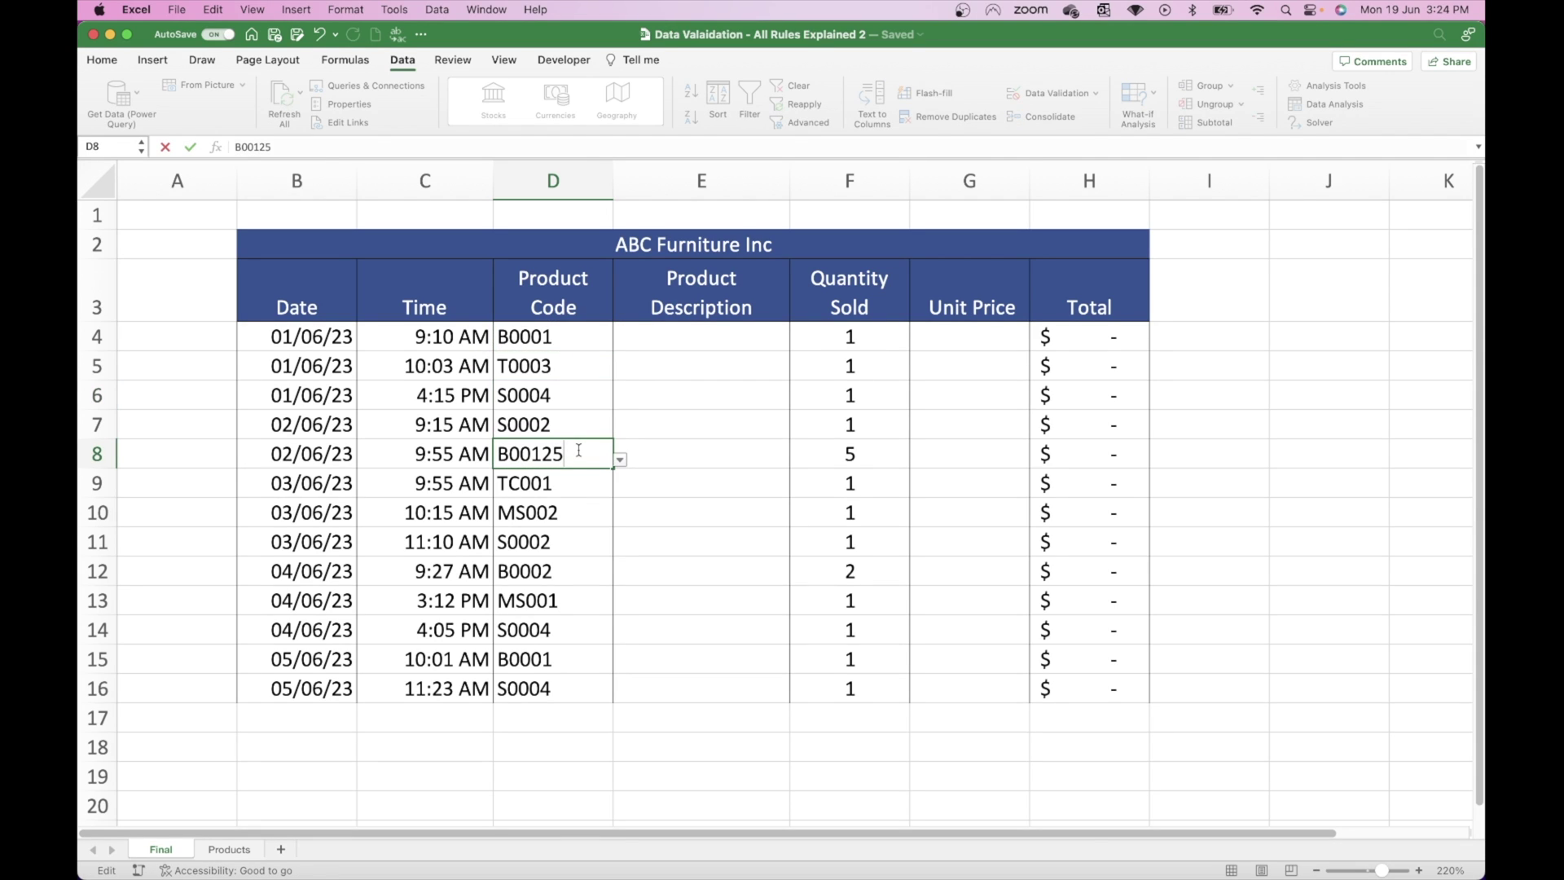
{"action": "key", "text": "Return"}
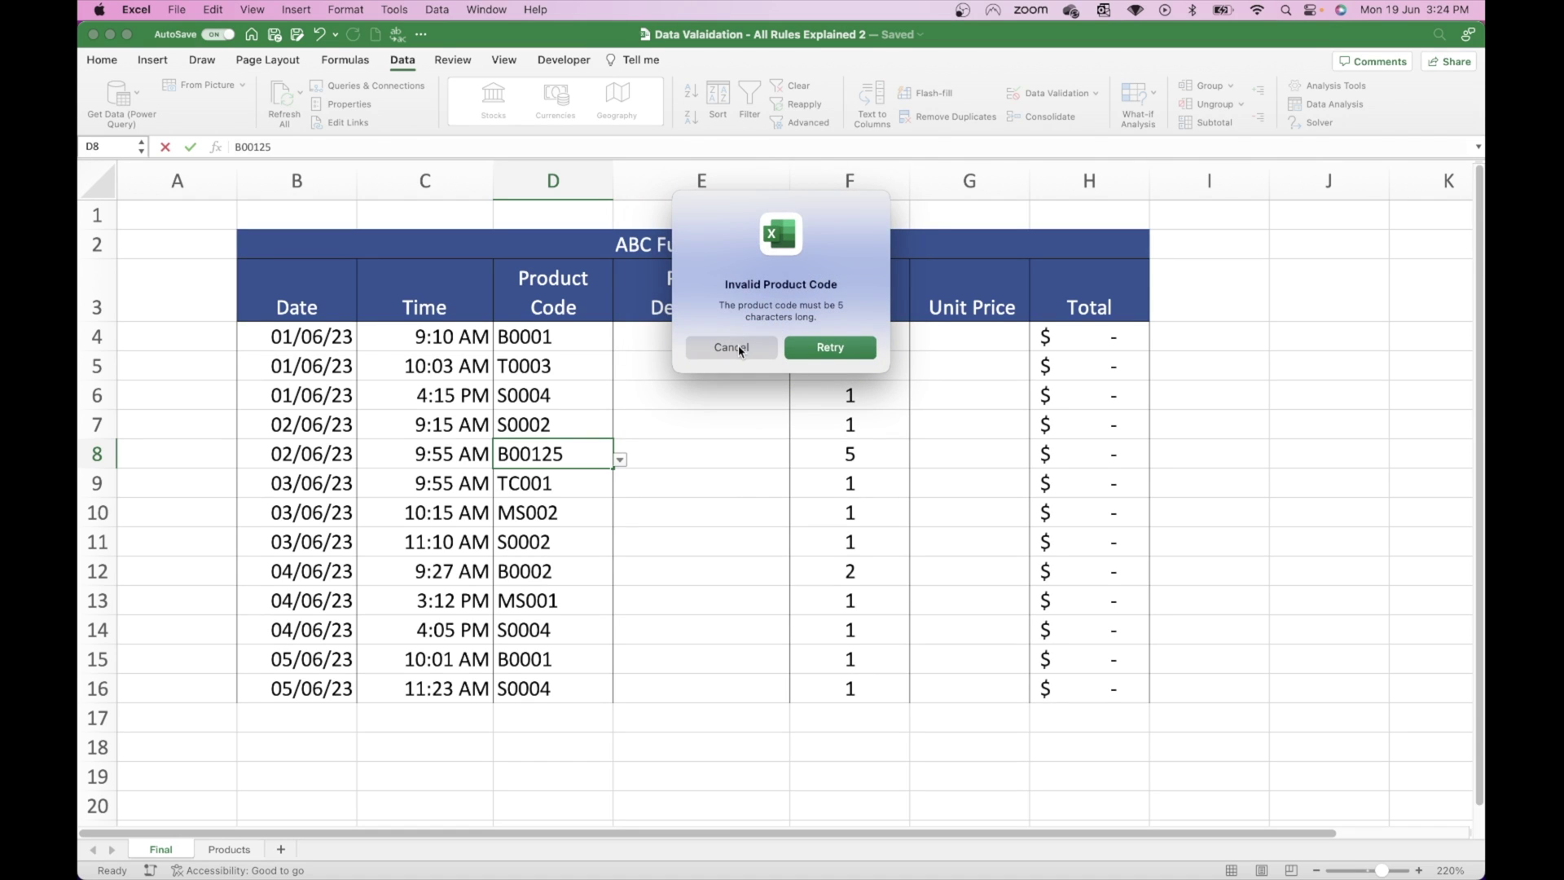
{"action": "left_click", "coordinate": [736, 348]}
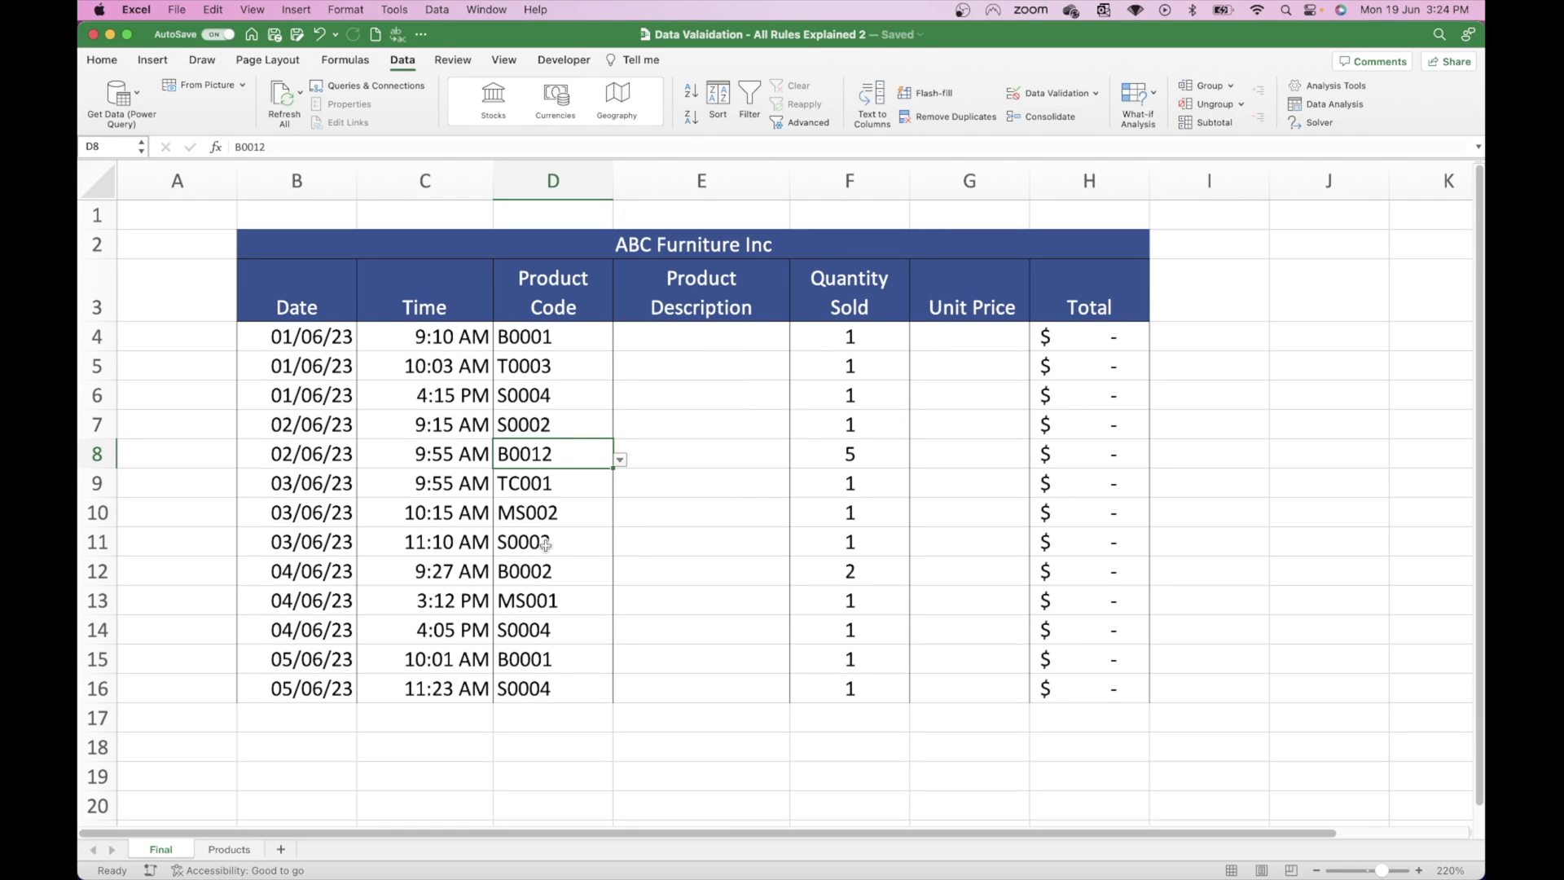
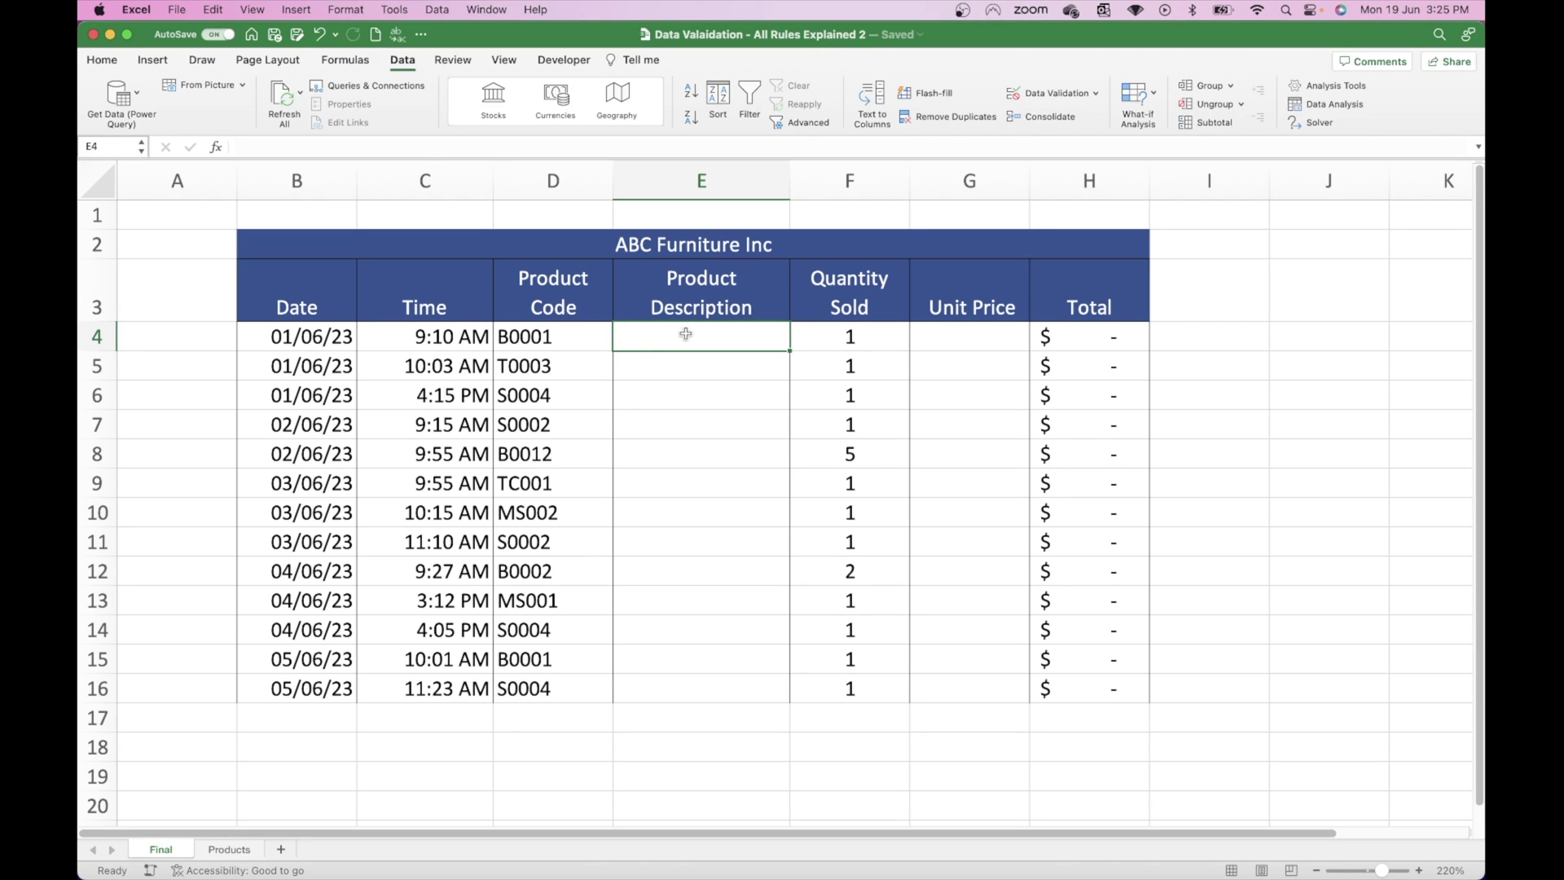
Step: Review the product codes in D4:D16 and the matching product name and unit price columns on the Products sheet
{"action": "left_click_drag", "start_coordinate": [554, 336], "coordinate": [544, 689]}
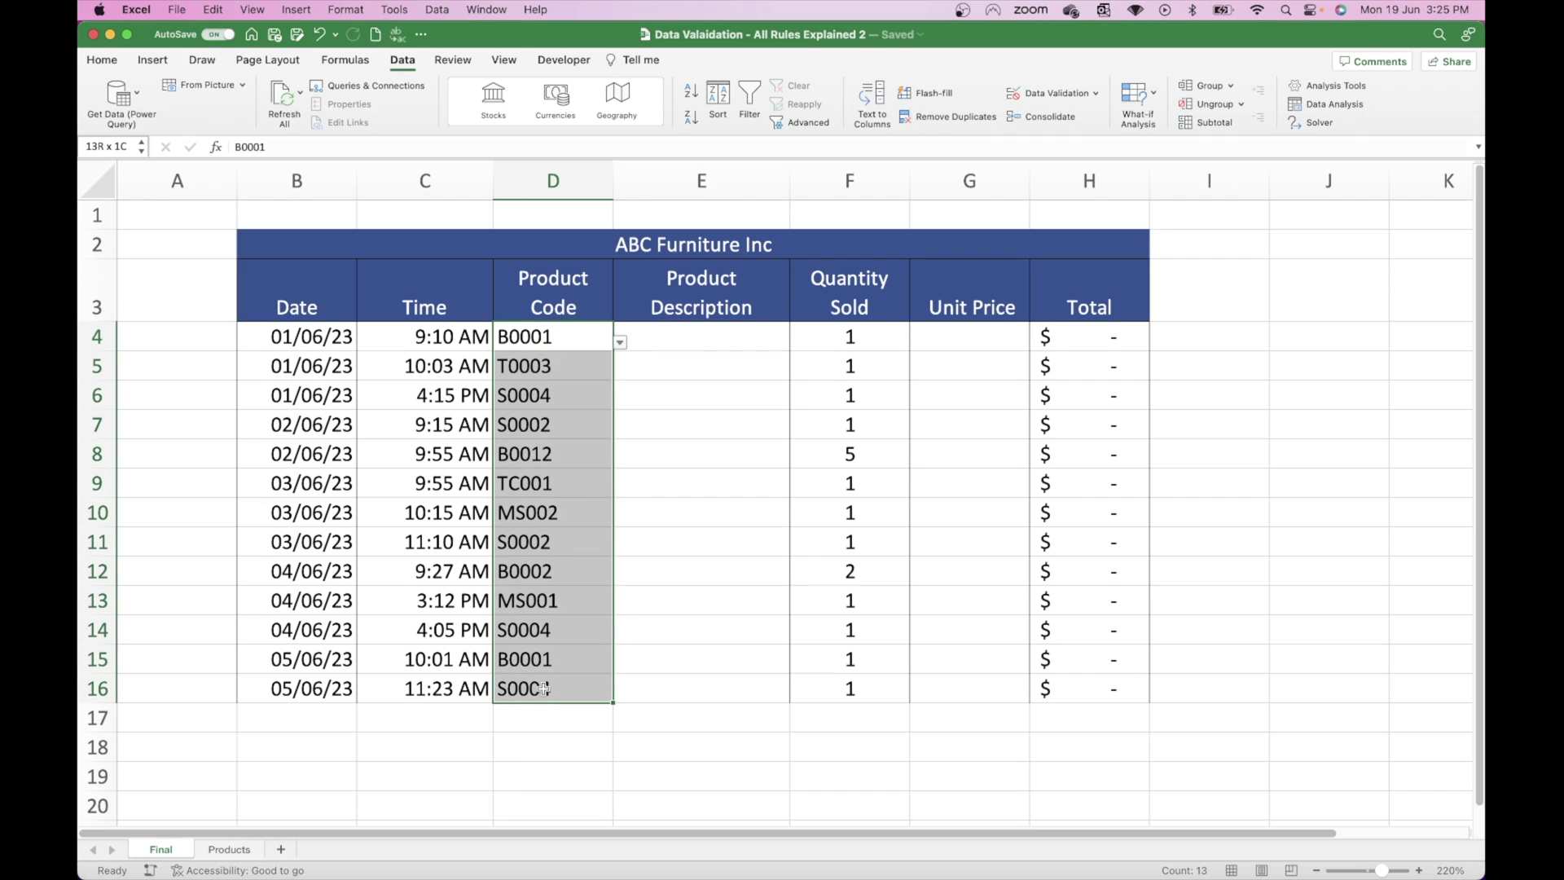
{"action": "left_click", "coordinate": [719, 337]}
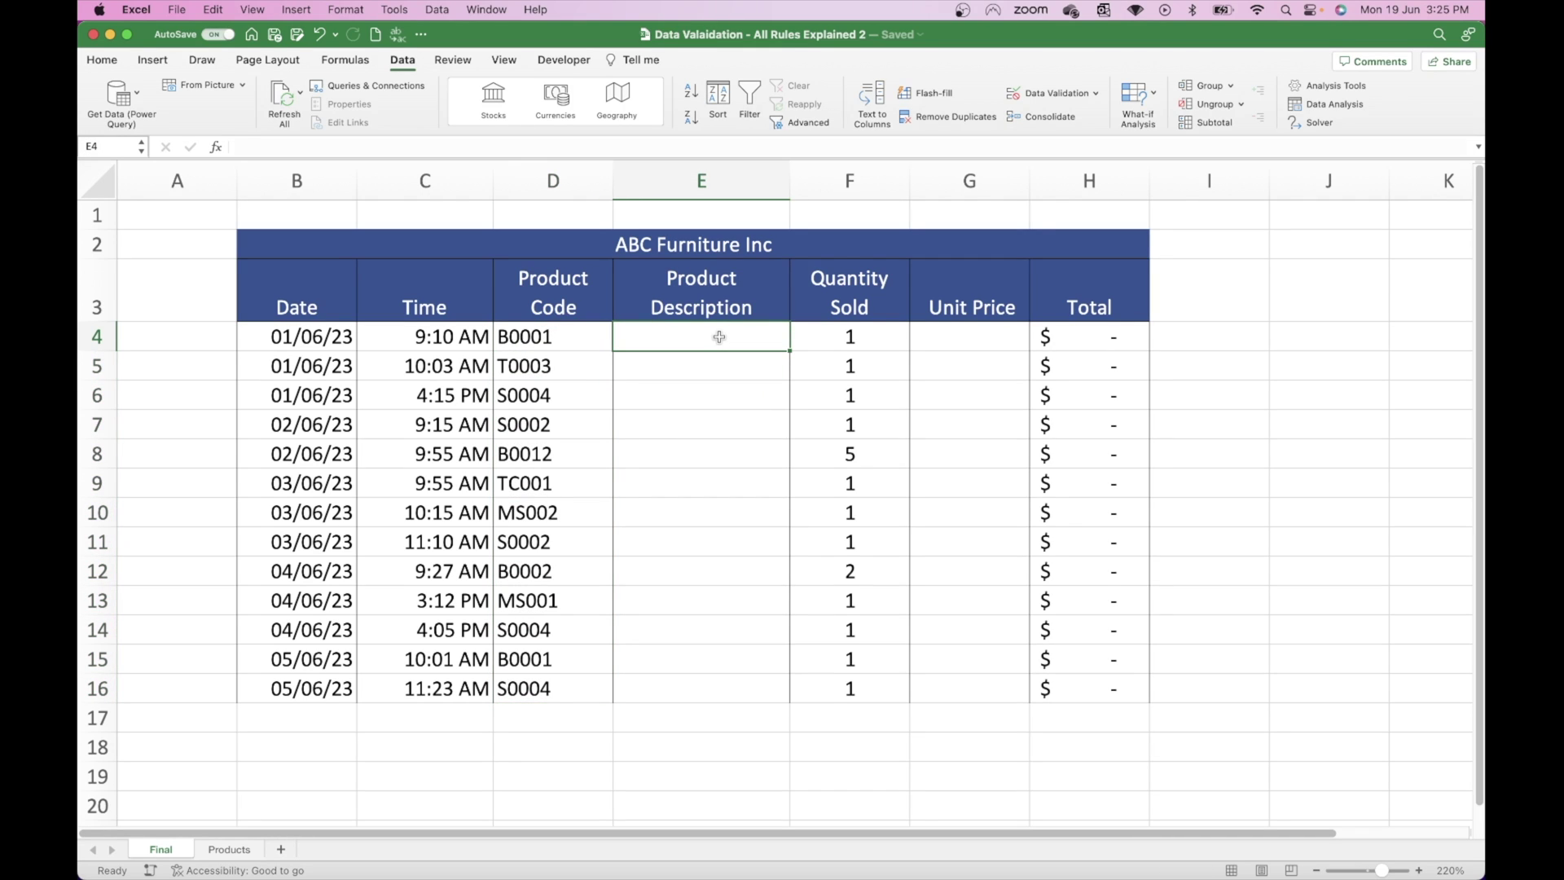
{"action": "left_click", "coordinate": [235, 844]}
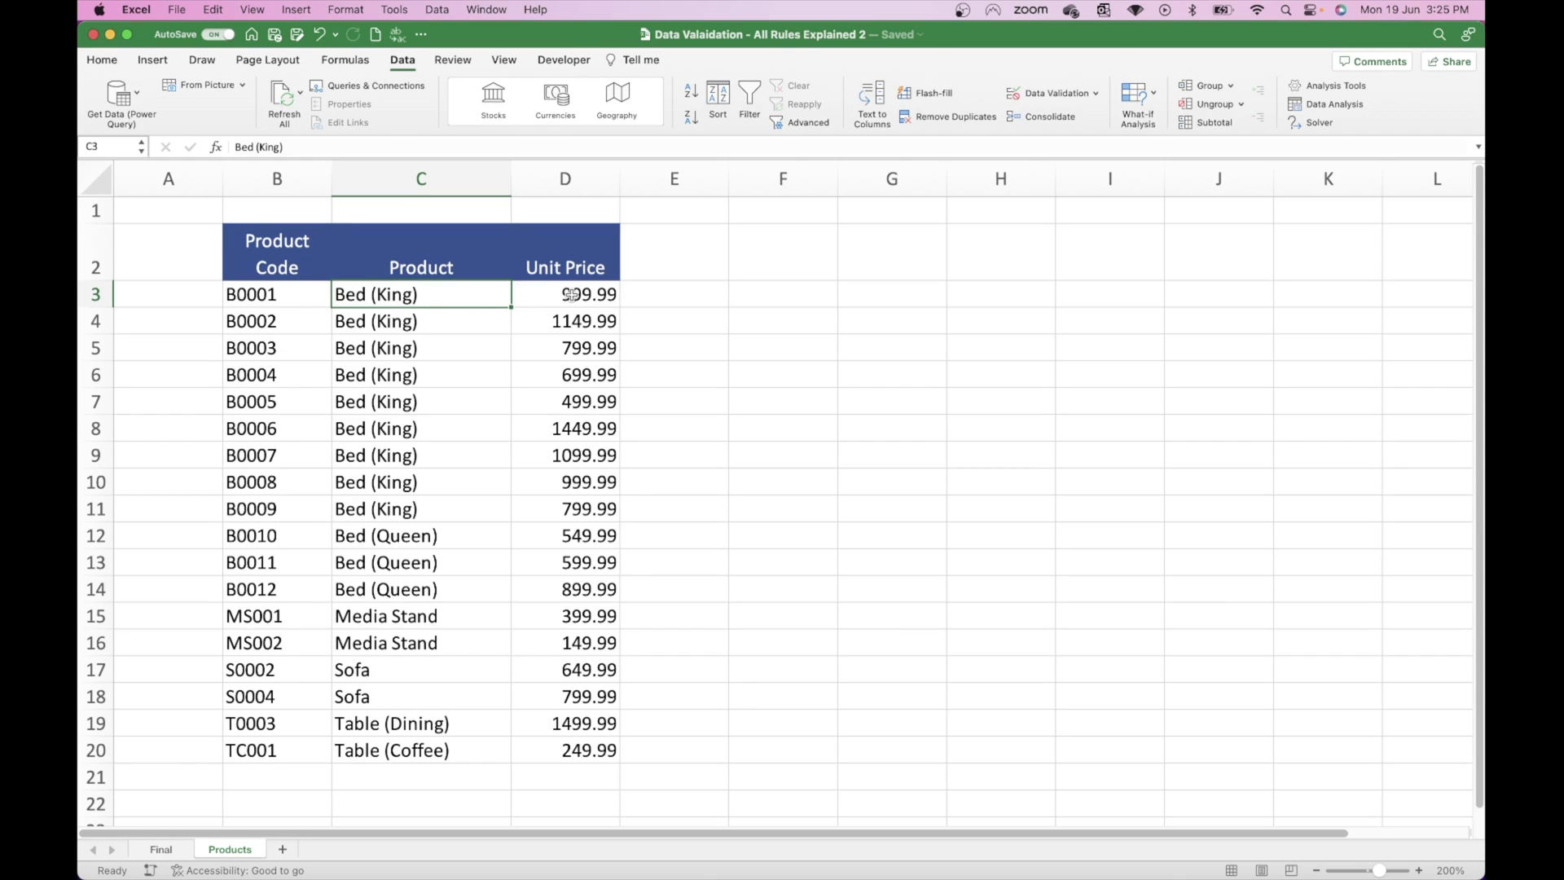
{"action": "left_click_drag", "start_coordinate": [570, 296], "coordinate": [453, 299]}
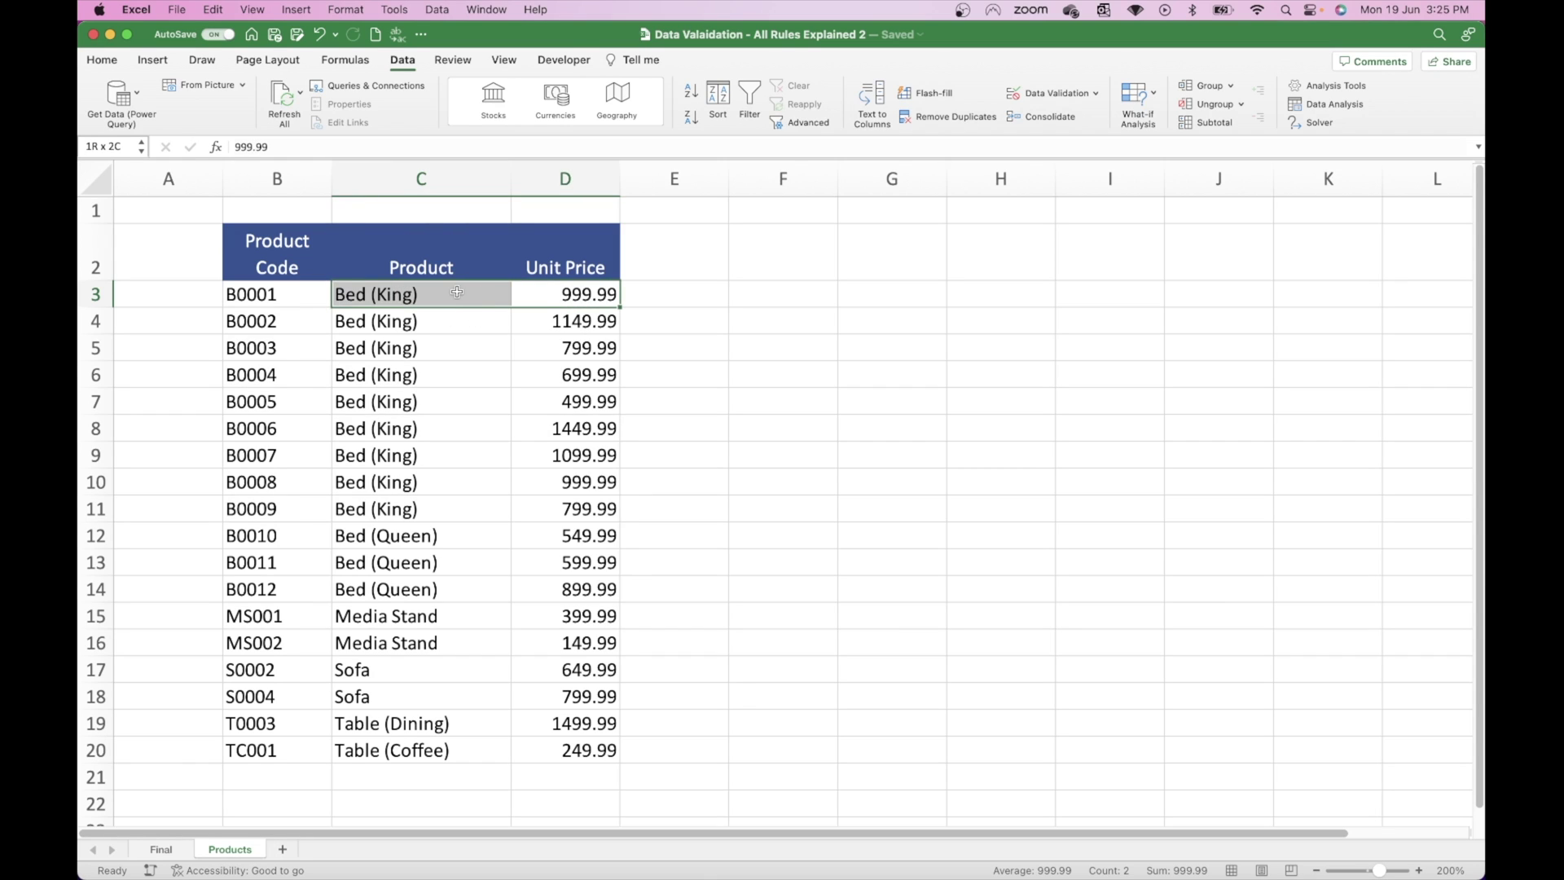
{"action": "left_click", "coordinate": [162, 847]}
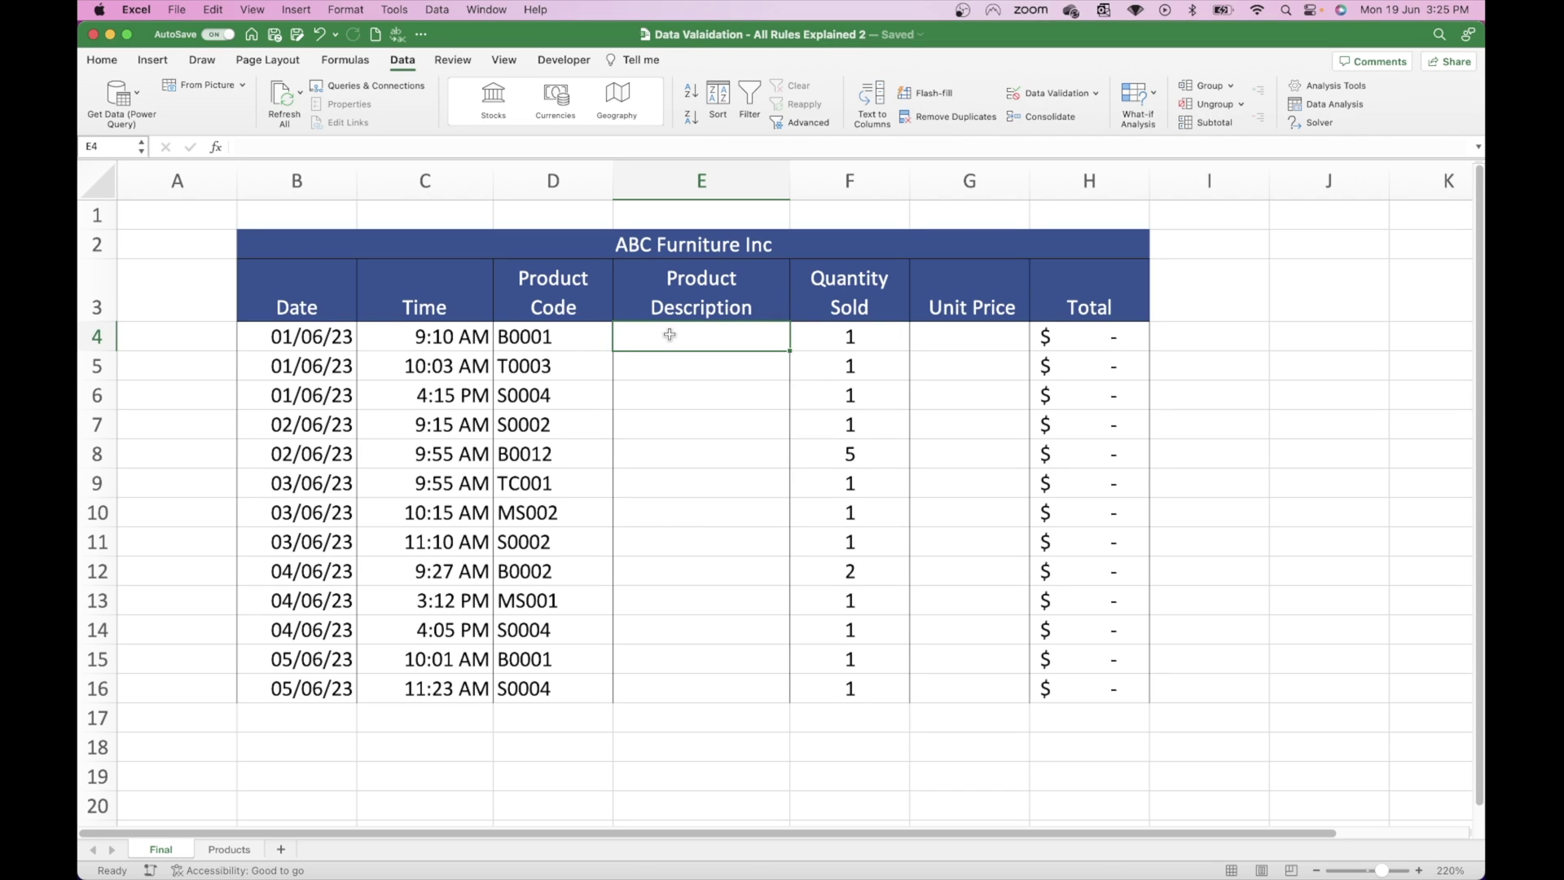
Step: Enter =XLOOKUP(D4,Products!B3:B20,Products!C3:C20) in E4 to return the product description for the code in D4
{"action": "type", "text": "="}
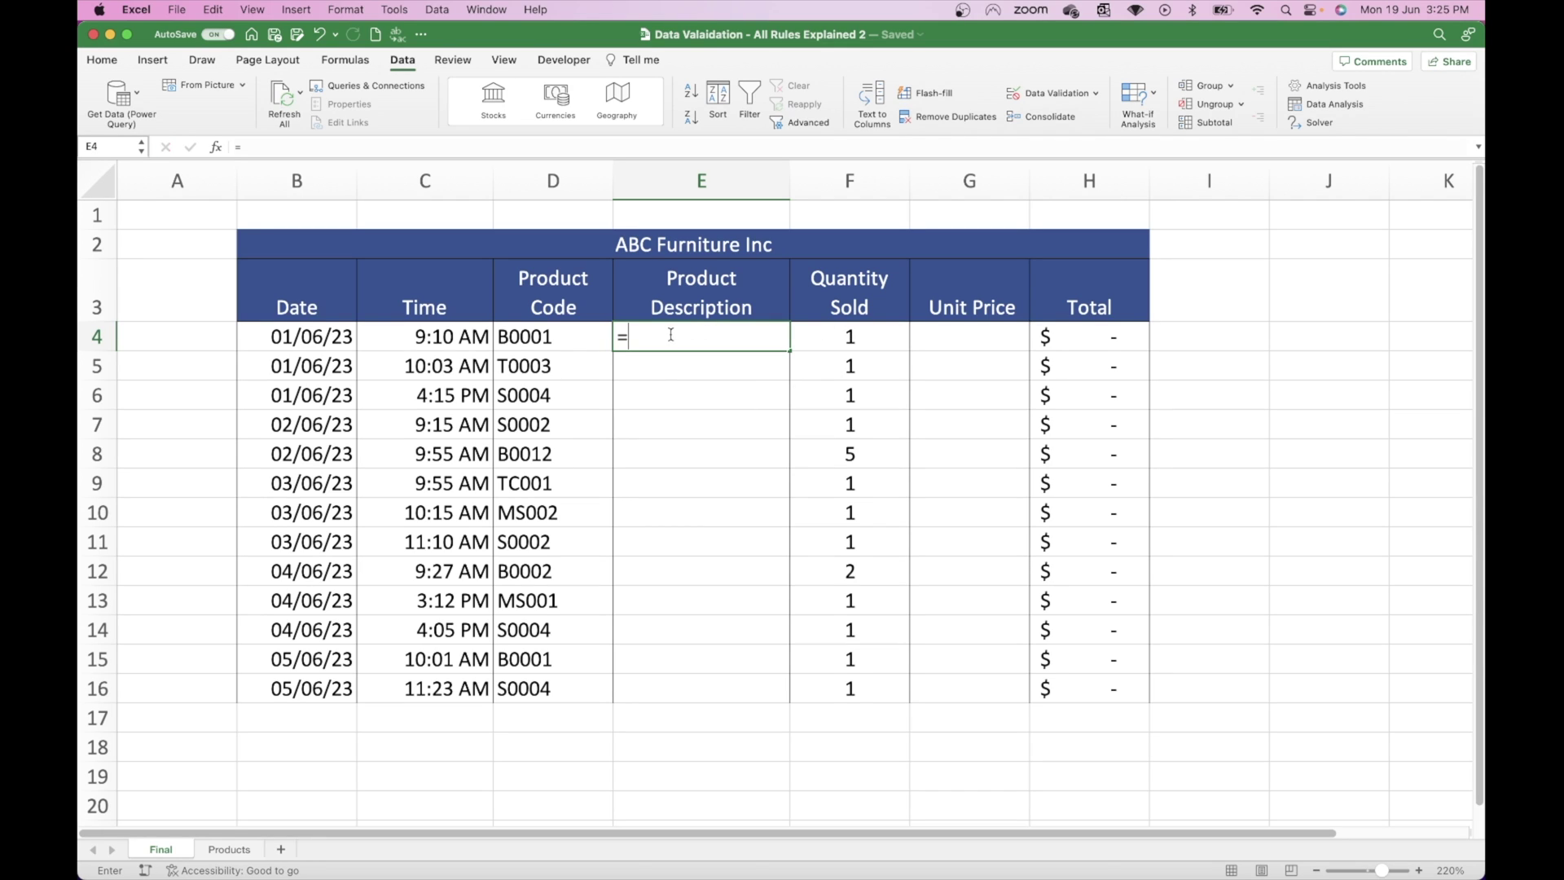
{"action": "type", "text": "xloo"}
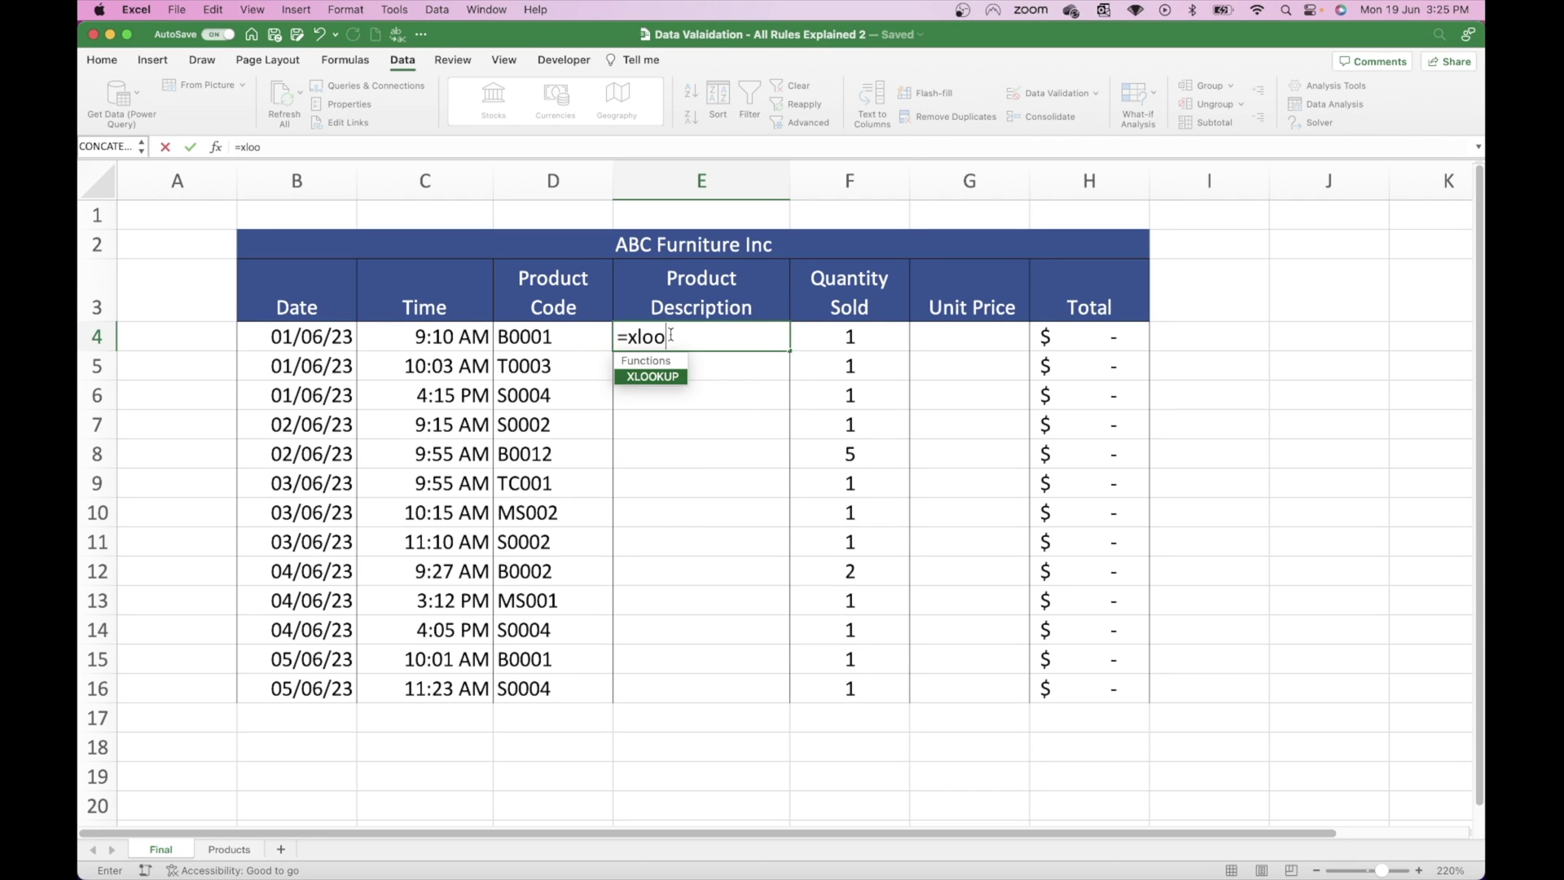
{"action": "key", "text": "Tab"}
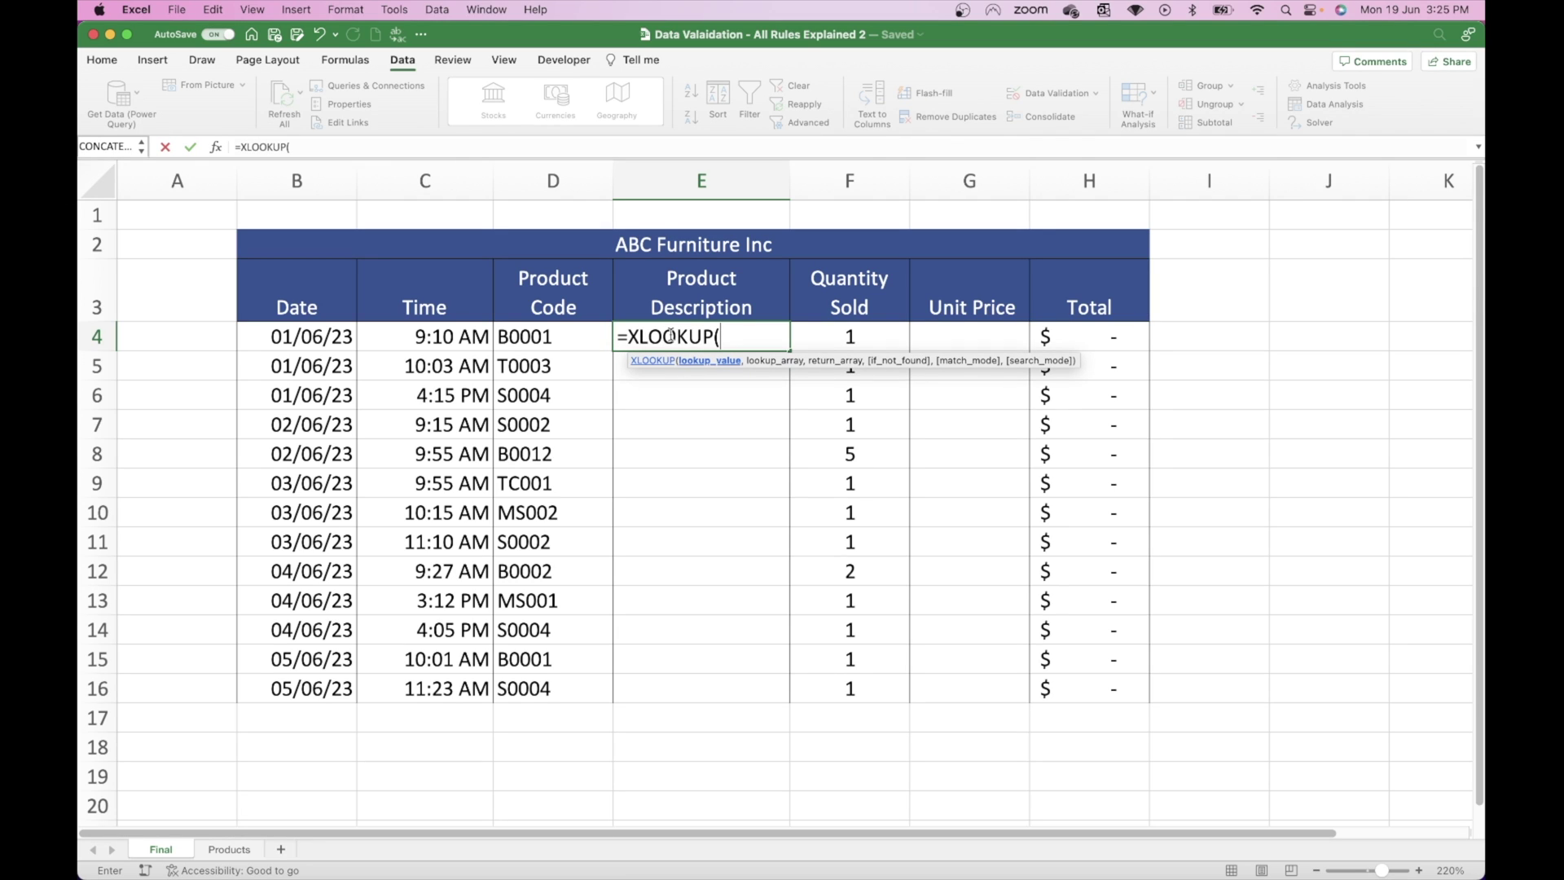
{"action": "left_click", "coordinate": [551, 330]}
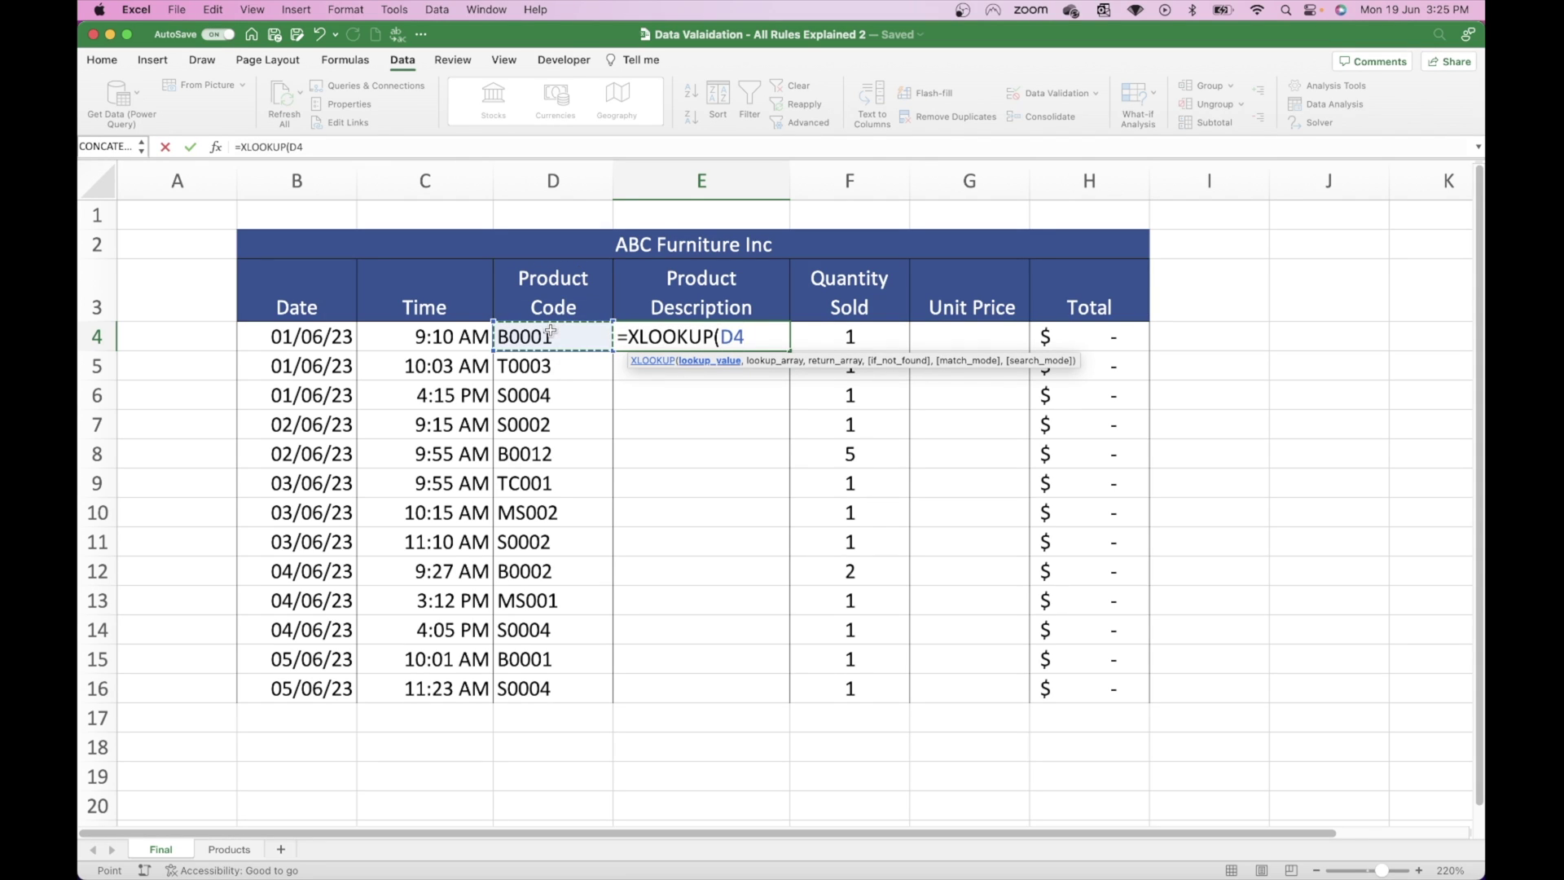
{"action": "type", "text": ","}
{"action": "left_click", "coordinate": [229, 849]}
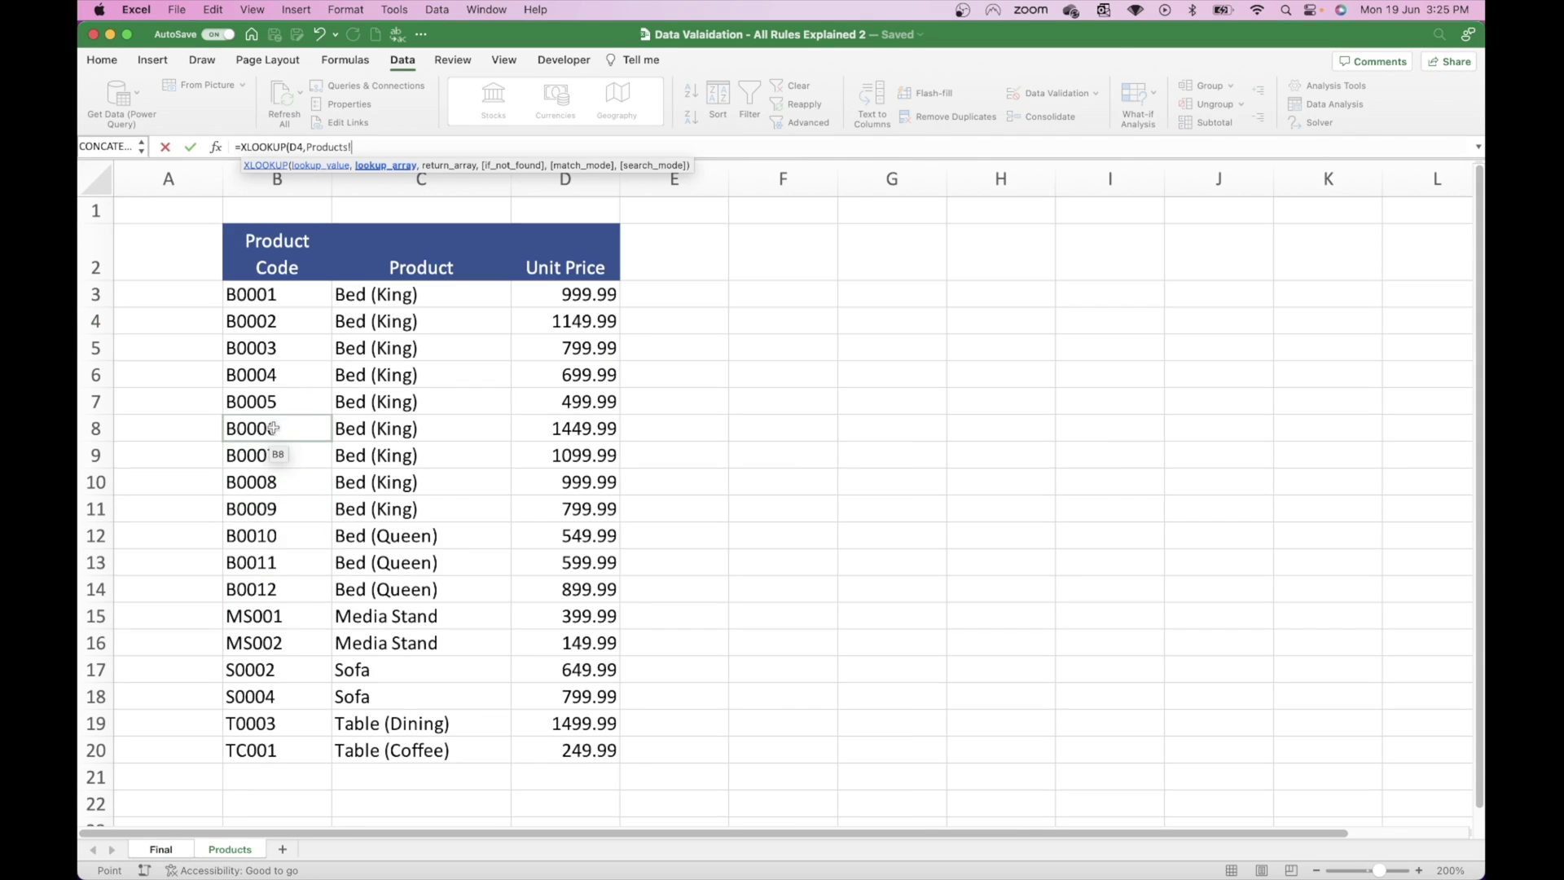
{"action": "left_click_drag", "start_coordinate": [275, 295], "coordinate": [289, 749]}
{"action": "type", "text": ","}
{"action": "left_click", "coordinate": [420, 297]}
{"action": "left_click_drag", "start_coordinate": [421, 297], "coordinate": [416, 740]}
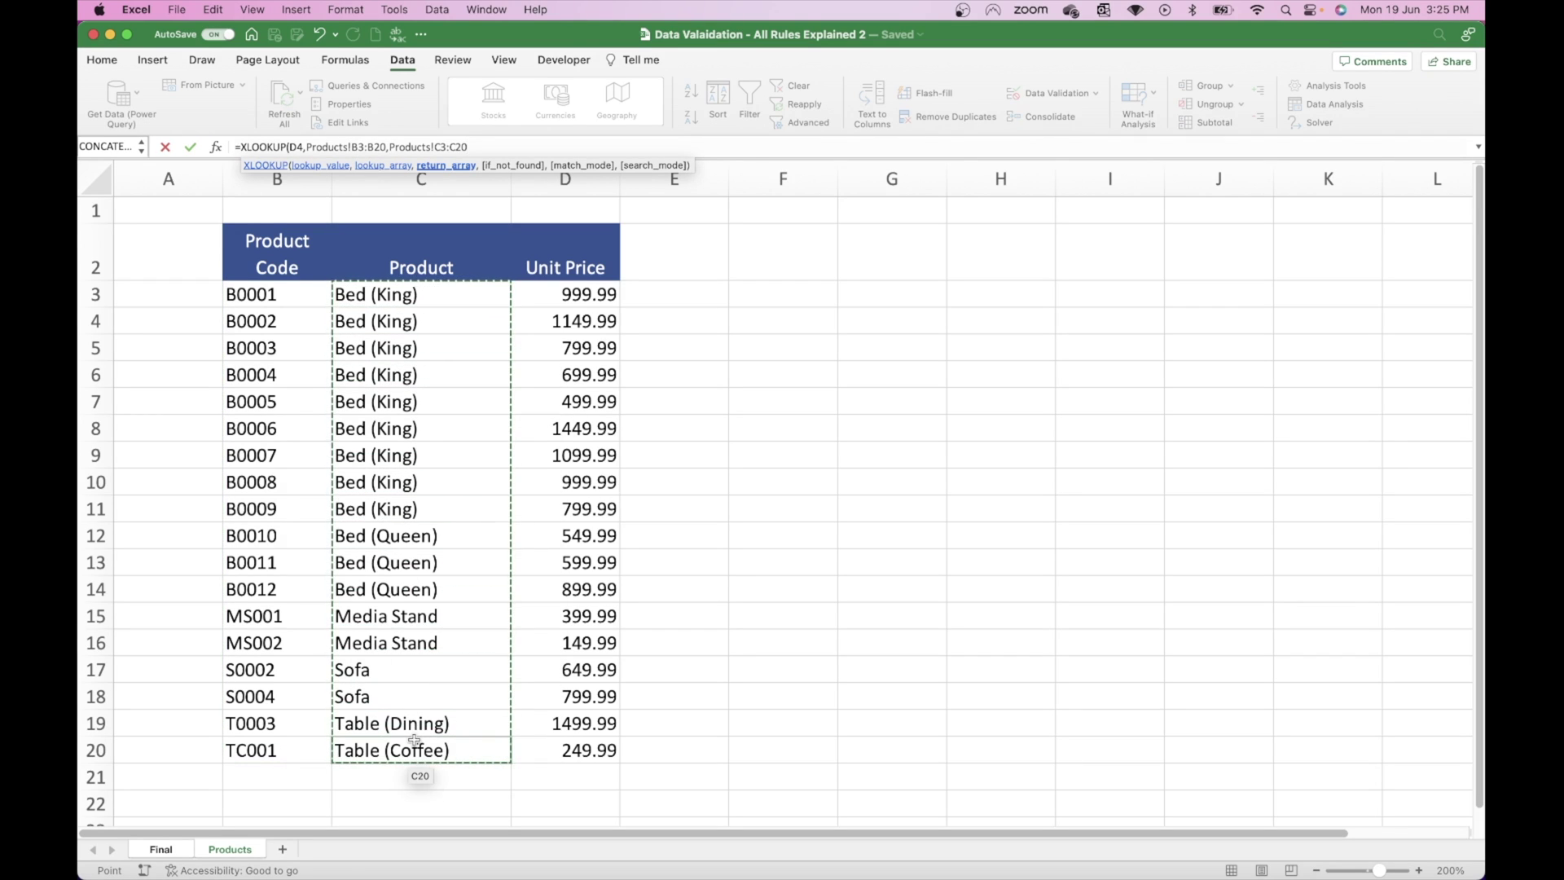
{"action": "key", "text": "Return"}
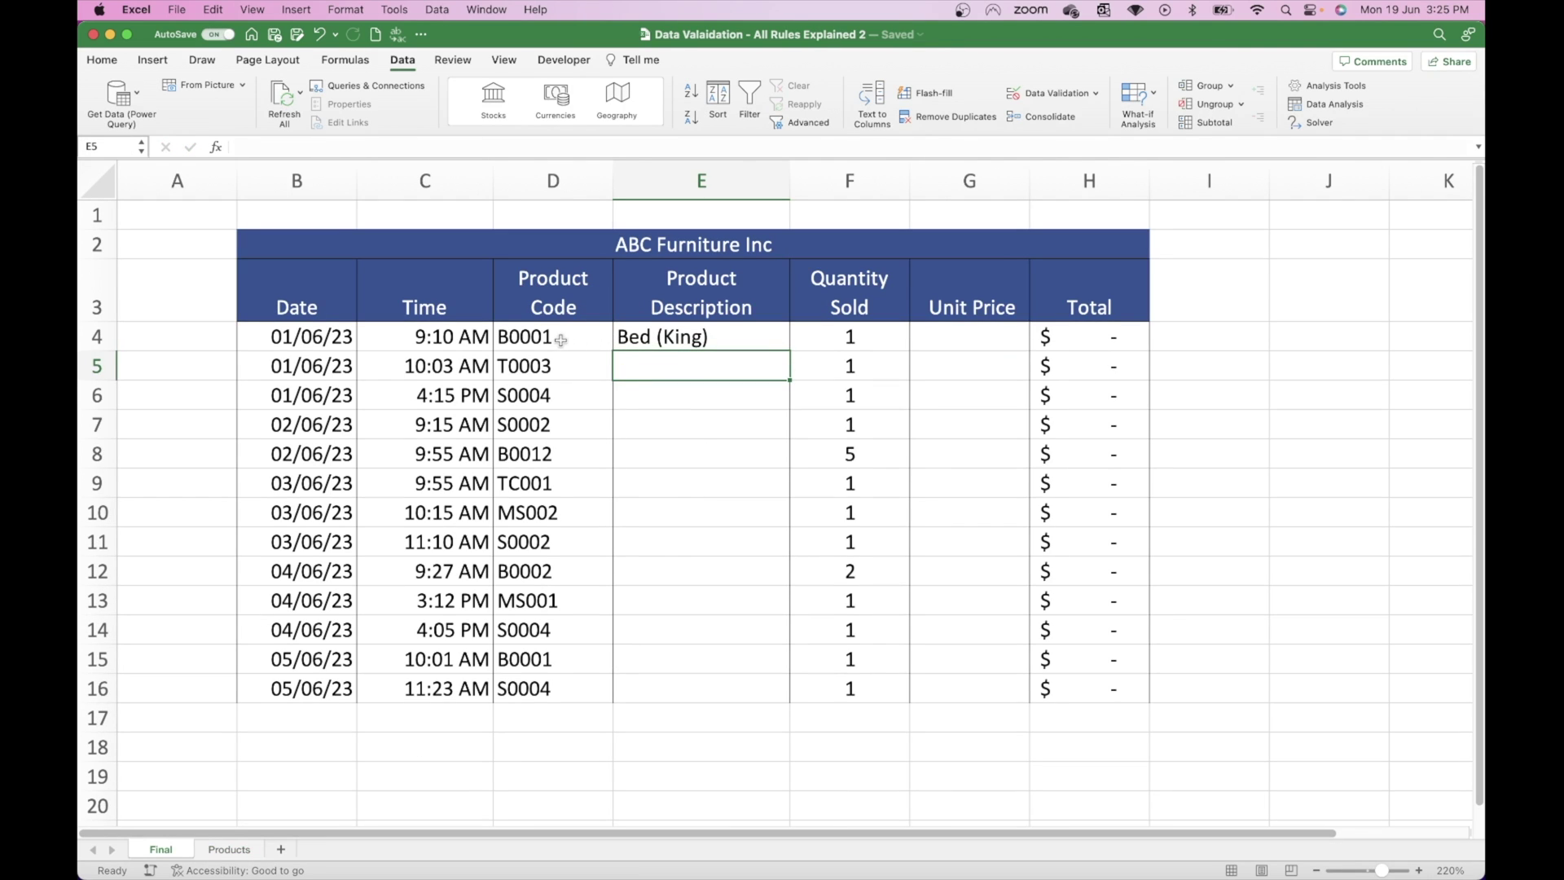
Step: Make the lookup ranges in E4 absolute as Products!$B$3:$B$20 and Products!$C$3:$C$20, and fill the formula down to E16
{"action": "double_click", "coordinate": [651, 335]}
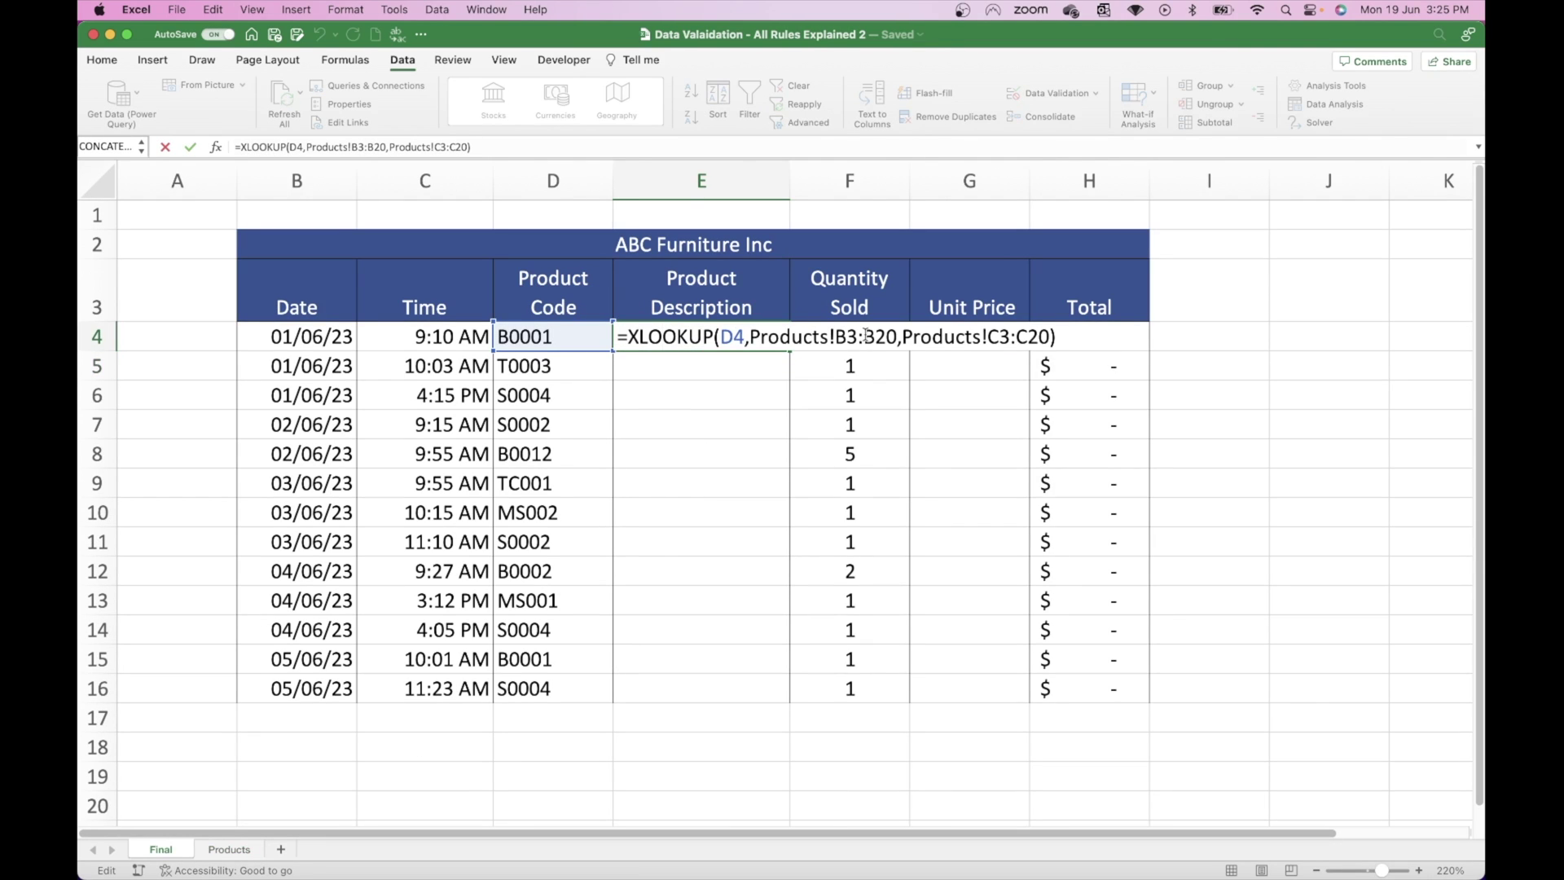
{"action": "left_click", "coordinate": [846, 337]}
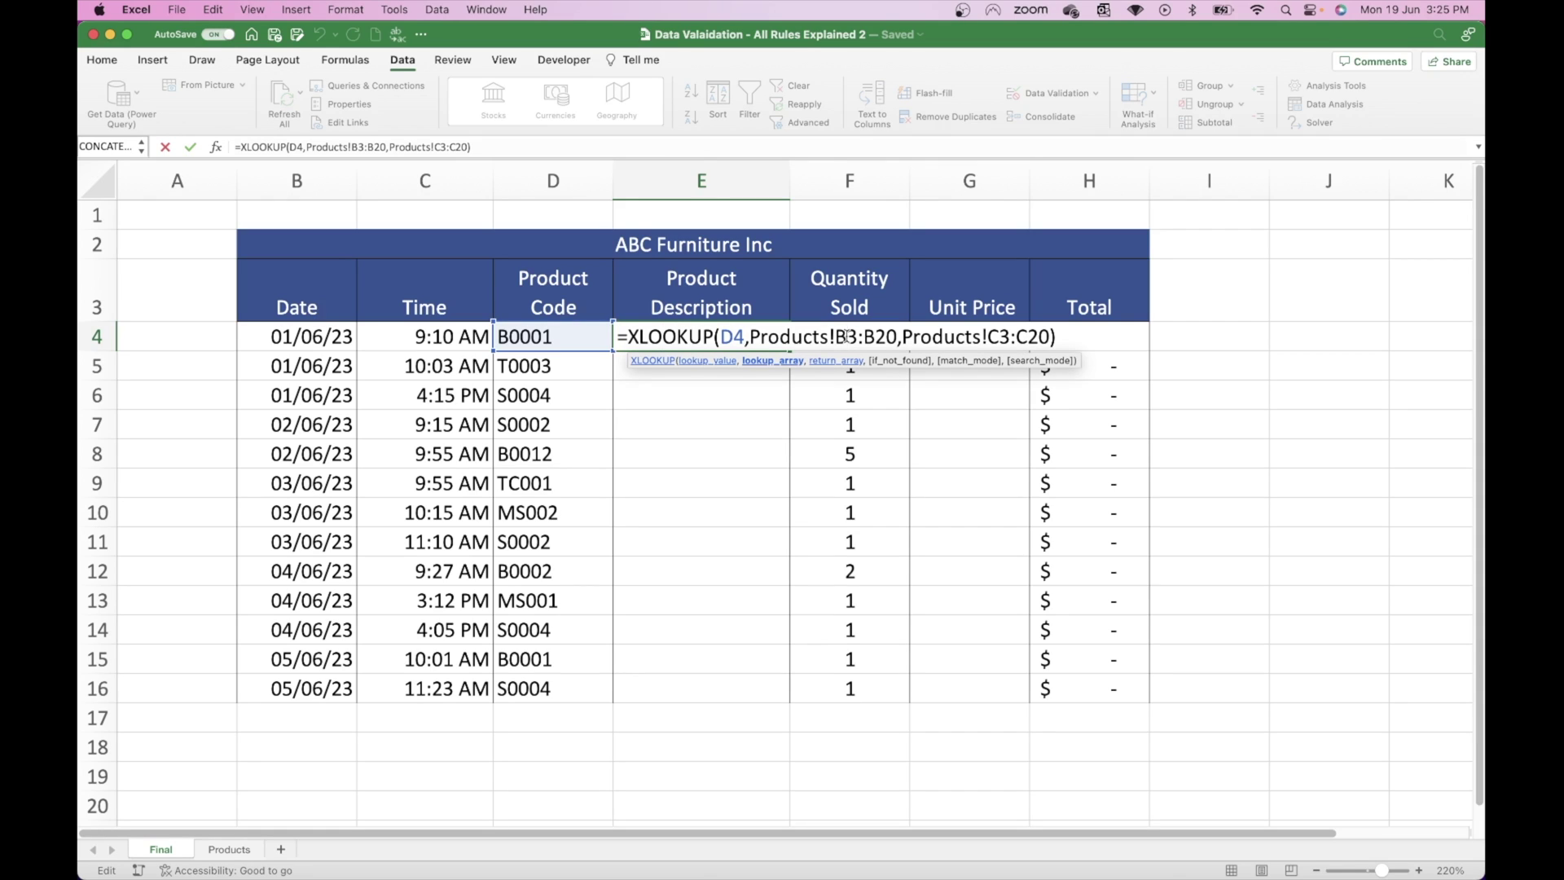
{"action": "key", "text": "F4"}
{"action": "key", "text": "Right"}
{"action": "key", "text": "F4"}
{"action": "key", "text": "Right"}
{"action": "key", "text": "Right"}
{"action": "key", "text": "Right"}
{"action": "key", "text": "Right"}
{"action": "key", "text": "Right"}
{"action": "key", "text": "Right"}
{"action": "key", "text": "Right"}
{"action": "key", "text": "Right"}
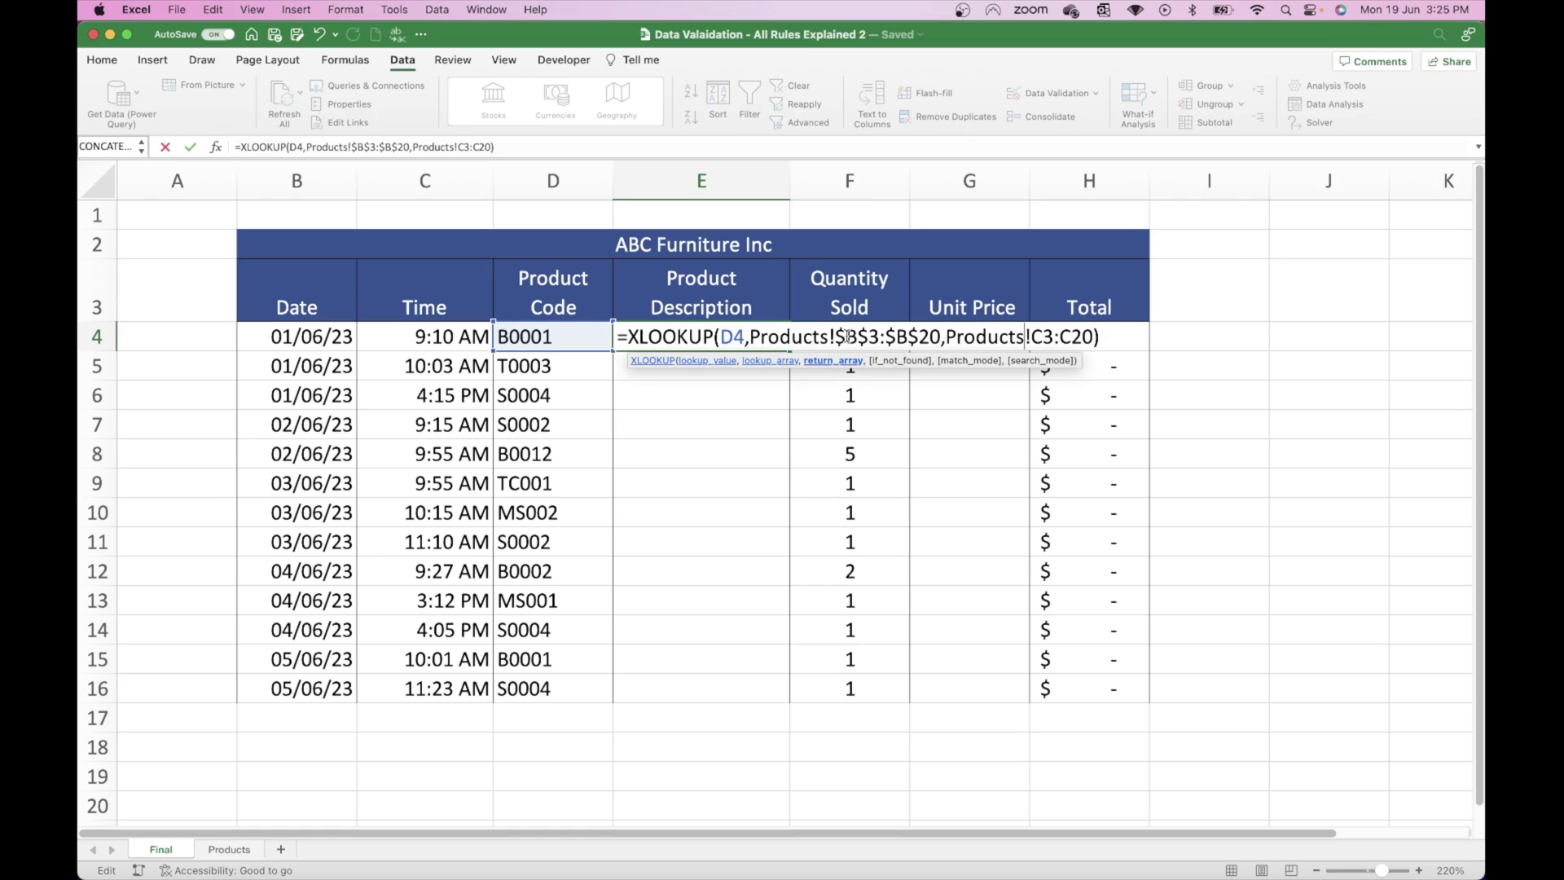
{"action": "key", "text": "F4"}
{"action": "key", "text": "F4"}
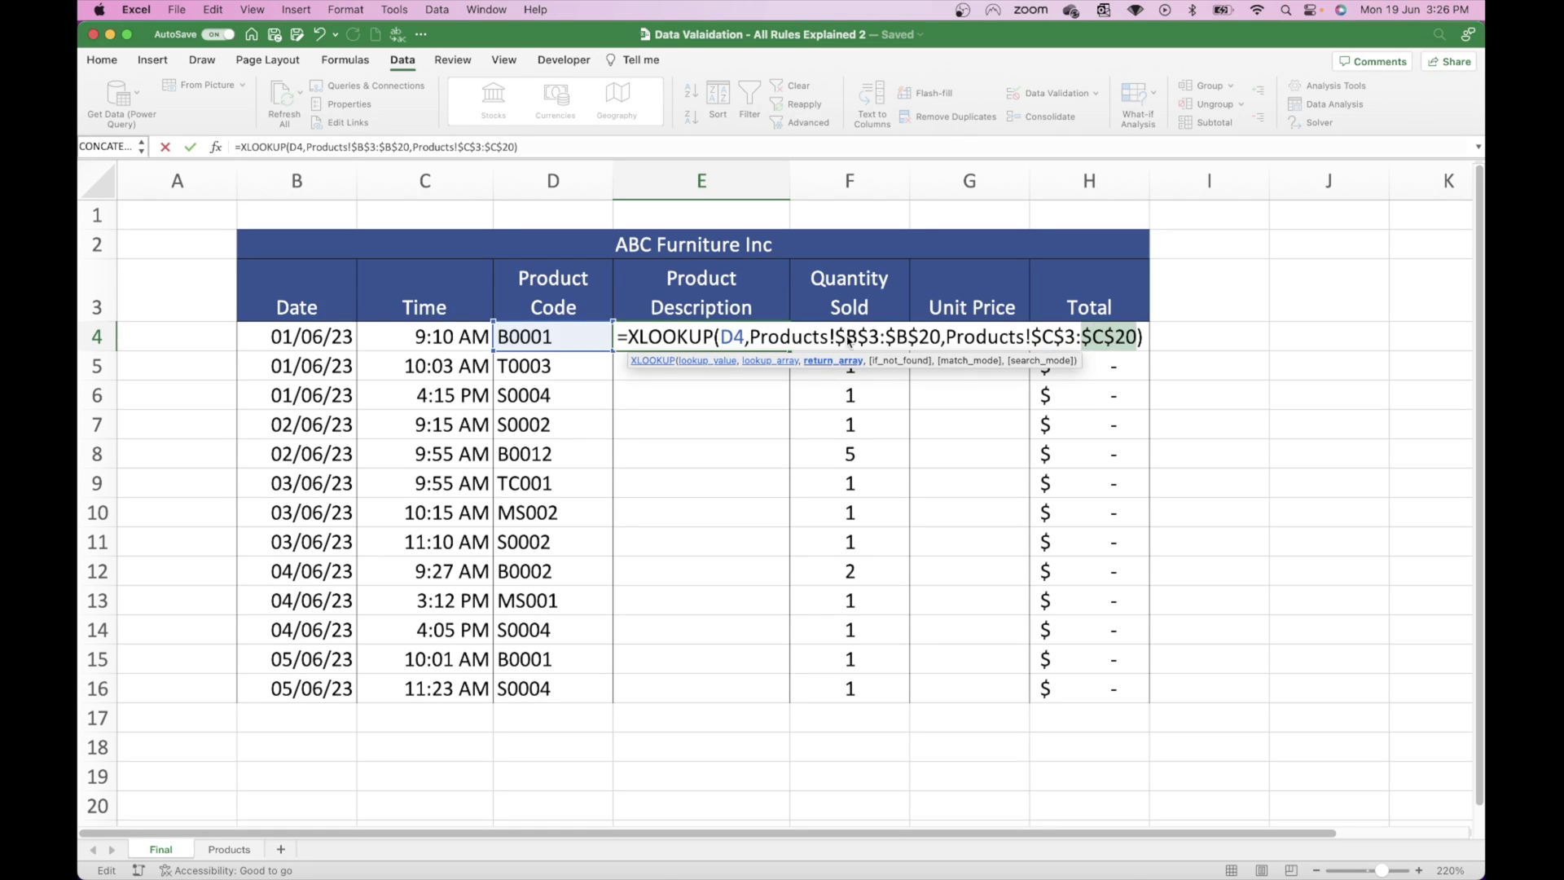
{"action": "key", "text": "Return"}
{"action": "left_click", "coordinate": [770, 338]}
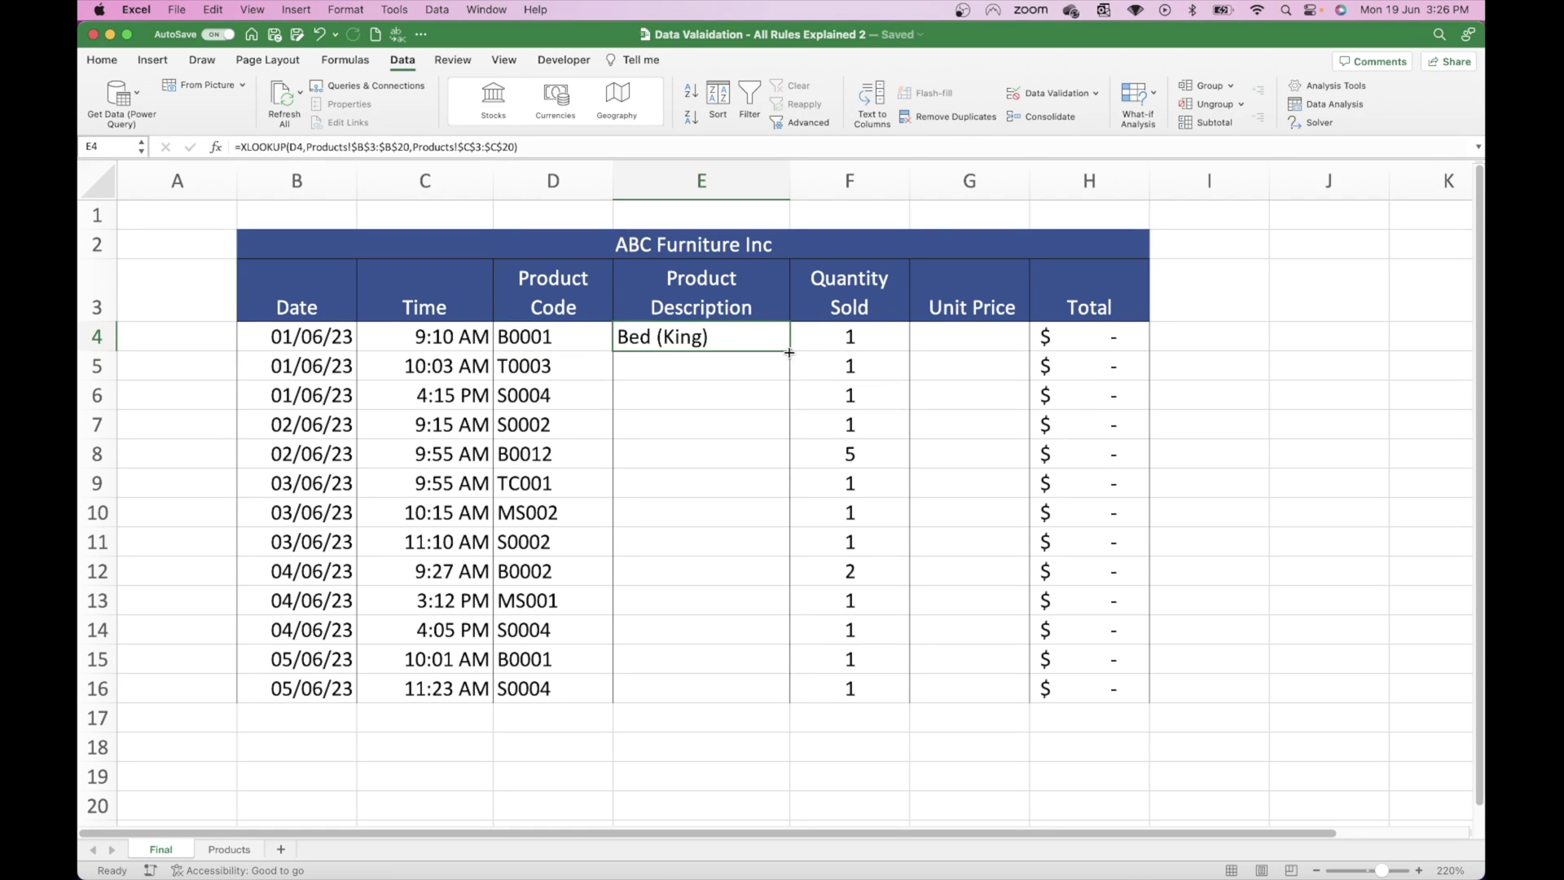
{"action": "double_click", "coordinate": [789, 352]}
Step: Compare the descriptions returned for codes T0003 and B0001 with their entries on the Products sheet
{"action": "left_click", "coordinate": [555, 366]}
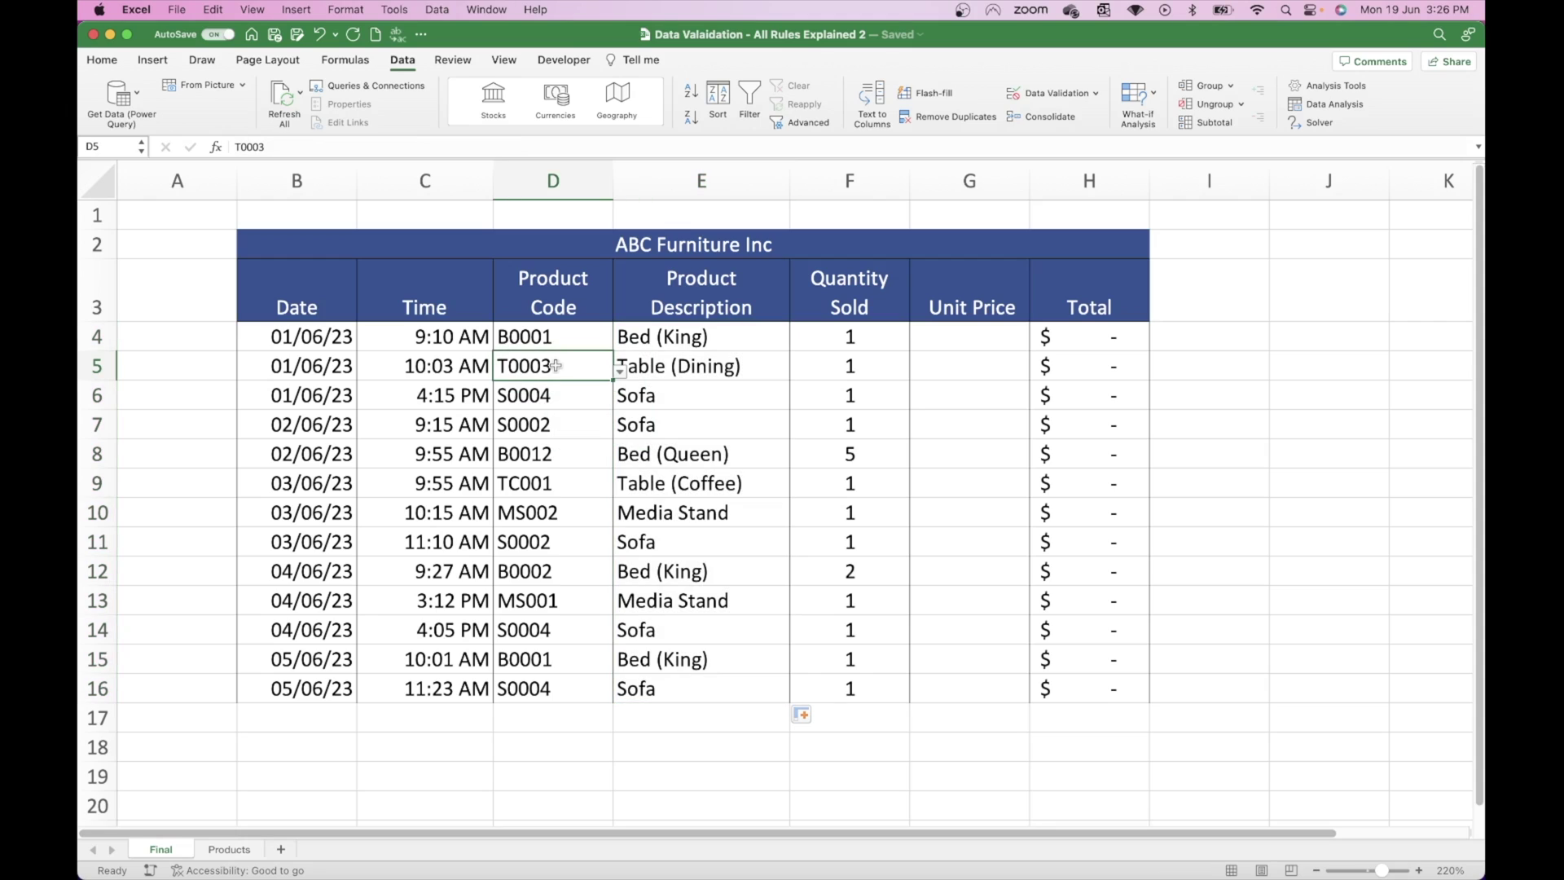
{"action": "left_click", "coordinate": [680, 372]}
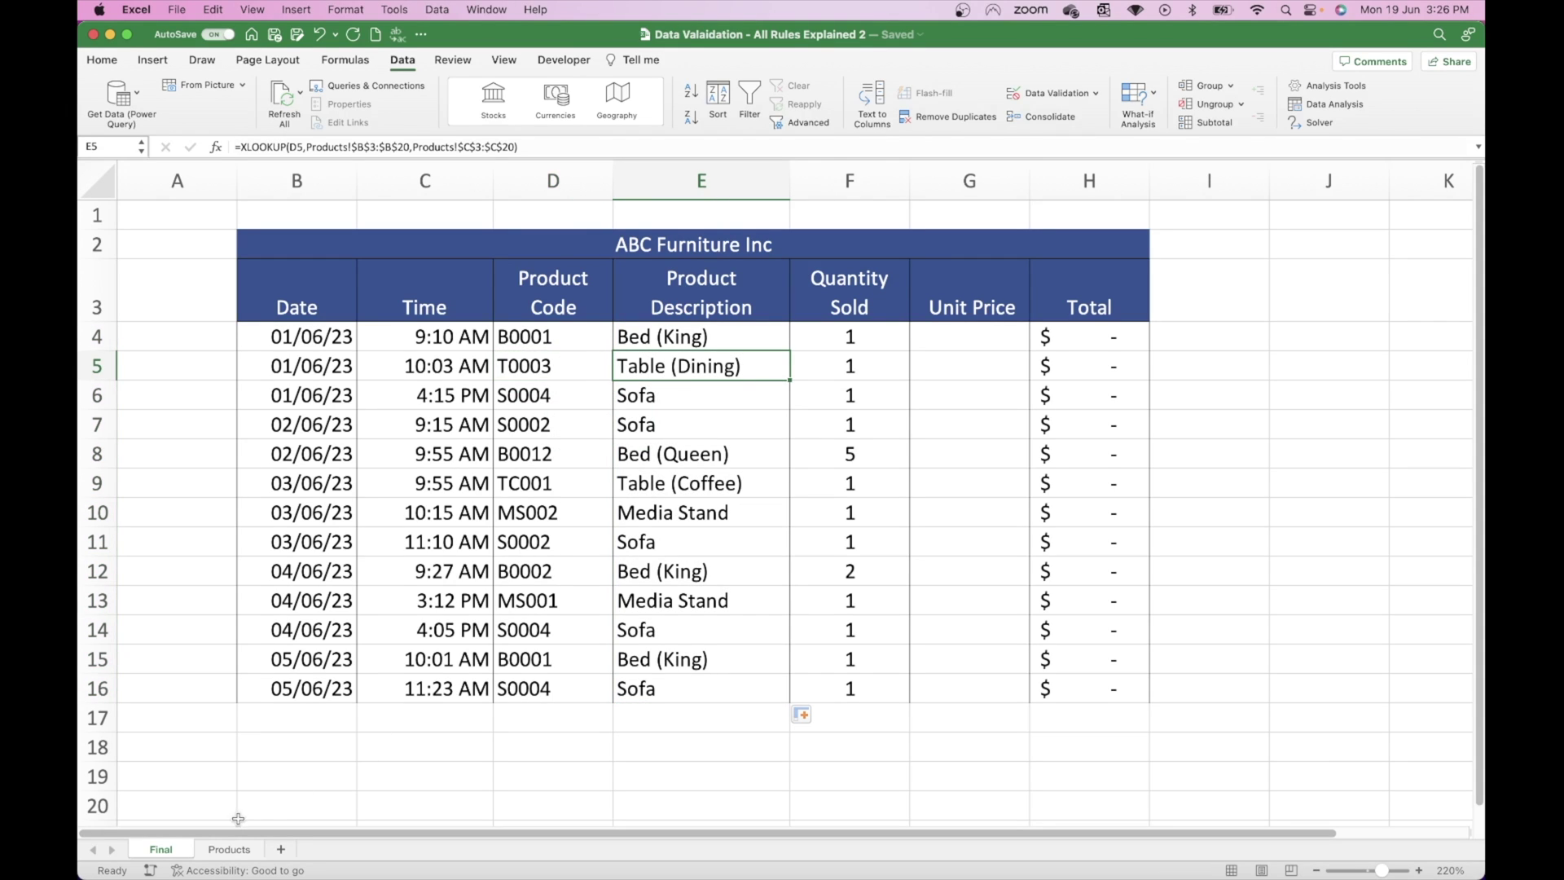
{"action": "left_click", "coordinate": [229, 849]}
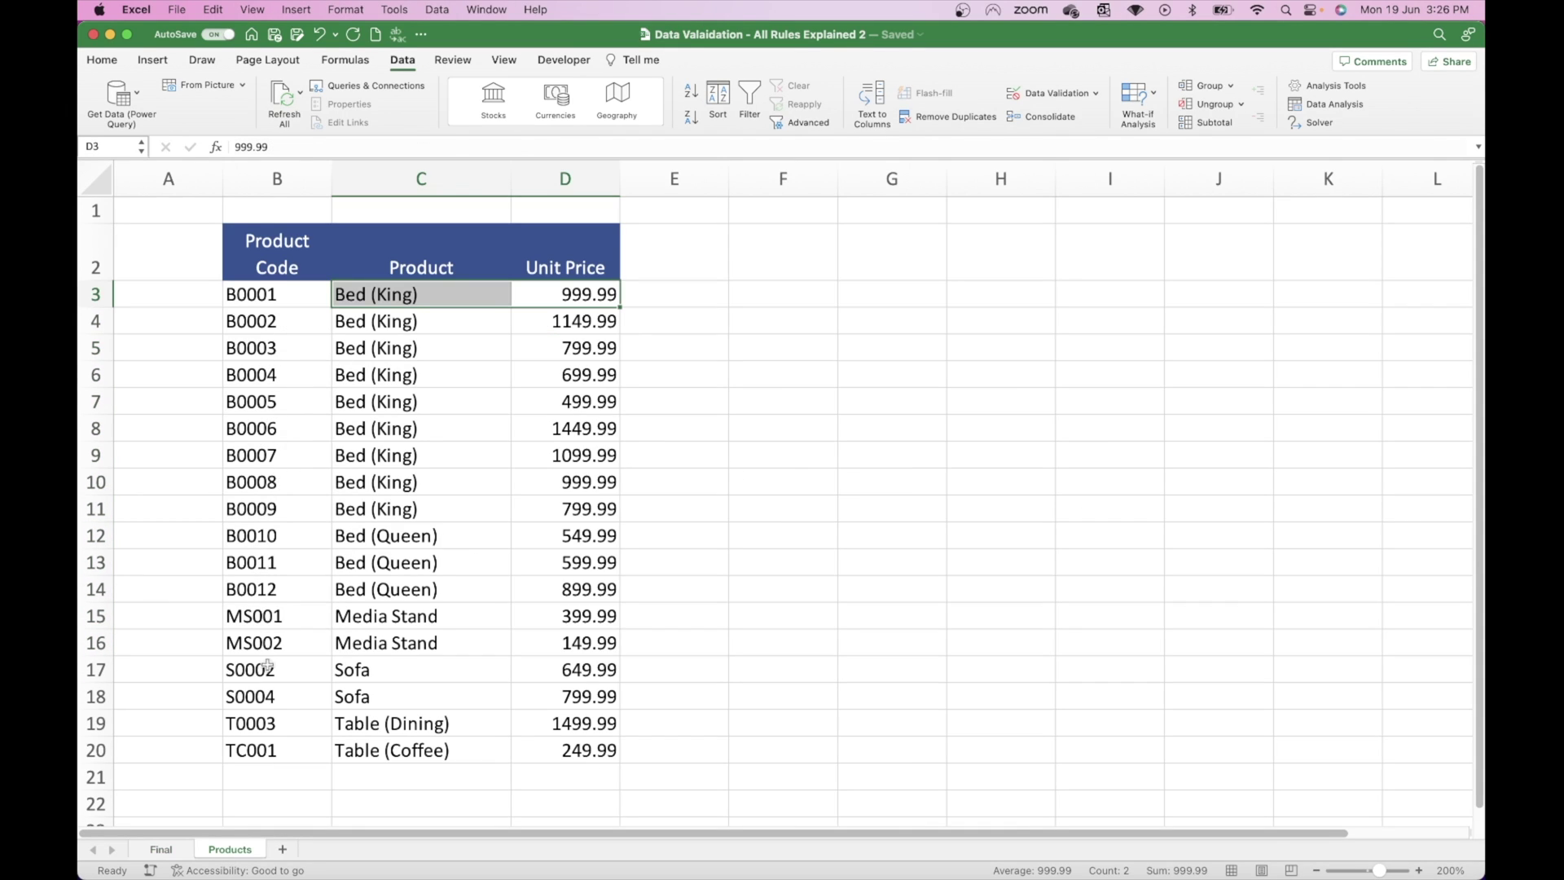
{"action": "left_click", "coordinate": [357, 723]}
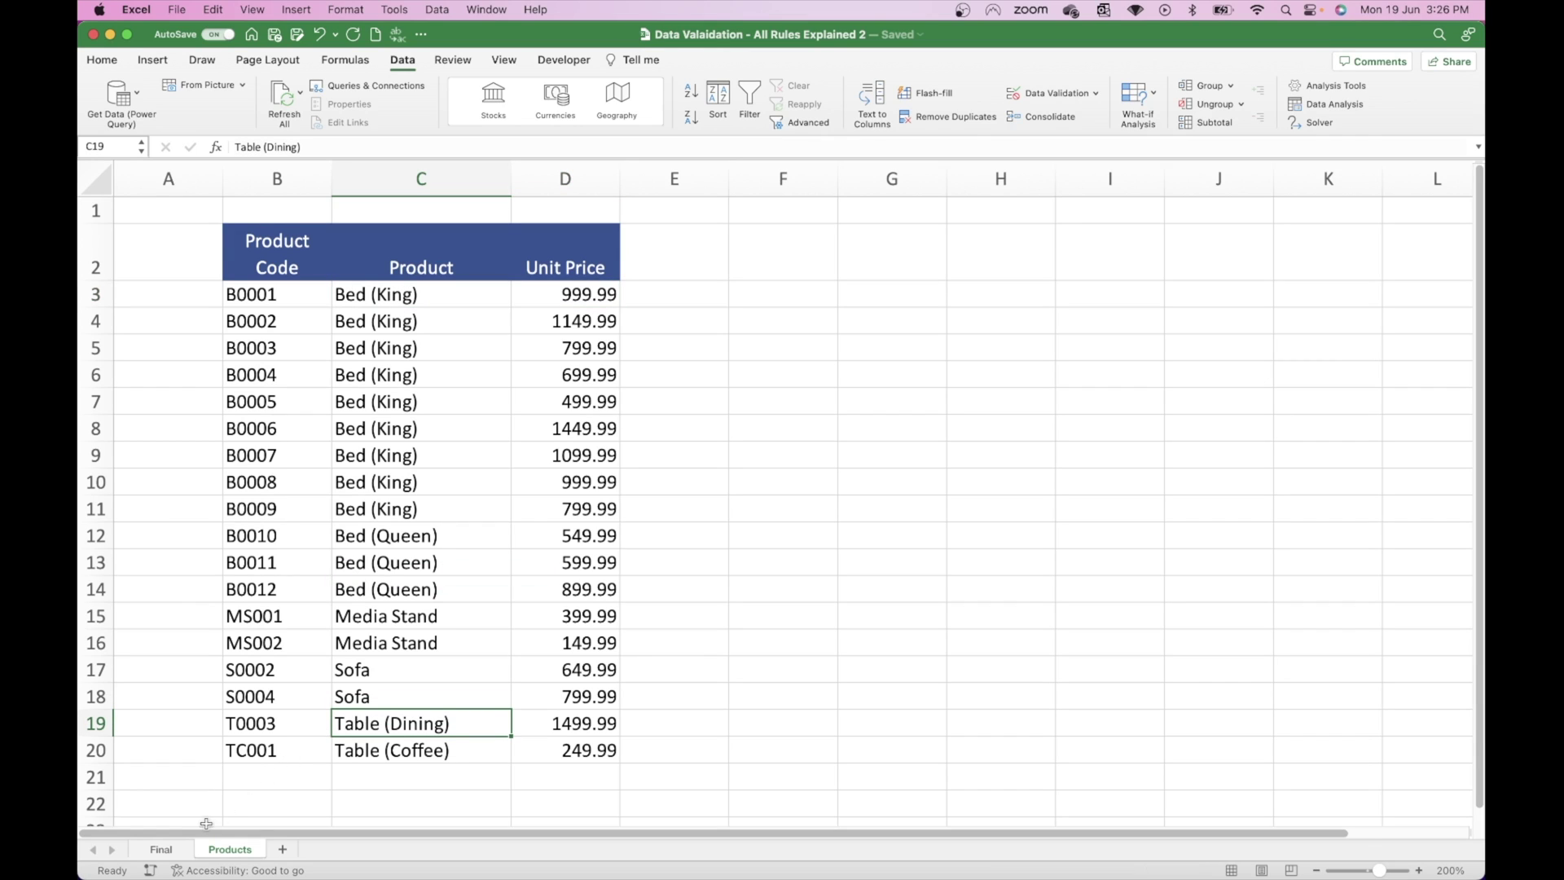
{"action": "left_click", "coordinate": [167, 850]}
{"action": "left_click", "coordinate": [536, 341]}
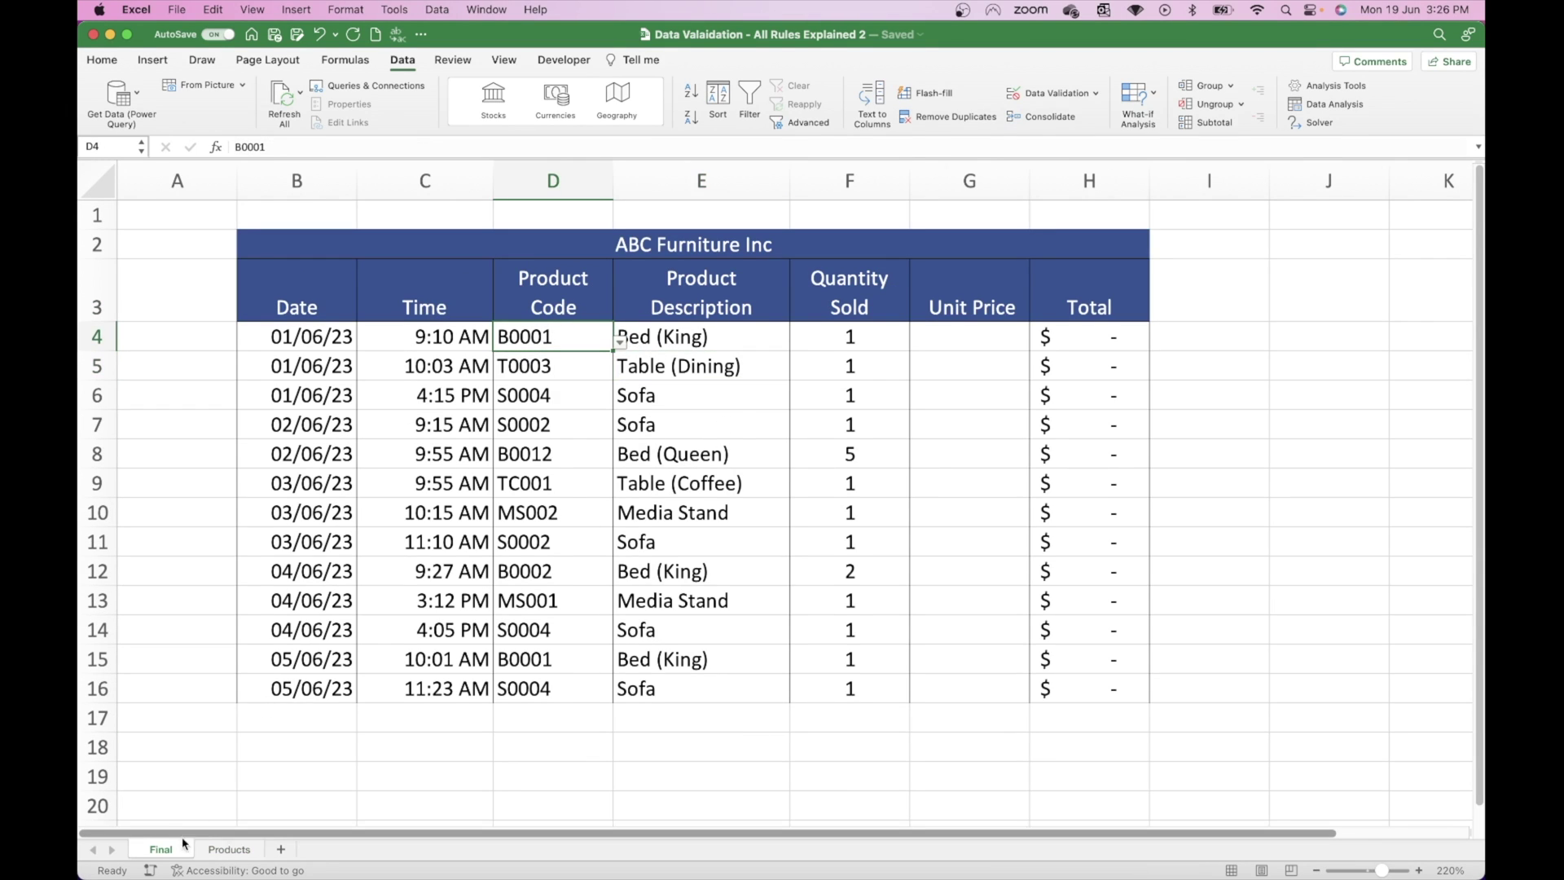
{"action": "left_click", "coordinate": [227, 849]}
{"action": "left_click", "coordinate": [262, 284]}
{"action": "left_click", "coordinate": [397, 294]}
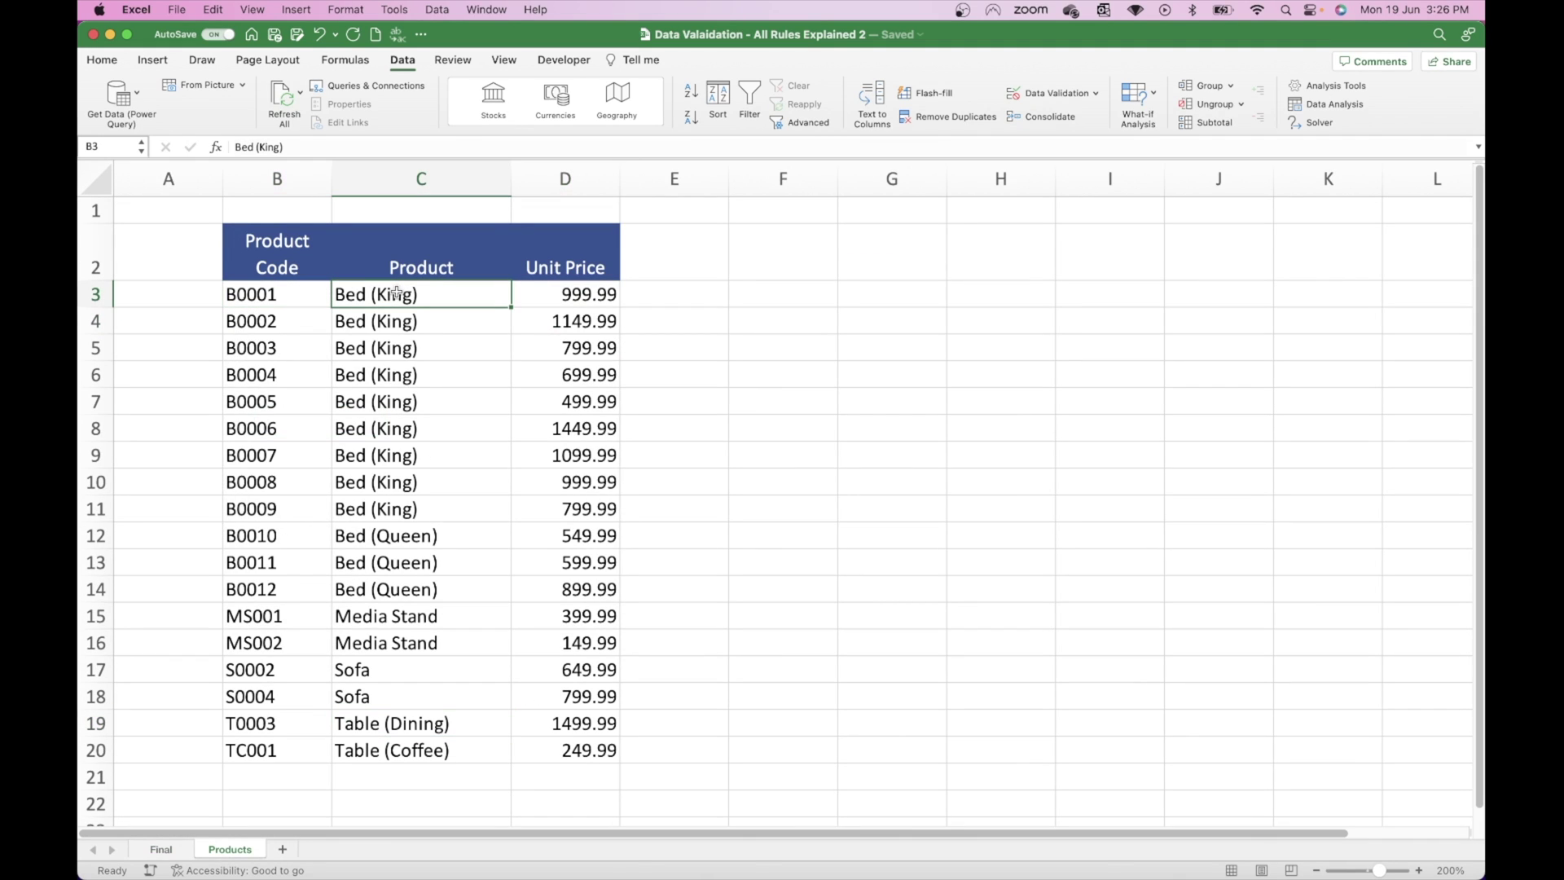
{"action": "left_click", "coordinate": [162, 850]}
Step: Enter =XLOOKUP(D4,Products!B3:B20,Products!D3:D20) in G4 to return the unit price for the code in D4
{"action": "left_click", "coordinate": [975, 334]}
{"action": "type", "text": "=xlo"}
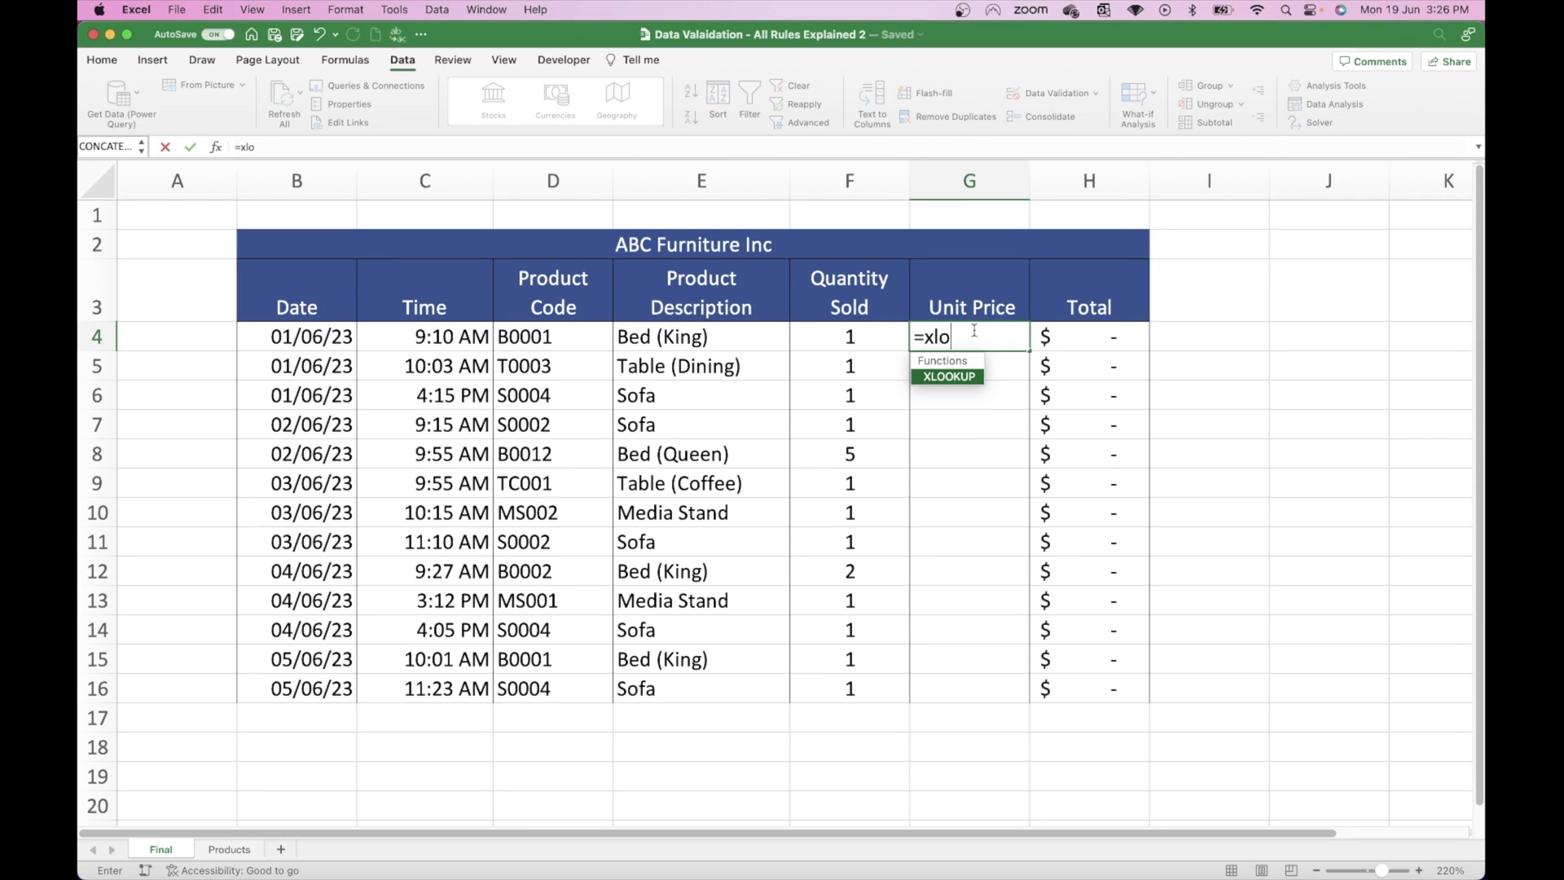
{"action": "key", "text": "Tab"}
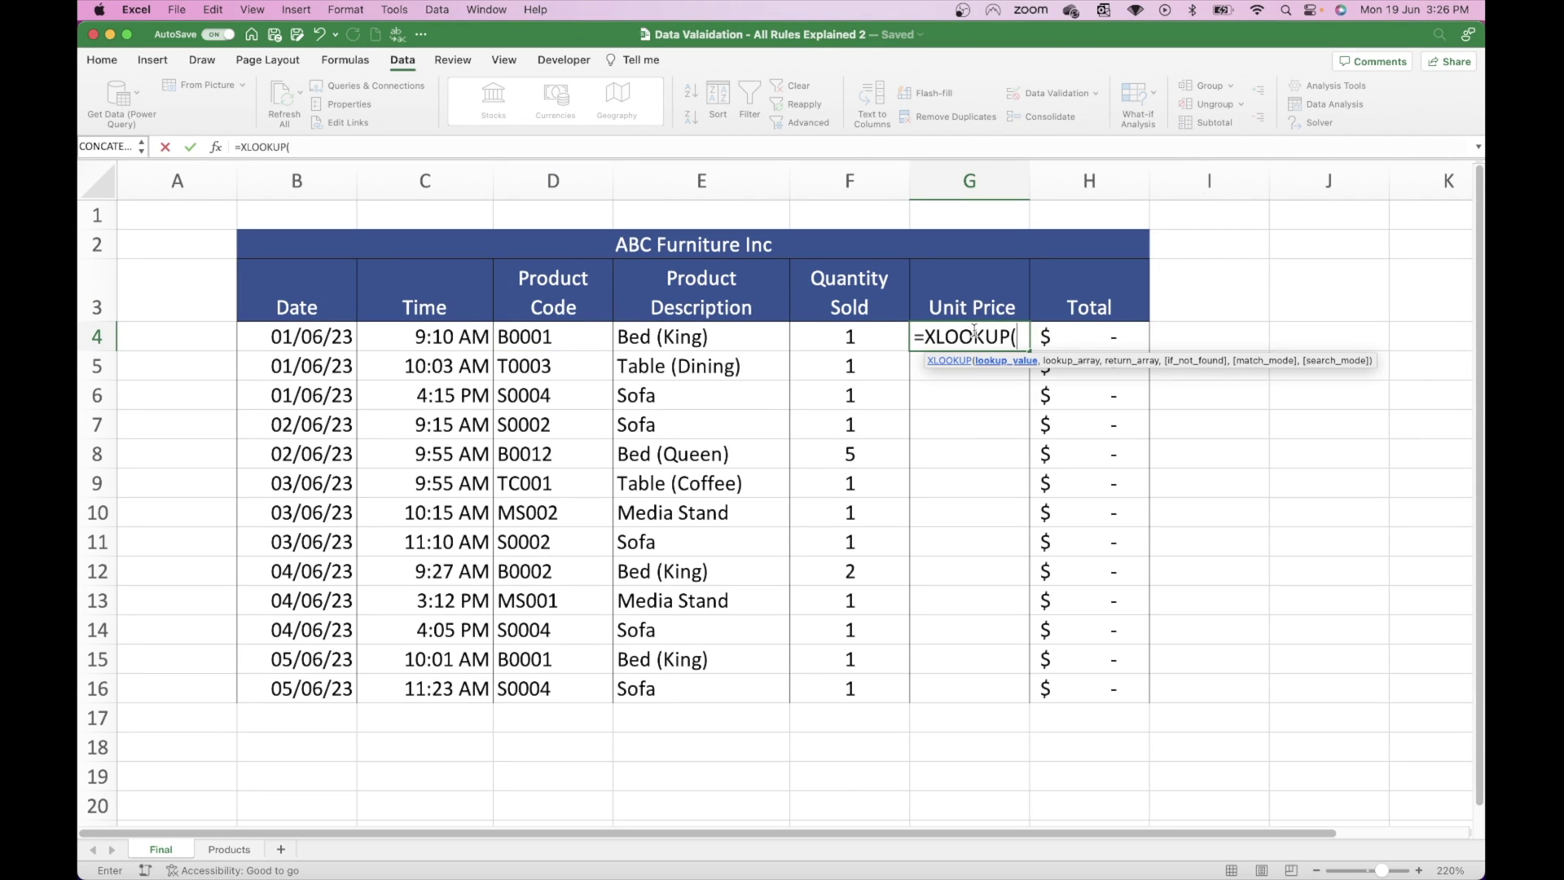
{"action": "left_click", "coordinate": [583, 335]}
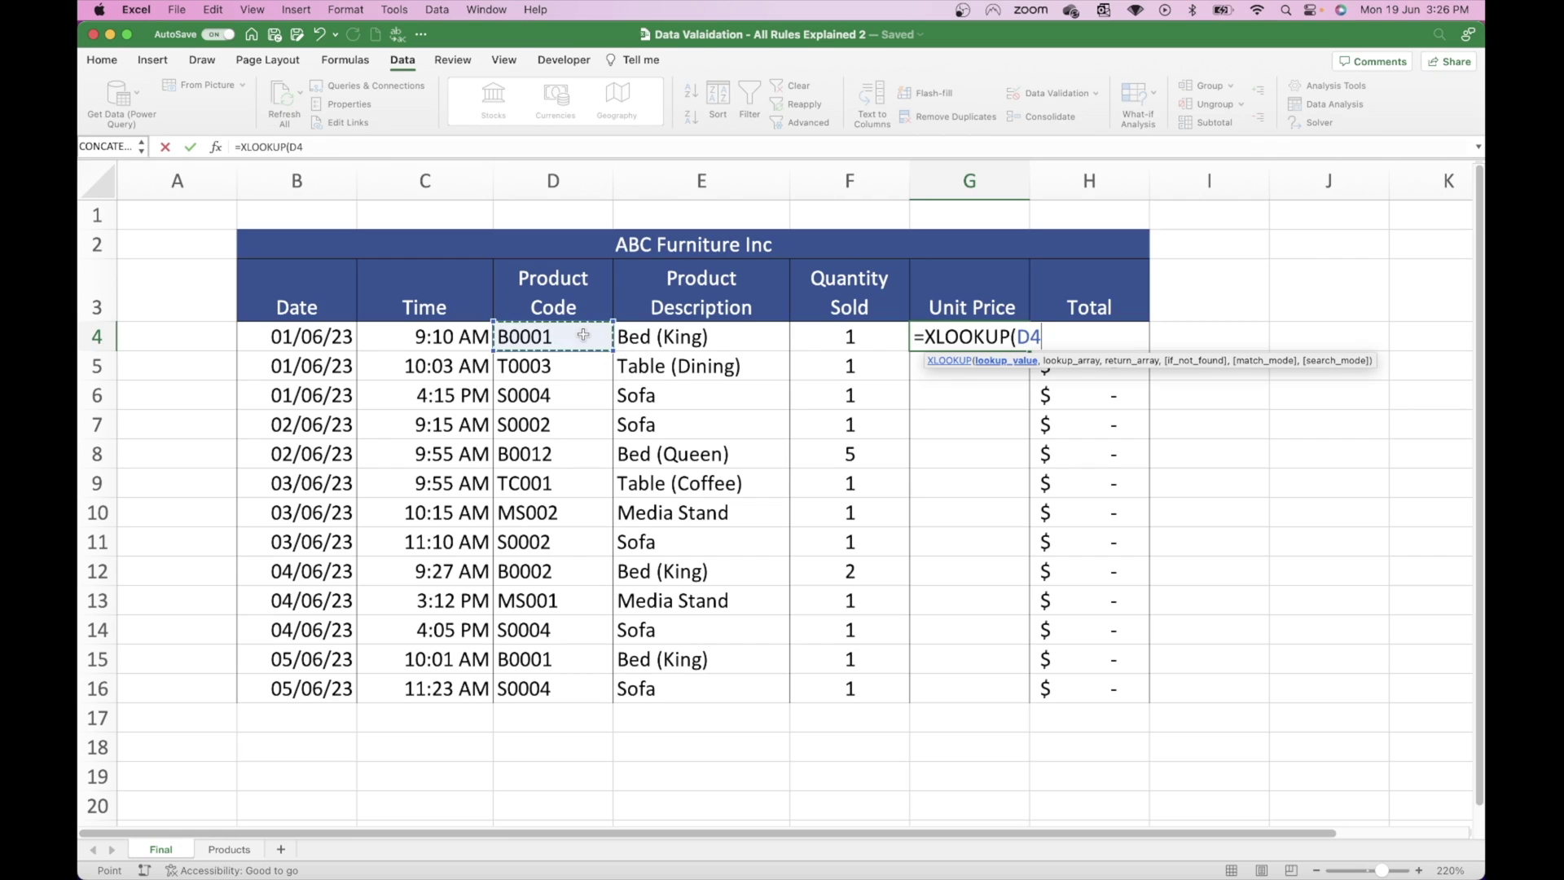
{"action": "type", "text": ","}
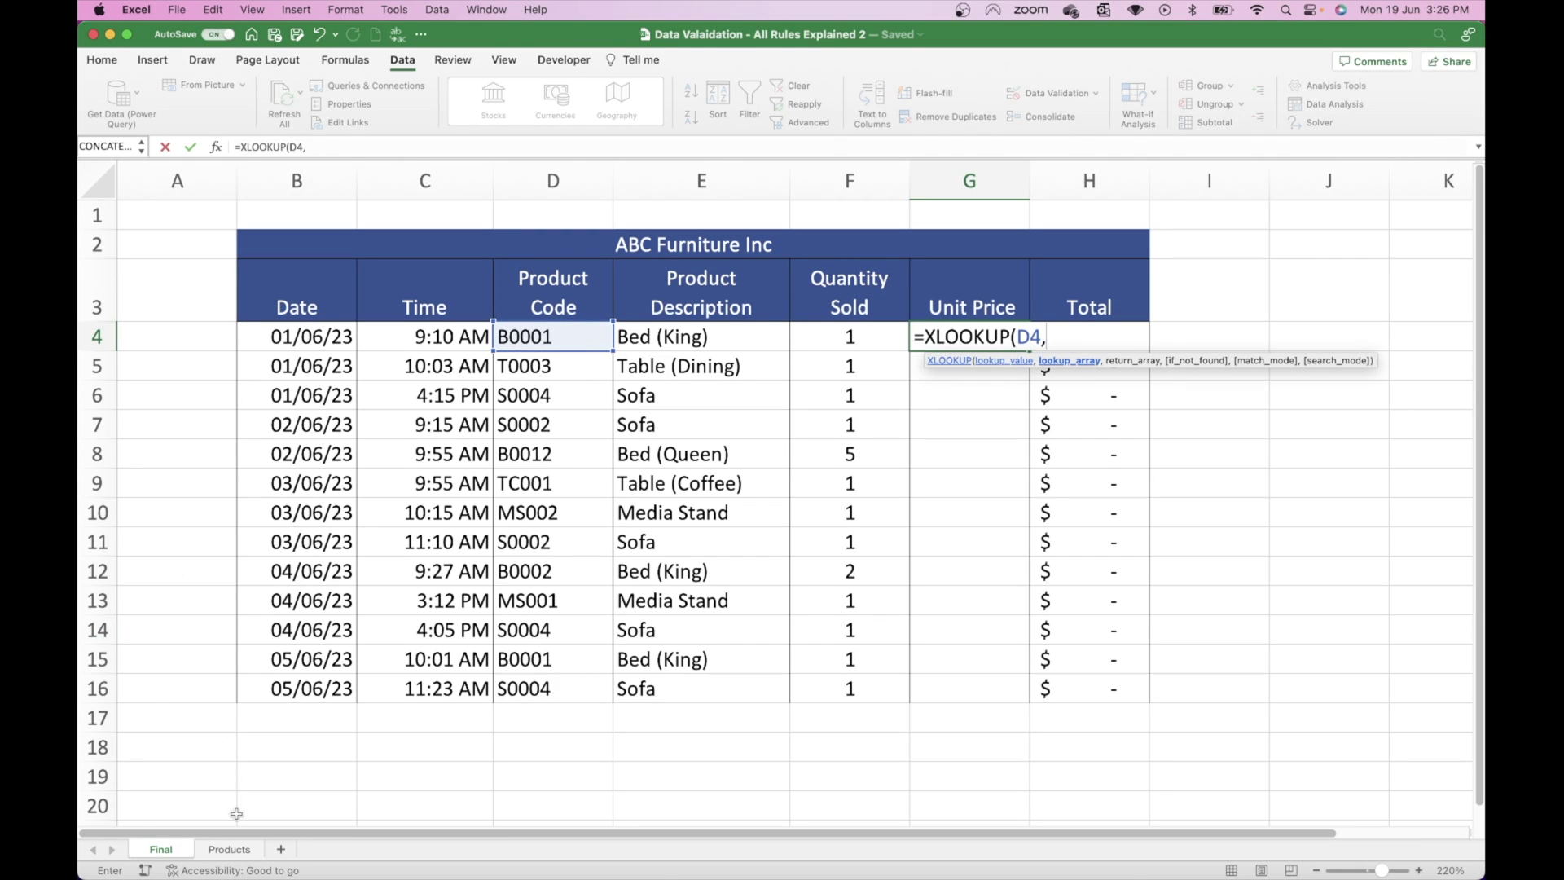
{"action": "left_click", "coordinate": [229, 850]}
{"action": "left_click_drag", "start_coordinate": [245, 295], "coordinate": [252, 742]}
{"action": "type", "text": ","}
{"action": "left_click_drag", "start_coordinate": [571, 295], "coordinate": [580, 751]}
{"action": "key", "text": "Return"}
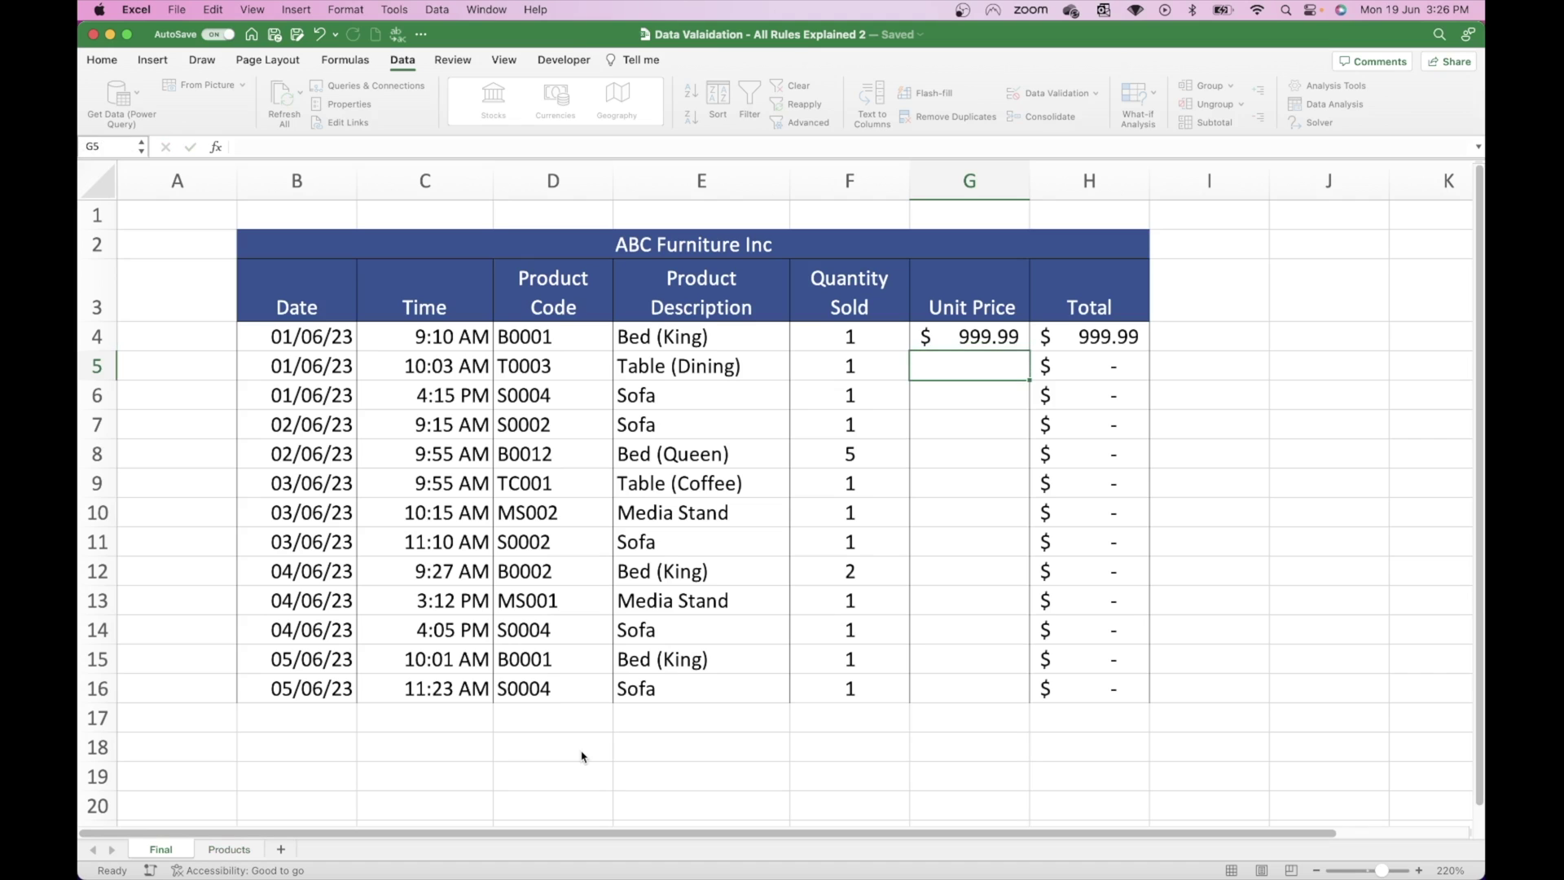
Step: Make the lookup ranges in G4 absolute as Products!$B$3:$B$20 and Products!$D$3:$D$20, and fill the formula down to G16
{"action": "double_click", "coordinate": [959, 338]}
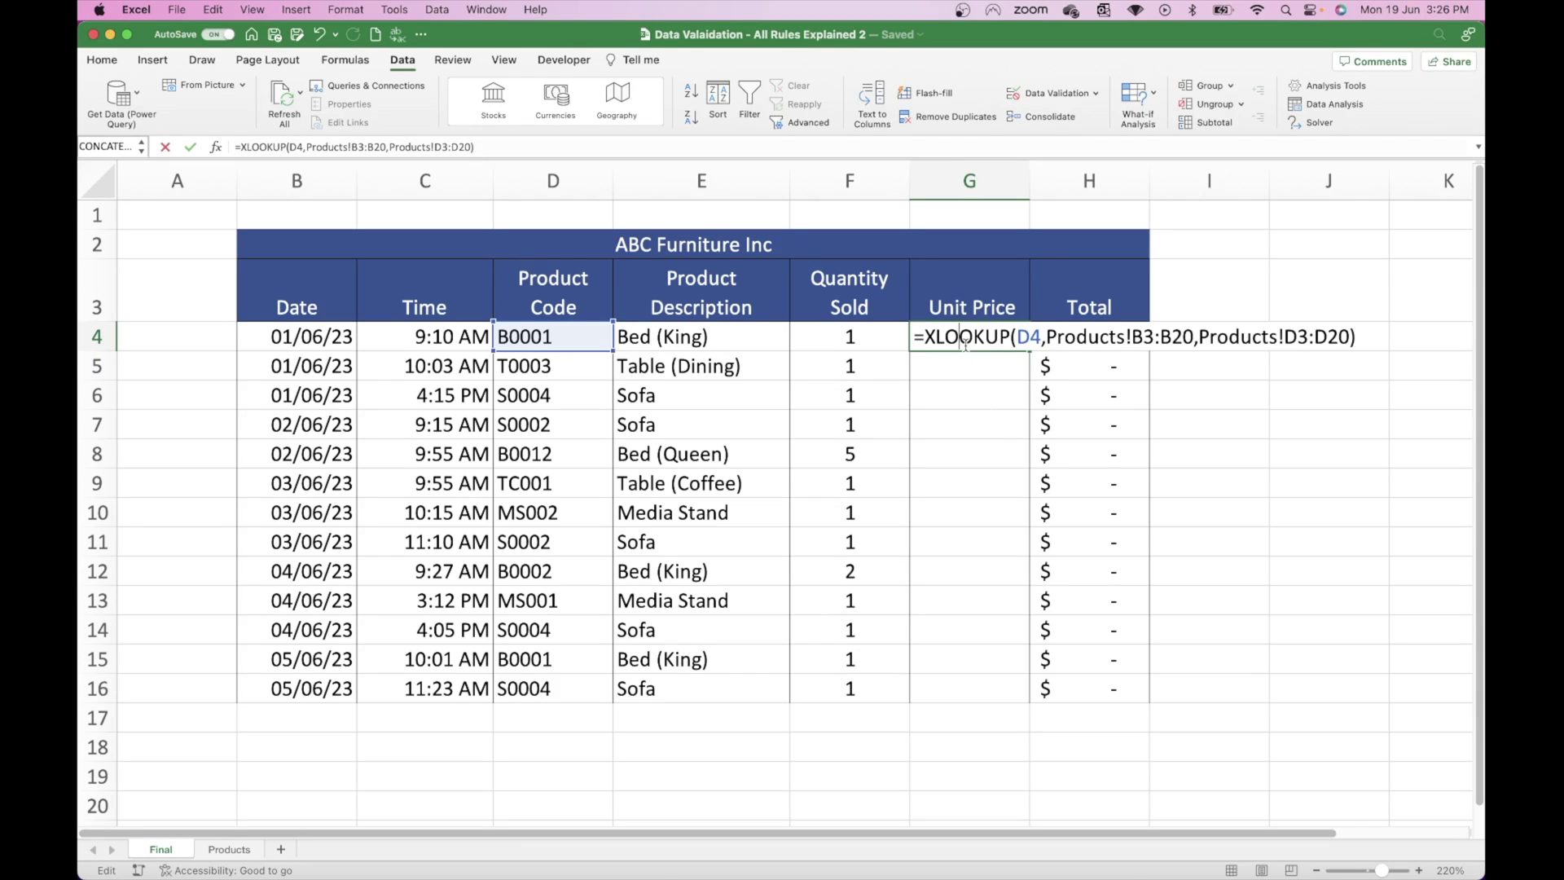
{"action": "left_click", "coordinate": [1144, 337]}
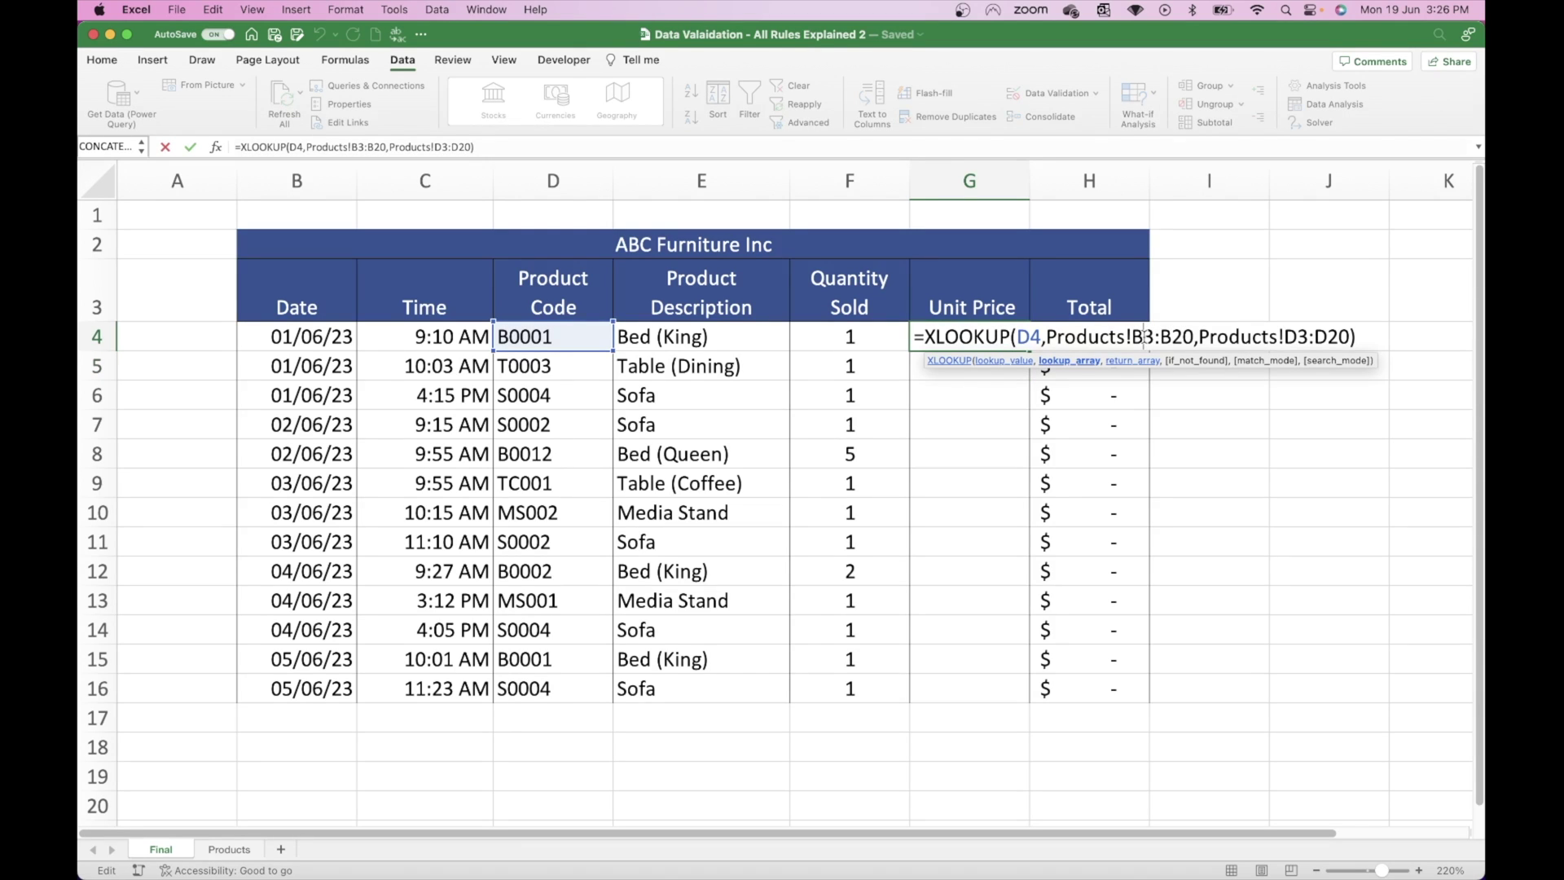
{"action": "key", "text": "F4"}
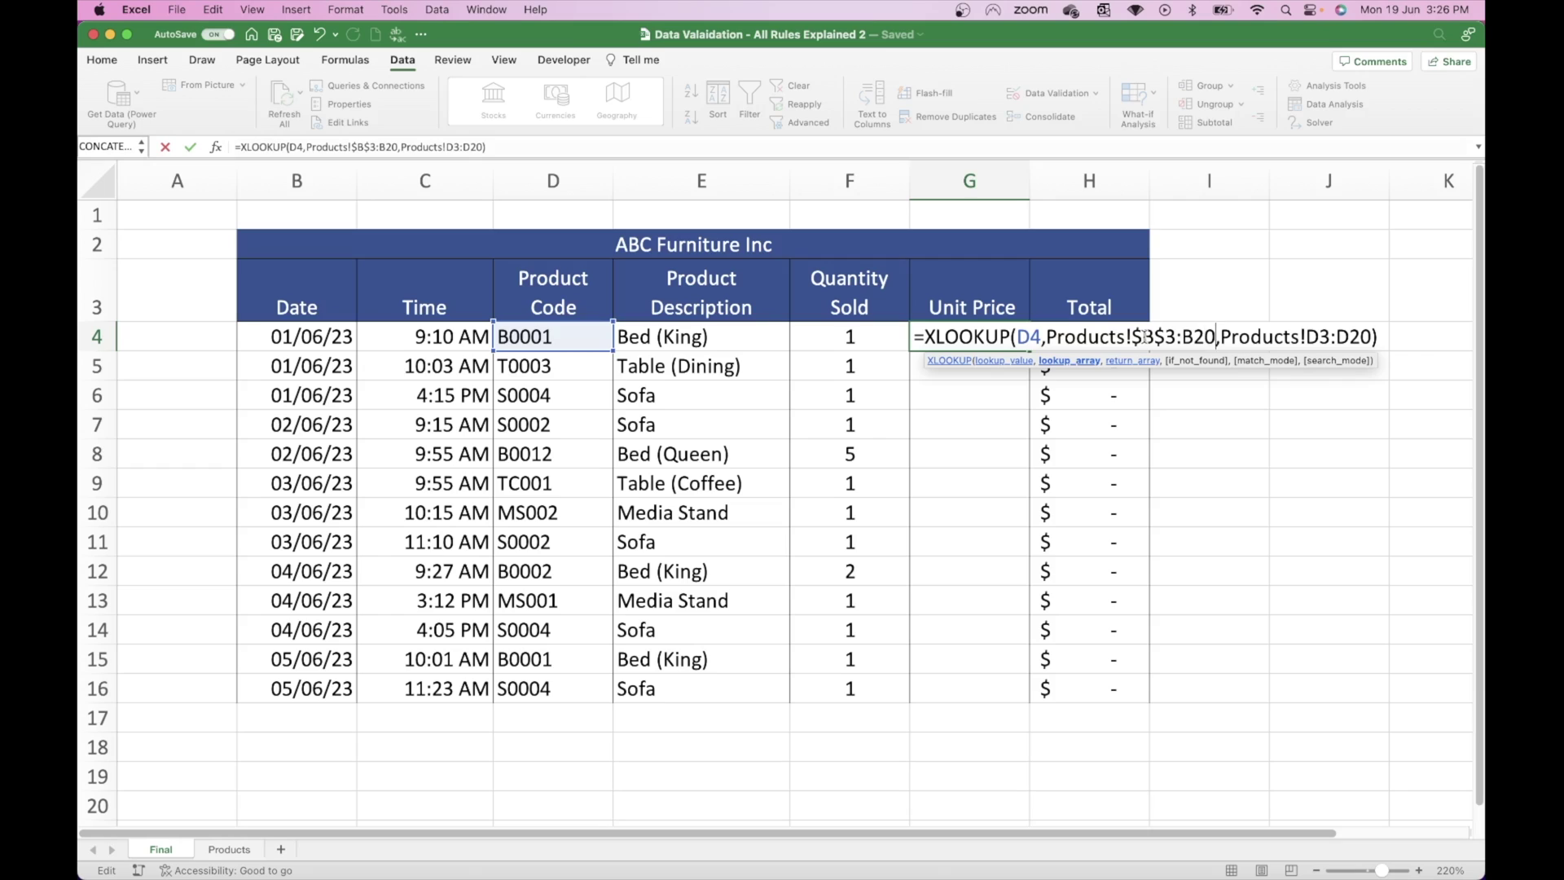
{"action": "key", "text": "F4"}
{"action": "key", "text": "Right"}
{"action": "key", "text": "Right"}
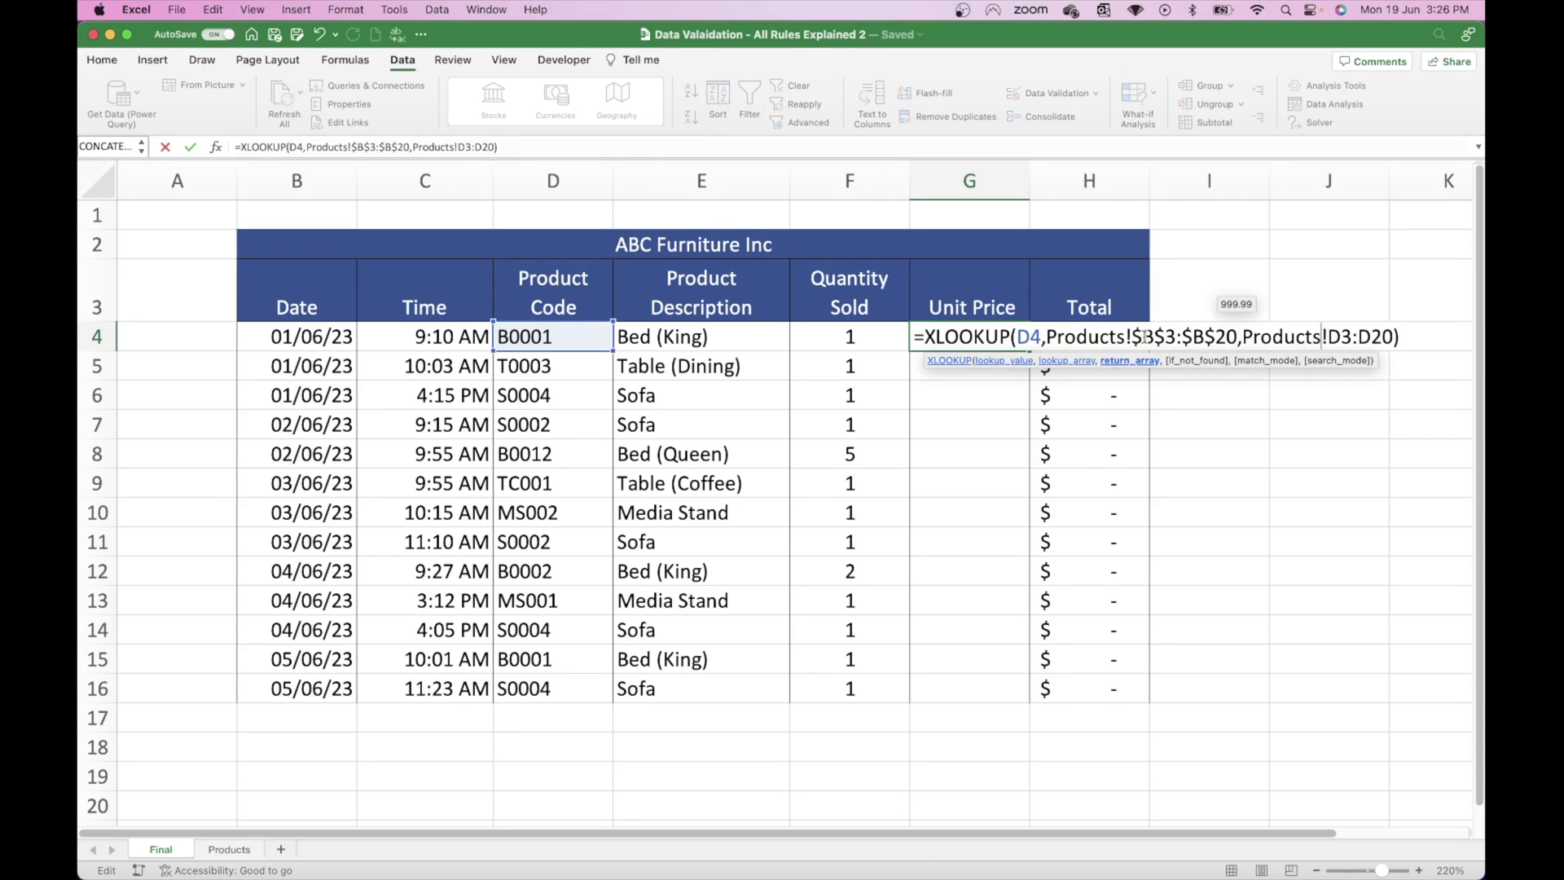
{"action": "key", "text": "Right"}
{"action": "key", "text": "Right"}
{"action": "key", "text": "F4"}
{"action": "key", "text": "Tab"}
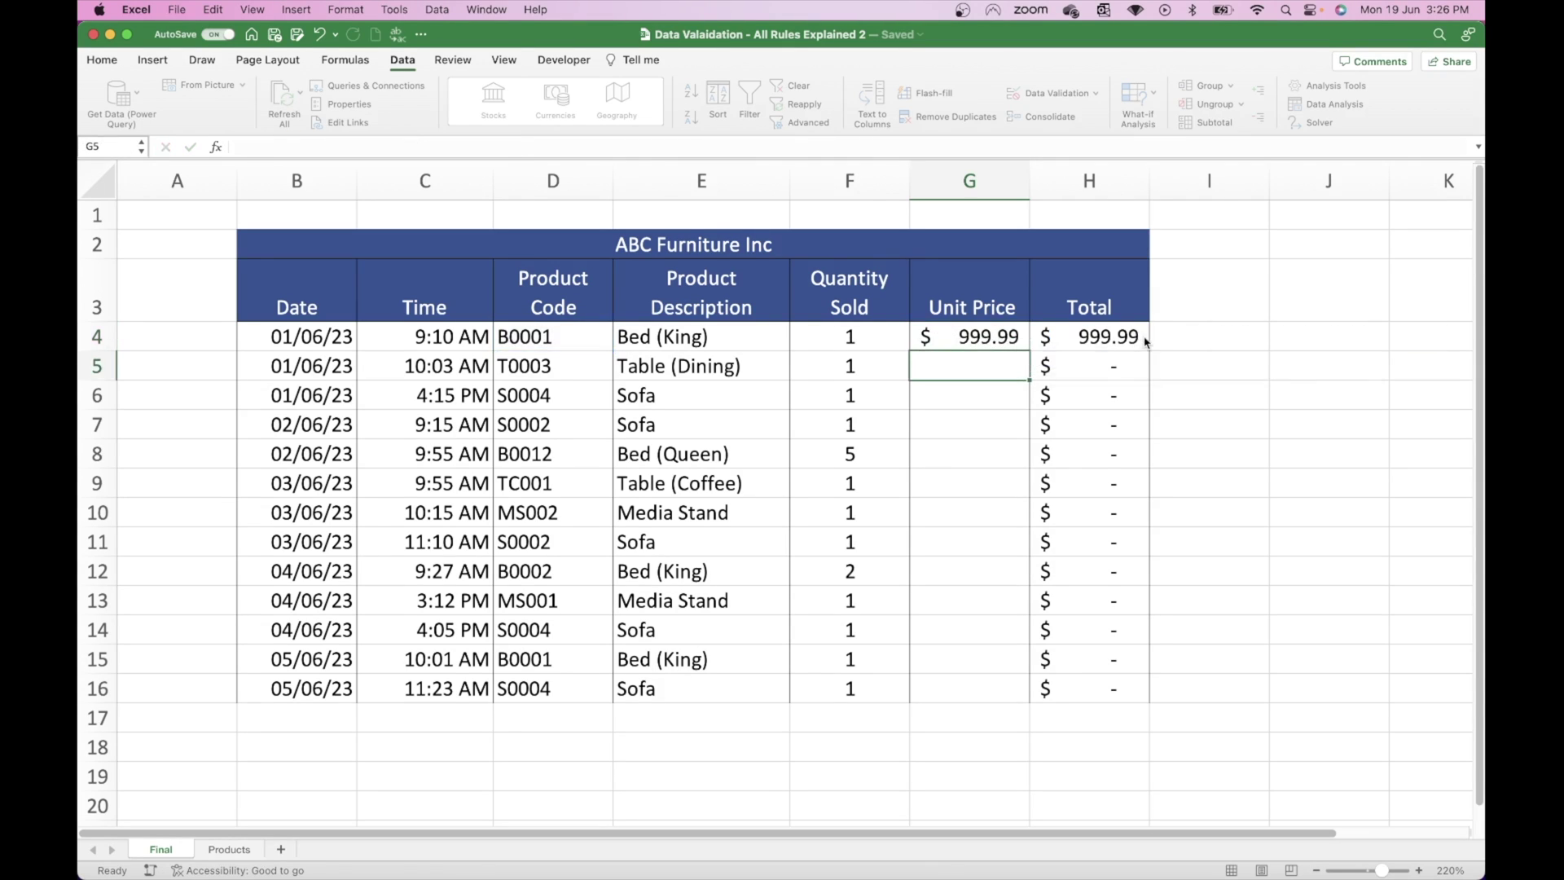
{"action": "left_click", "coordinate": [1014, 345]}
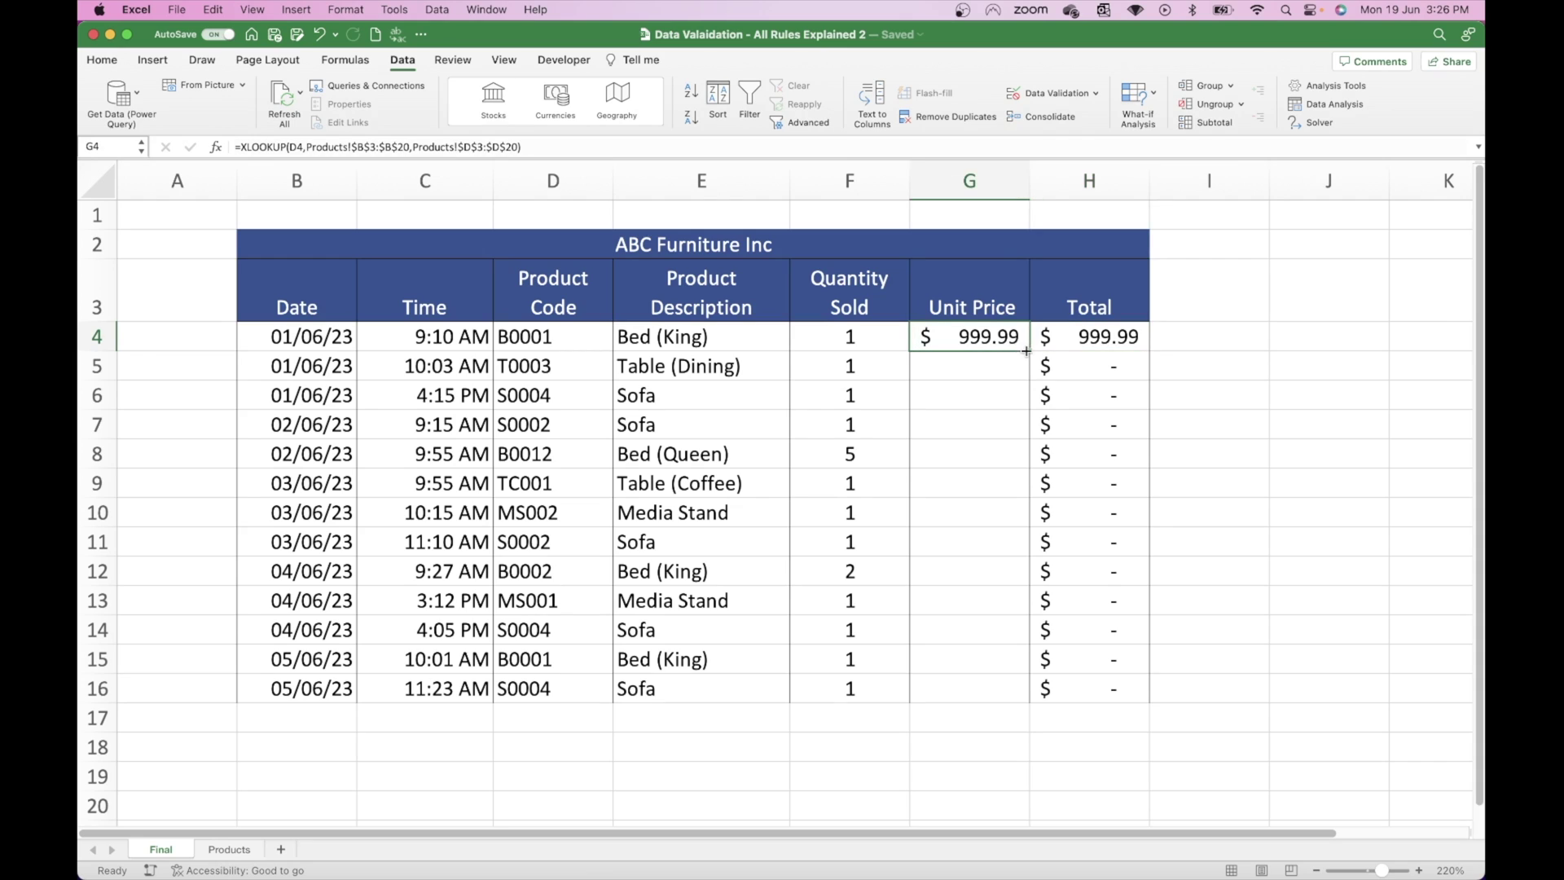
{"action": "double_click", "coordinate": [1027, 352]}
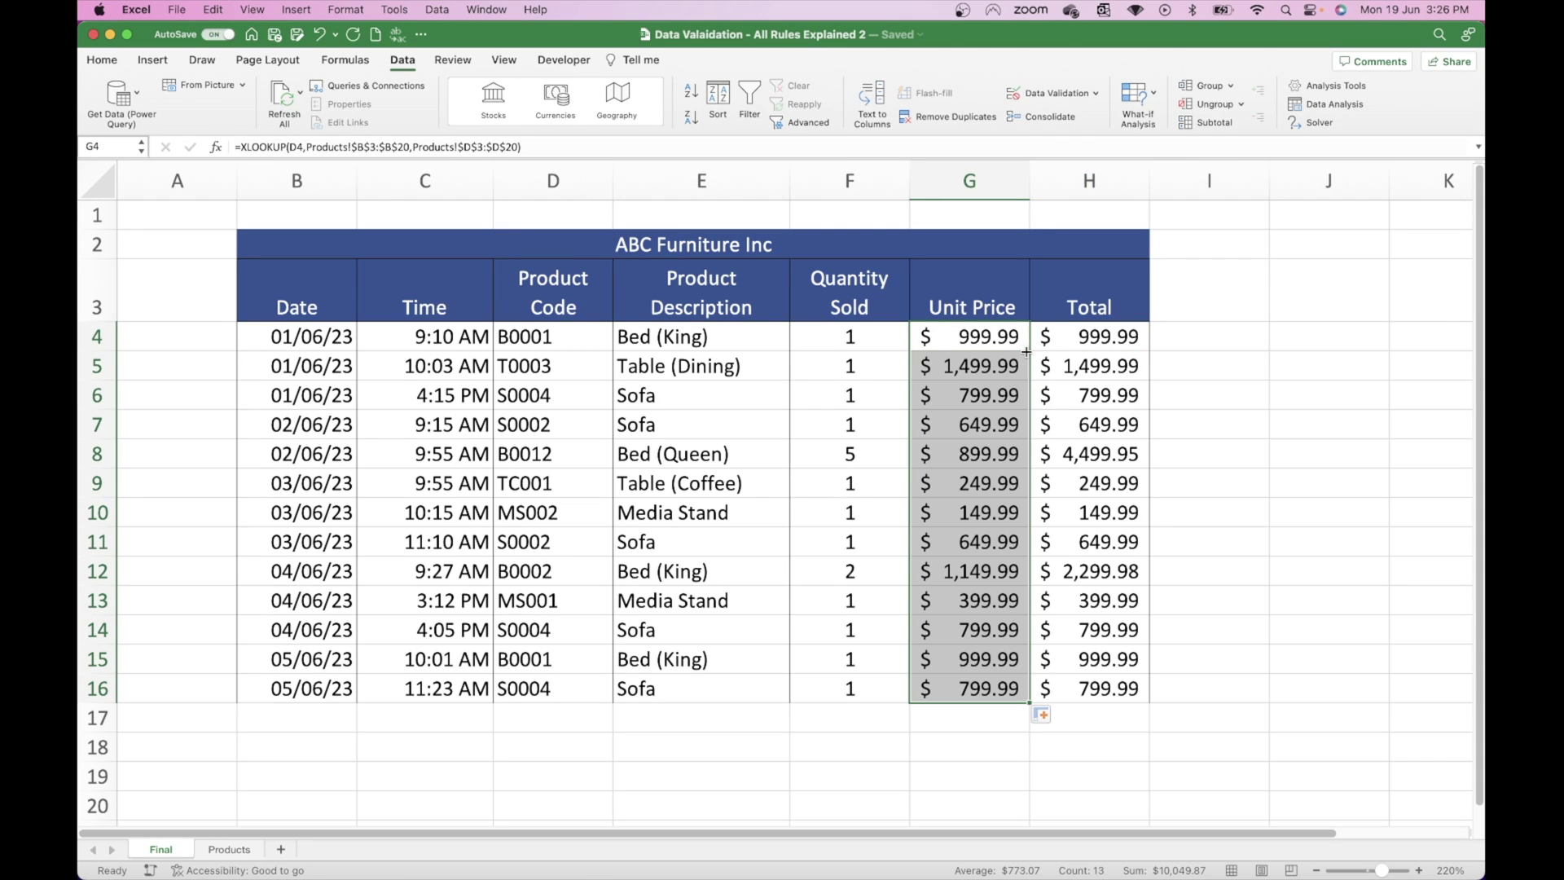
{"action": "left_click", "coordinate": [705, 305]}
{"action": "left_click", "coordinate": [976, 304]}
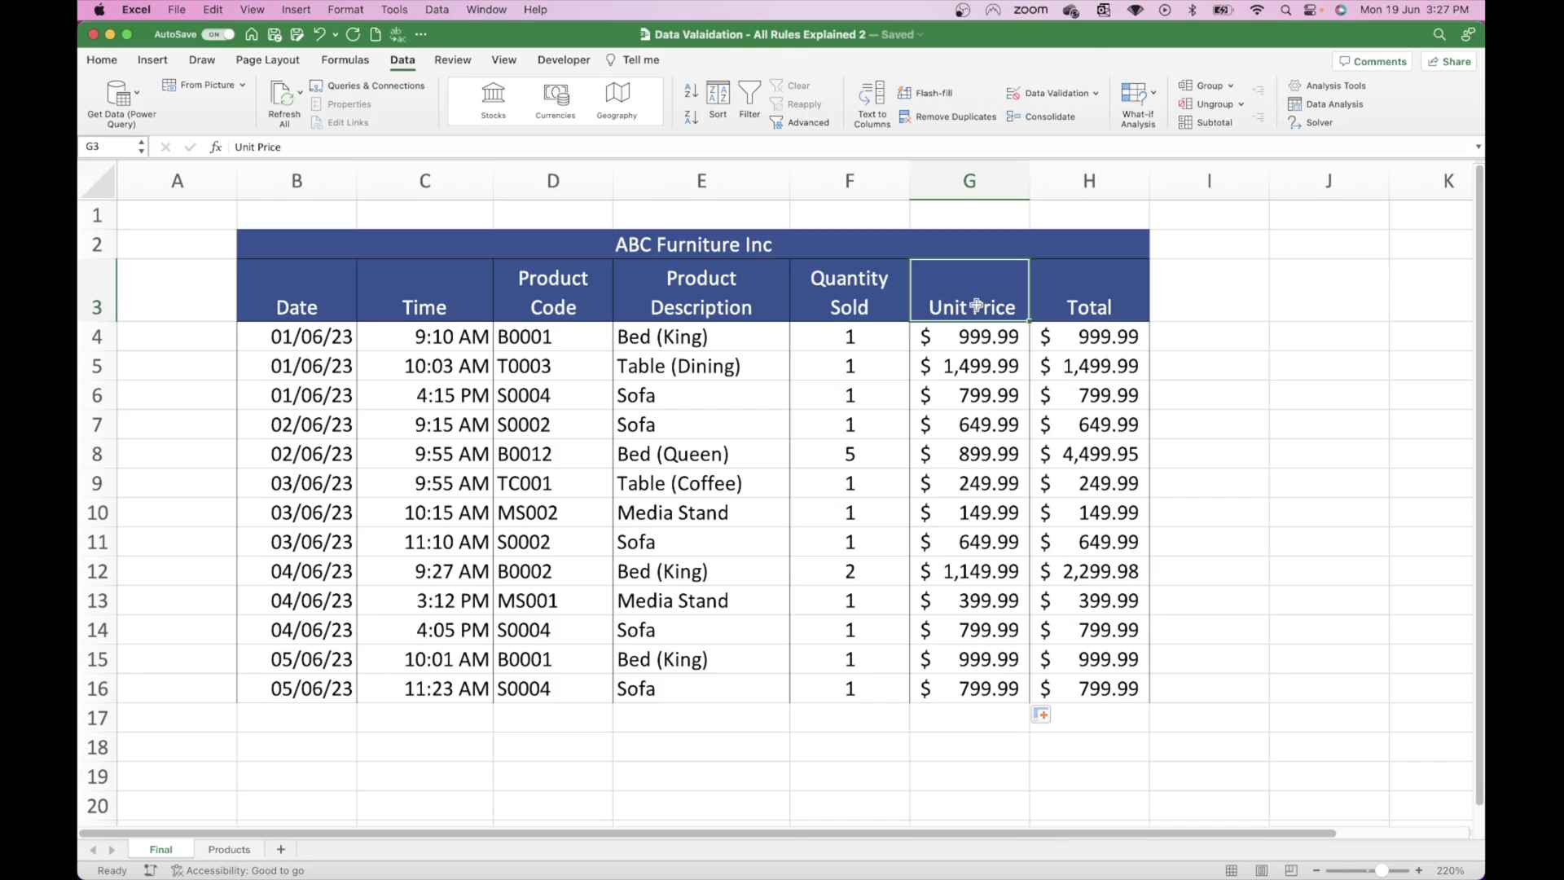
{"action": "key", "text": "Down"}
{"action": "key", "text": "Left"}
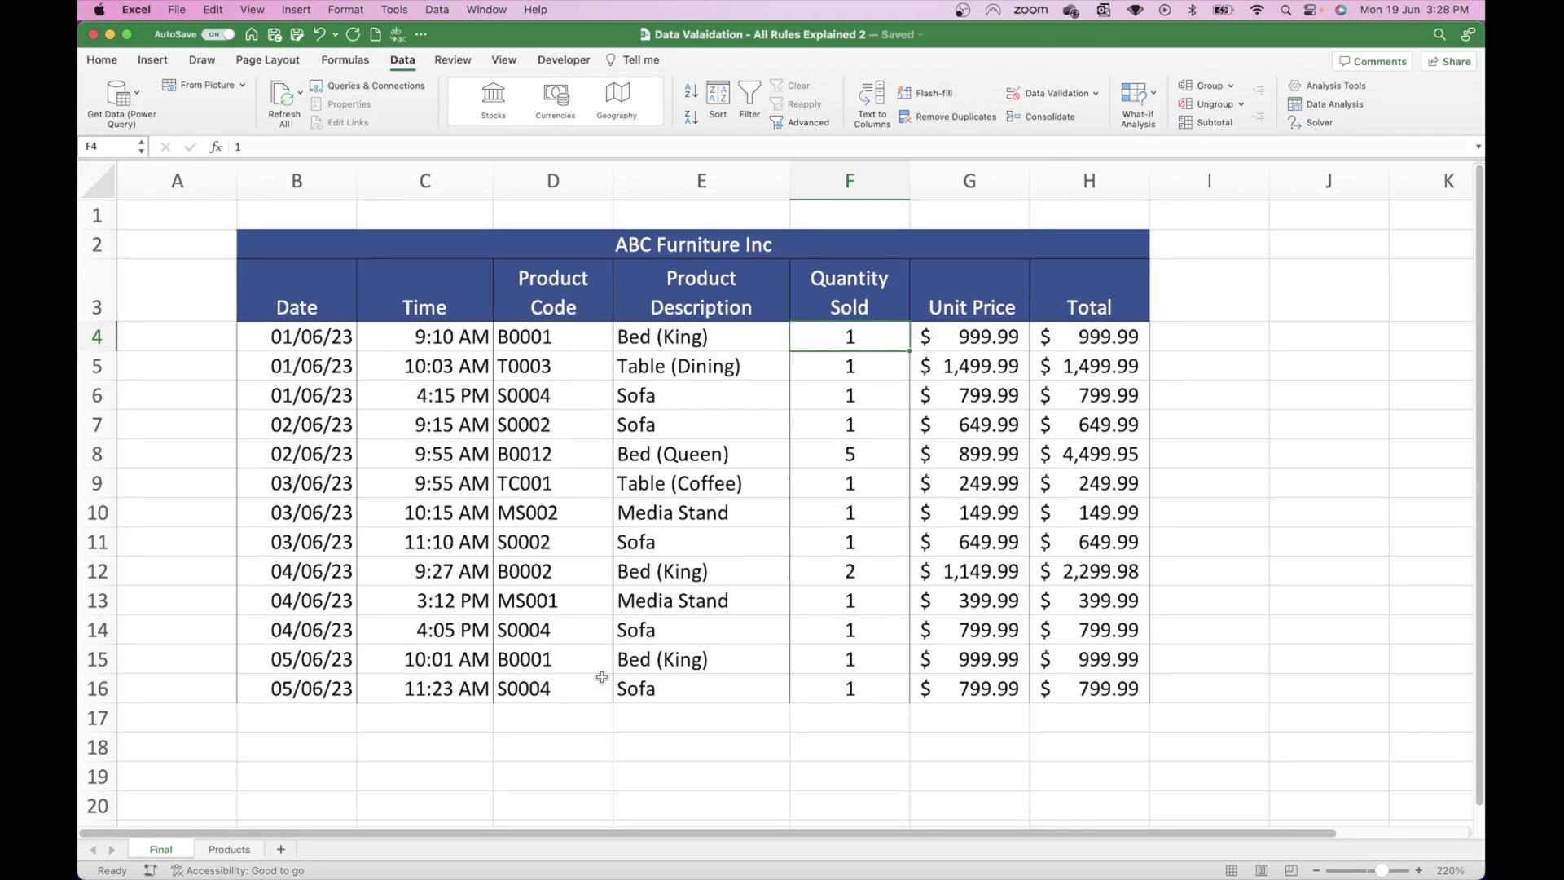
Step: Apply a data validation rule to the whole Quantity Sold column that allows only whole numbers greater than 0
{"action": "left_click", "coordinate": [849, 176]}
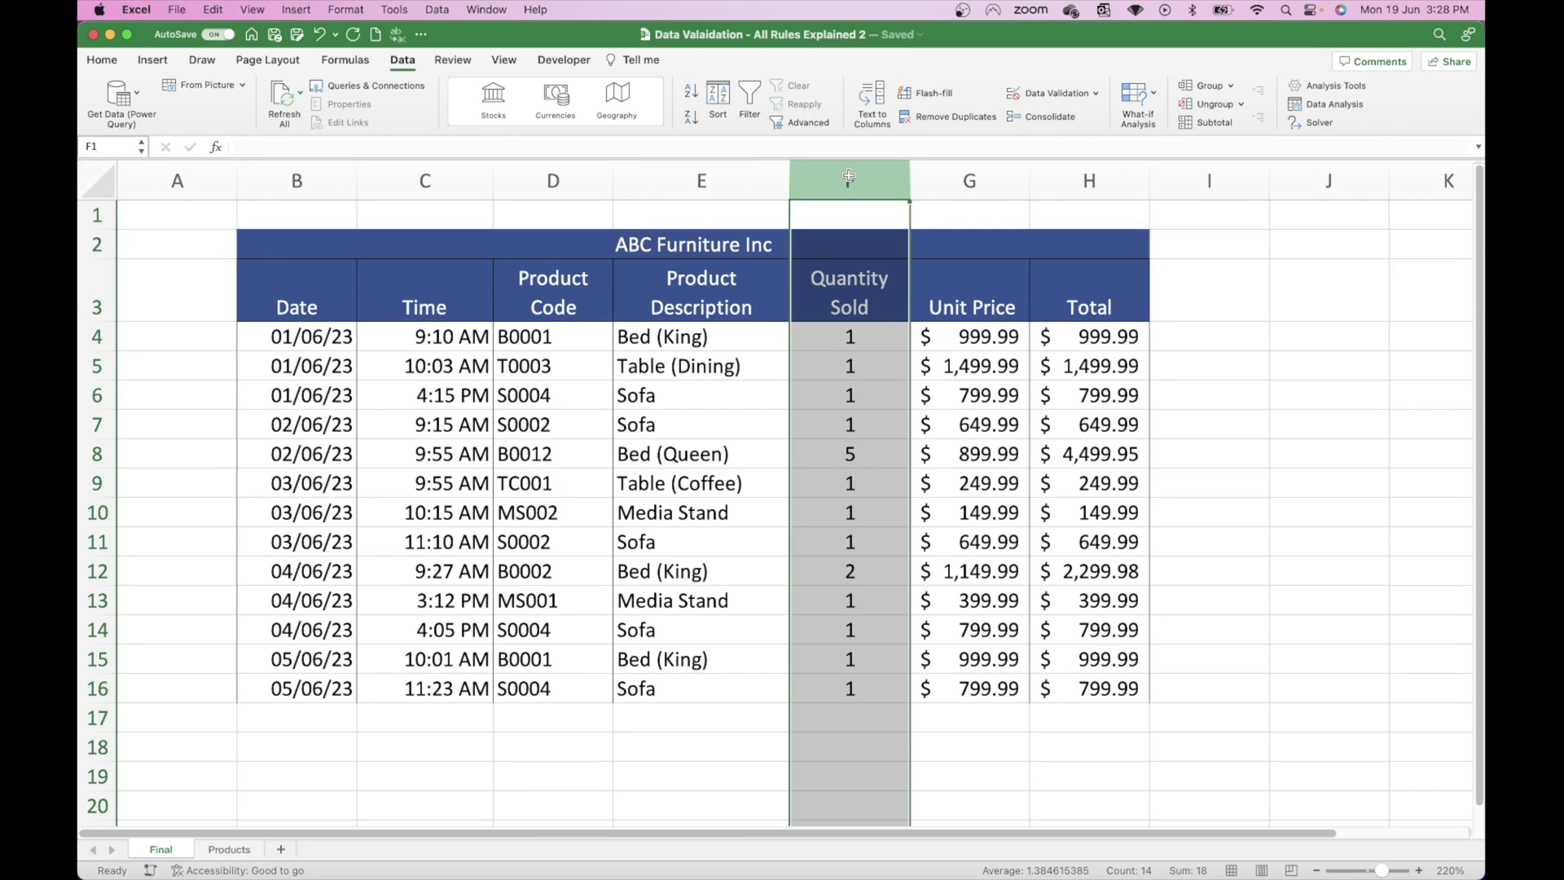
{"action": "left_click", "coordinate": [1056, 93]}
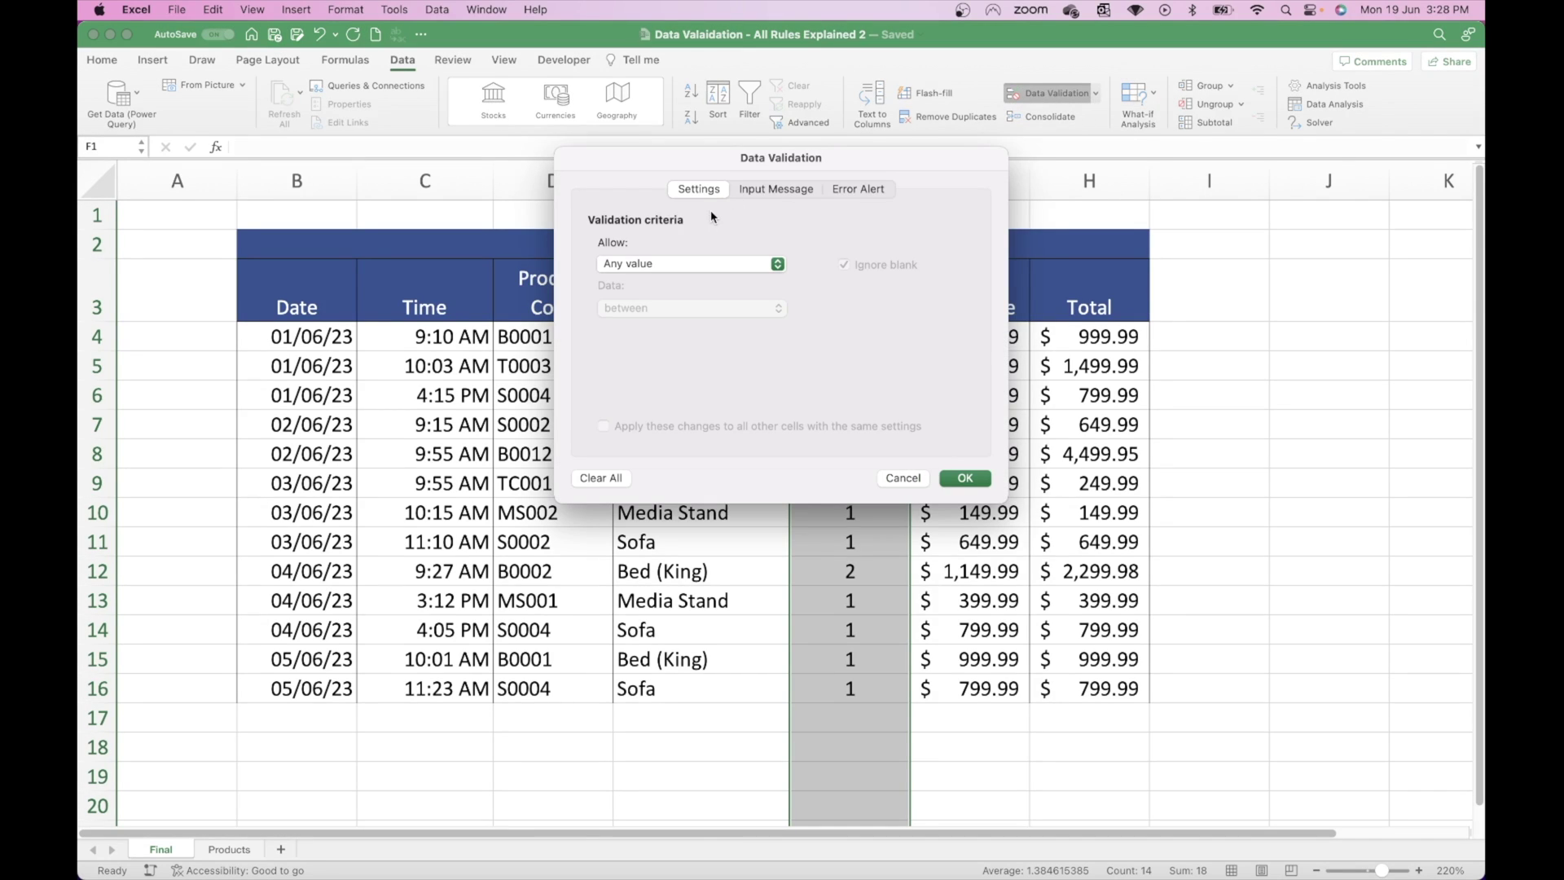
{"action": "left_click", "coordinate": [661, 260]}
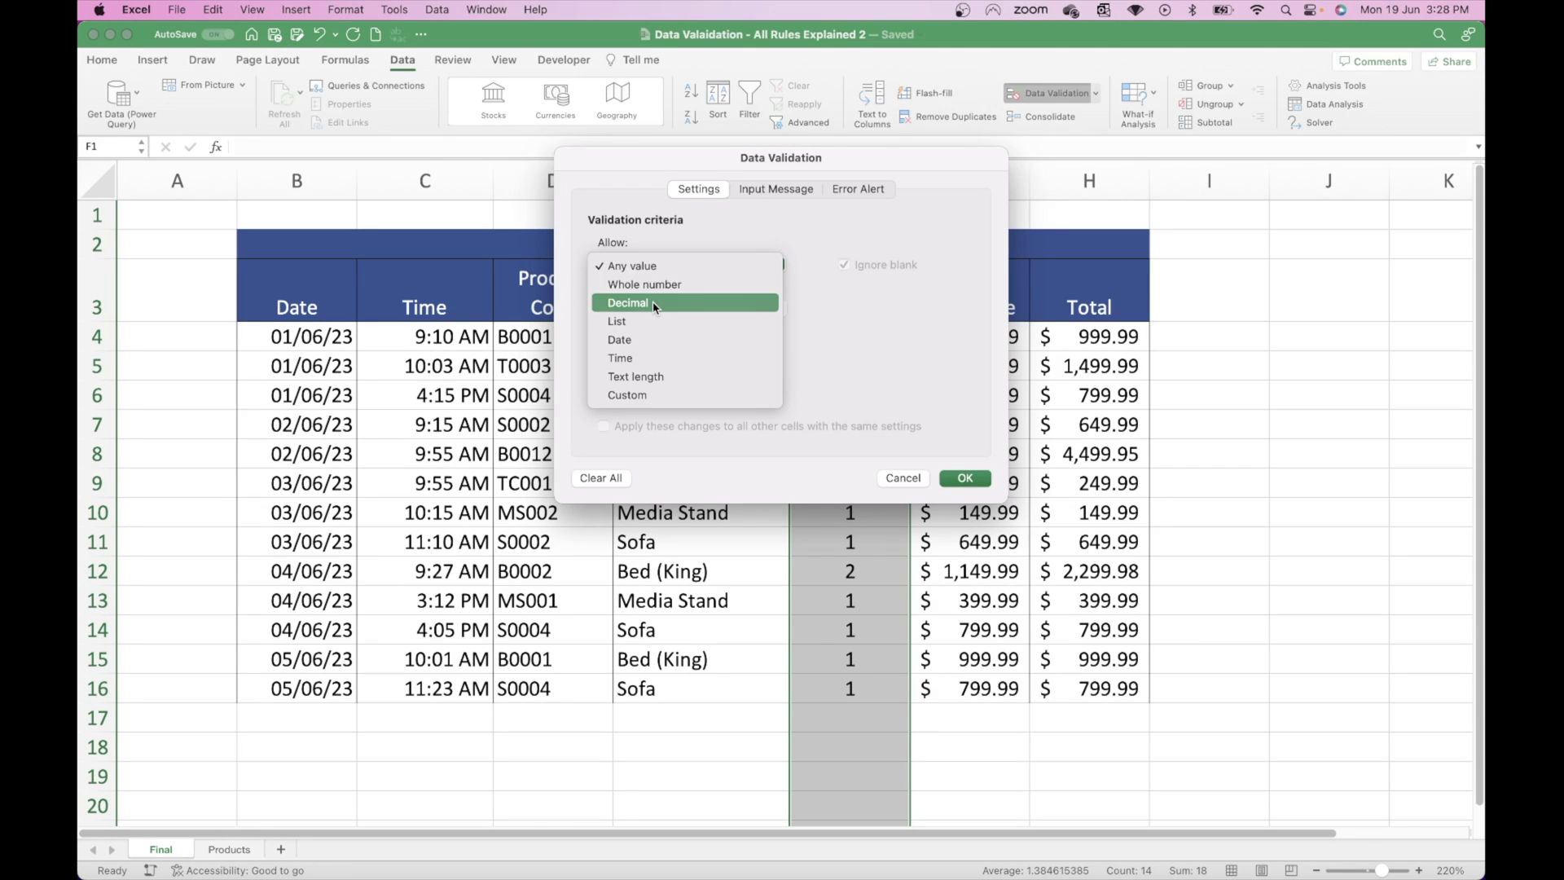
{"action": "left_click", "coordinate": [648, 286]}
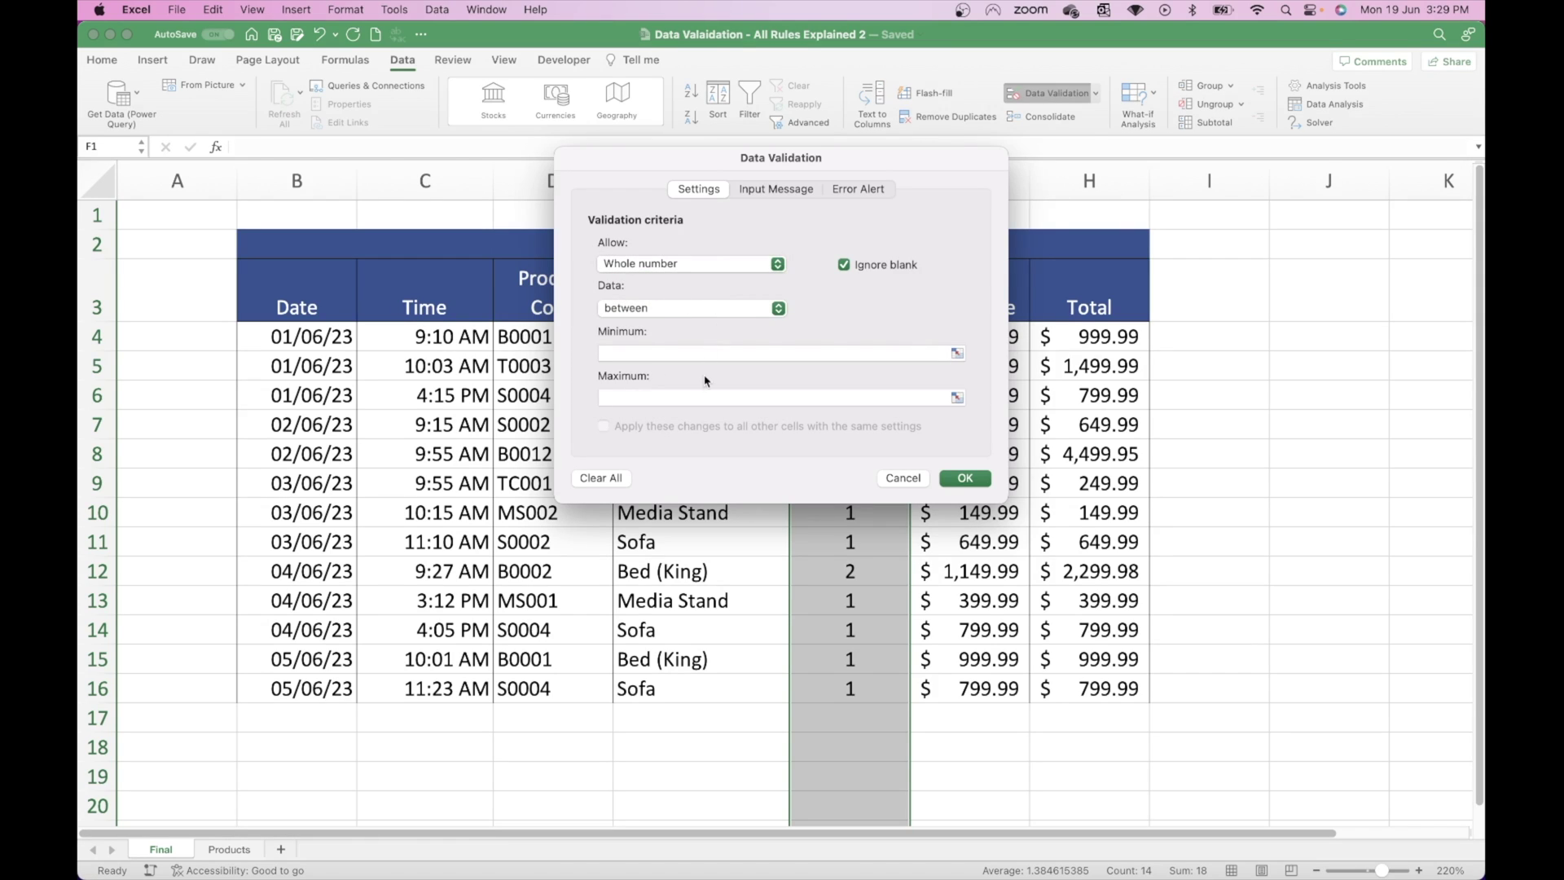
{"action": "left_click", "coordinate": [724, 308]}
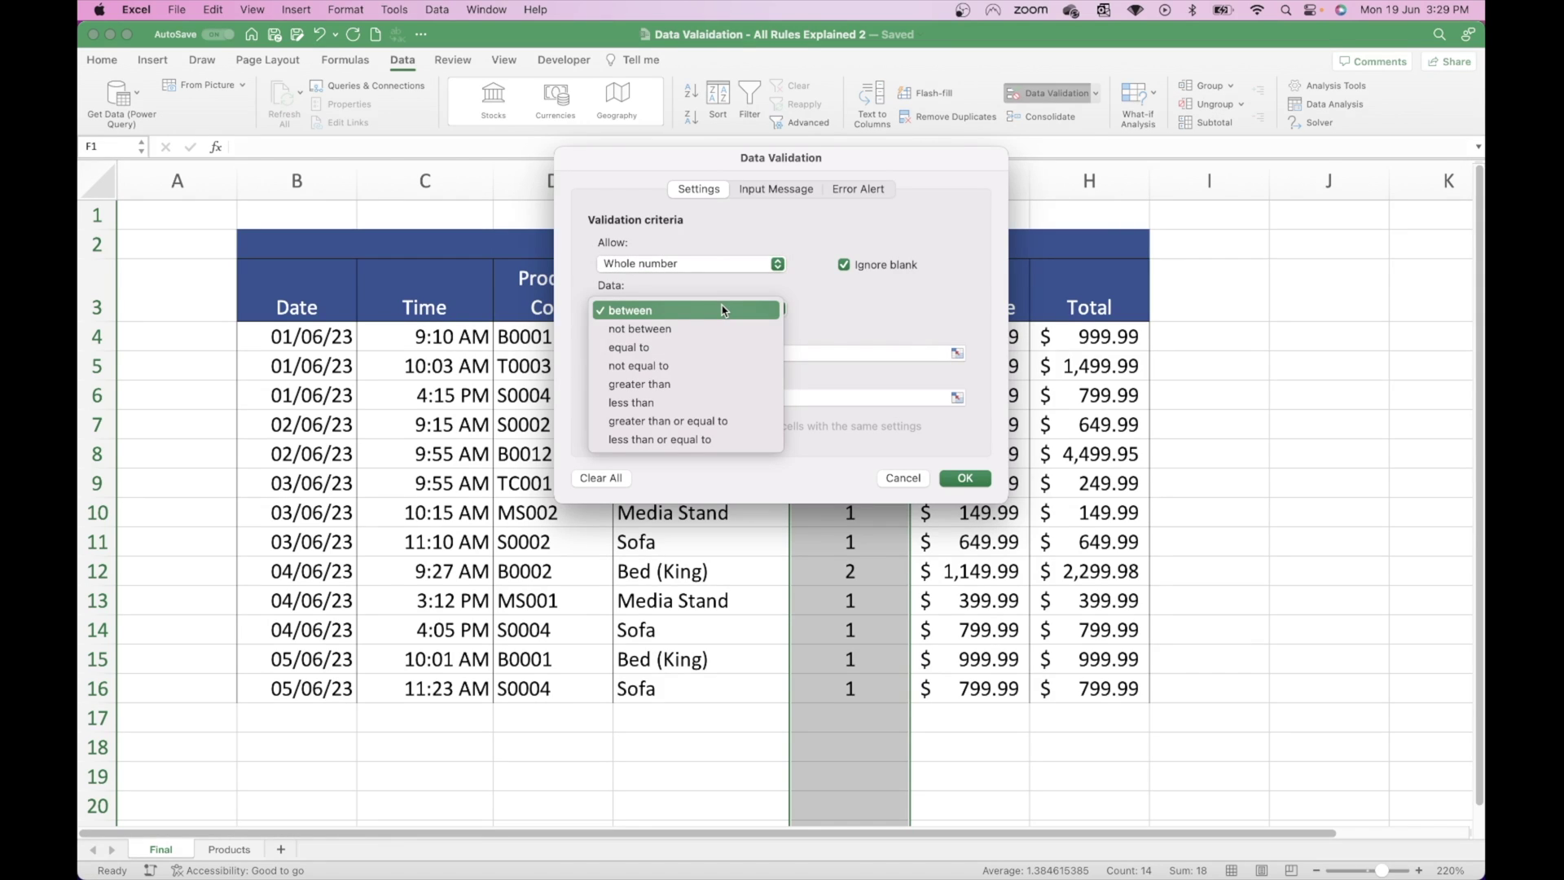
{"action": "left_click", "coordinate": [639, 386]}
{"action": "left_click", "coordinate": [644, 353]}
{"action": "type", "text": "0"}
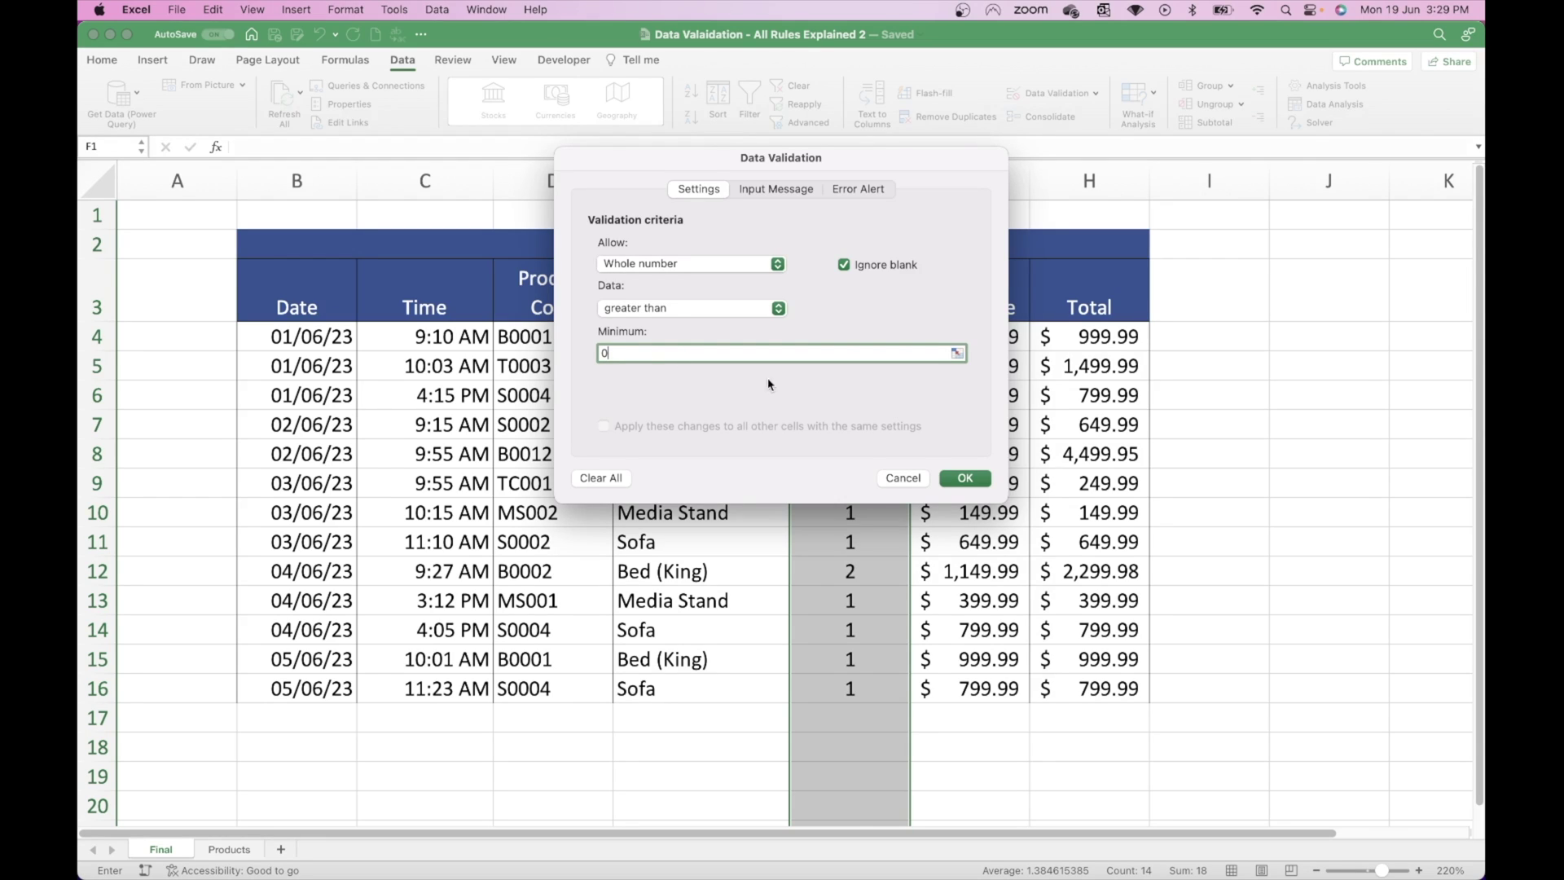
Step: Add an error alert titled "Quantity Error" with the message "The quantity sold must be a whole number. We don't sell part products."
{"action": "left_click", "coordinate": [866, 190]}
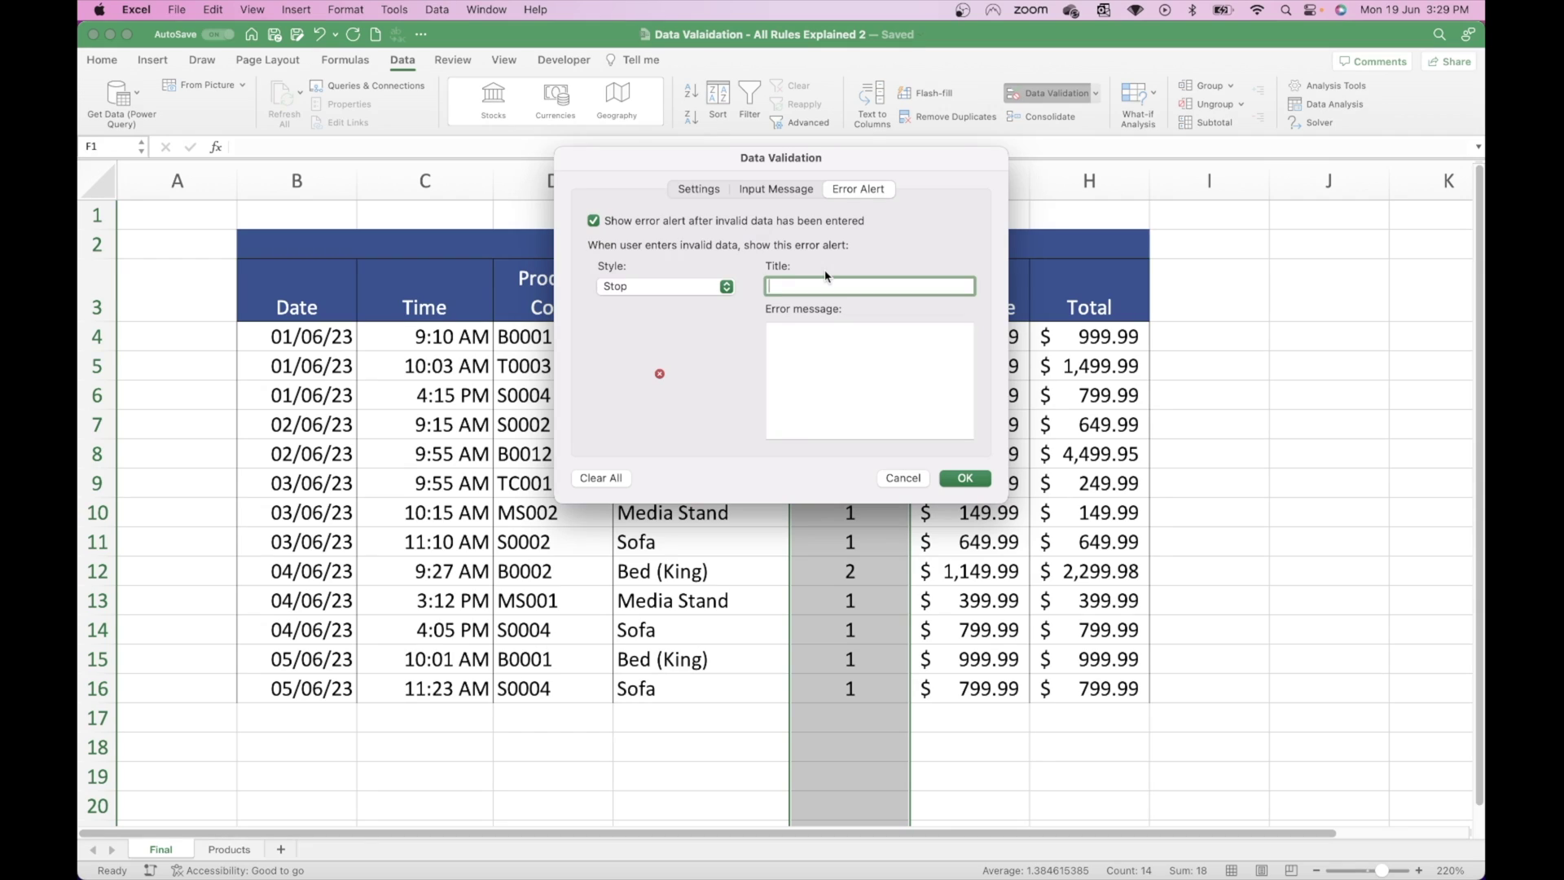
{"action": "type", "text": "Quantity Error"}
{"action": "left_click", "coordinate": [802, 347]}
{"action": "type", "text": "The quantity sold m"}
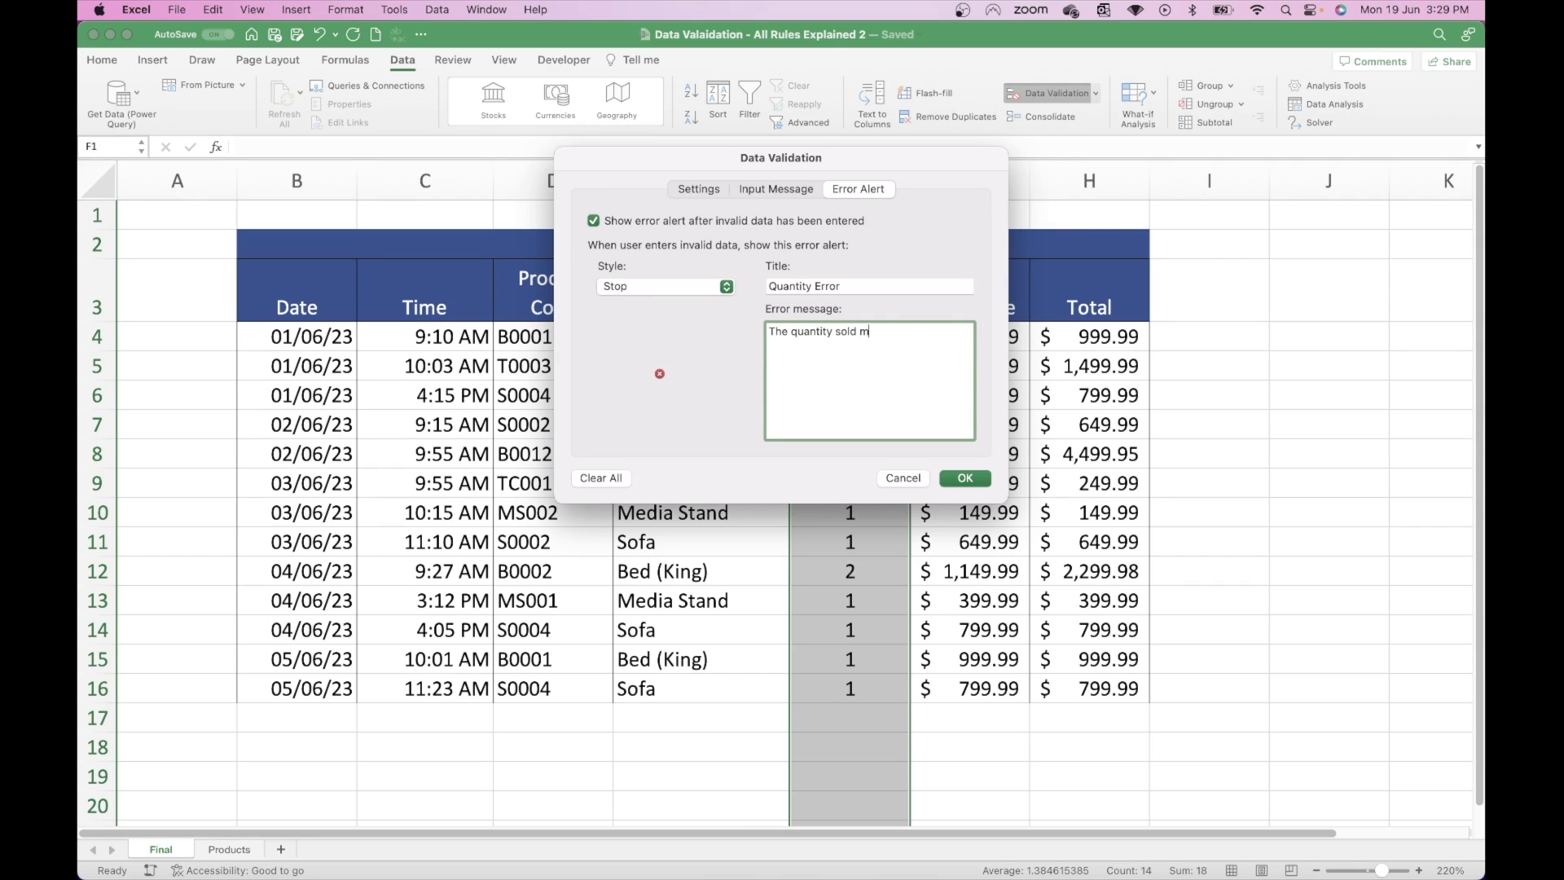
{"action": "type", "text": "ust be a whole number. We don't"}
{"action": "key", "text": "BackSpace"}
{"action": "key", "text": "BackSpace"}
{"action": "key", "text": "BackSpace"}
{"action": "key", "text": "BackSpace"}
{"action": "key", "text": "BackSpace"}
{"action": "key", "text": "BackSpace"}
{"action": "key", "text": "BackSpace"}
{"action": "key", "text": "BackSpace"}
{"action": "type", "text": "We don't sell half products."}
{"action": "left_click", "coordinate": [965, 478]}
Step: Test the Quantity Sold rule by trying to enter 1.5 in F4 and 5.2 in F8, cancelling each entry
{"action": "left_click", "coordinate": [849, 337]}
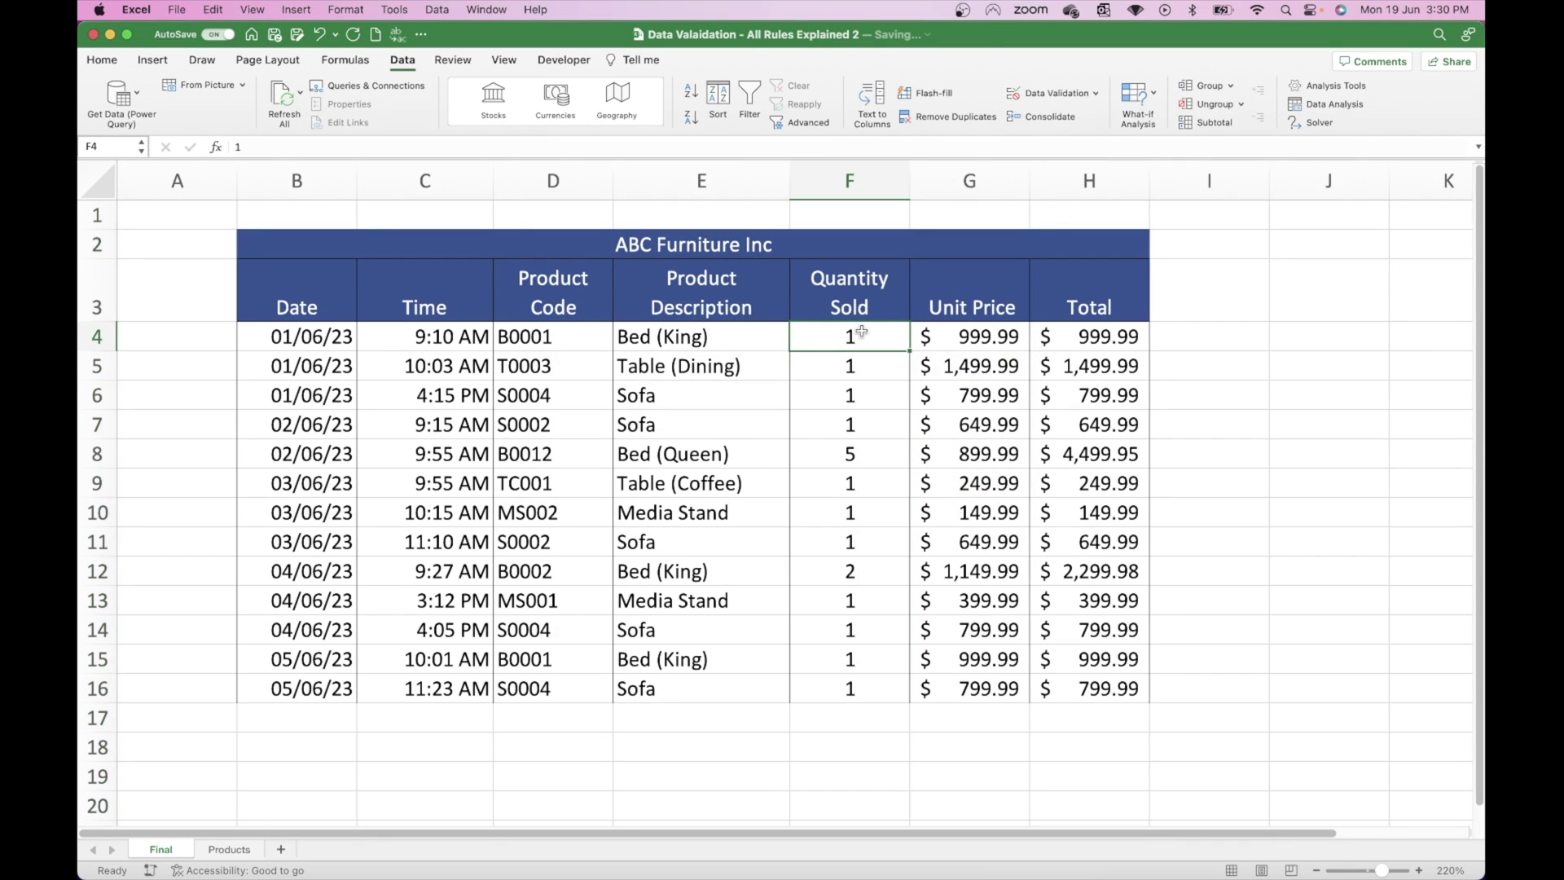
{"action": "type", "text": "1.5"}
{"action": "key", "text": "Return"}
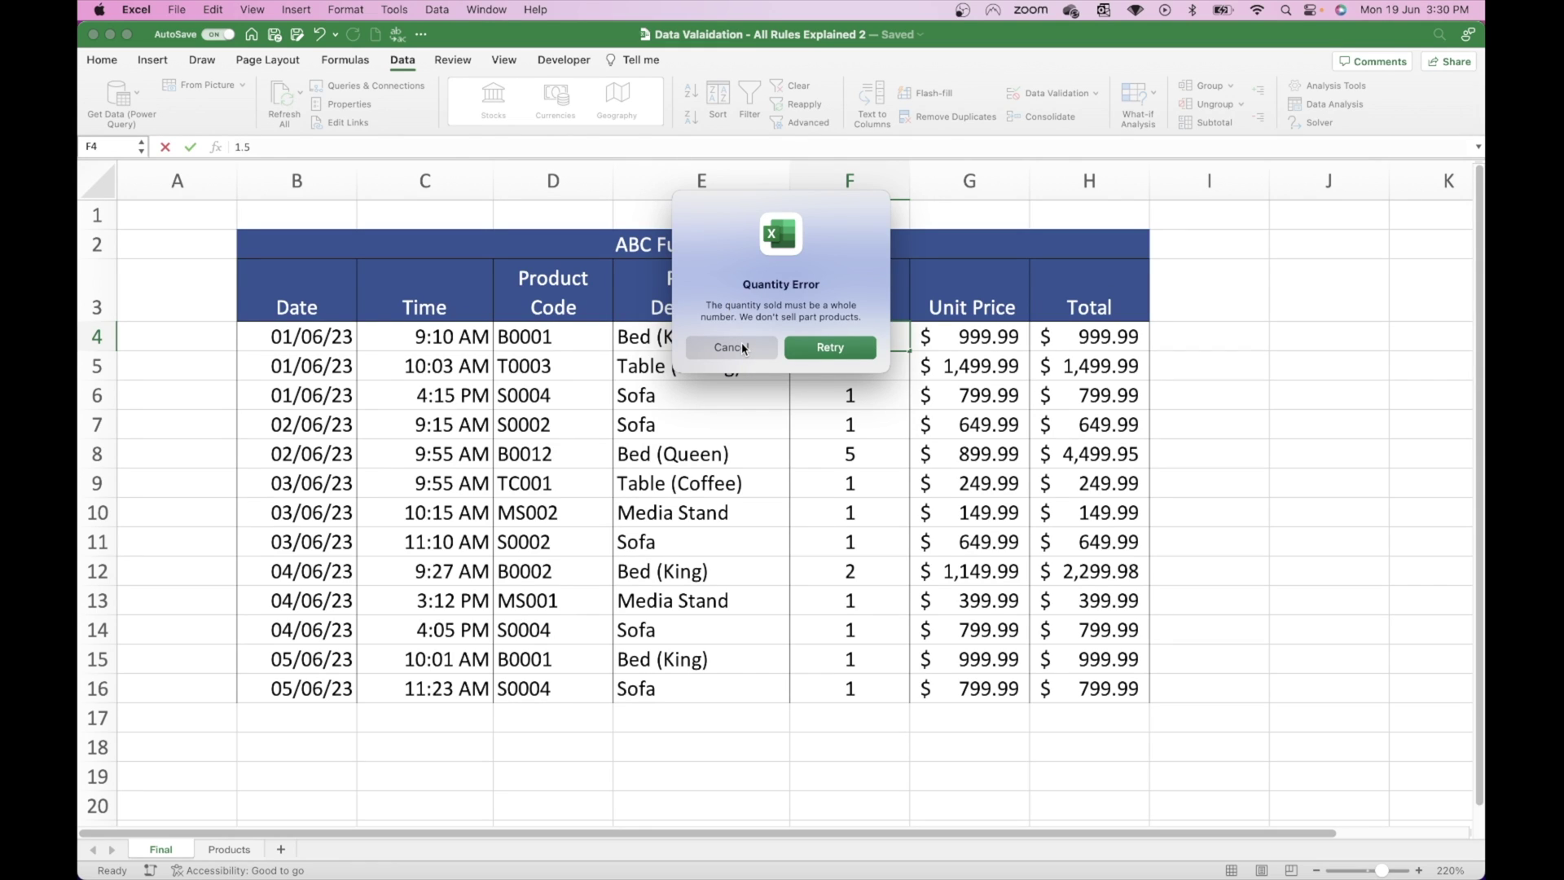
{"action": "left_click", "coordinate": [733, 352]}
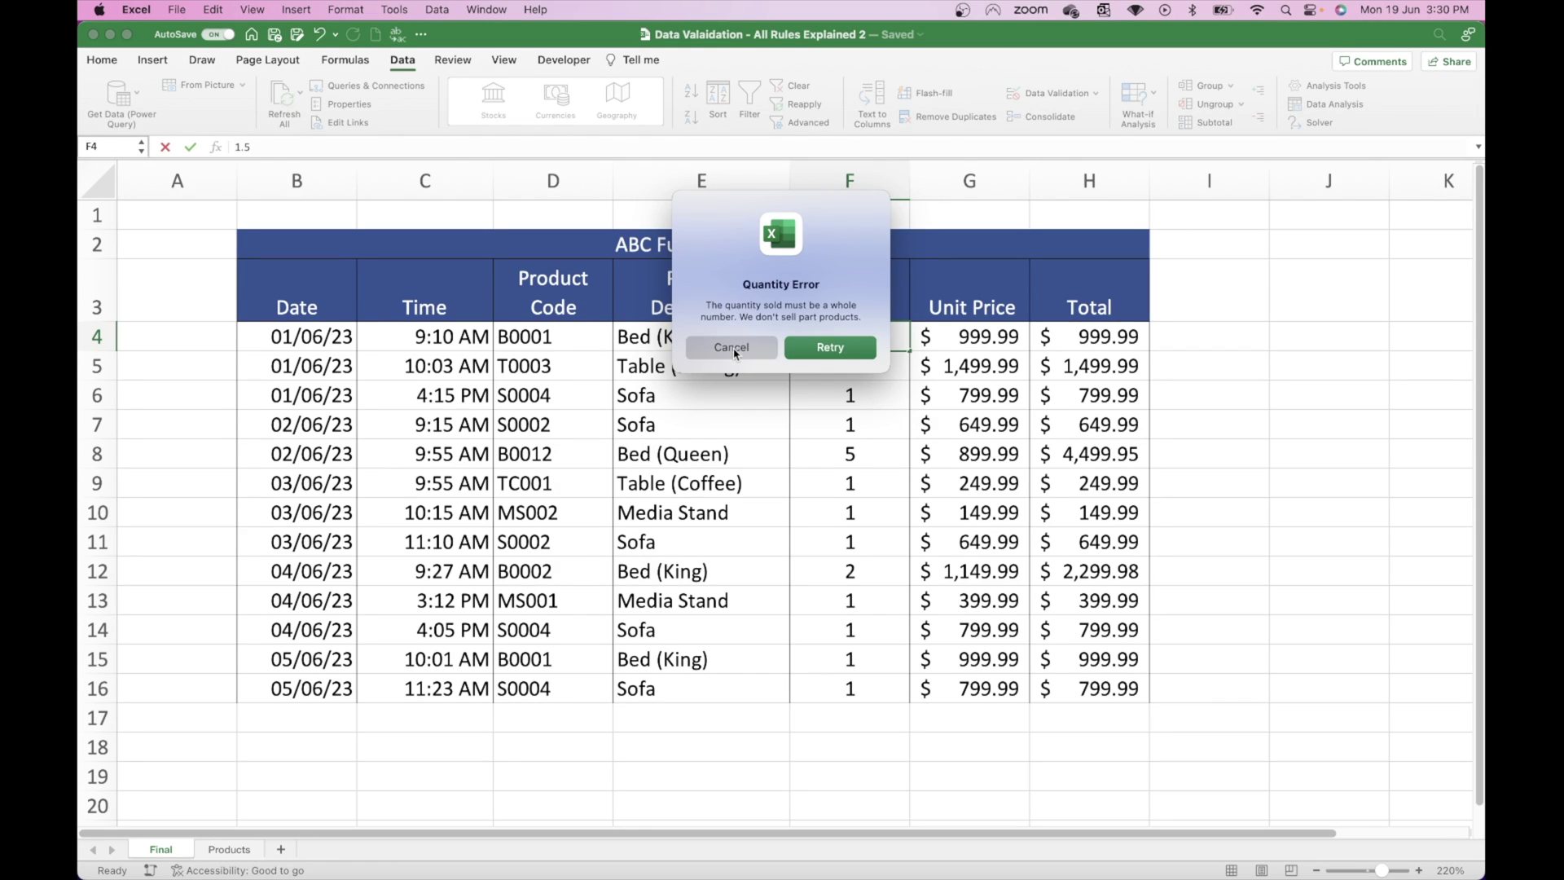
{"action": "double_click", "coordinate": [876, 454]}
{"action": "type", "text": ".2"}
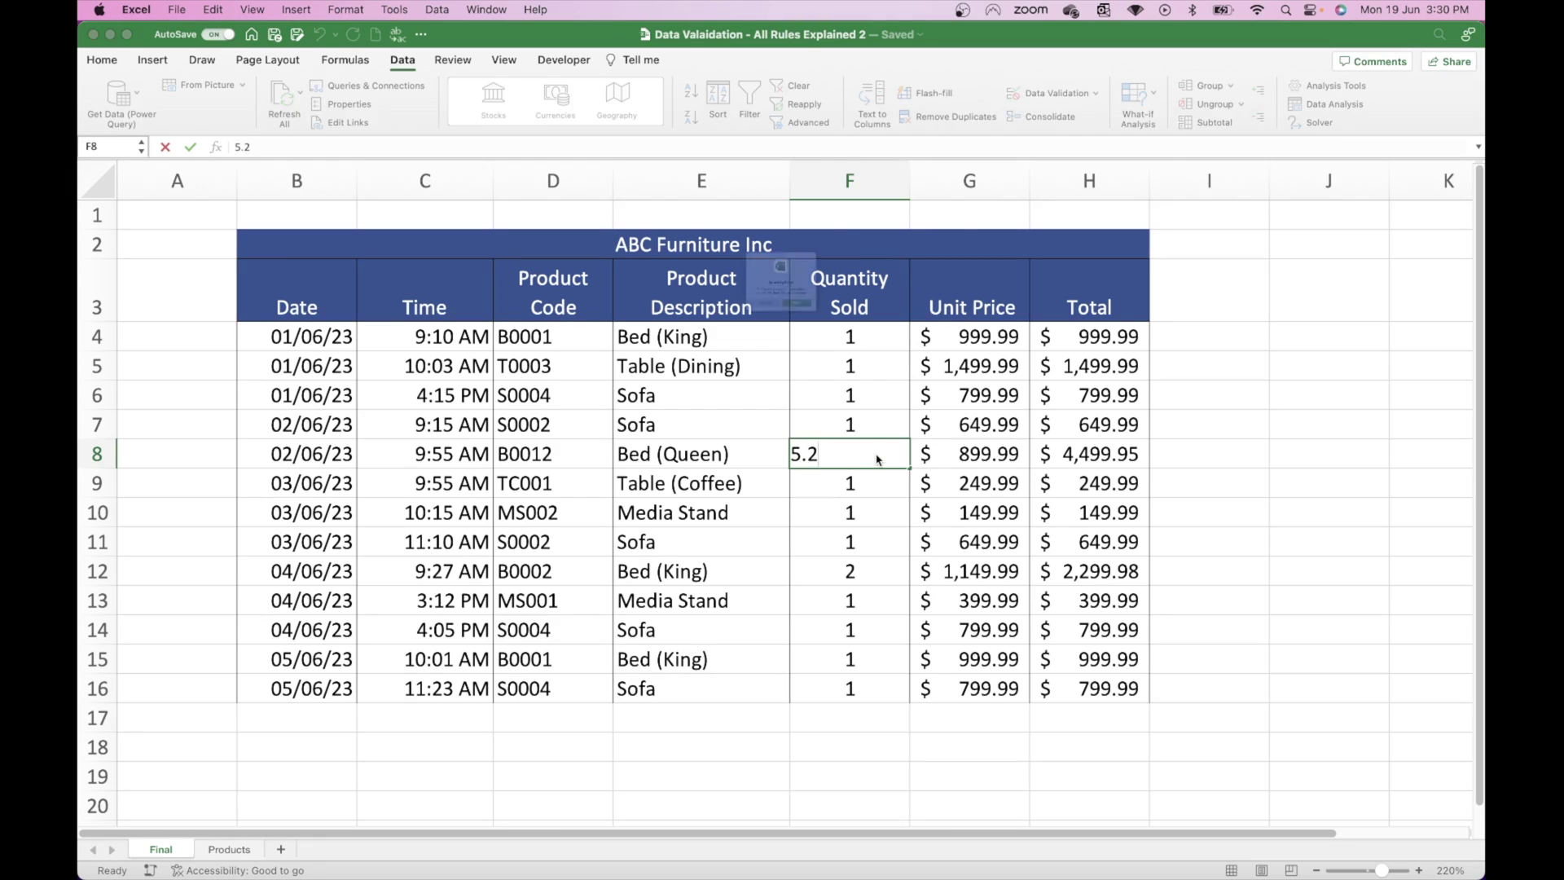
{"action": "key", "text": "Return"}
{"action": "left_click", "coordinate": [740, 349]}
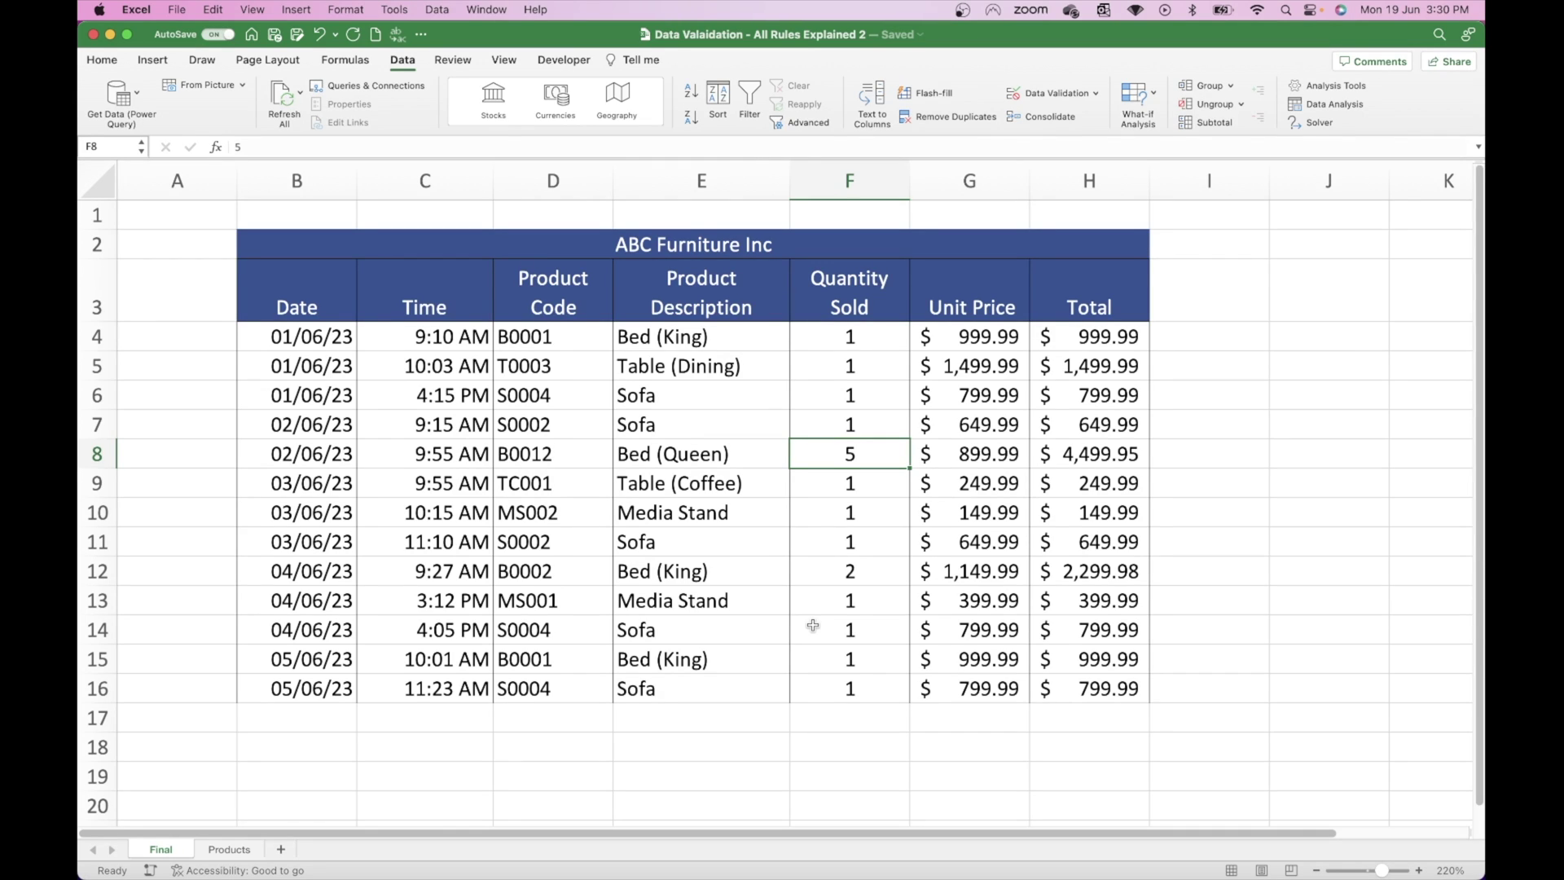
Step: Inspect the Total formula in H4 and the cells it references
{"action": "left_click", "coordinate": [961, 311]}
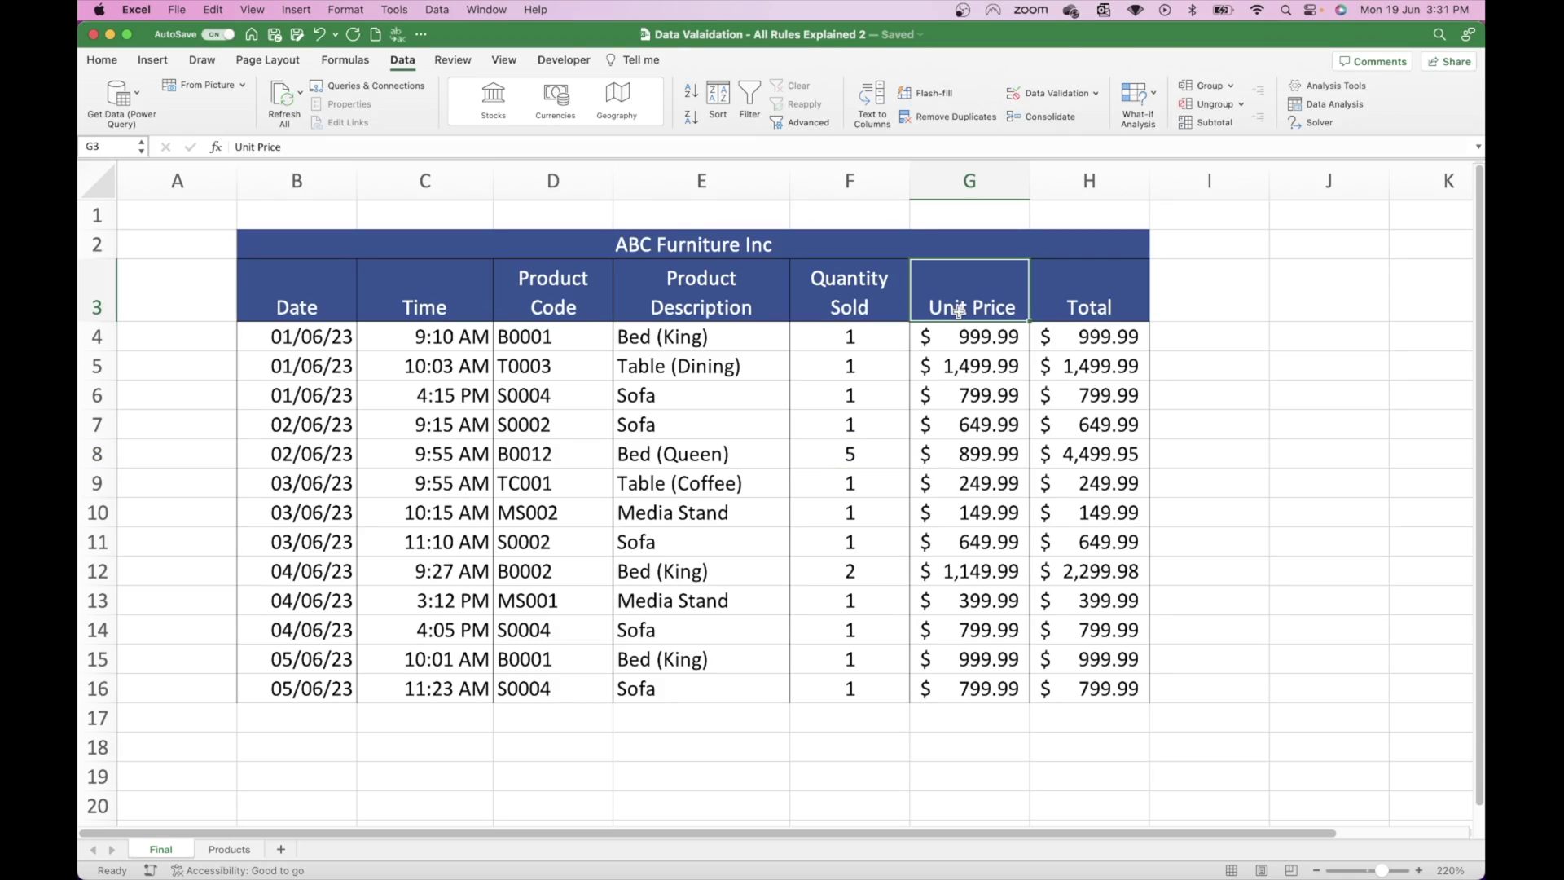
{"action": "double_click", "coordinate": [1095, 336]}
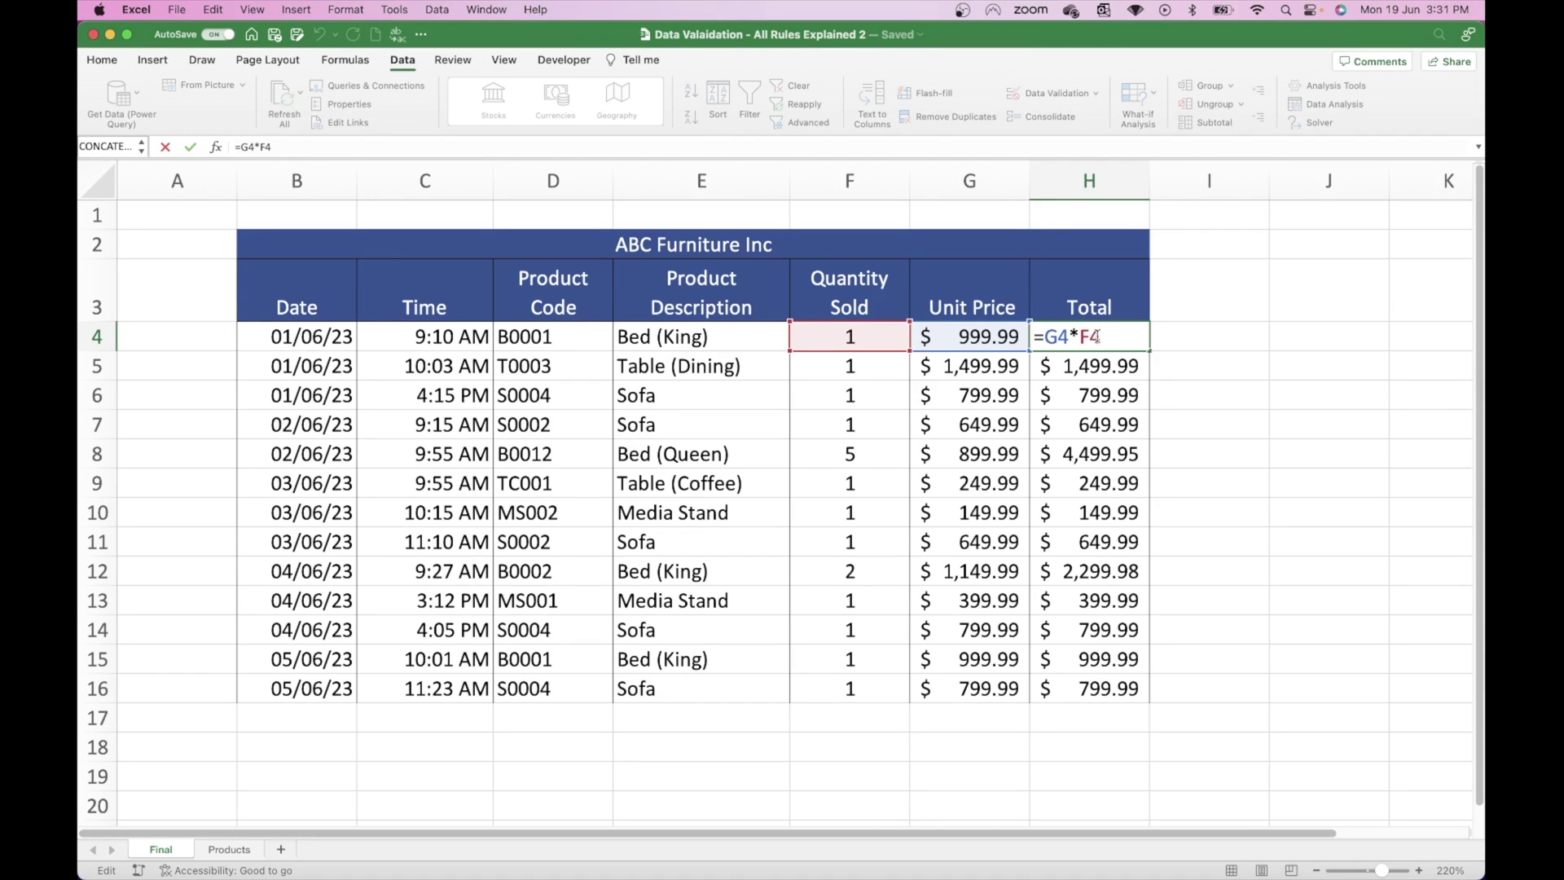
{"action": "key", "text": "Return"}
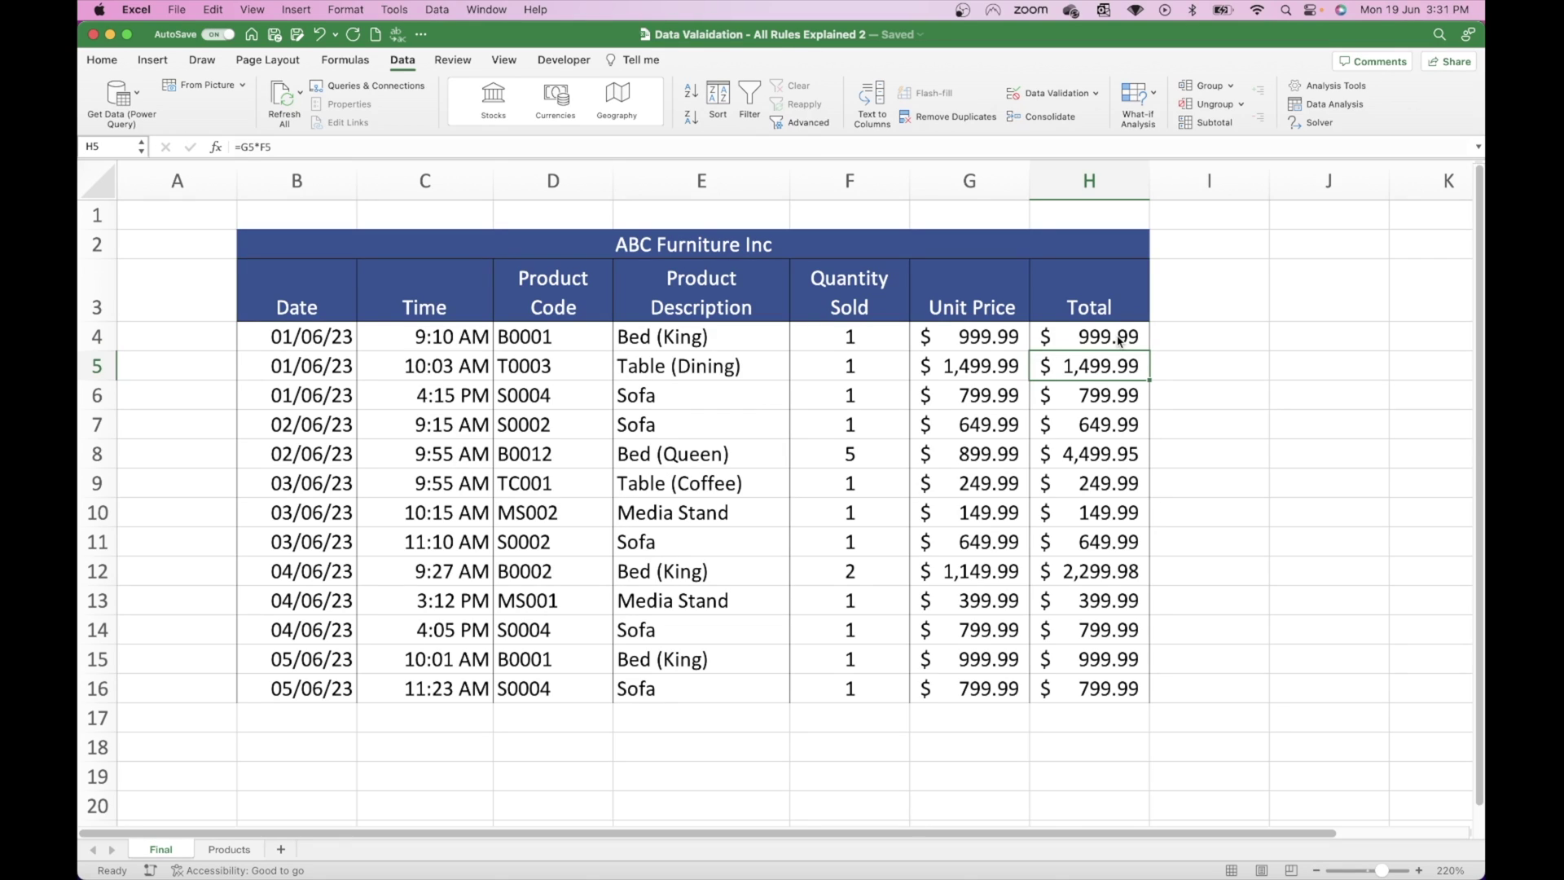
Step: Set a custom data validation rule on H4 with the formula =H4=F4*G4
{"action": "left_click", "coordinate": [1099, 333]}
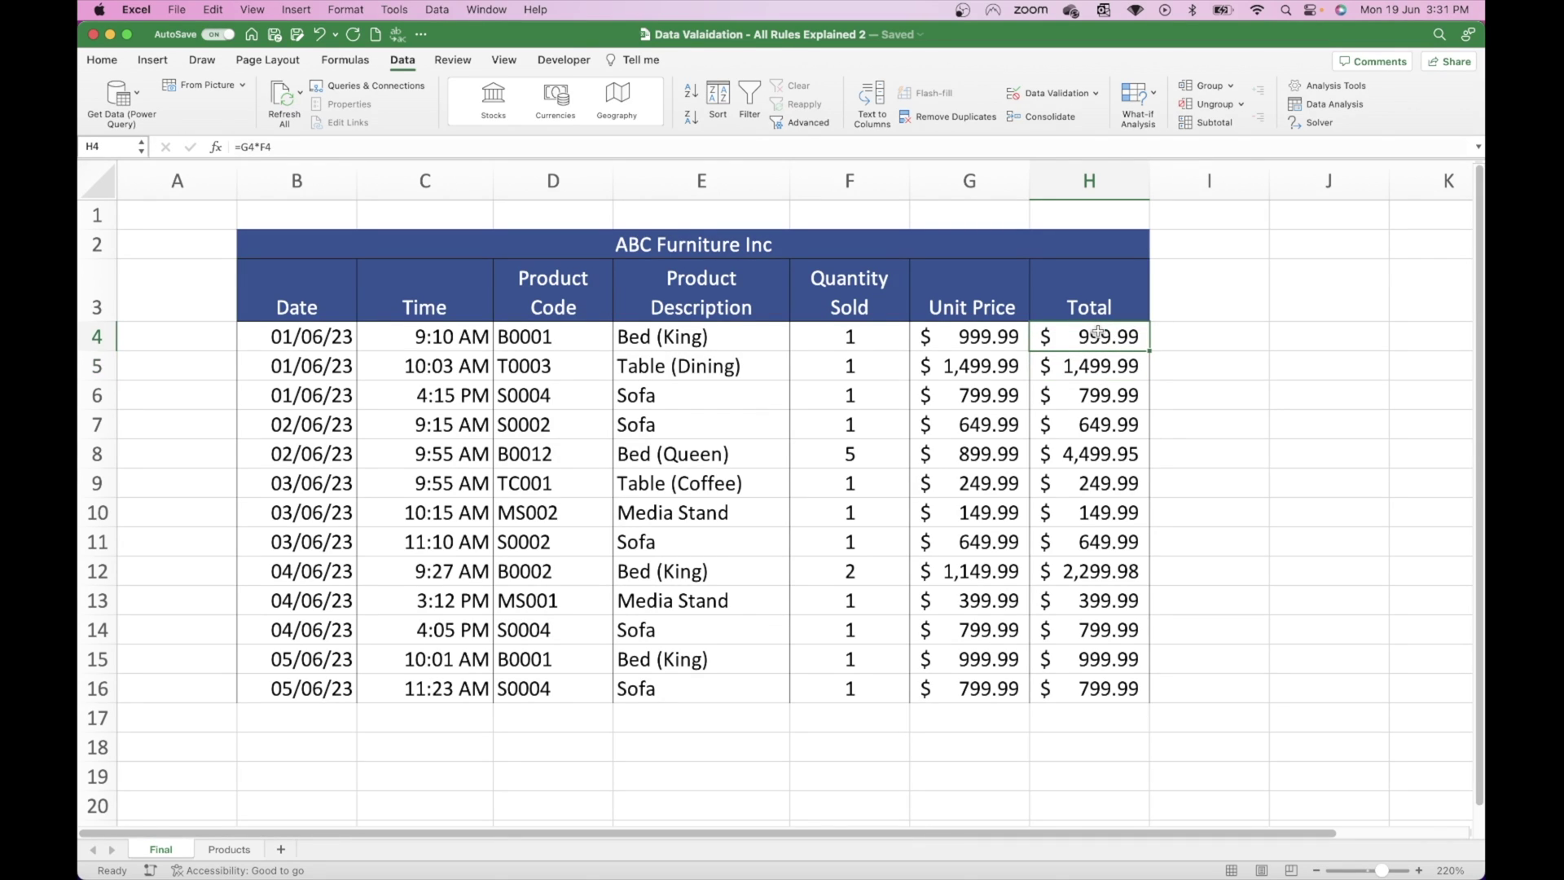
{"action": "left_click", "coordinate": [1055, 93]}
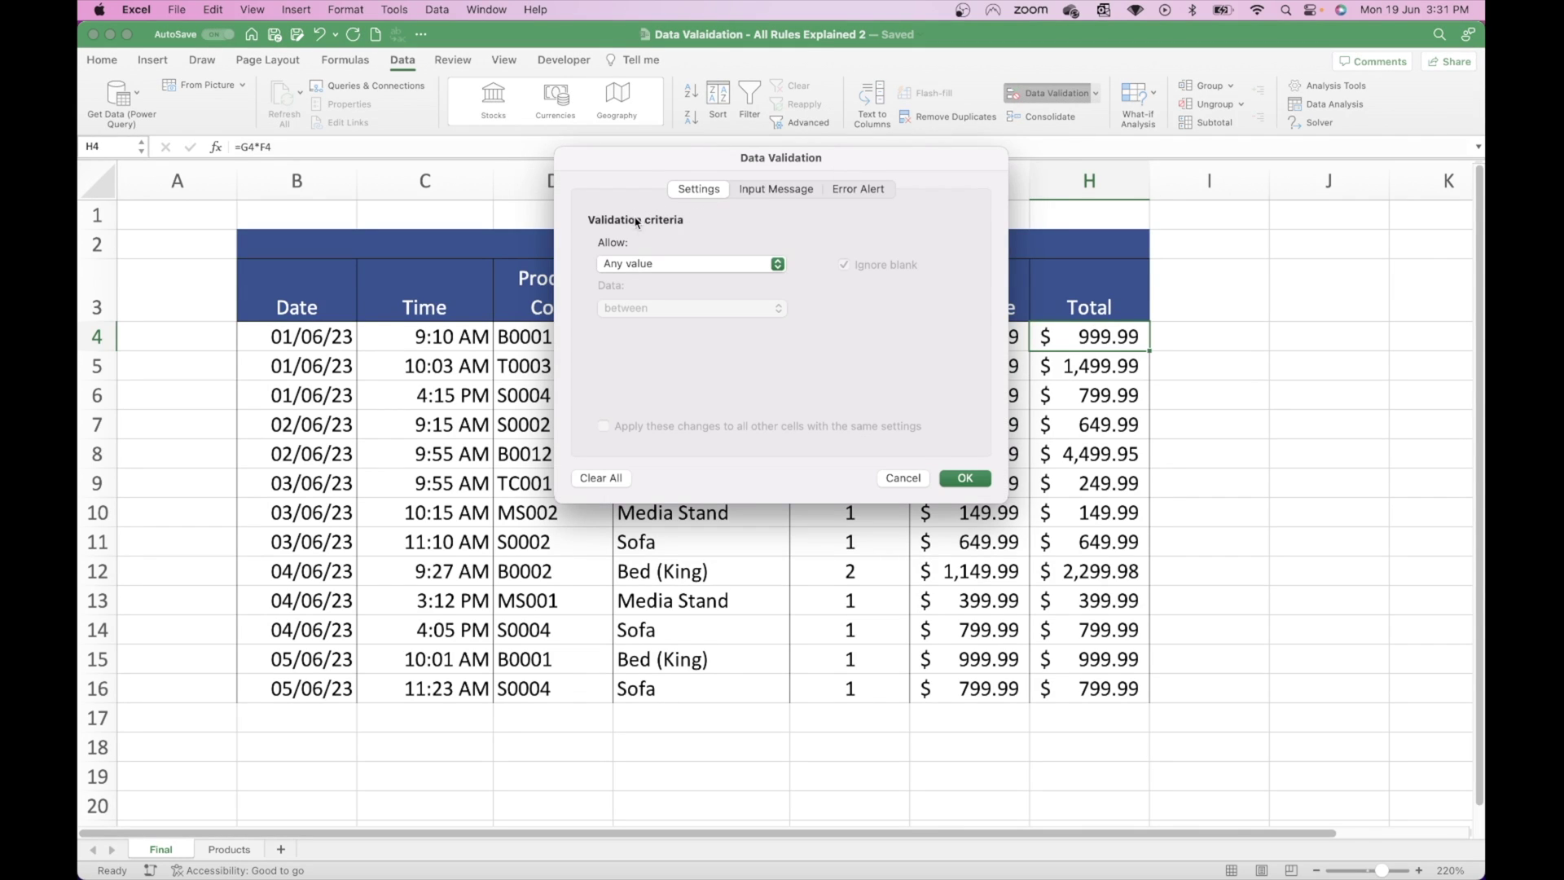
{"action": "left_click", "coordinate": [668, 264]}
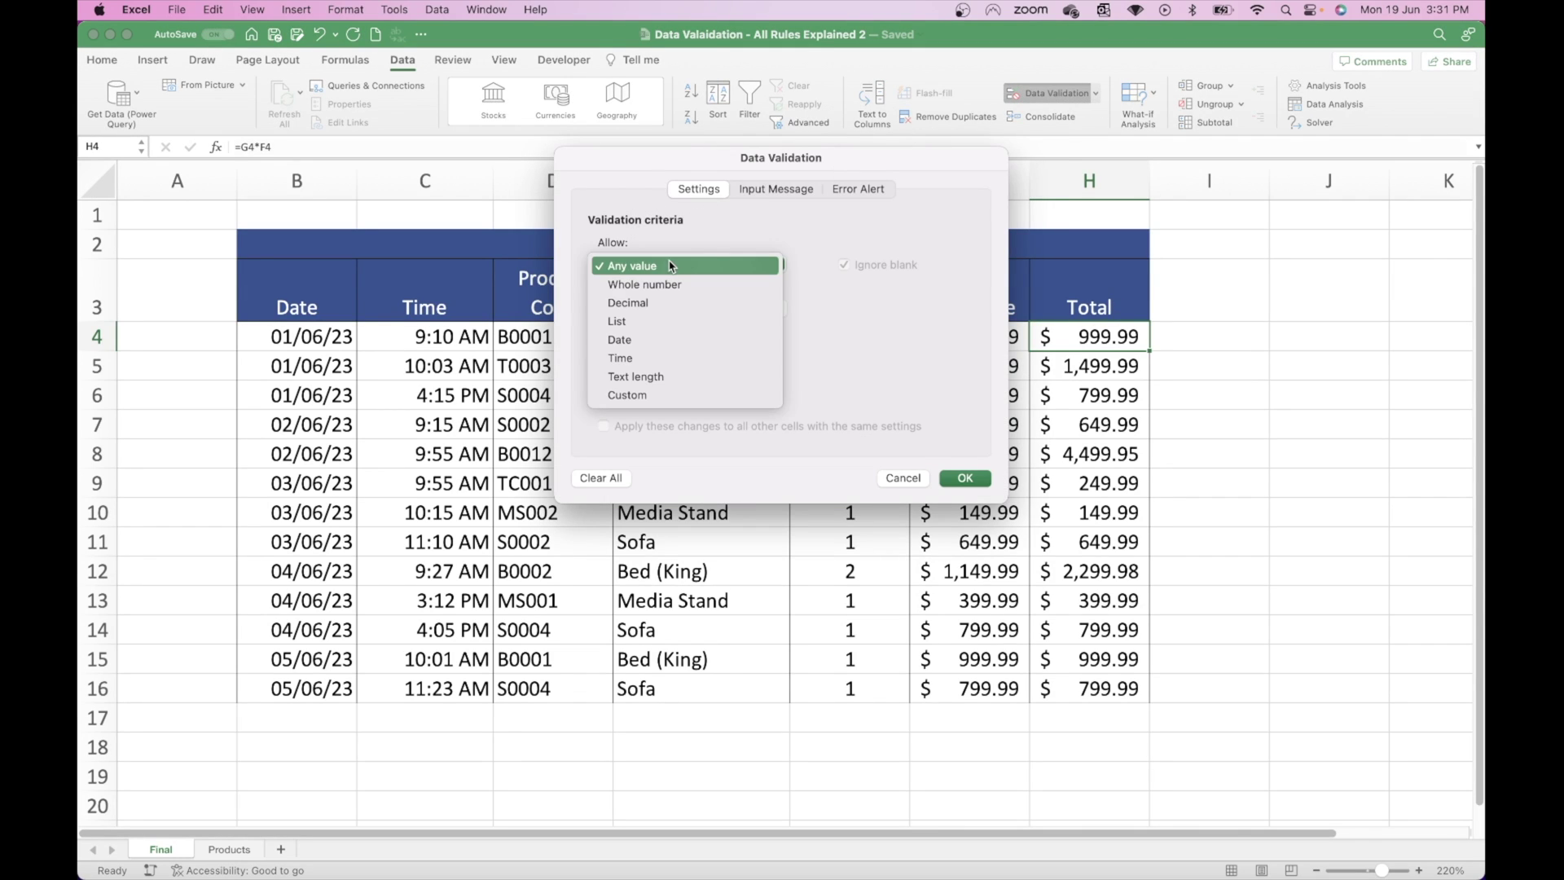
{"action": "left_click", "coordinate": [654, 395]}
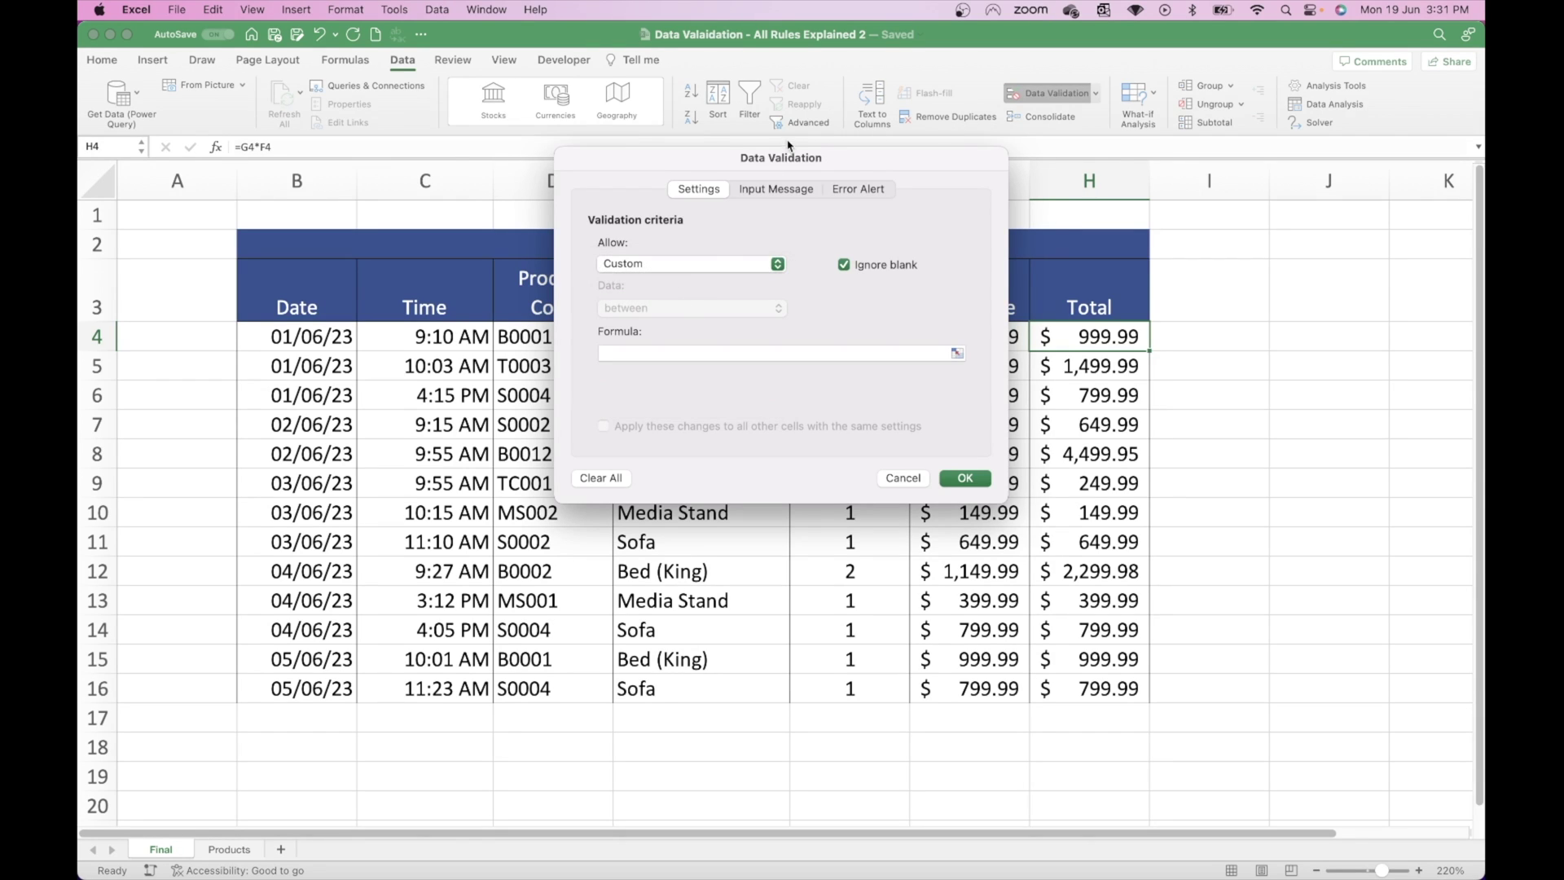
{"action": "left_click_drag", "start_coordinate": [788, 158], "coordinate": [567, 162]}
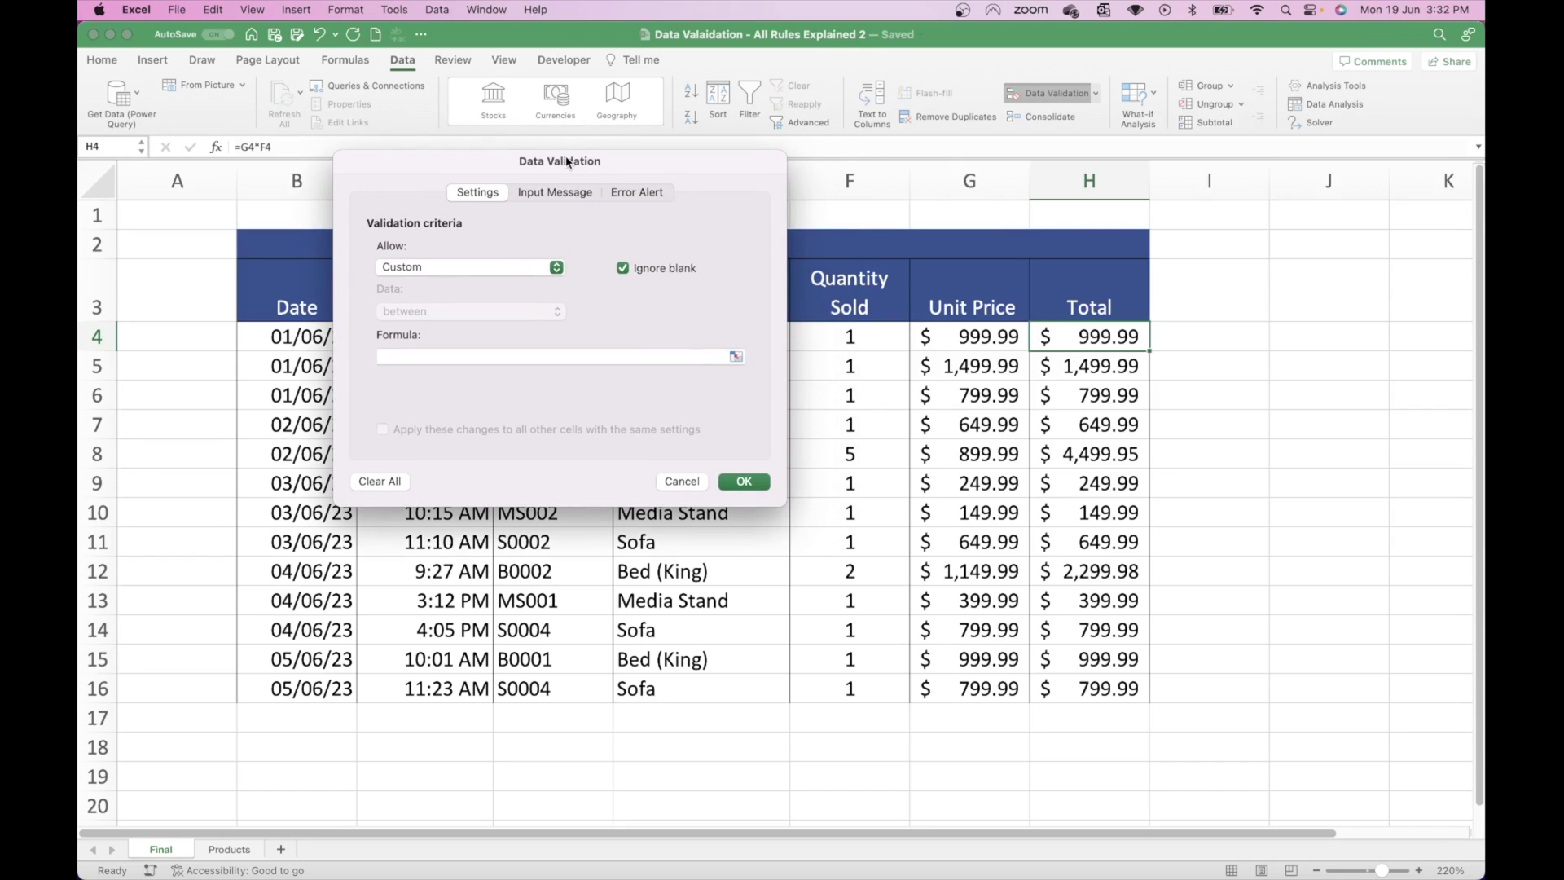
{"action": "left_click", "coordinate": [513, 358]}
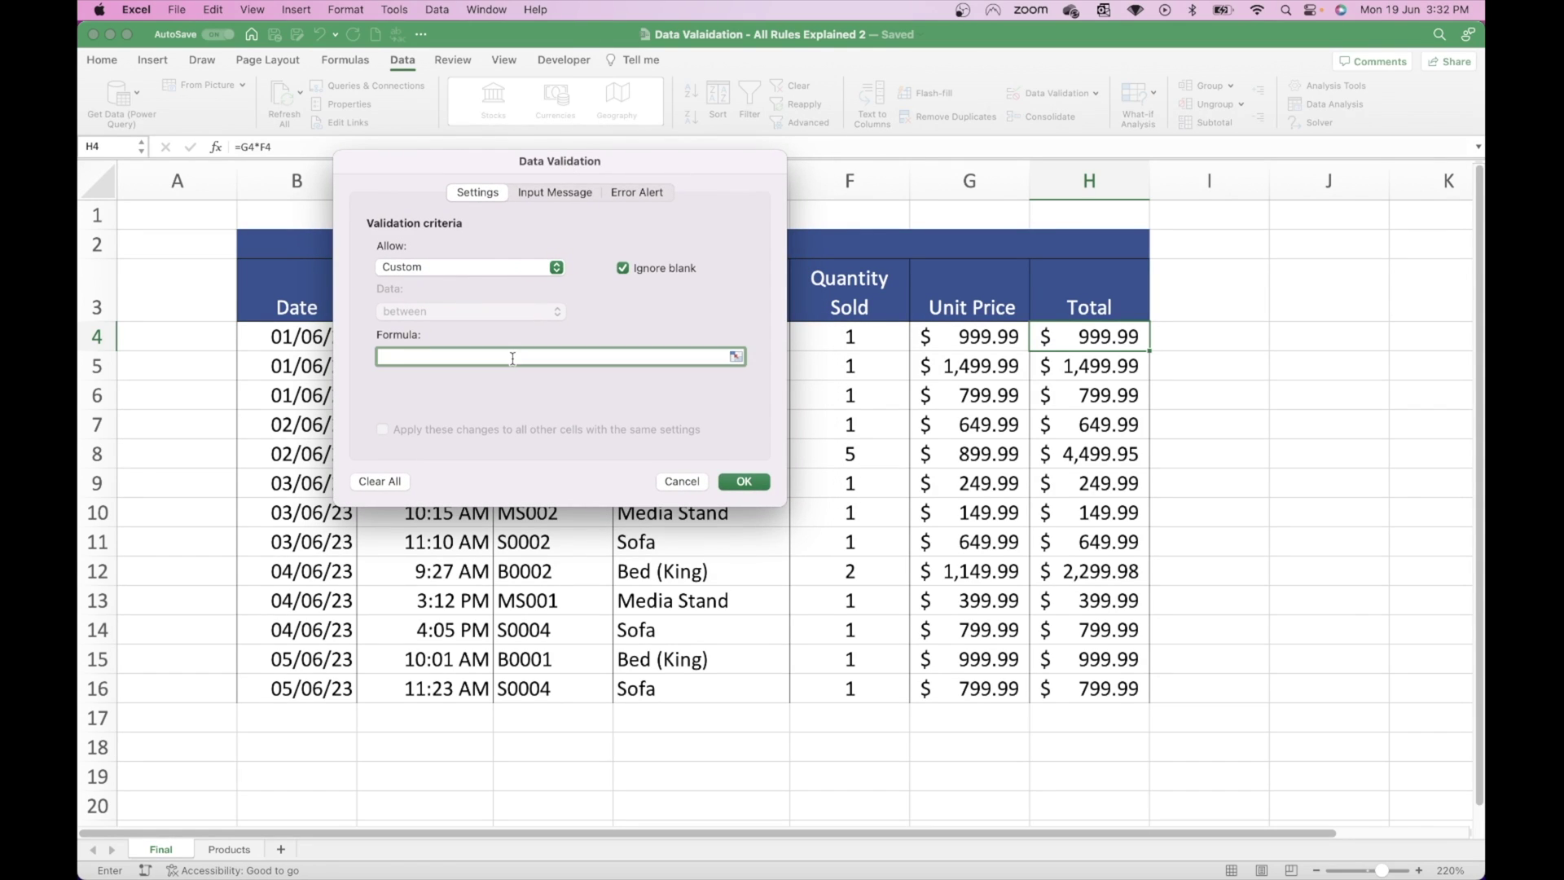
{"action": "left_click", "coordinate": [1085, 337]}
{"action": "type", "text": "="}
{"action": "left_click", "coordinate": [855, 335]}
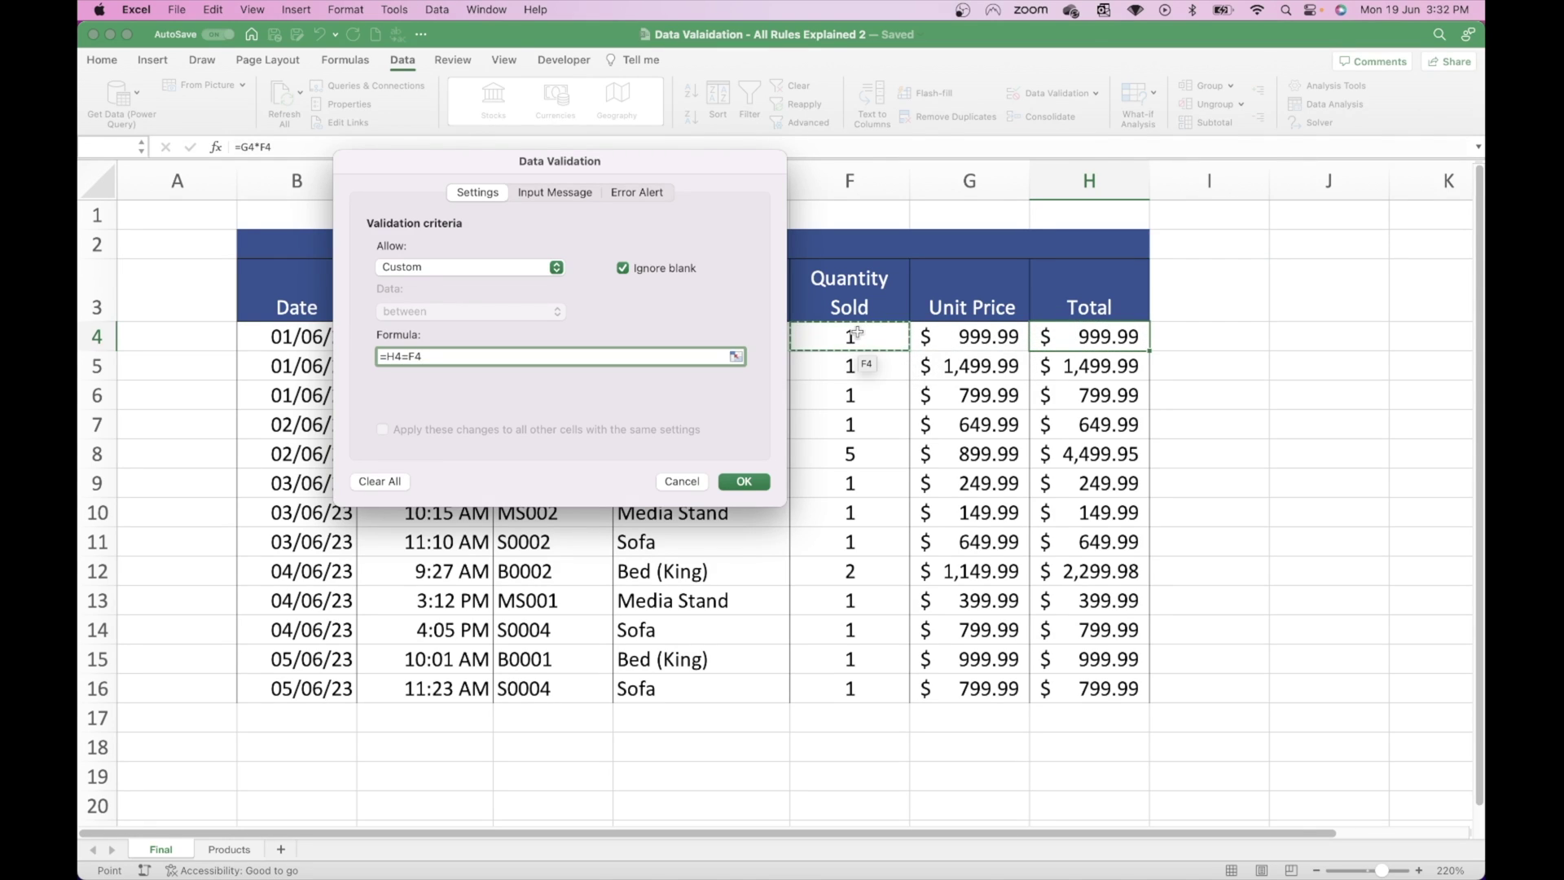
{"action": "type", "text": "*"}
{"action": "left_click", "coordinate": [985, 336]}
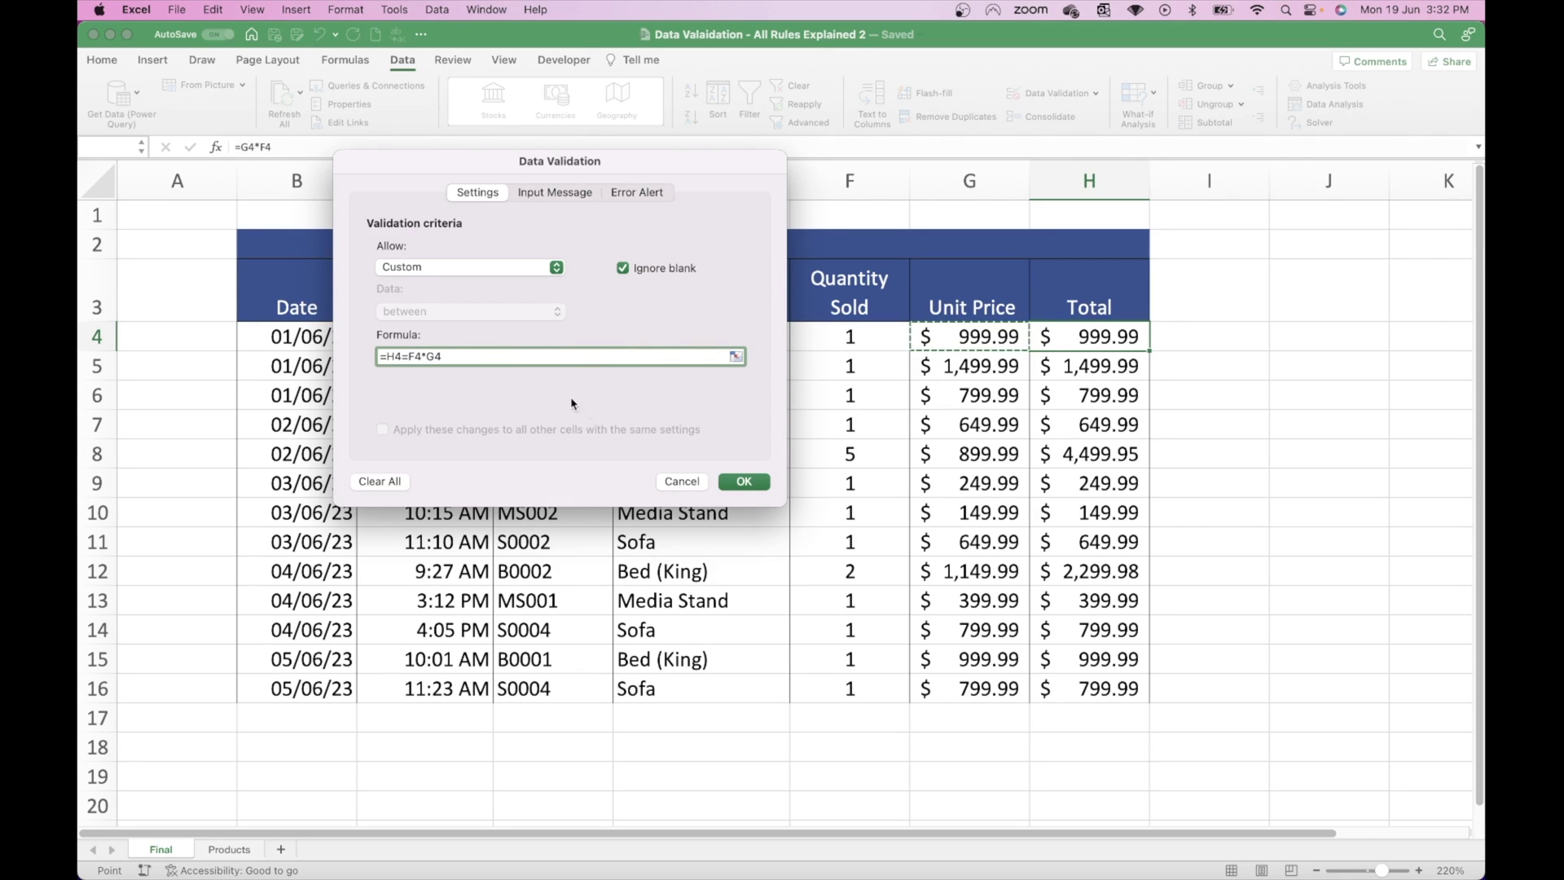
Step: Add an error alert titled "Total Calculation Error" reading "The total must match the total units sold multiplied by the unit price."
{"action": "left_click", "coordinate": [640, 193]}
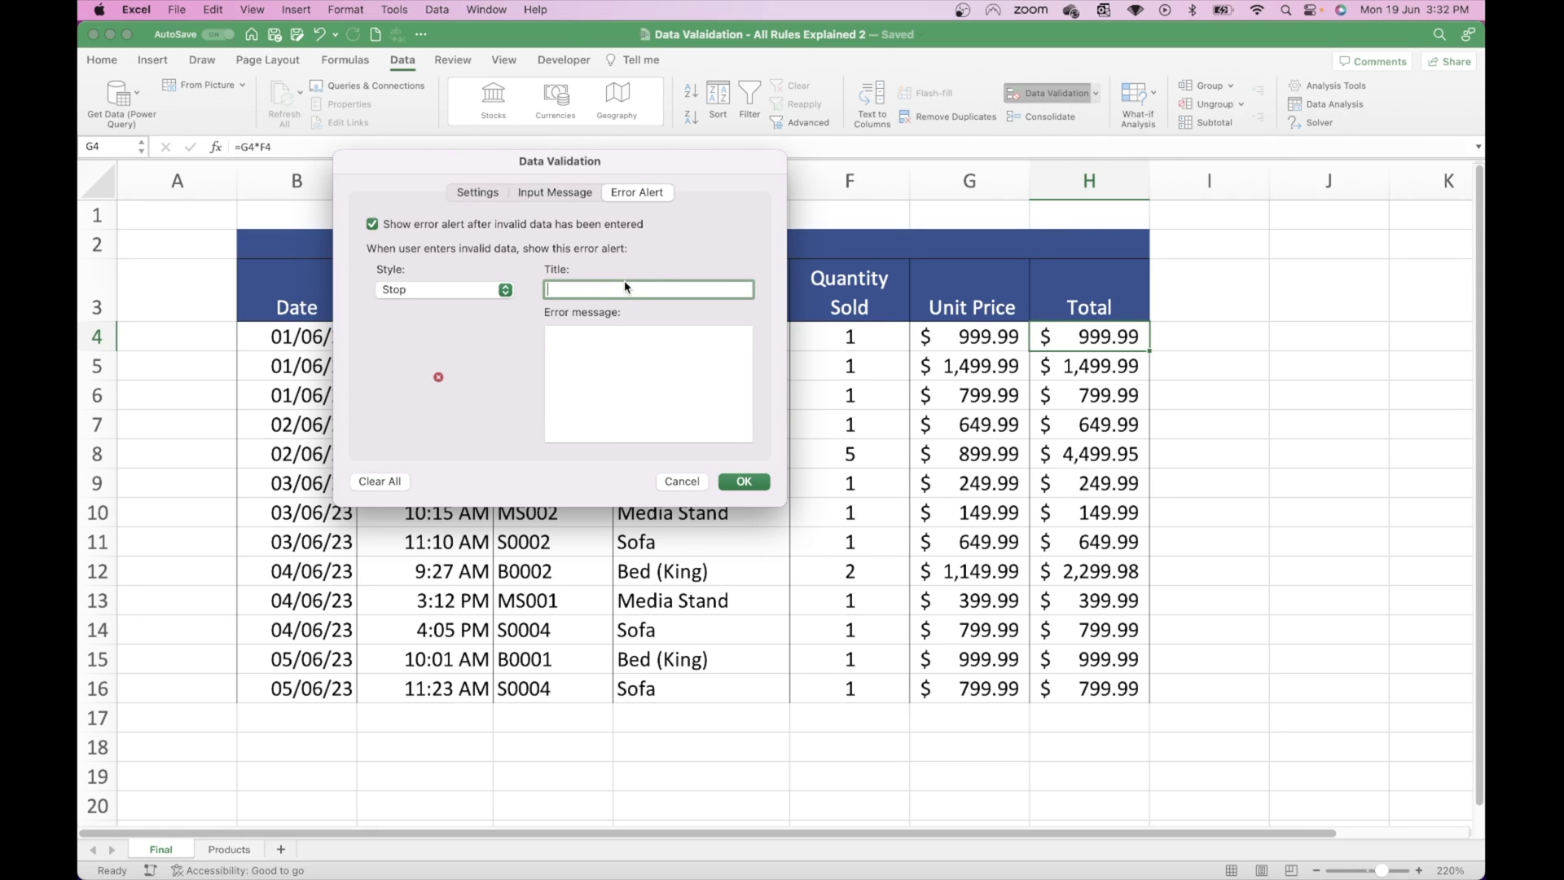
{"action": "type", "text": "Tital Calculation Error"}
{"action": "key", "text": "Tab"}
{"action": "type", "text": "The total mus"}
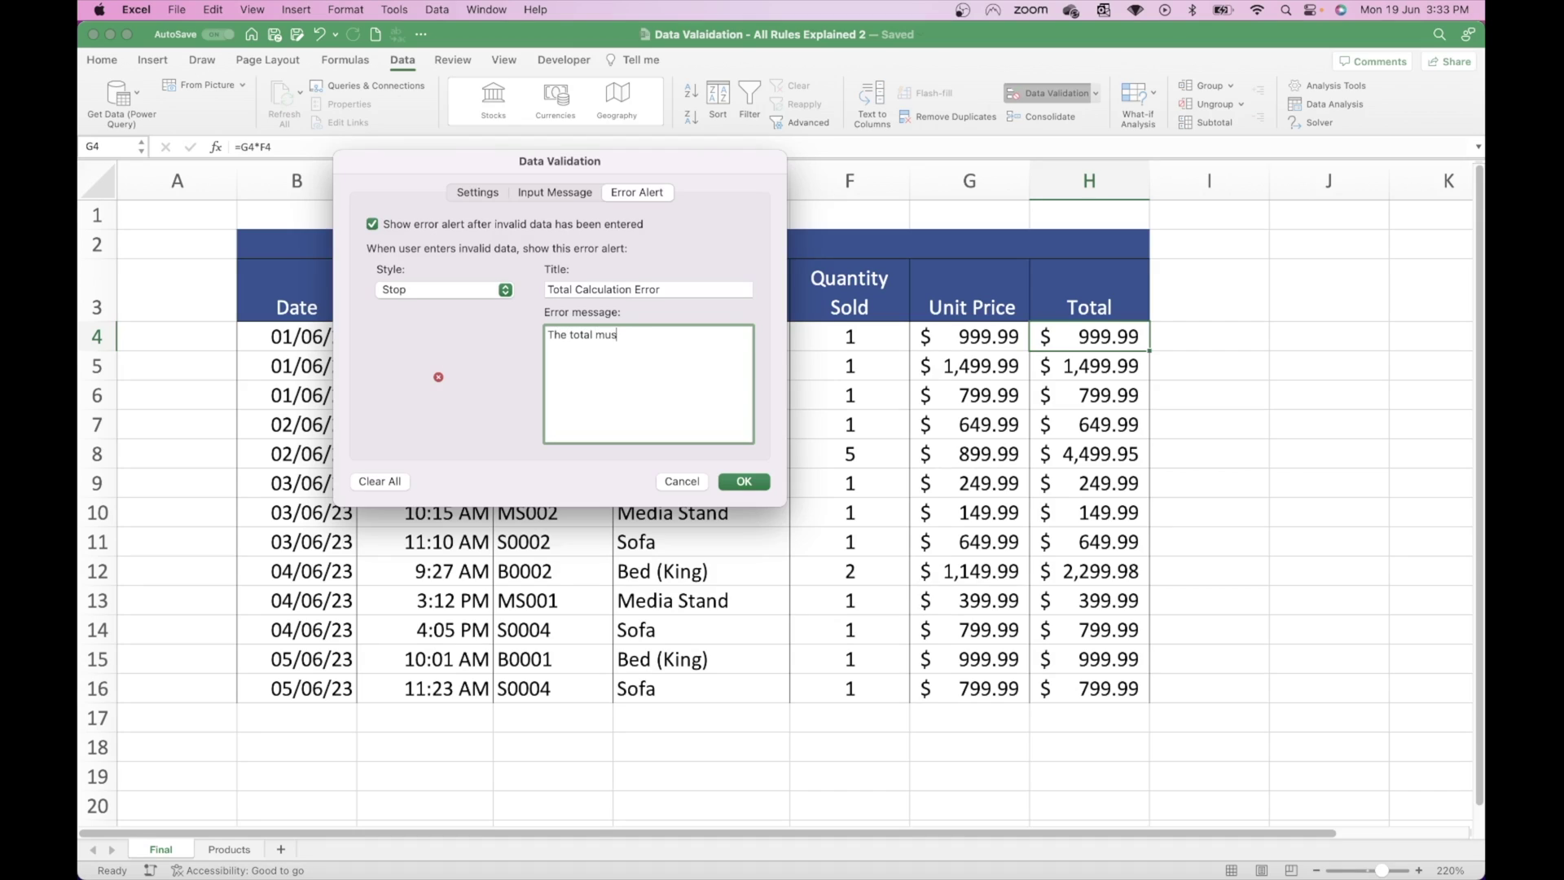
{"action": "type", "text": "t match the total units sold multiplied by the unit price."}
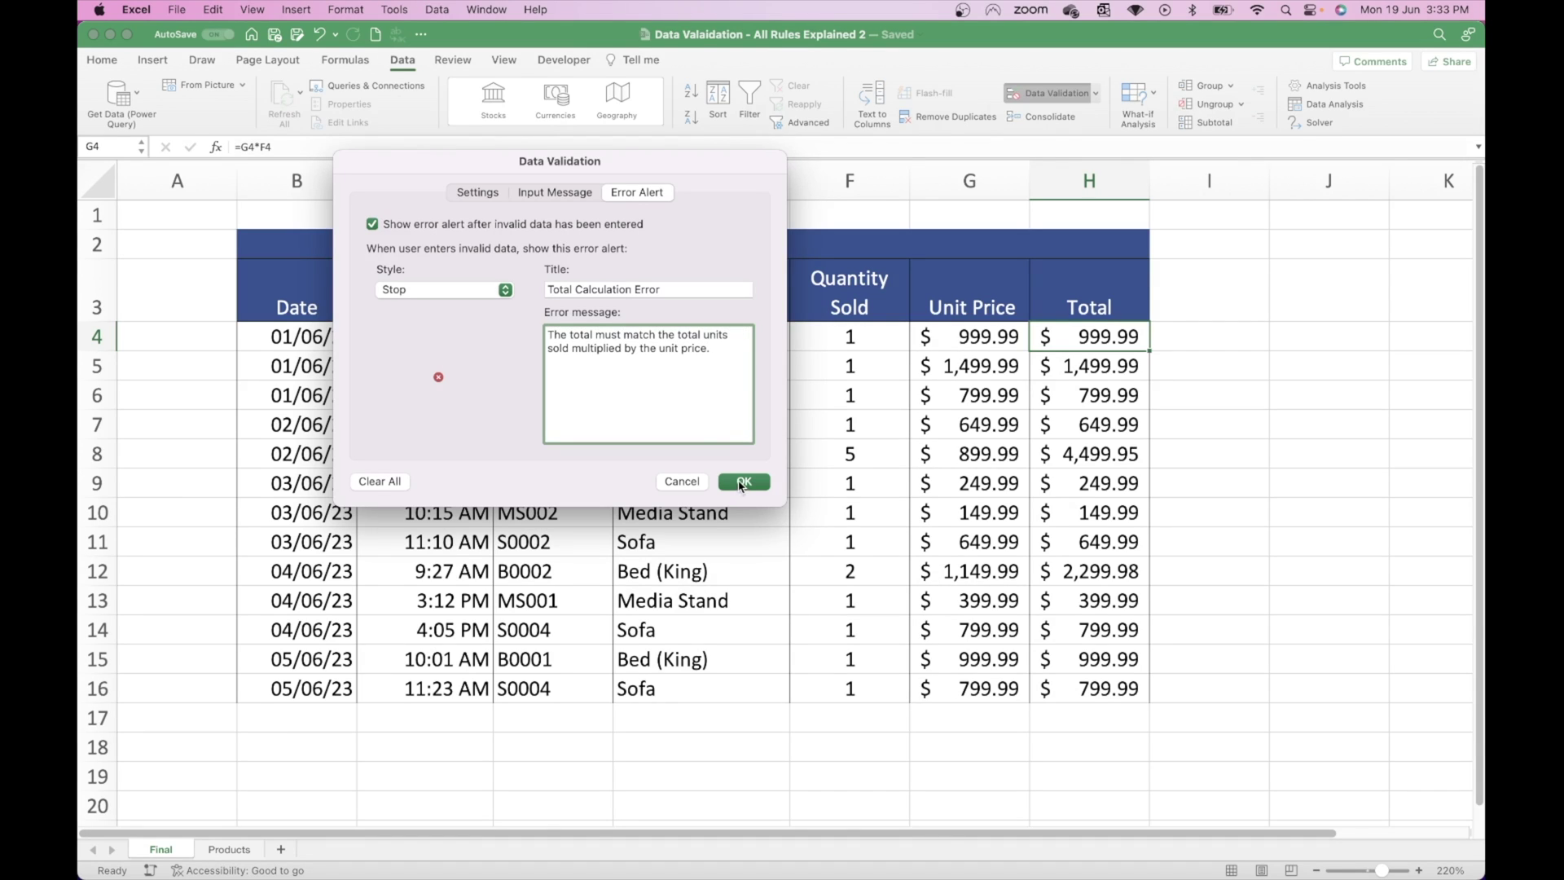
{"action": "left_click", "coordinate": [743, 482]}
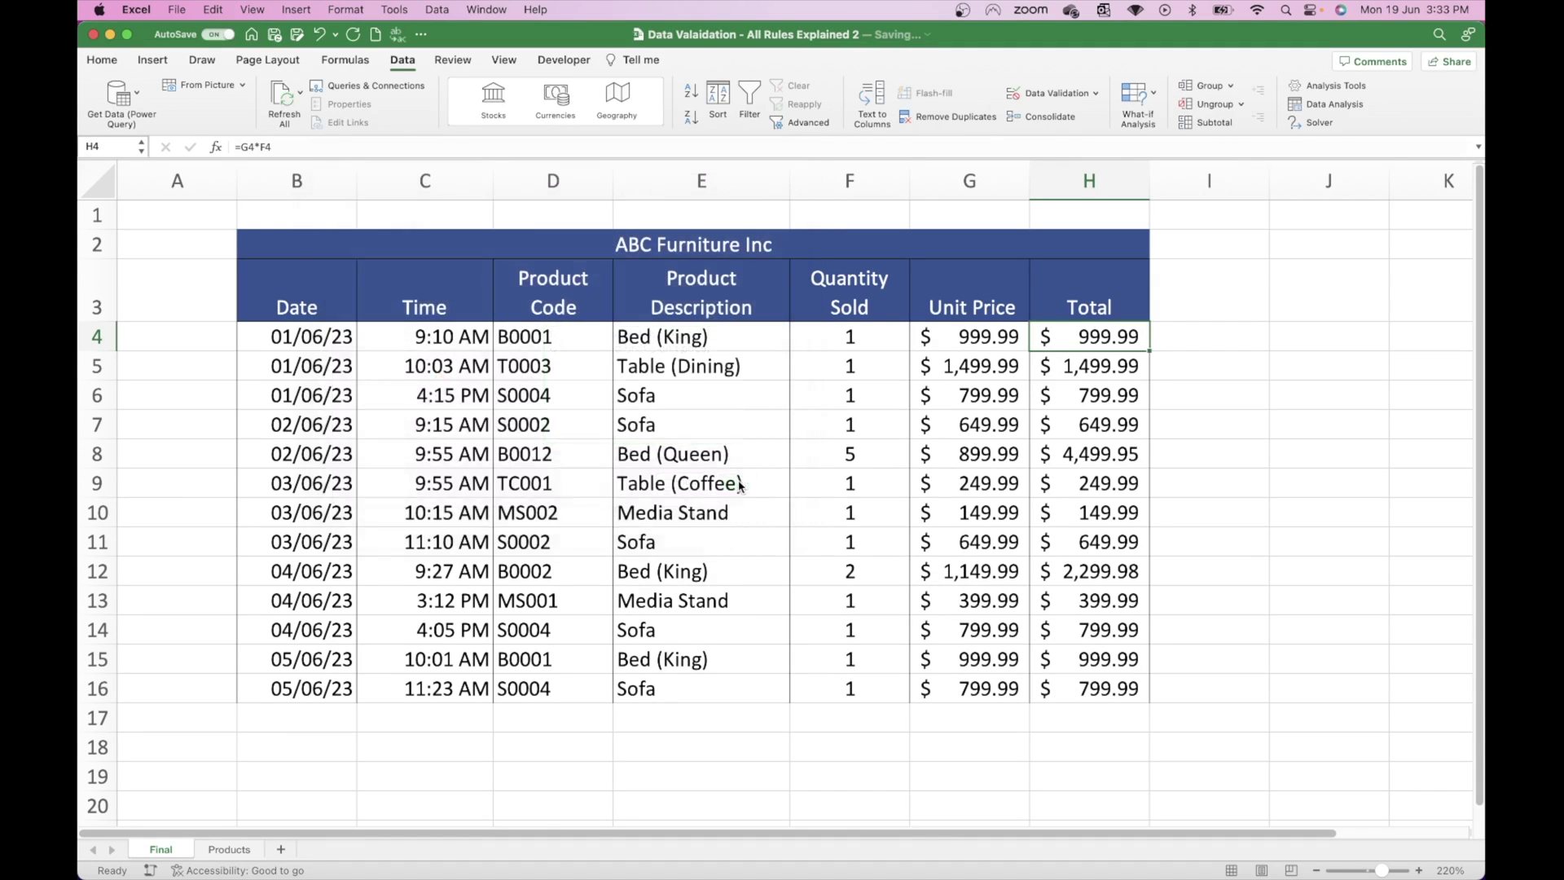
Step: Test the Total rule by trying to change the formula in H4 to =G4*2, and cancel the entry
{"action": "double_click", "coordinate": [1093, 337]}
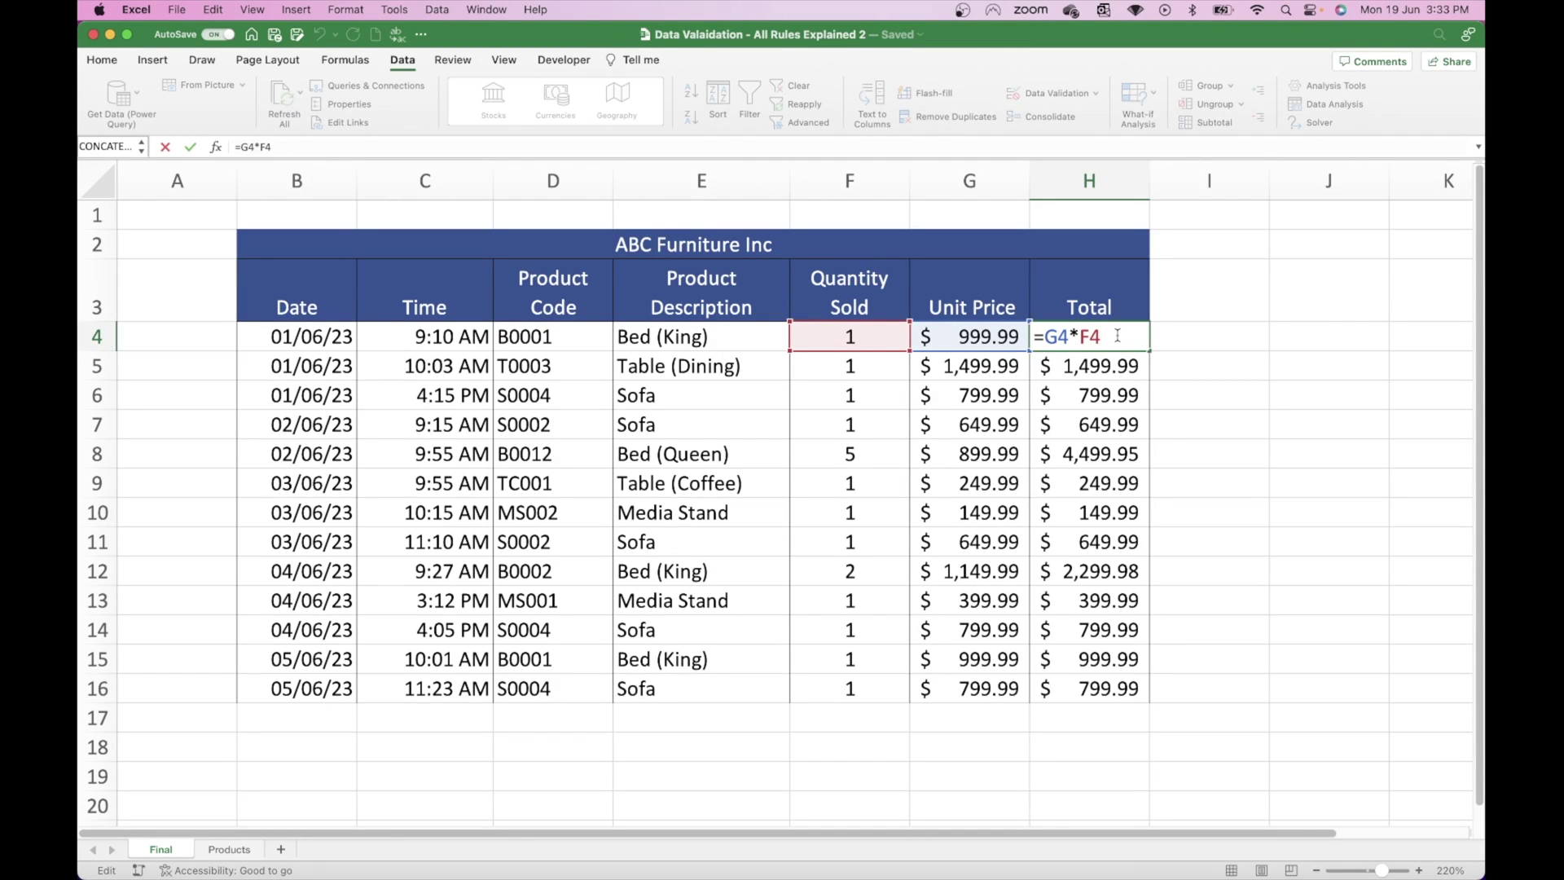
{"action": "key", "text": "BackSpace"}
{"action": "key", "text": "BackSpace"}
{"action": "type", "text": "2"}
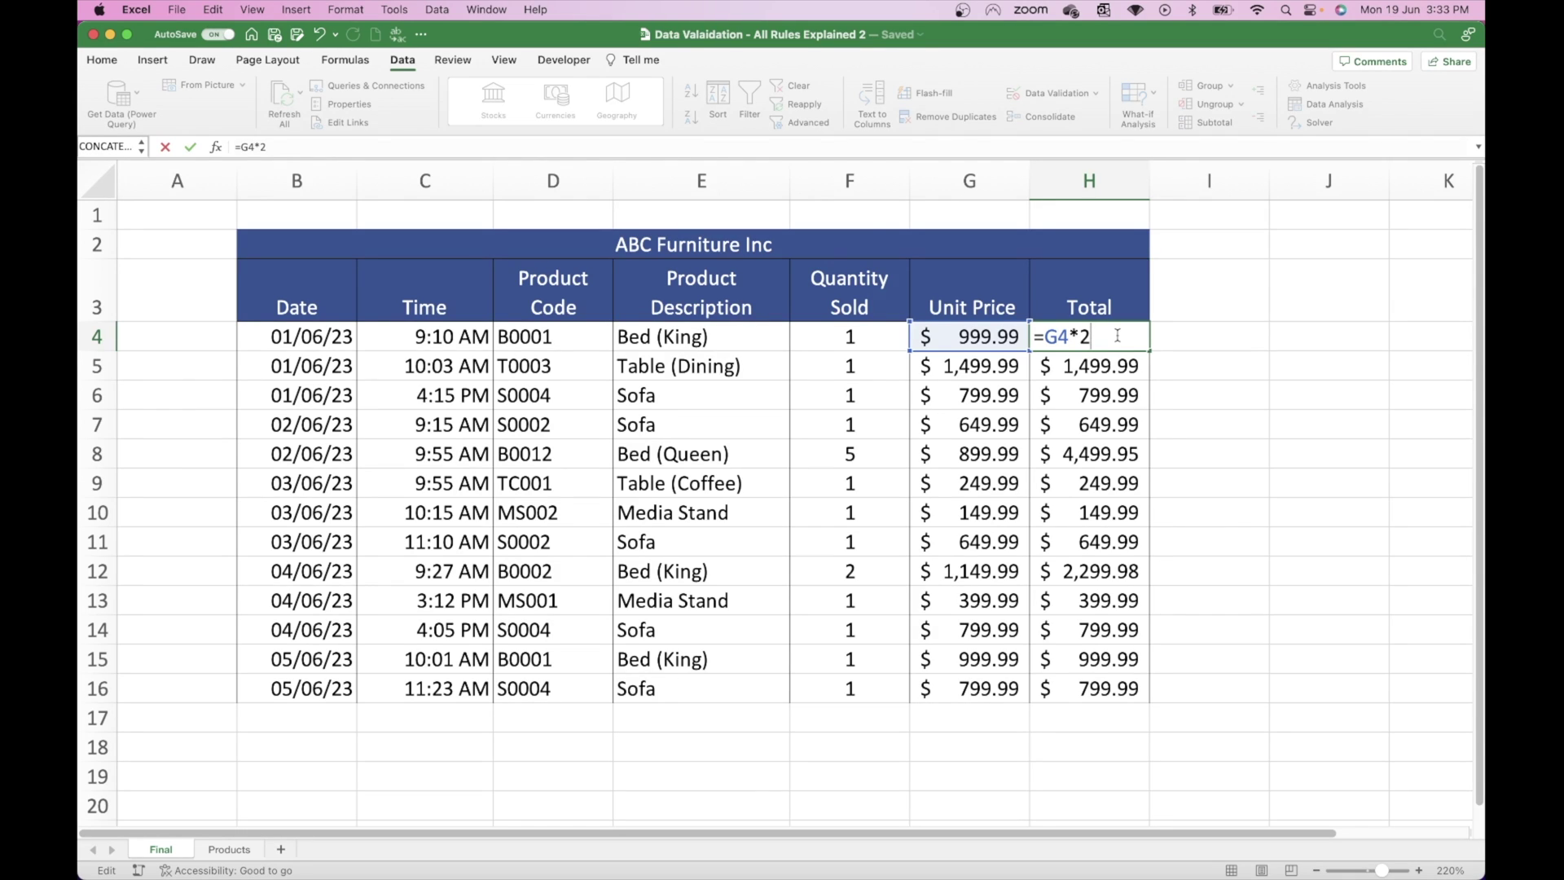
{"action": "key", "text": "Return"}
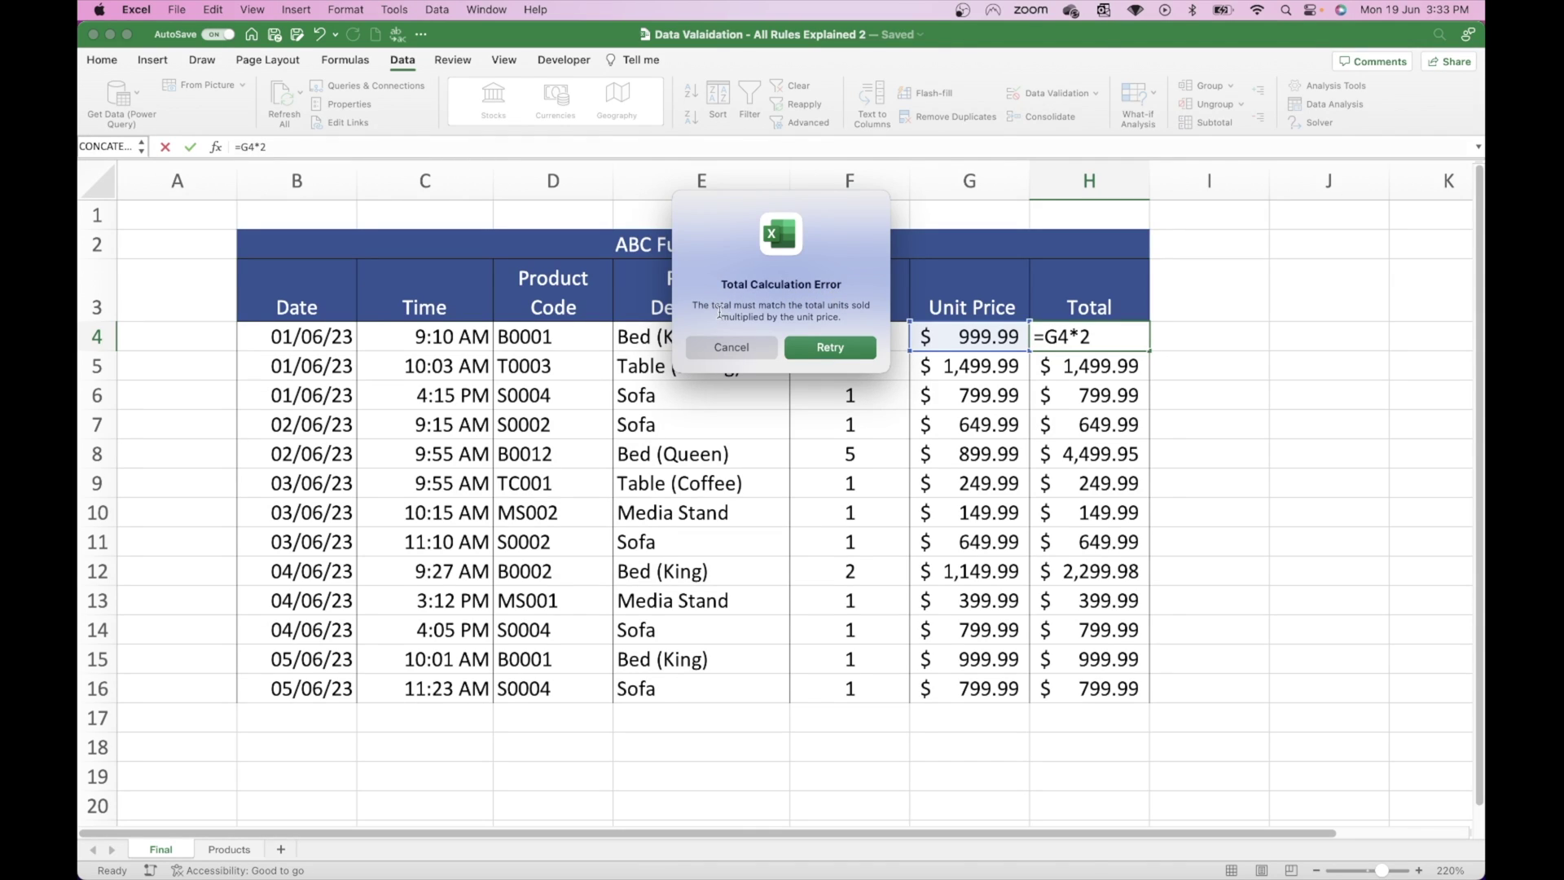
{"action": "left_click", "coordinate": [757, 349]}
Step: Copy only the data validation rule from H4 to the rest of the Total column, from H5 to the last row of the sheet
{"action": "key", "text": "super+c"}
{"action": "left_click", "coordinate": [1096, 364]}
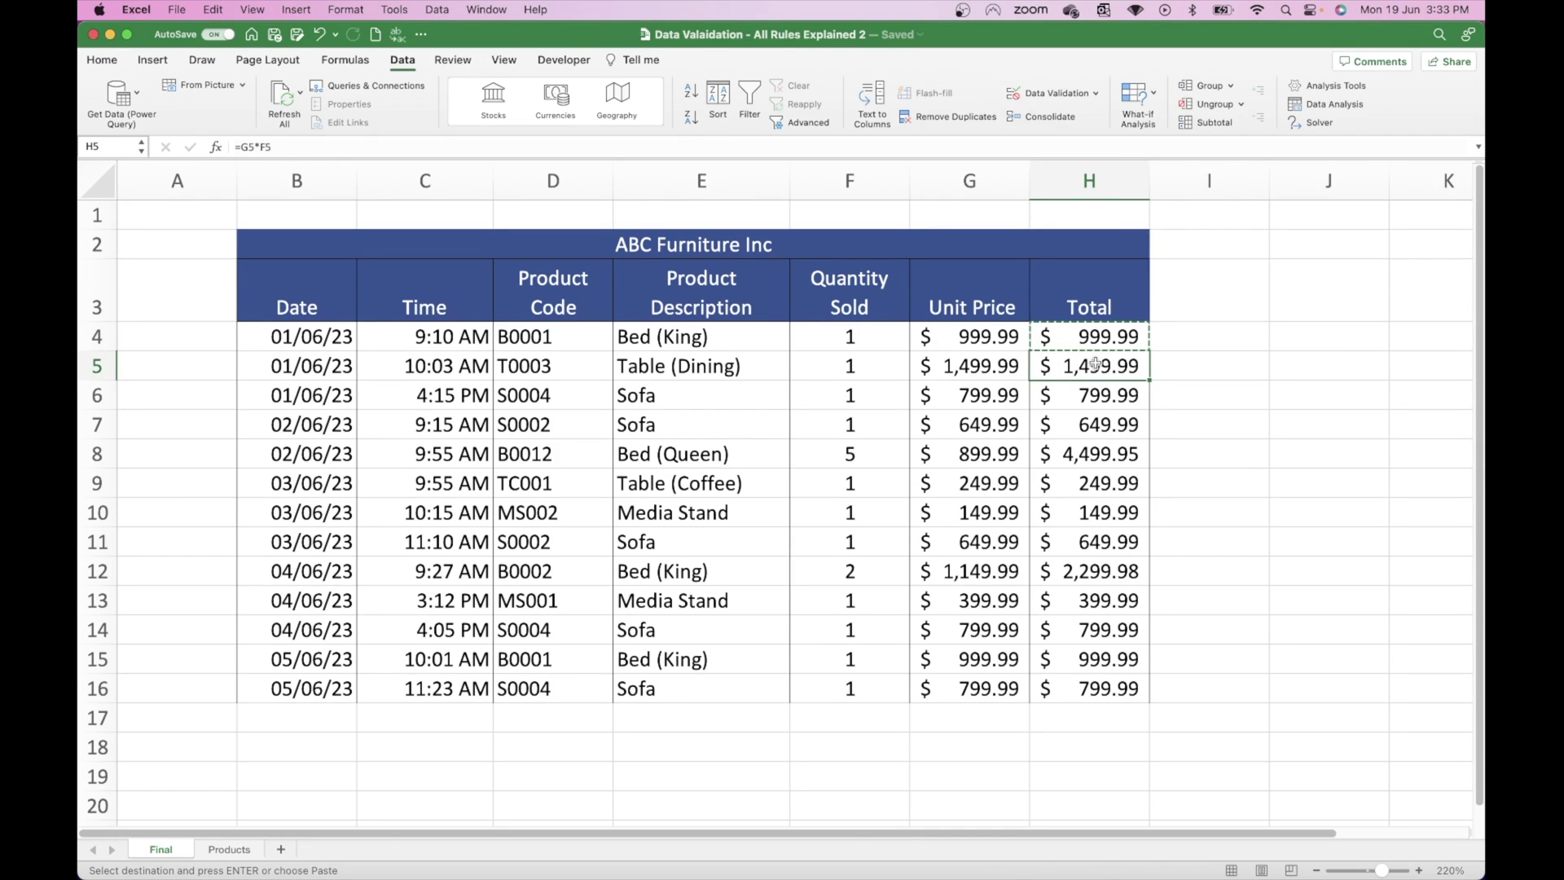
{"action": "key", "text": "shift+Down"}
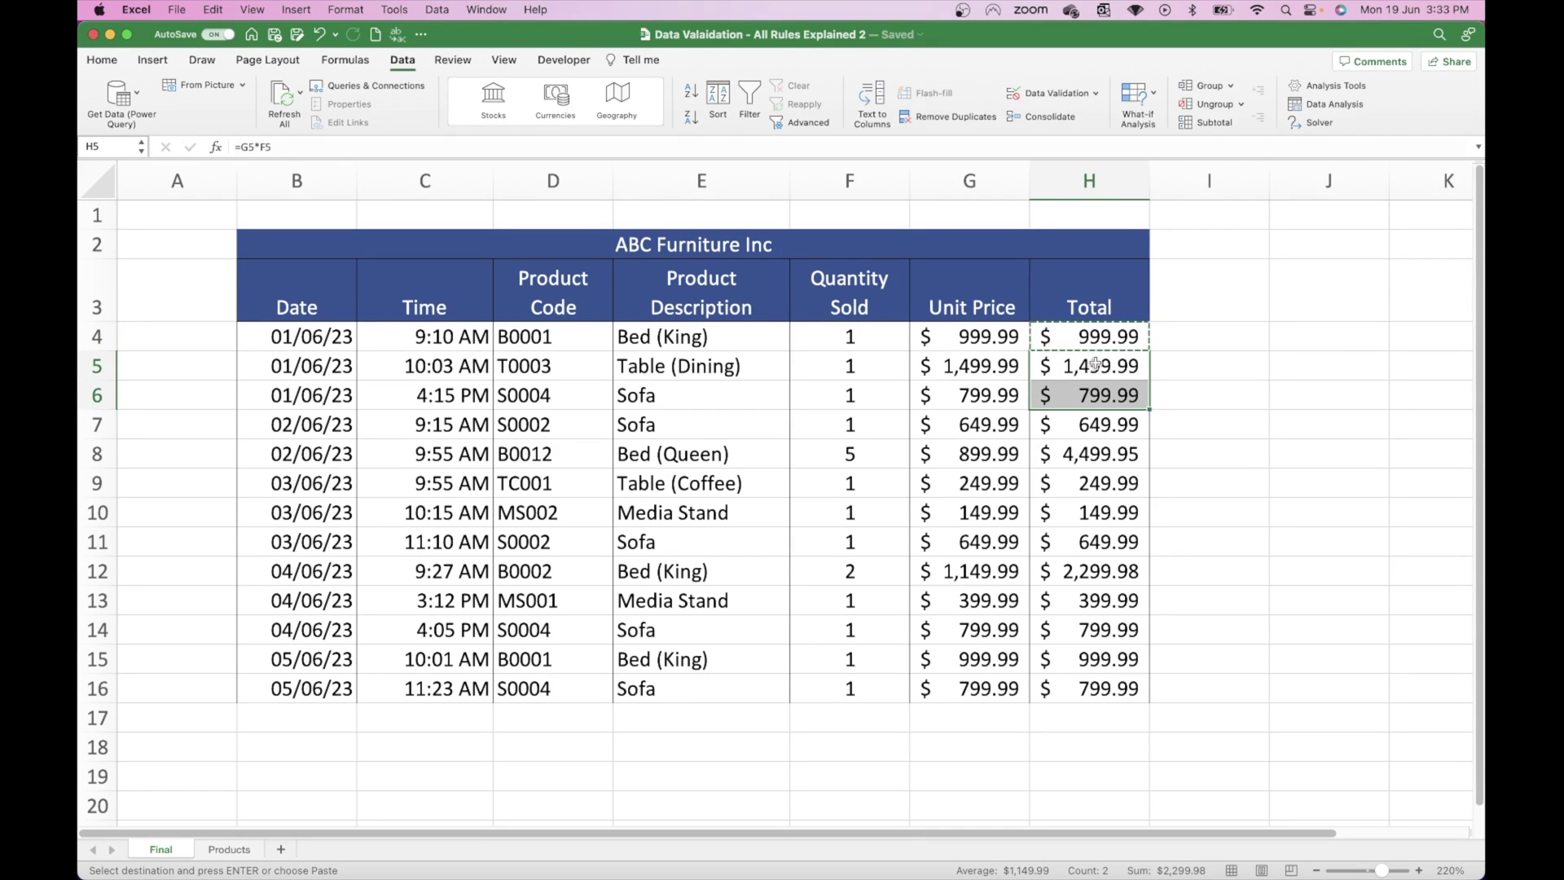
{"action": "key", "text": "super+shift+Down"}
{"action": "key", "text": "super+shift+Down"}
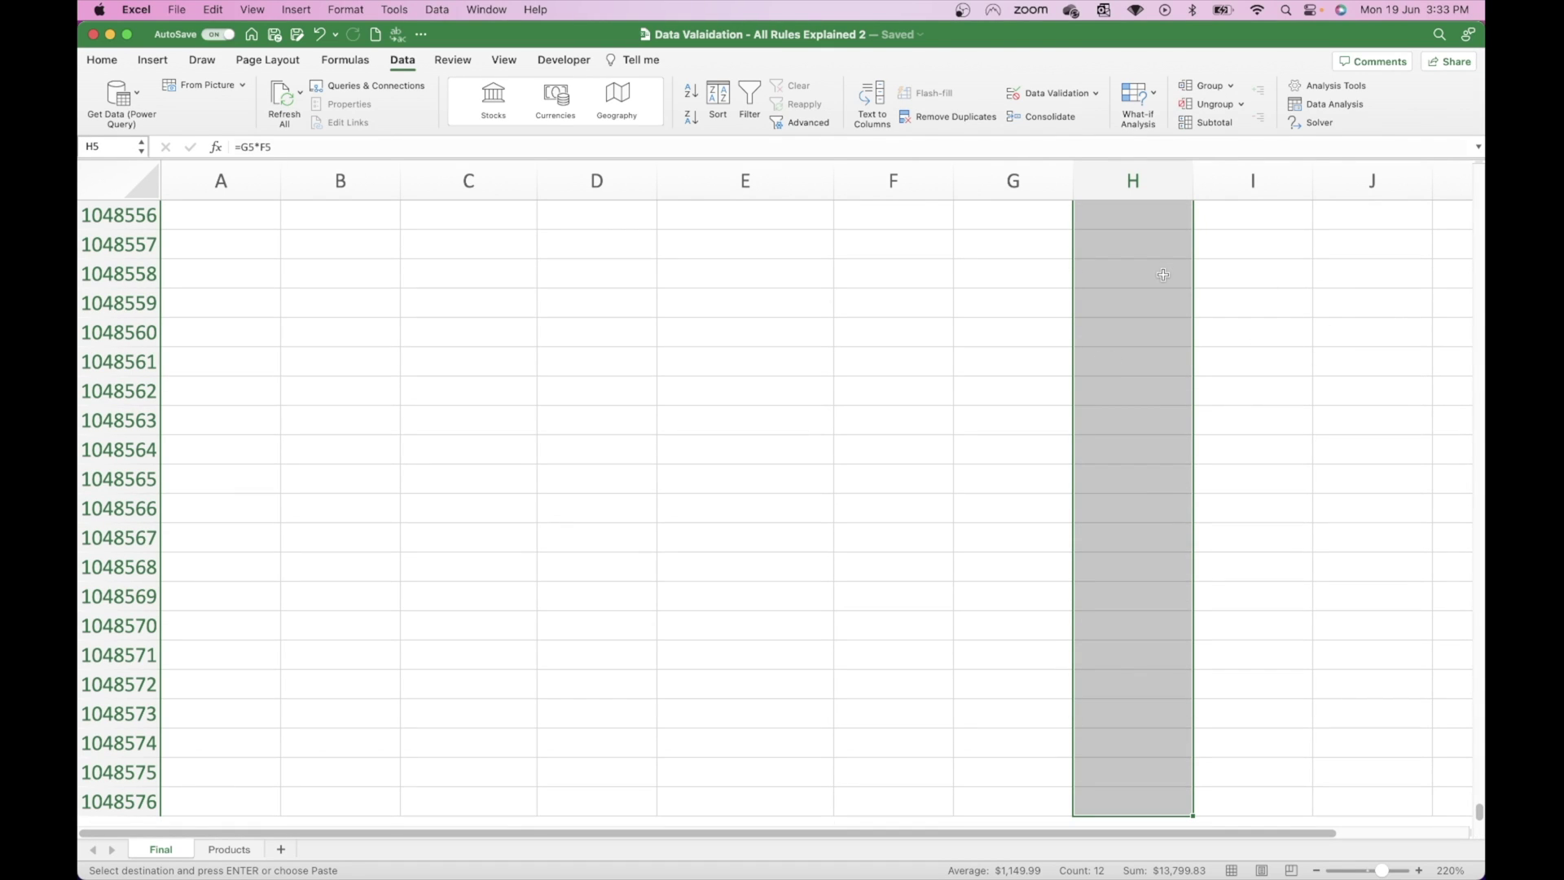
{"action": "key", "text": "ctrl+alt+v"}
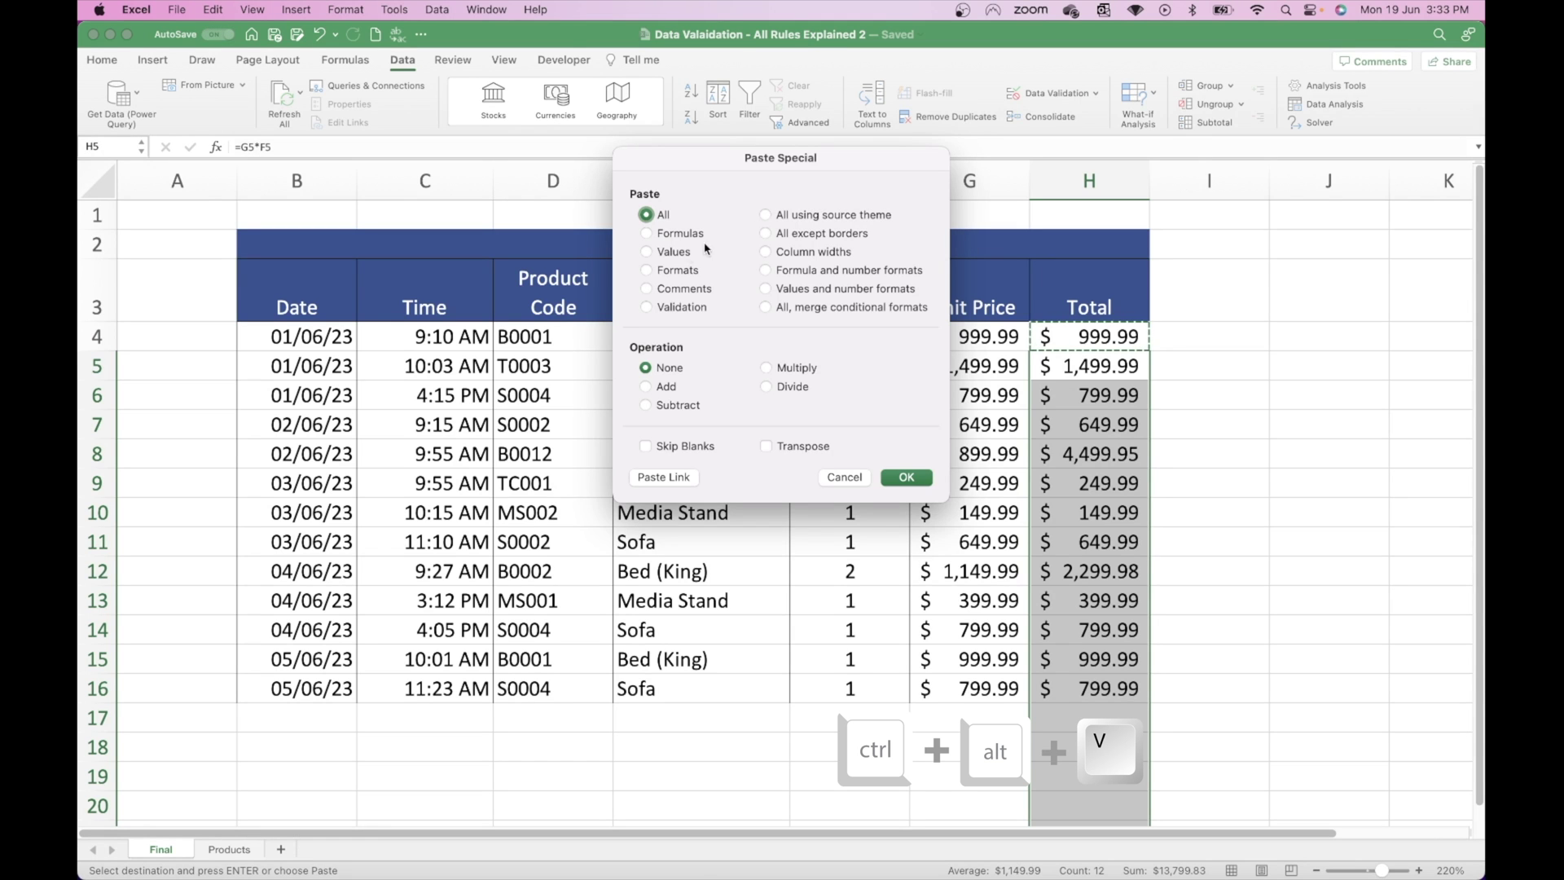
{"action": "left_click", "coordinate": [646, 307]}
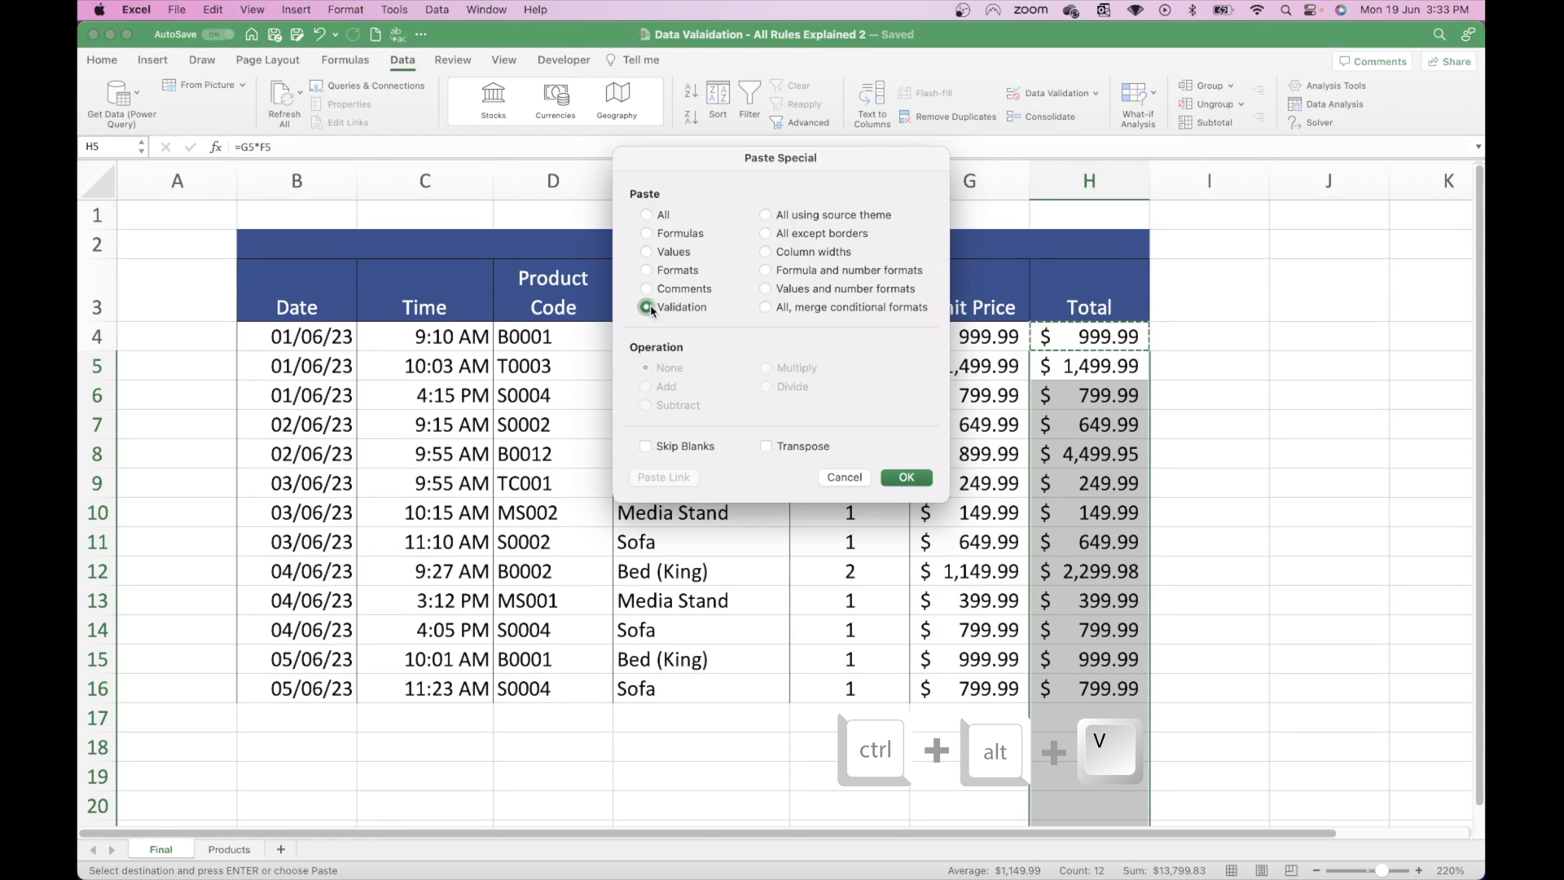
{"action": "left_click", "coordinate": [893, 477]}
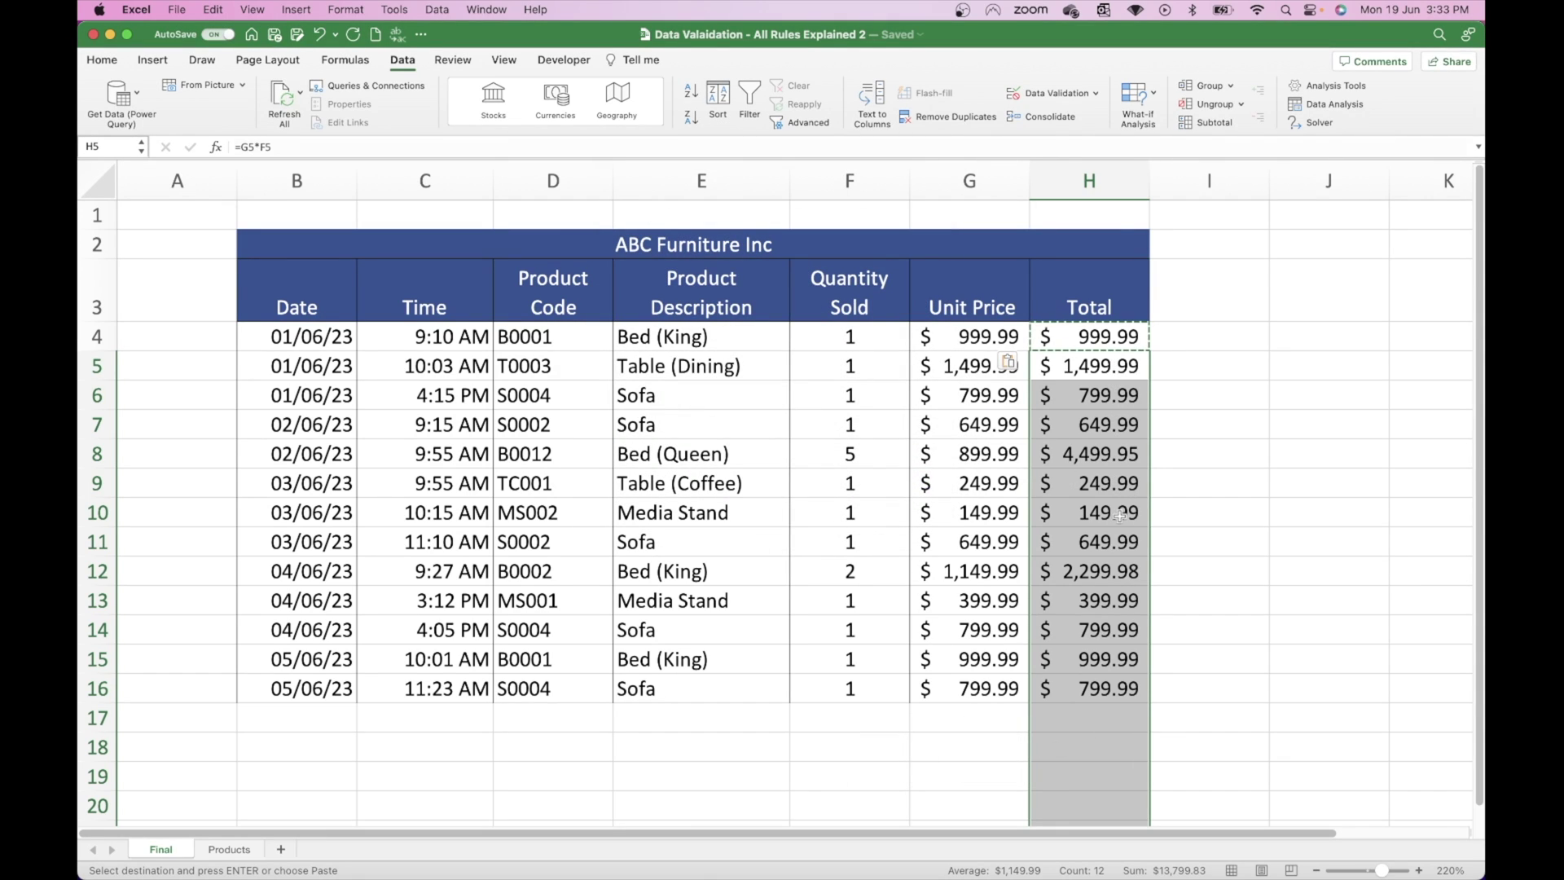
Step: Test the copied Total rule by trying to change the formula in H9 to =G9*4, and cancel the entry
{"action": "left_click", "coordinate": [1108, 481]}
{"action": "double_click", "coordinate": [1108, 481]}
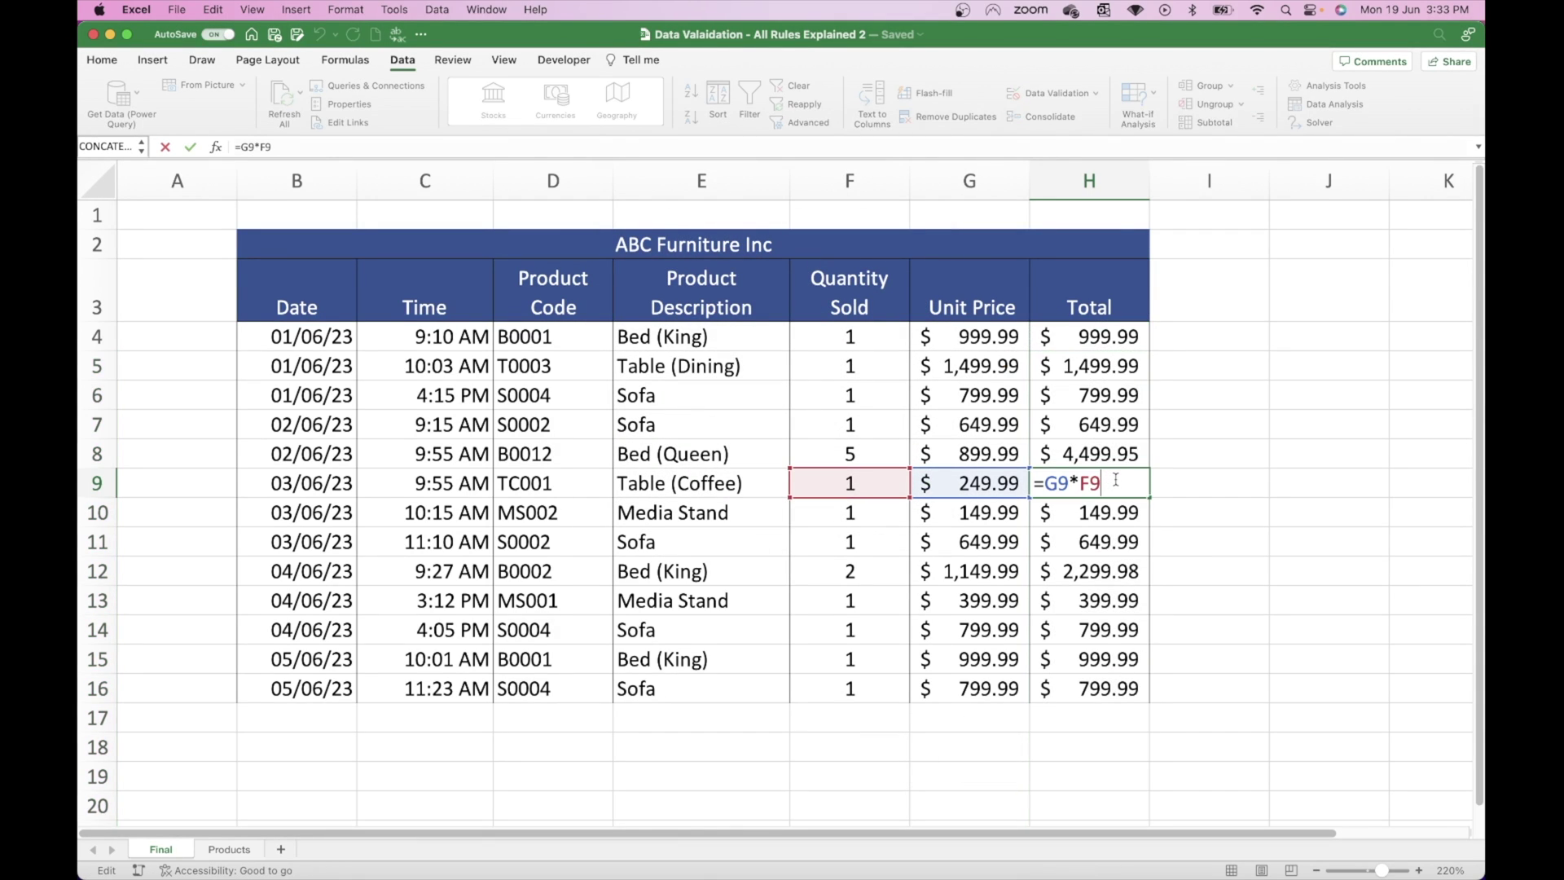
{"action": "key", "text": "BackSpace"}
{"action": "key", "text": "BackSpace"}
{"action": "type", "text": "4"}
{"action": "key", "text": "Return"}
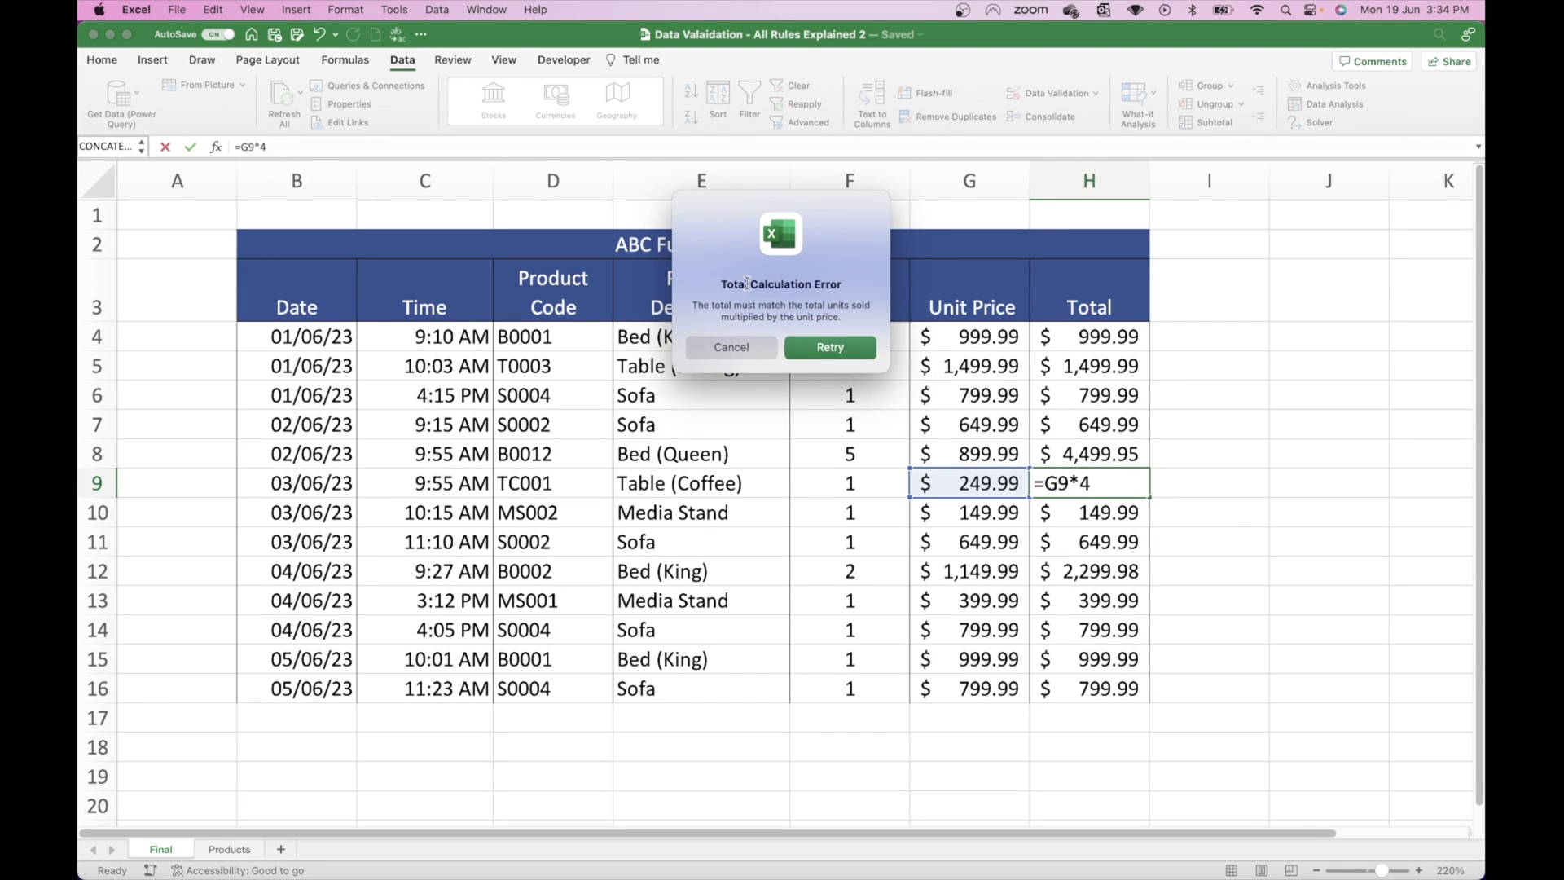
{"action": "left_click", "coordinate": [762, 342]}
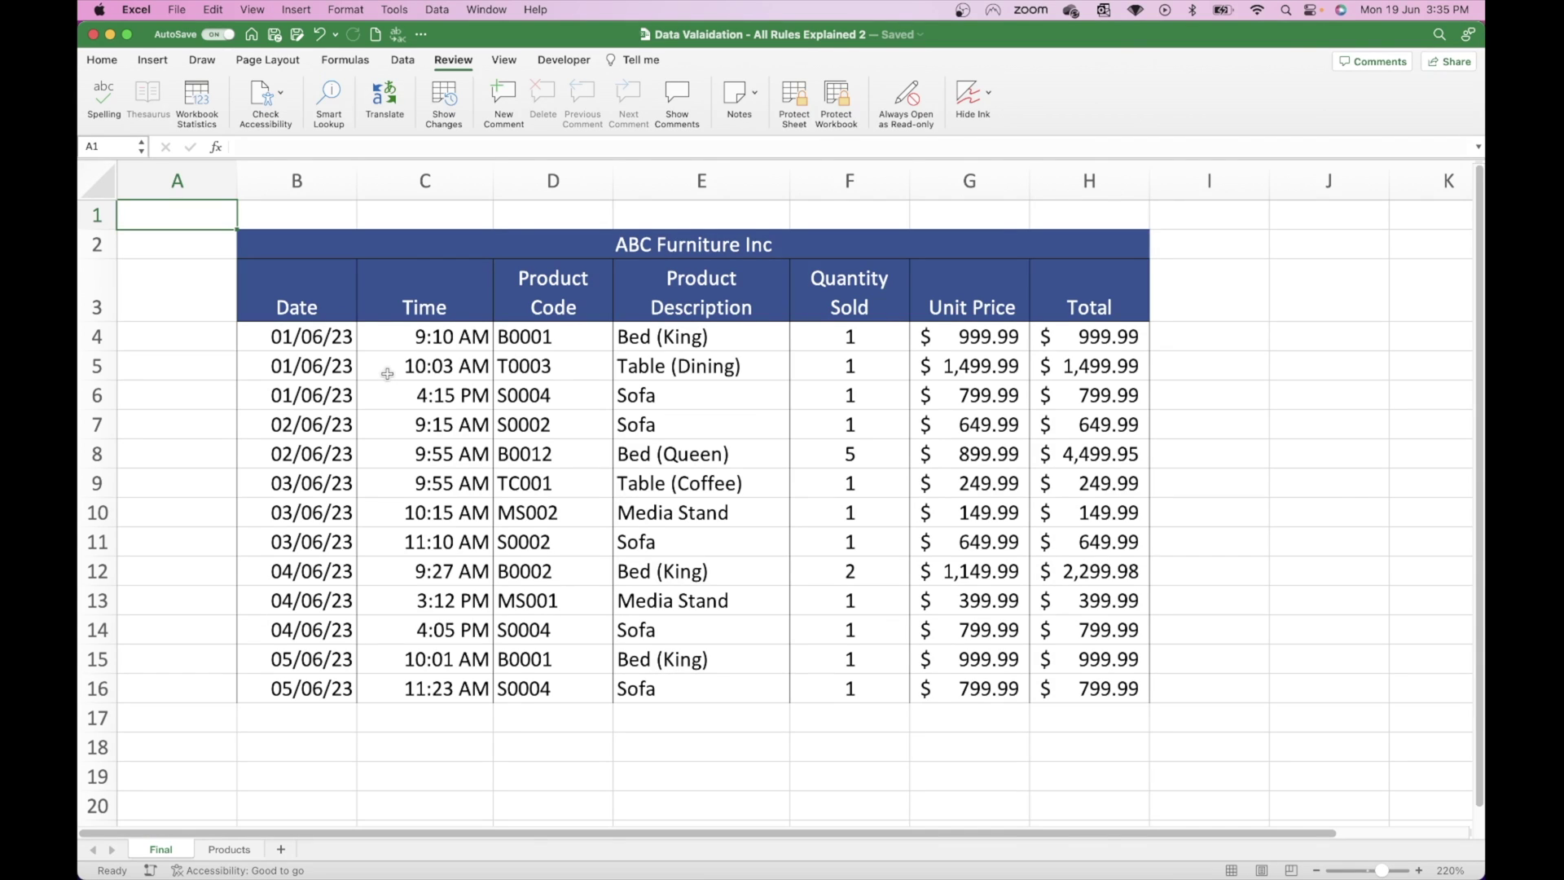
Step: View the product list on the Products sheet and return to the Final sheet
{"action": "left_click", "coordinate": [231, 850]}
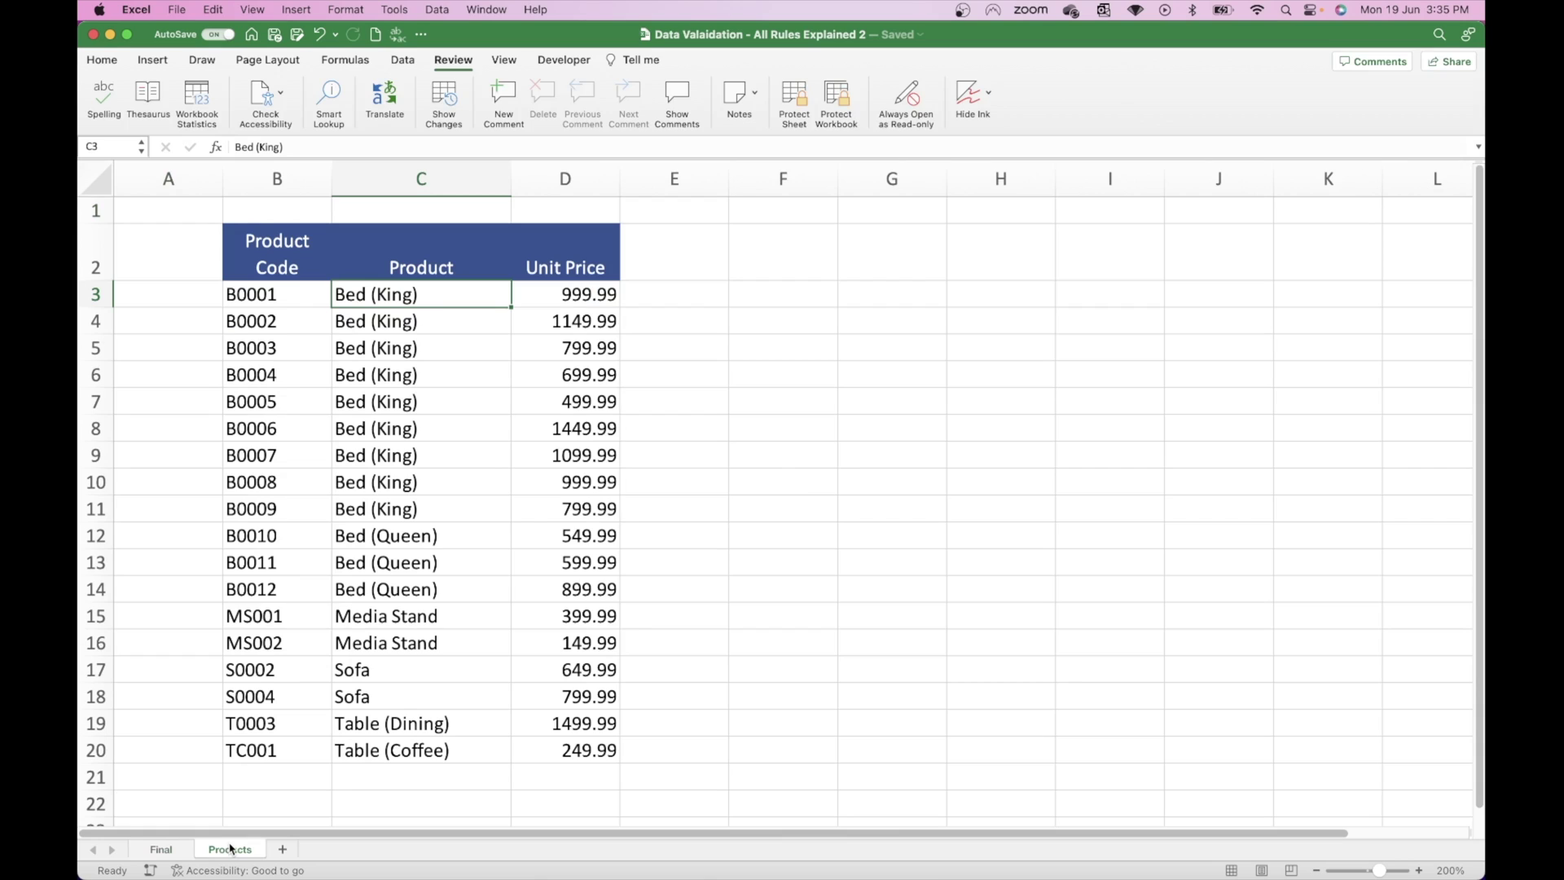
{"action": "left_click", "coordinate": [165, 851]}
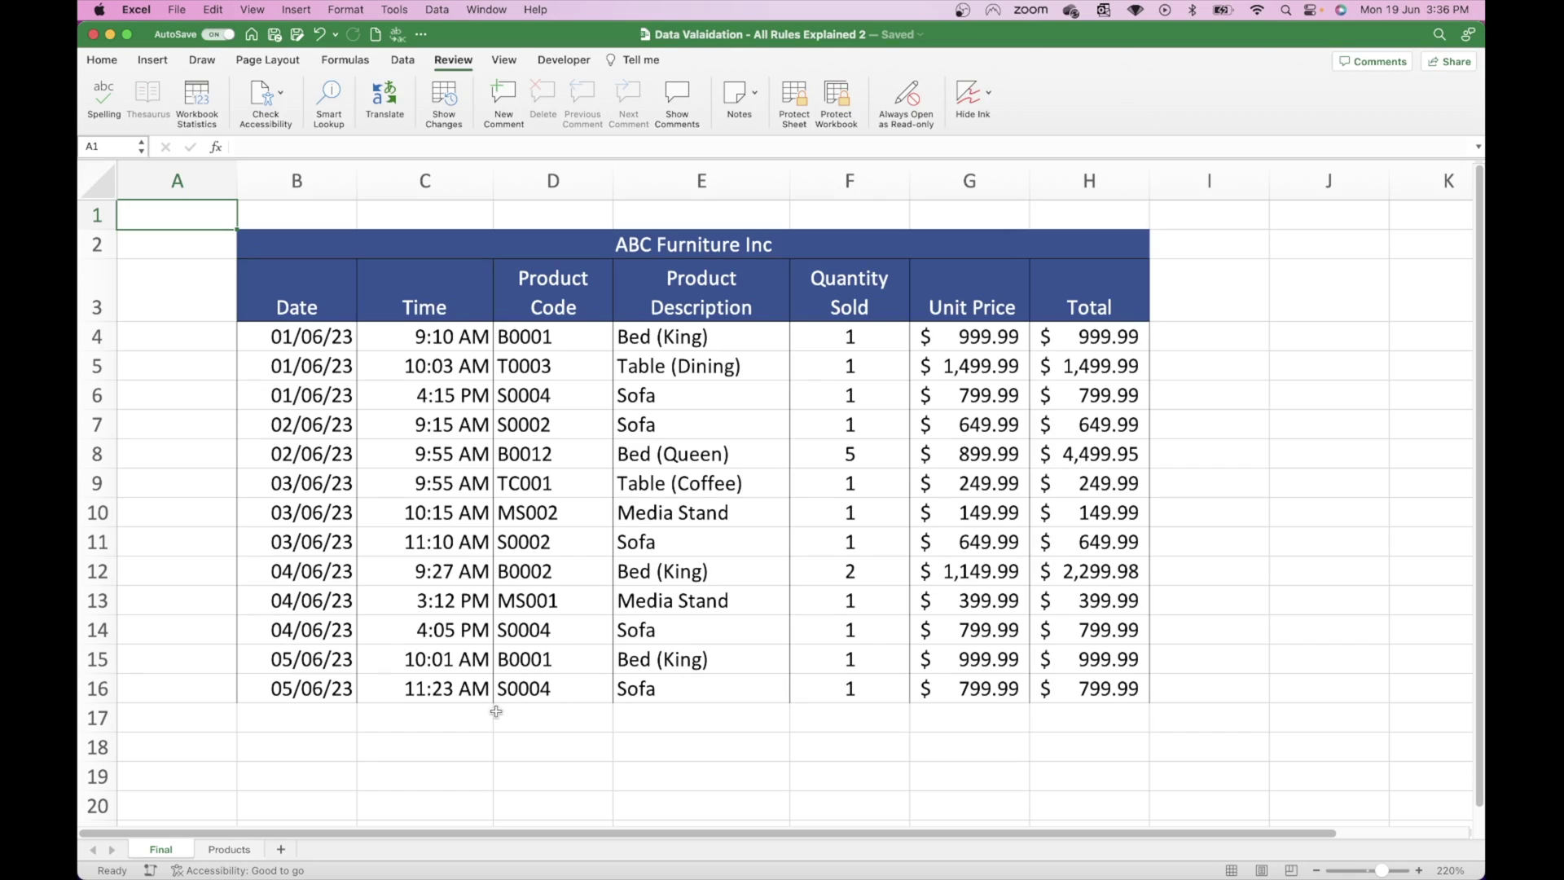
Step: Try adding the date 6/6 in B17 below the last sale, and clear the cell again
{"action": "scroll", "coordinate": [496, 711], "scroll_direction": "down", "scroll_amount": 3}
{"action": "left_click", "coordinate": [301, 602]}
{"action": "type", "text": "6/6"}
{"action": "key", "text": "Return"}
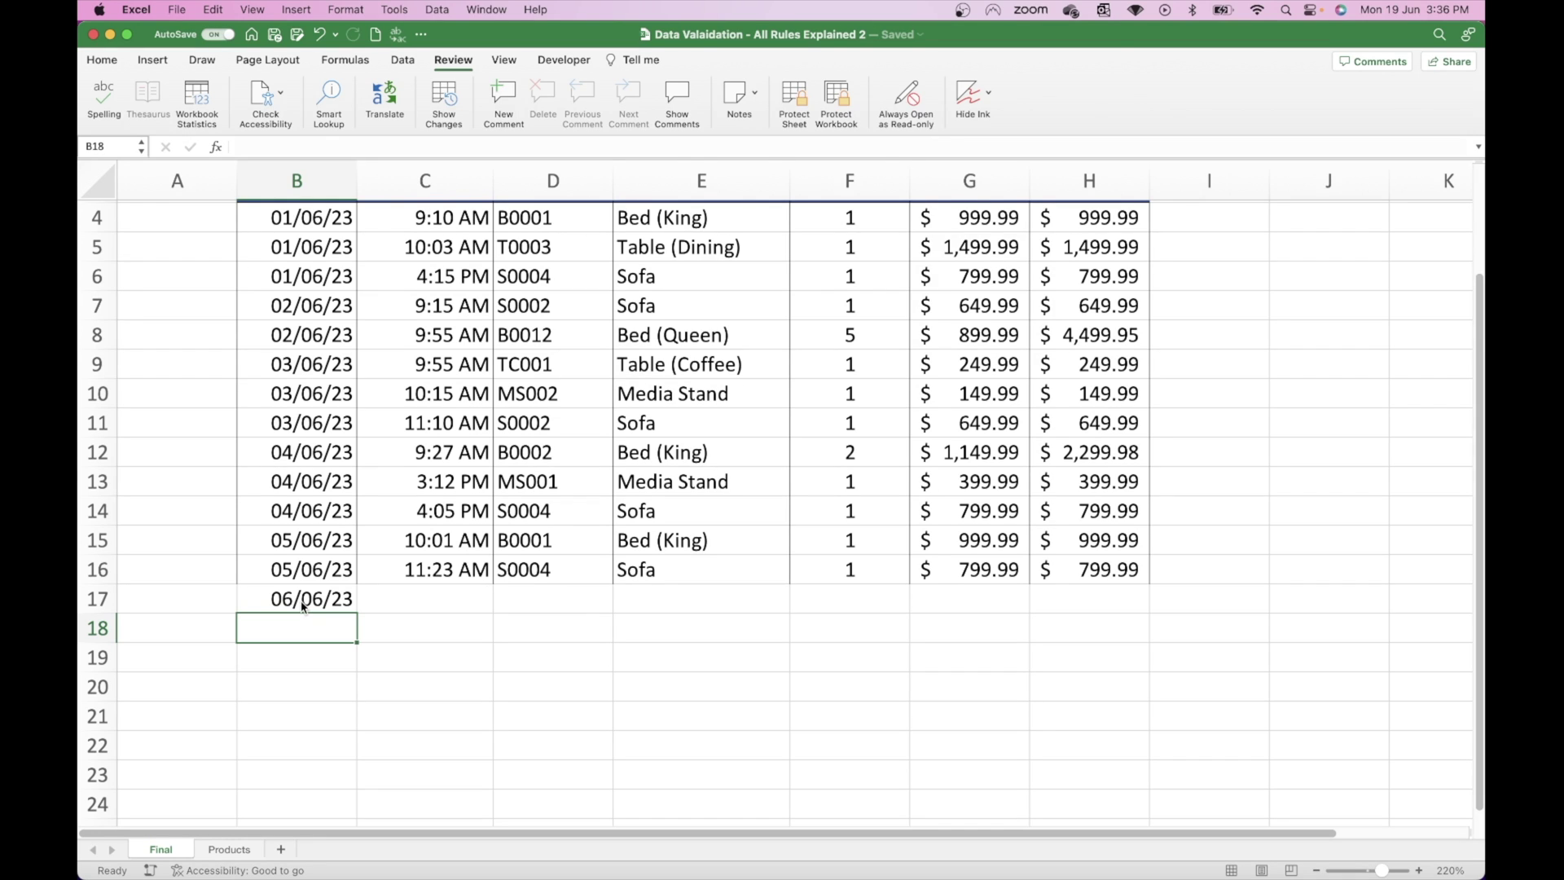
{"action": "left_click", "coordinate": [301, 601]}
{"action": "key", "text": "Delete"}
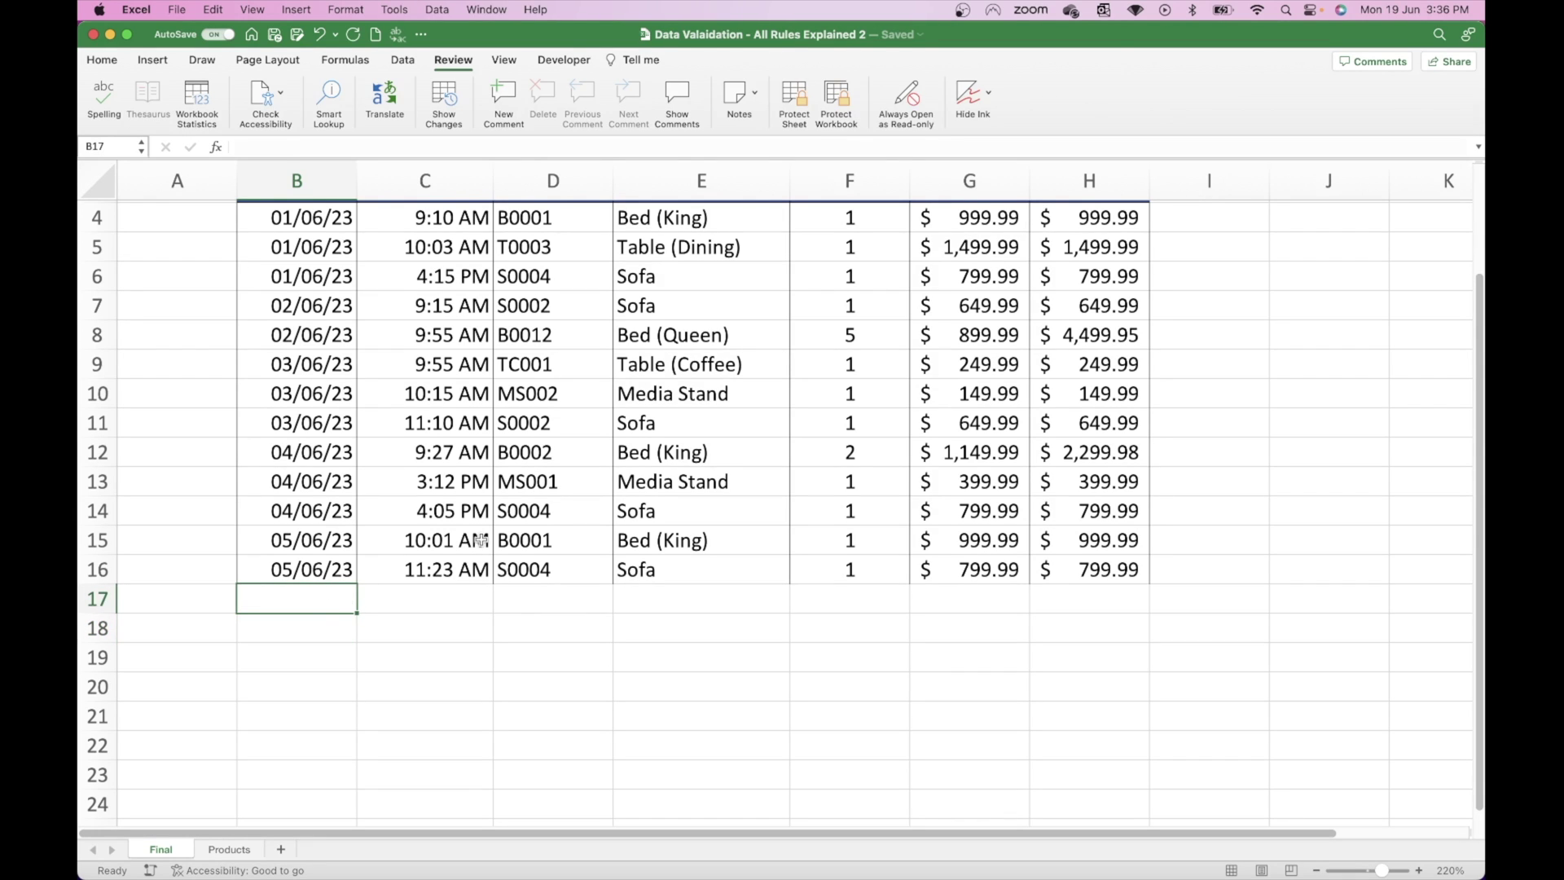
{"action": "scroll", "coordinate": [481, 539], "scroll_direction": "up", "scroll_amount": 3}
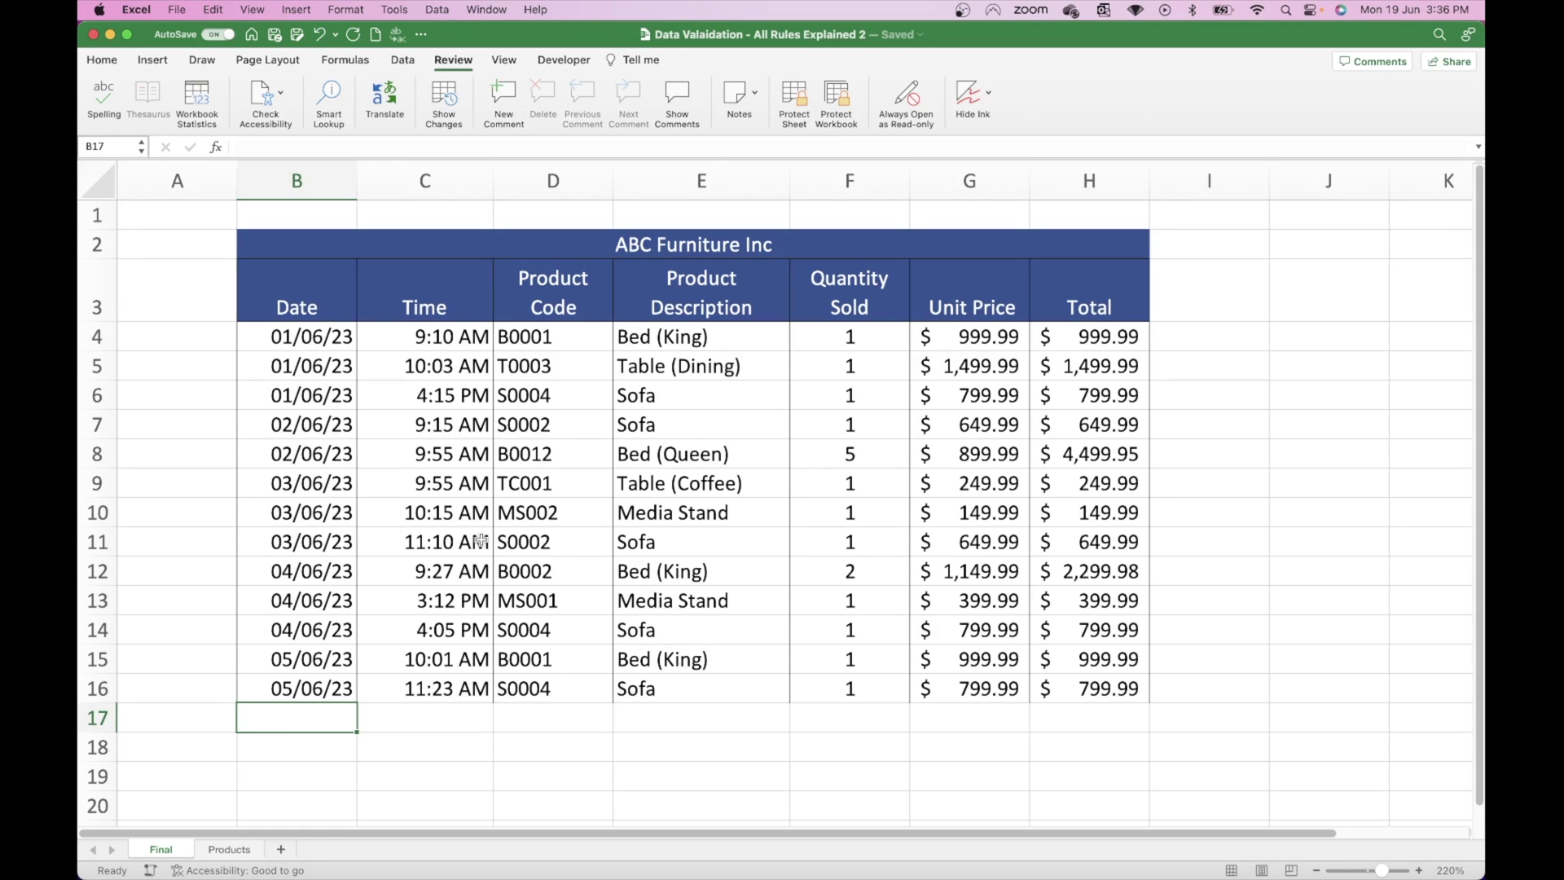
Step: Select the entire Final sheet, review its cell format settings, and apply the Locked protection option to all cells
{"action": "key", "text": "ctrl+Home"}
{"action": "key", "text": "super+a"}
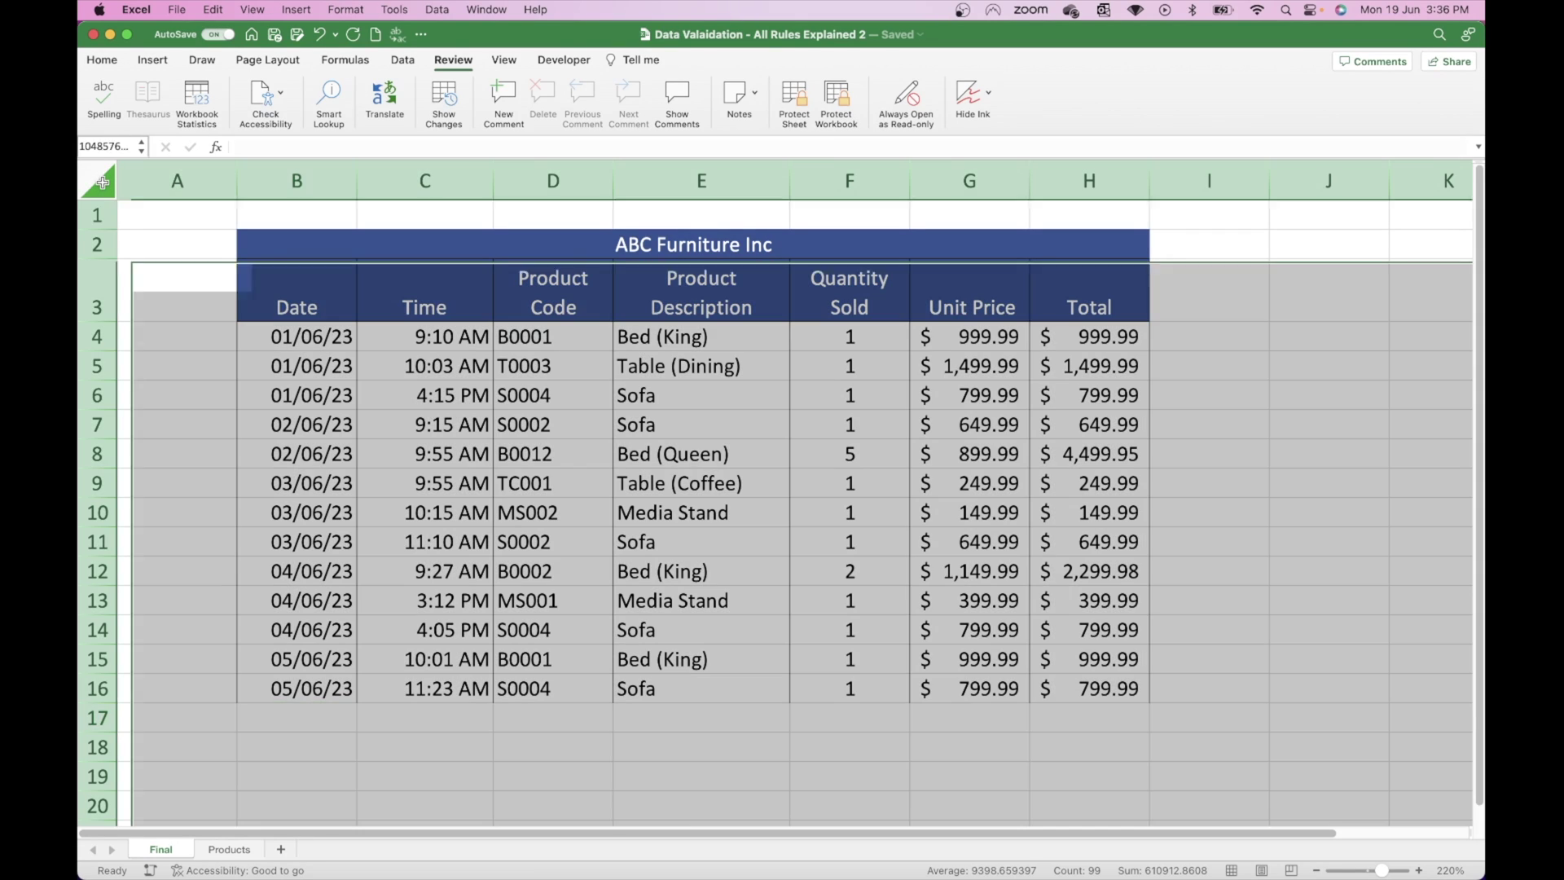
{"action": "right_click", "coordinate": [567, 358]}
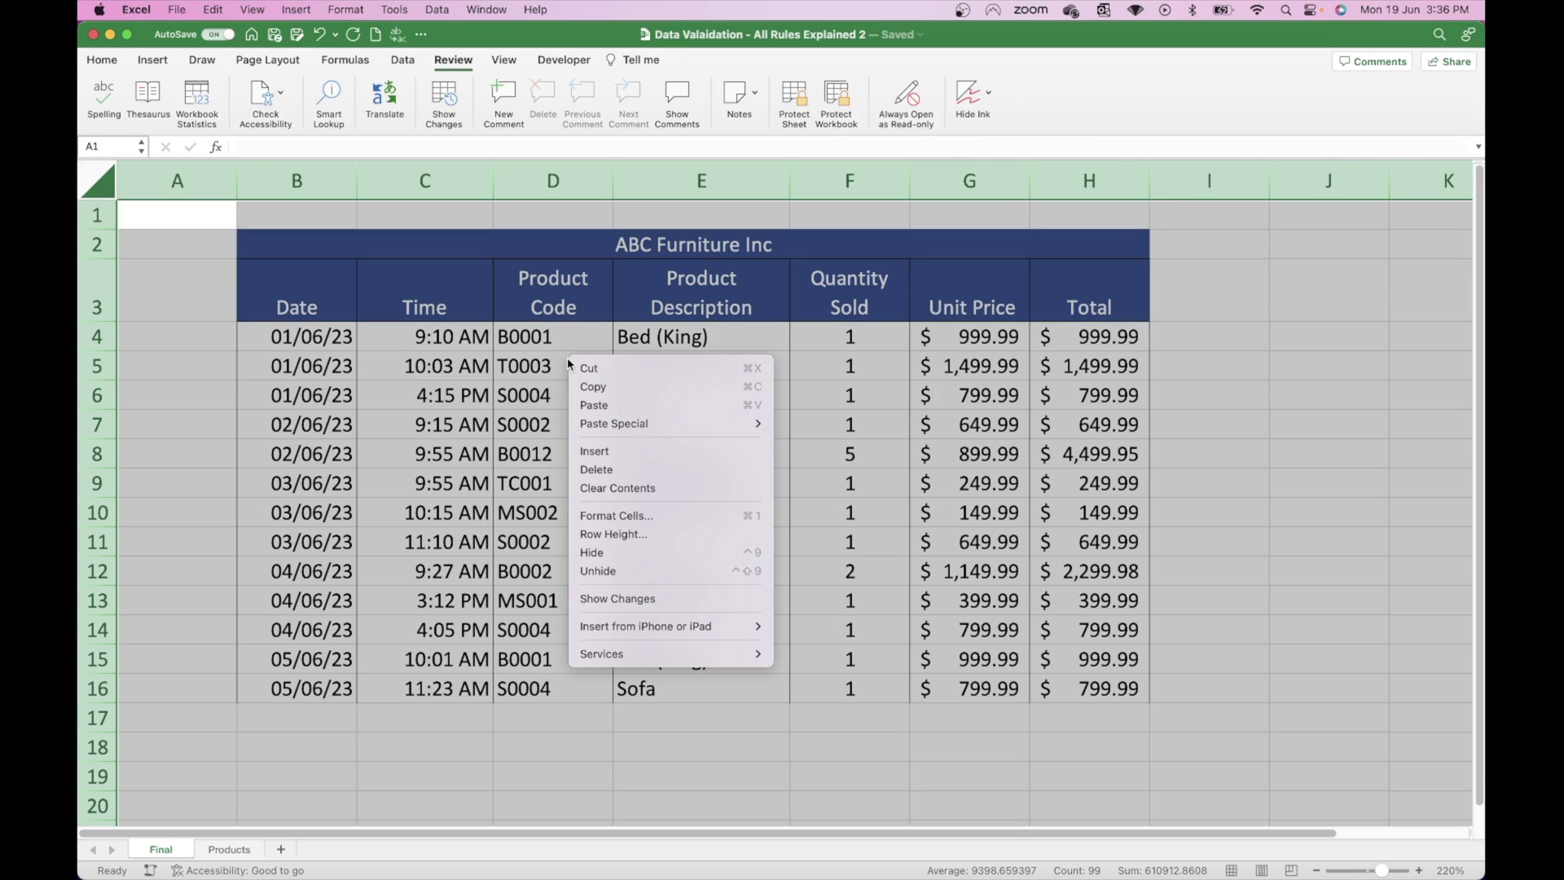
{"action": "left_click", "coordinate": [623, 515]}
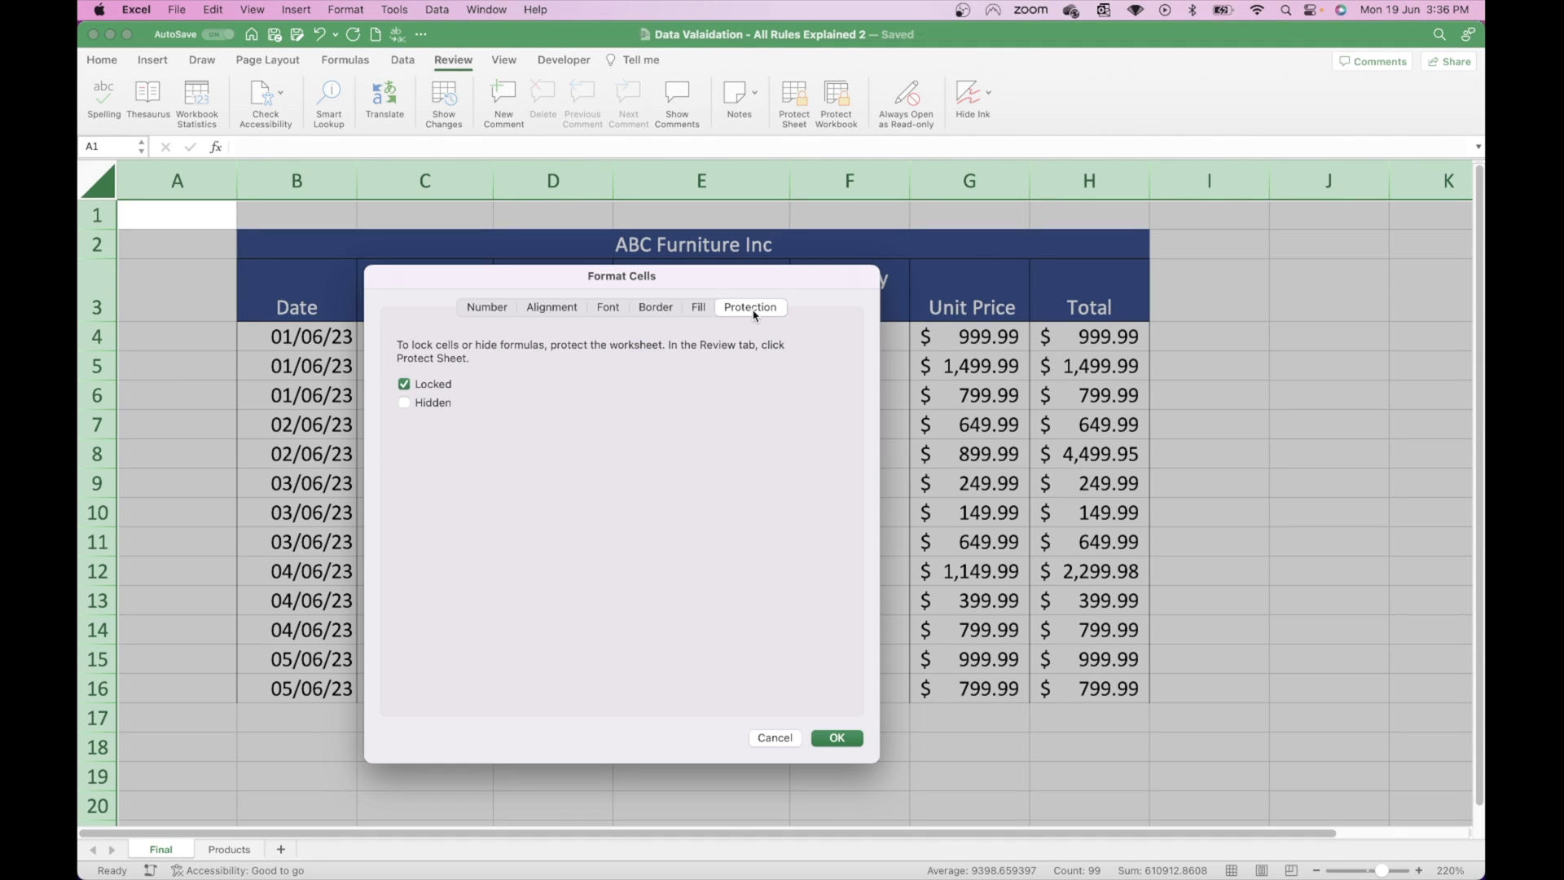
{"action": "left_click", "coordinate": [489, 308]}
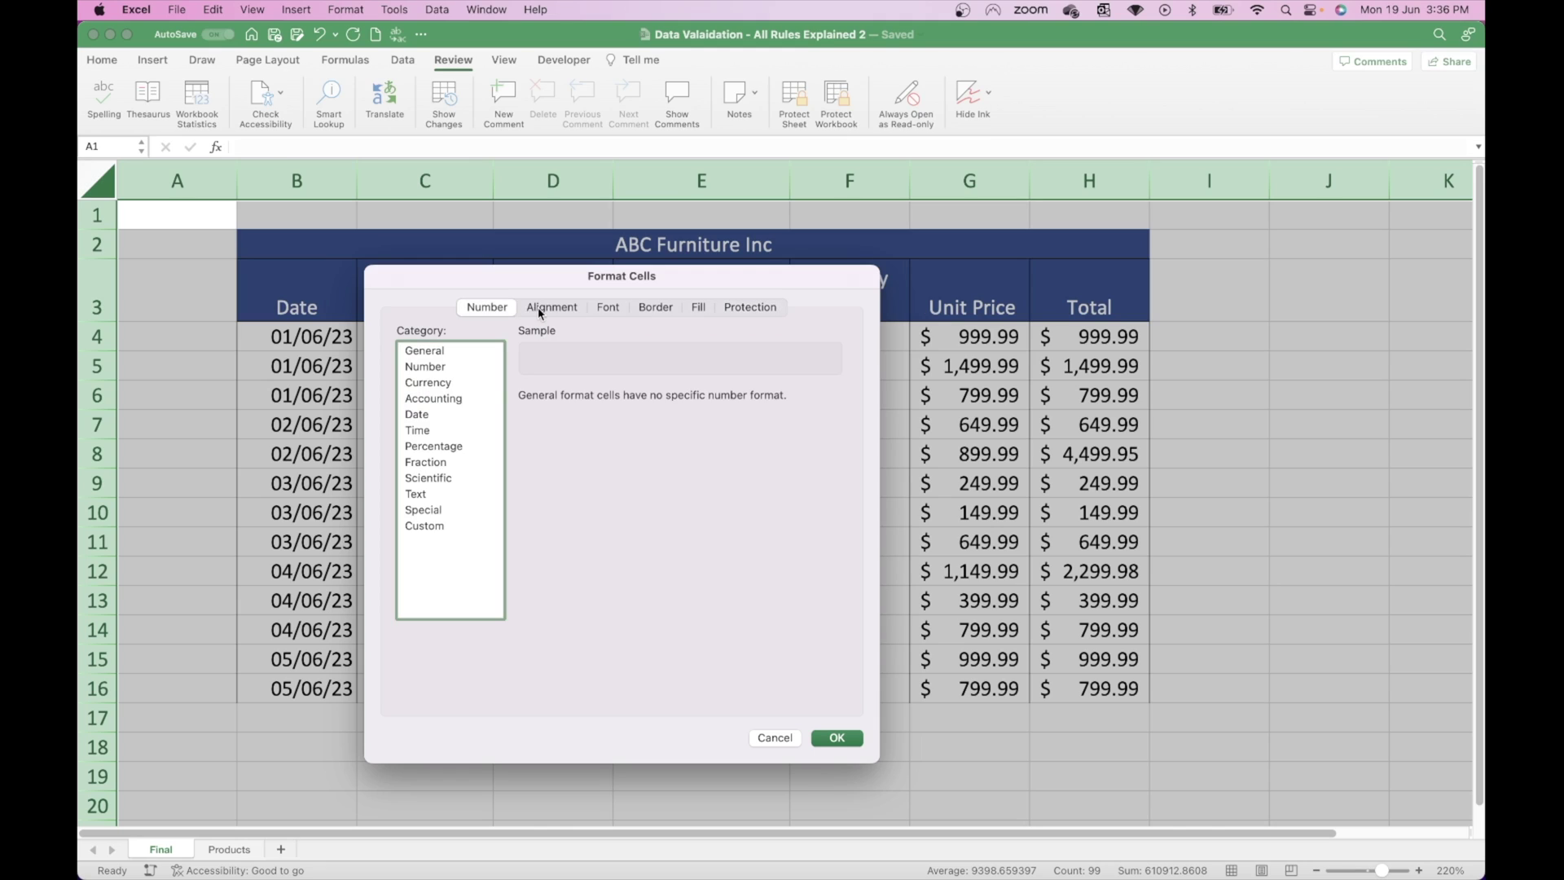
{"action": "left_click", "coordinate": [546, 308]}
{"action": "left_click", "coordinate": [608, 308]}
{"action": "left_click", "coordinate": [656, 308]}
{"action": "left_click", "coordinate": [699, 308]}
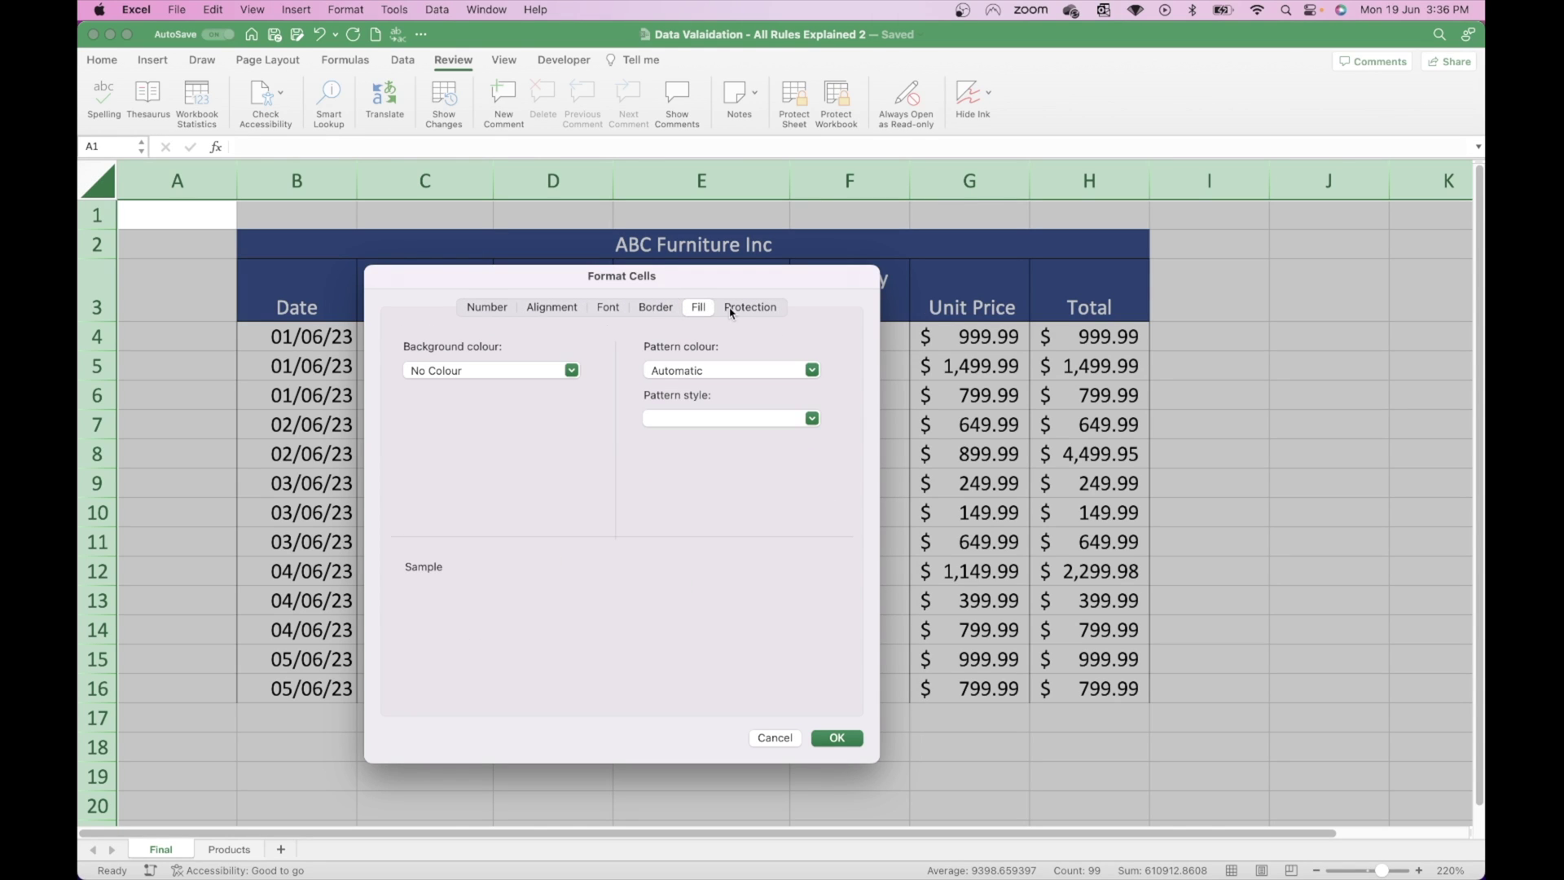
{"action": "left_click", "coordinate": [742, 310]}
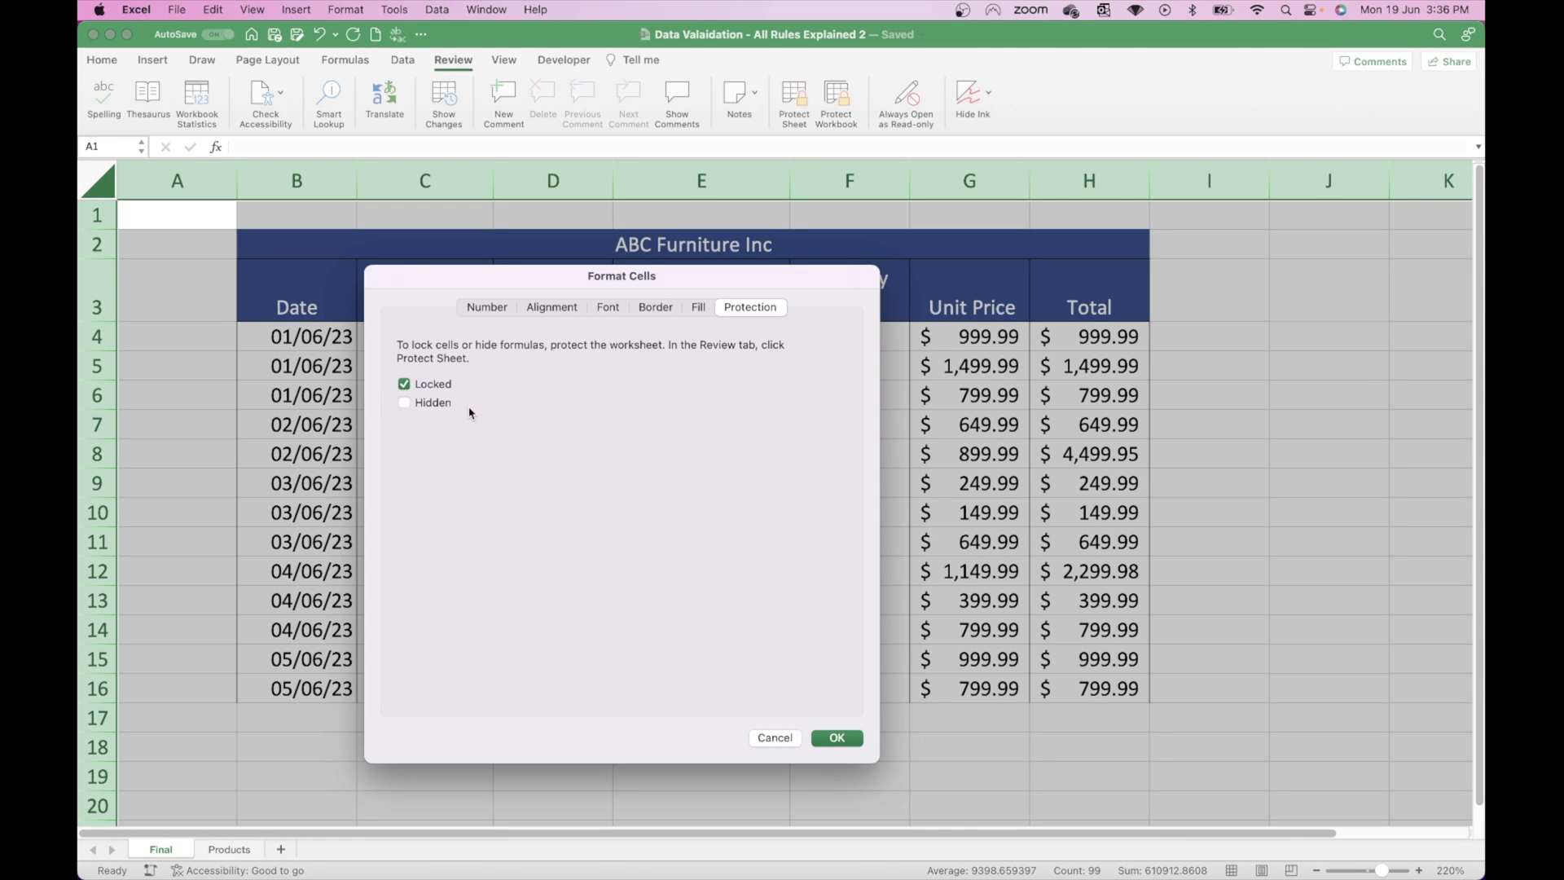
{"action": "left_click", "coordinate": [839, 742]}
Step: Turn off the Locked protection option for the empty range B17:H26 below the table
{"action": "scroll", "coordinate": [526, 460], "scroll_direction": "down", "scroll_amount": 6}
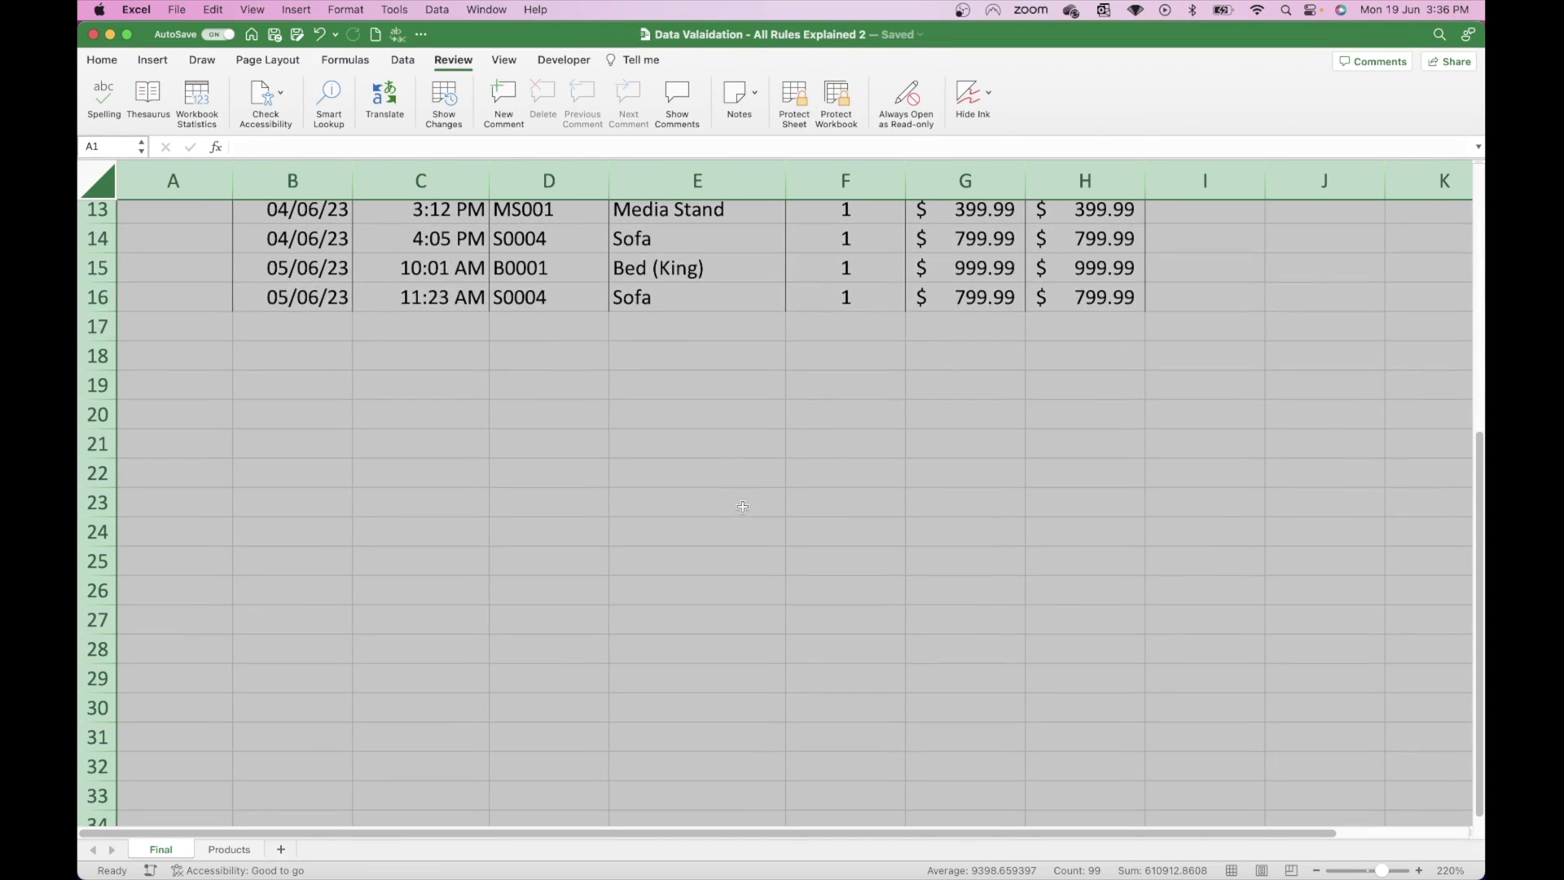
{"action": "left_click", "coordinate": [479, 447]}
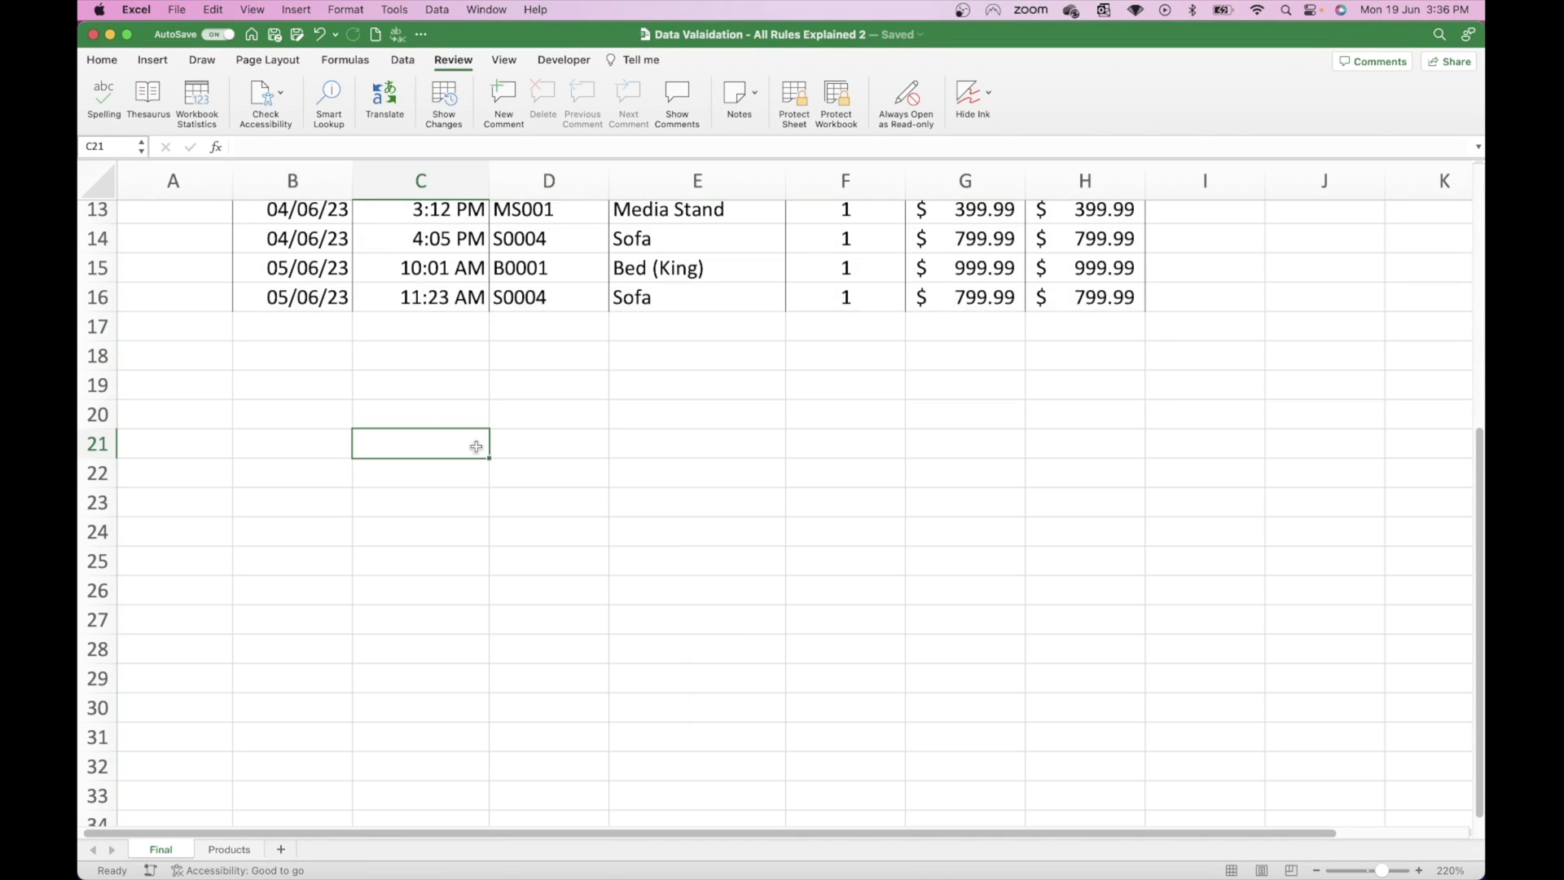
{"action": "left_click", "coordinate": [311, 330]}
{"action": "left_click_drag", "start_coordinate": [312, 329], "coordinate": [1063, 571]}
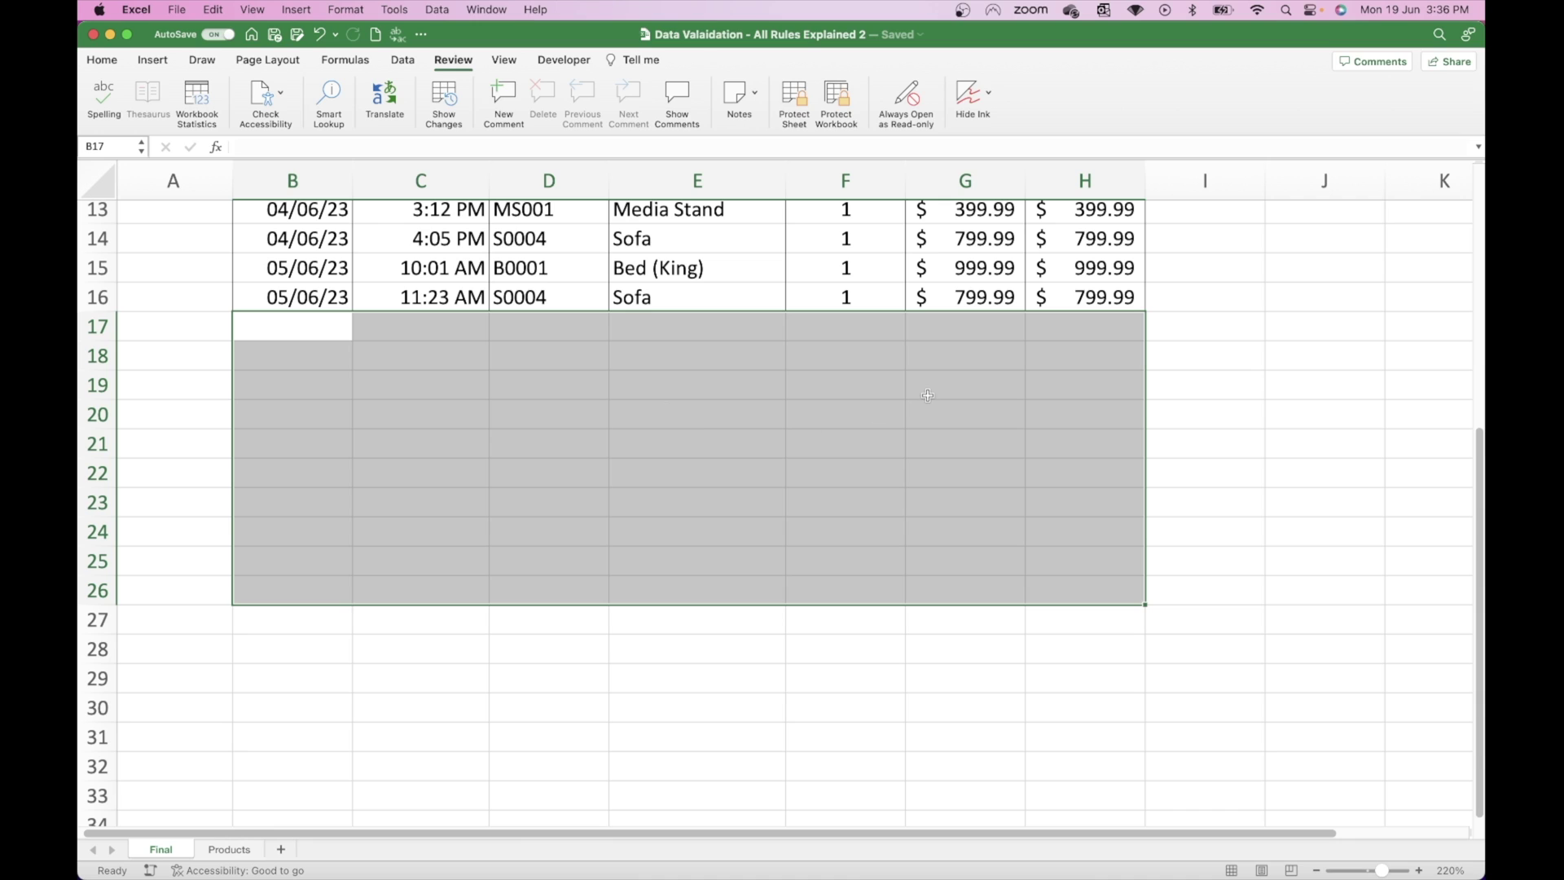
{"action": "right_click", "coordinate": [644, 398]}
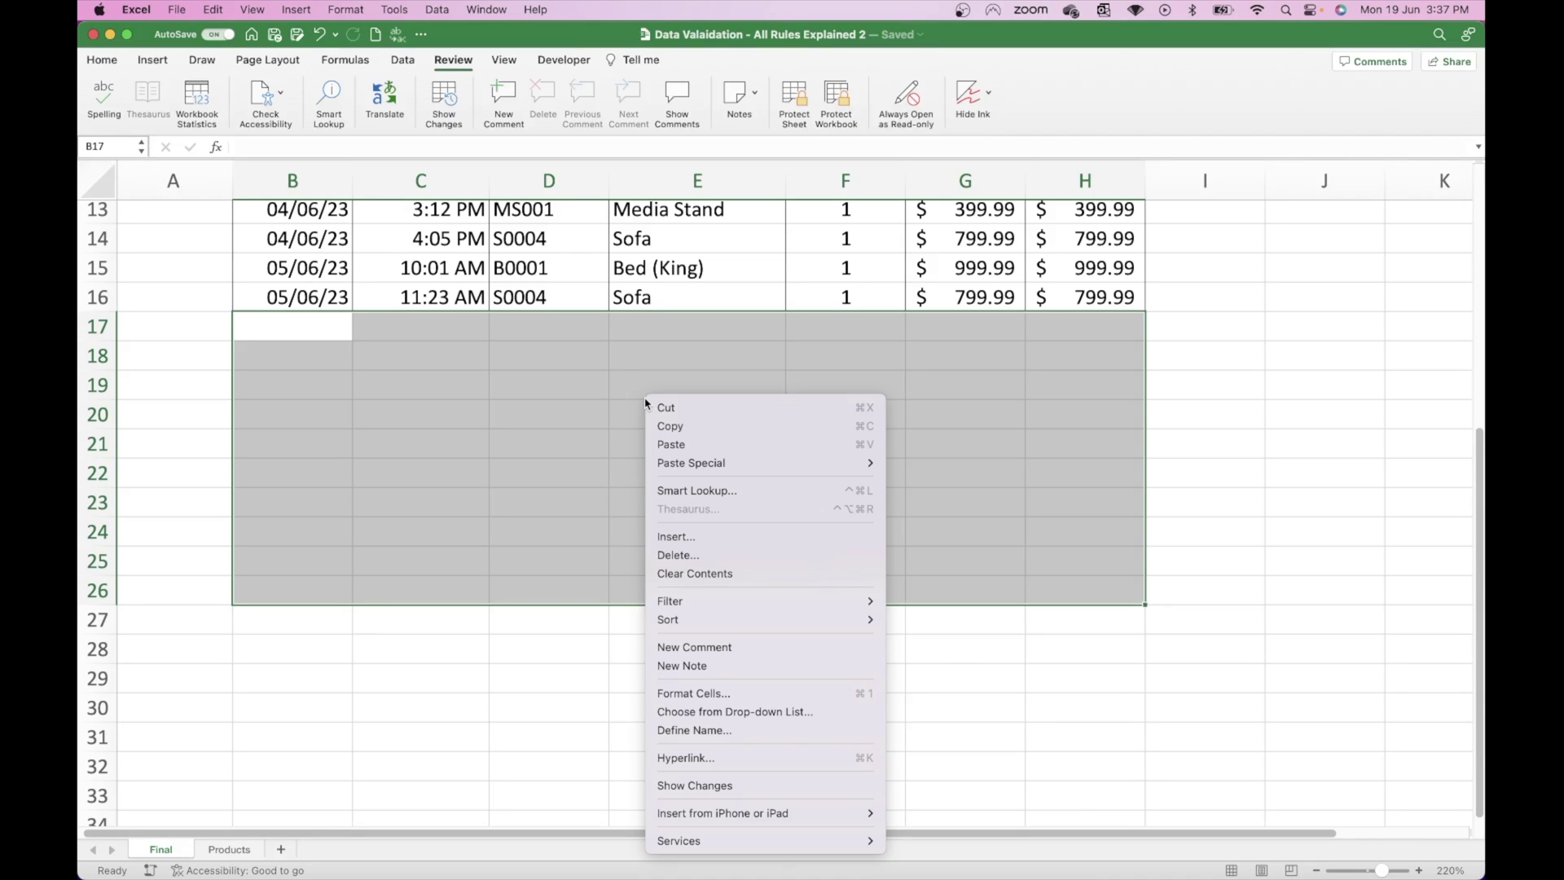
{"action": "left_click", "coordinate": [710, 693]}
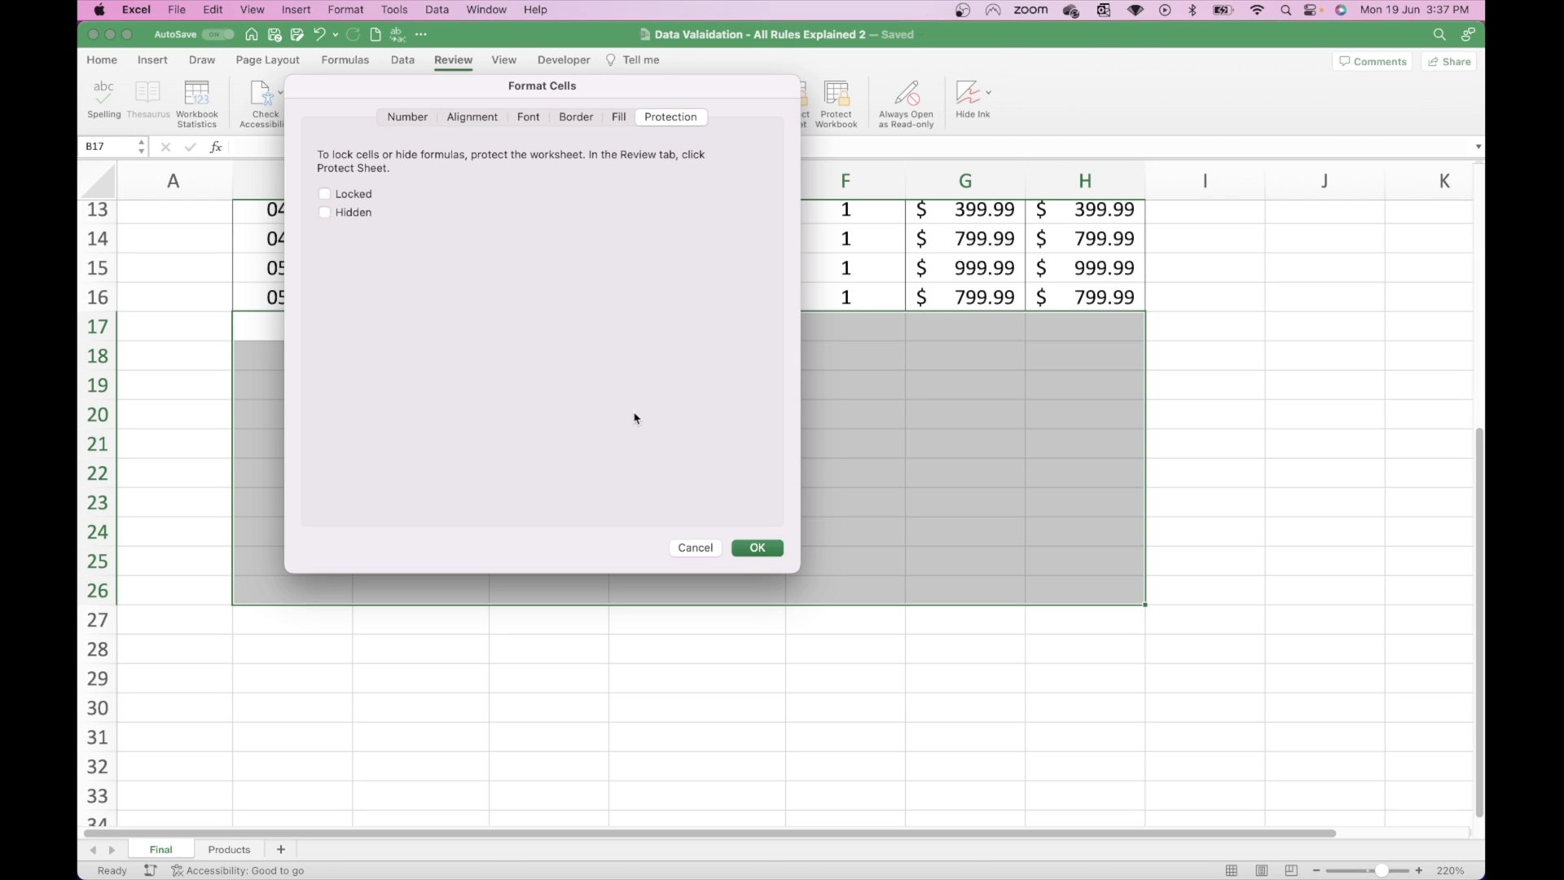
{"action": "left_click", "coordinate": [748, 547]}
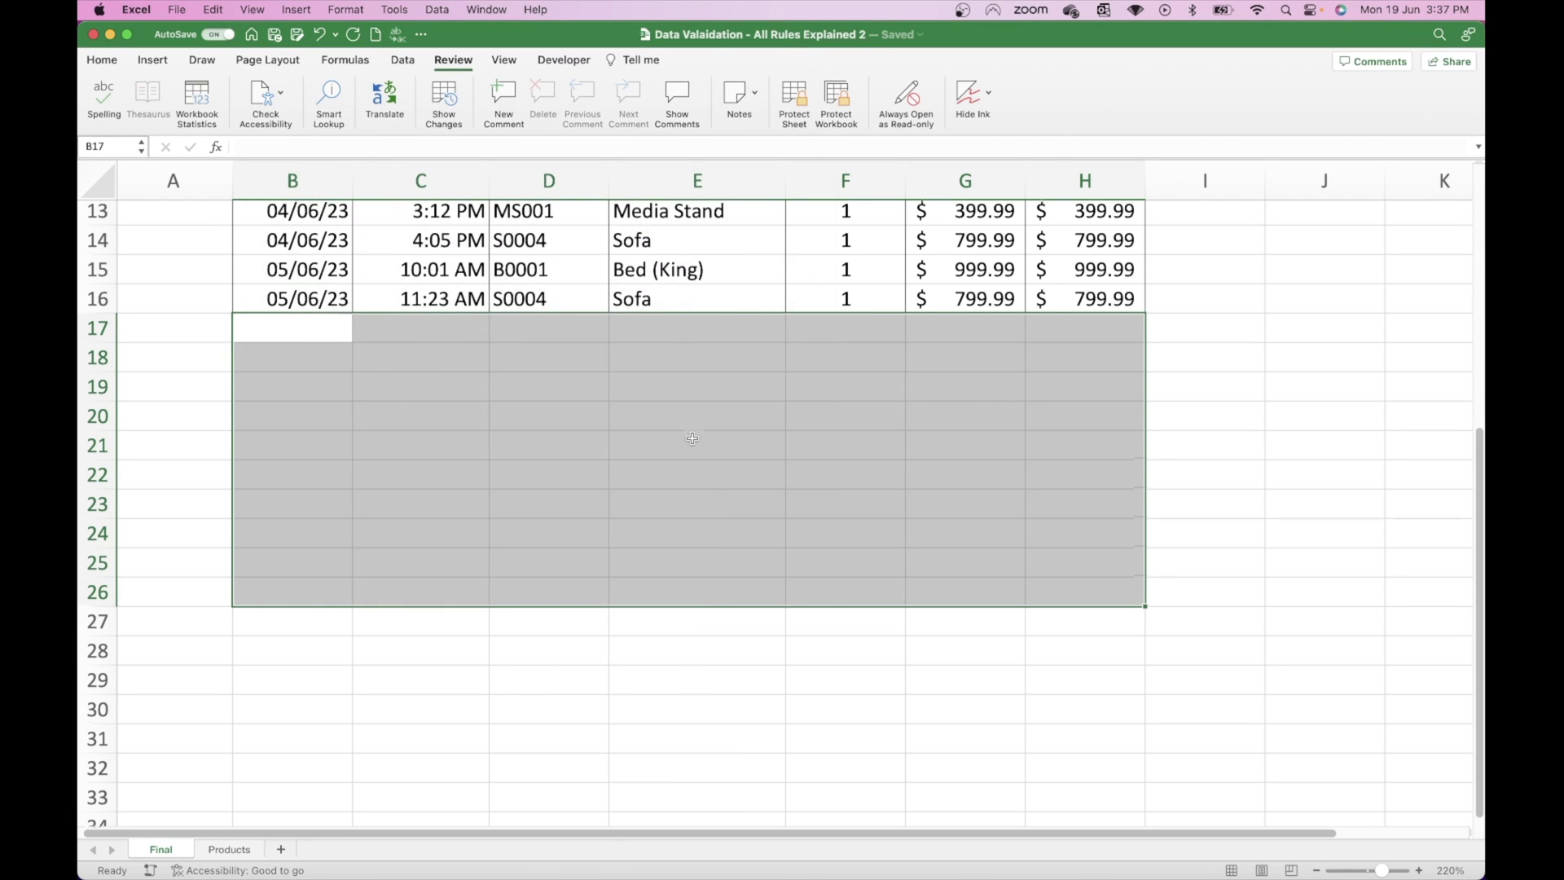
Step: Protect the Final sheet without a password, allowing users to select locked and unlocked cells
{"action": "scroll", "coordinate": [693, 439], "scroll_direction": "up", "scroll_amount": 5}
{"action": "left_click", "coordinate": [98, 180]}
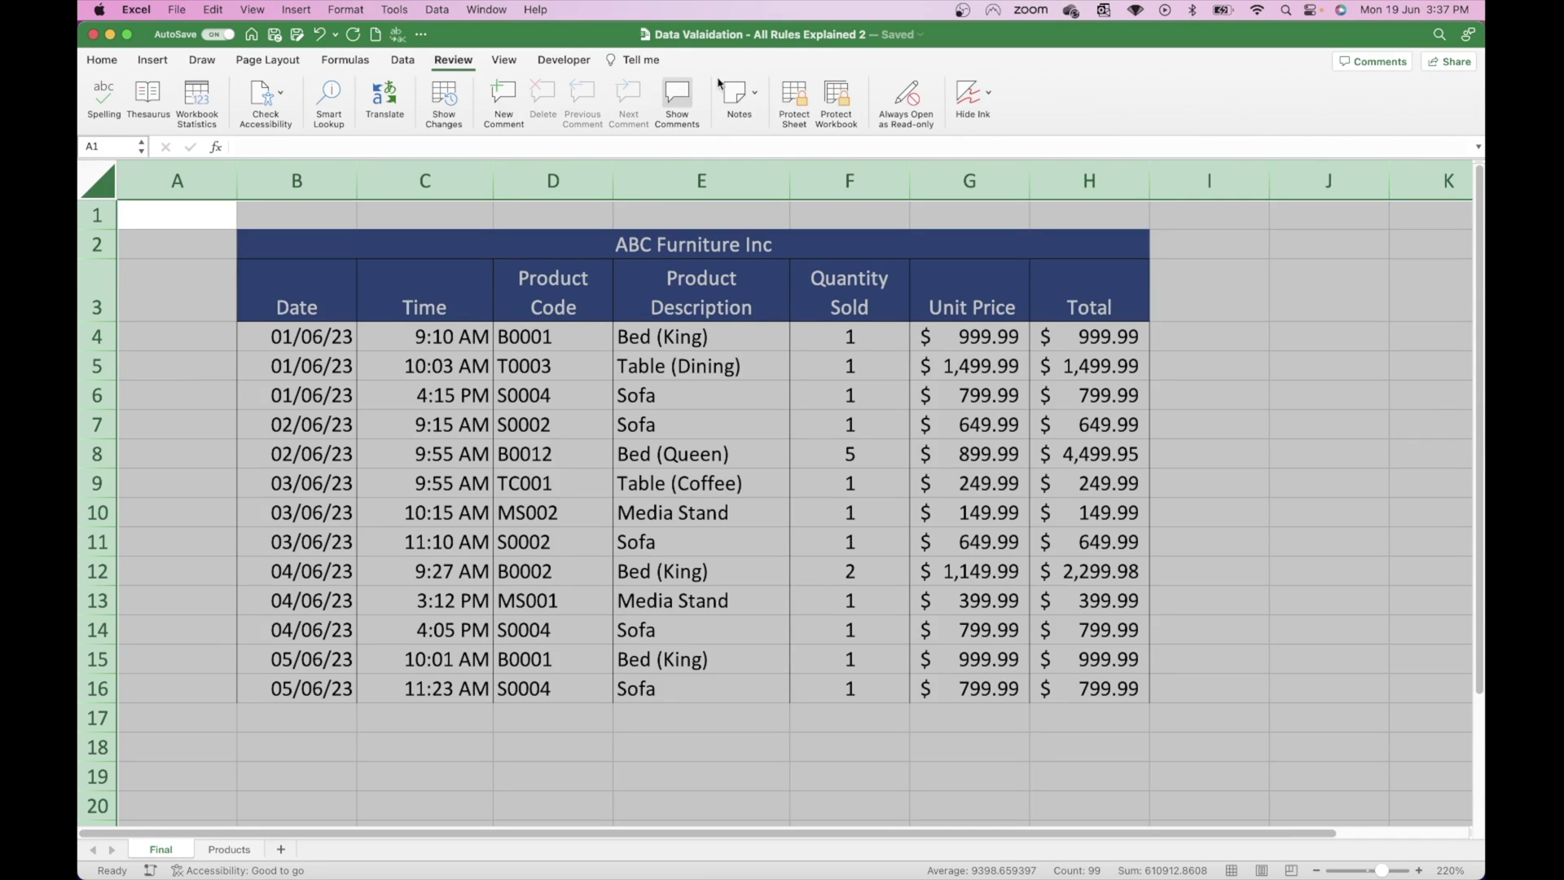
{"action": "left_click", "coordinate": [794, 94]}
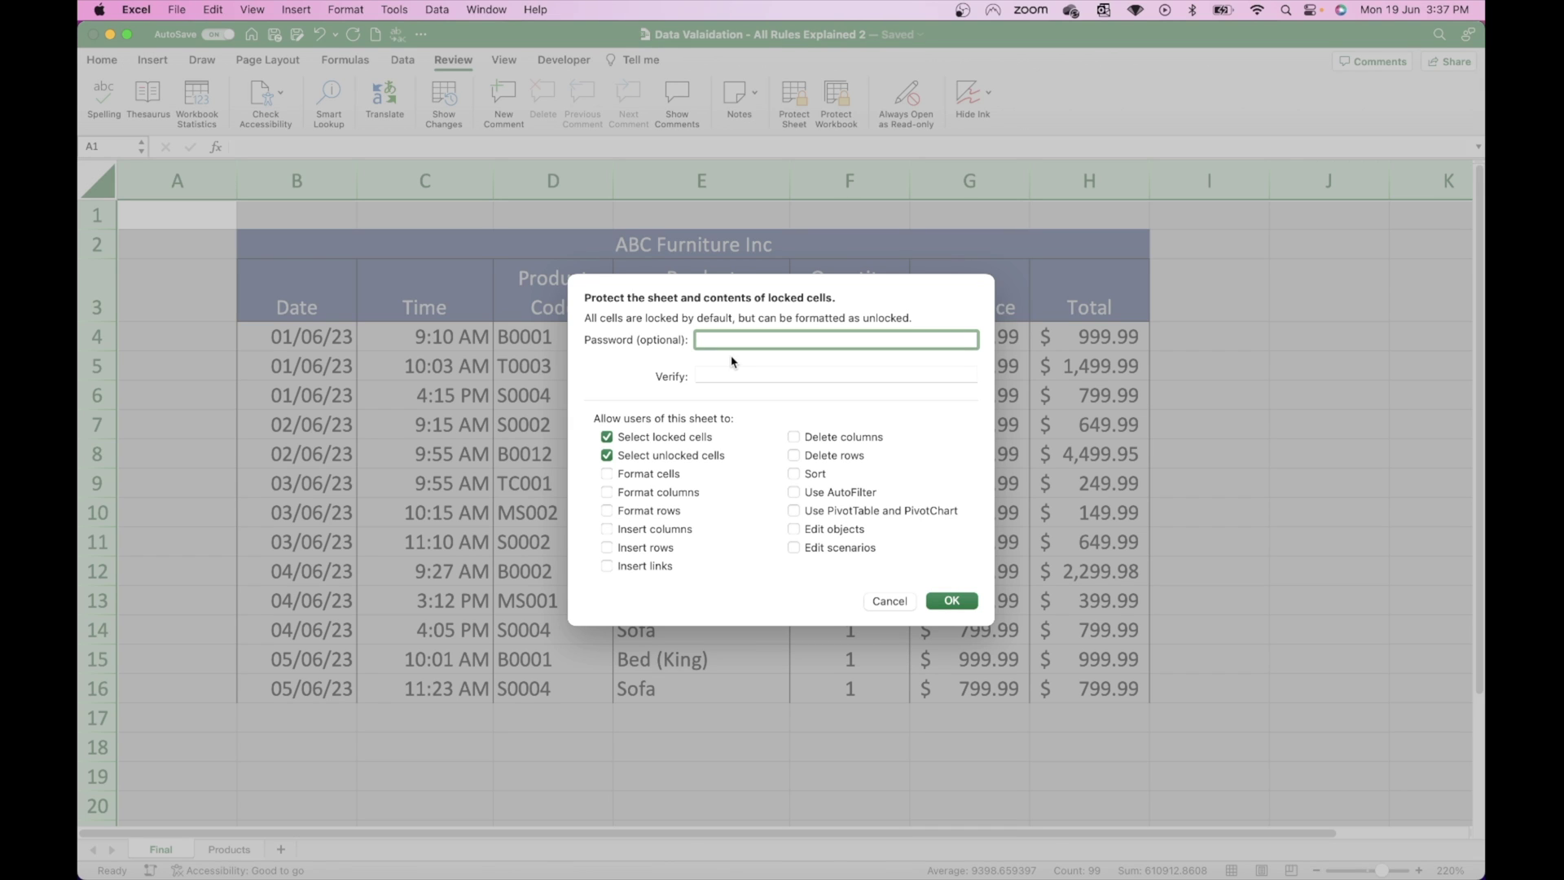
{"action": "left_click", "coordinate": [954, 602]}
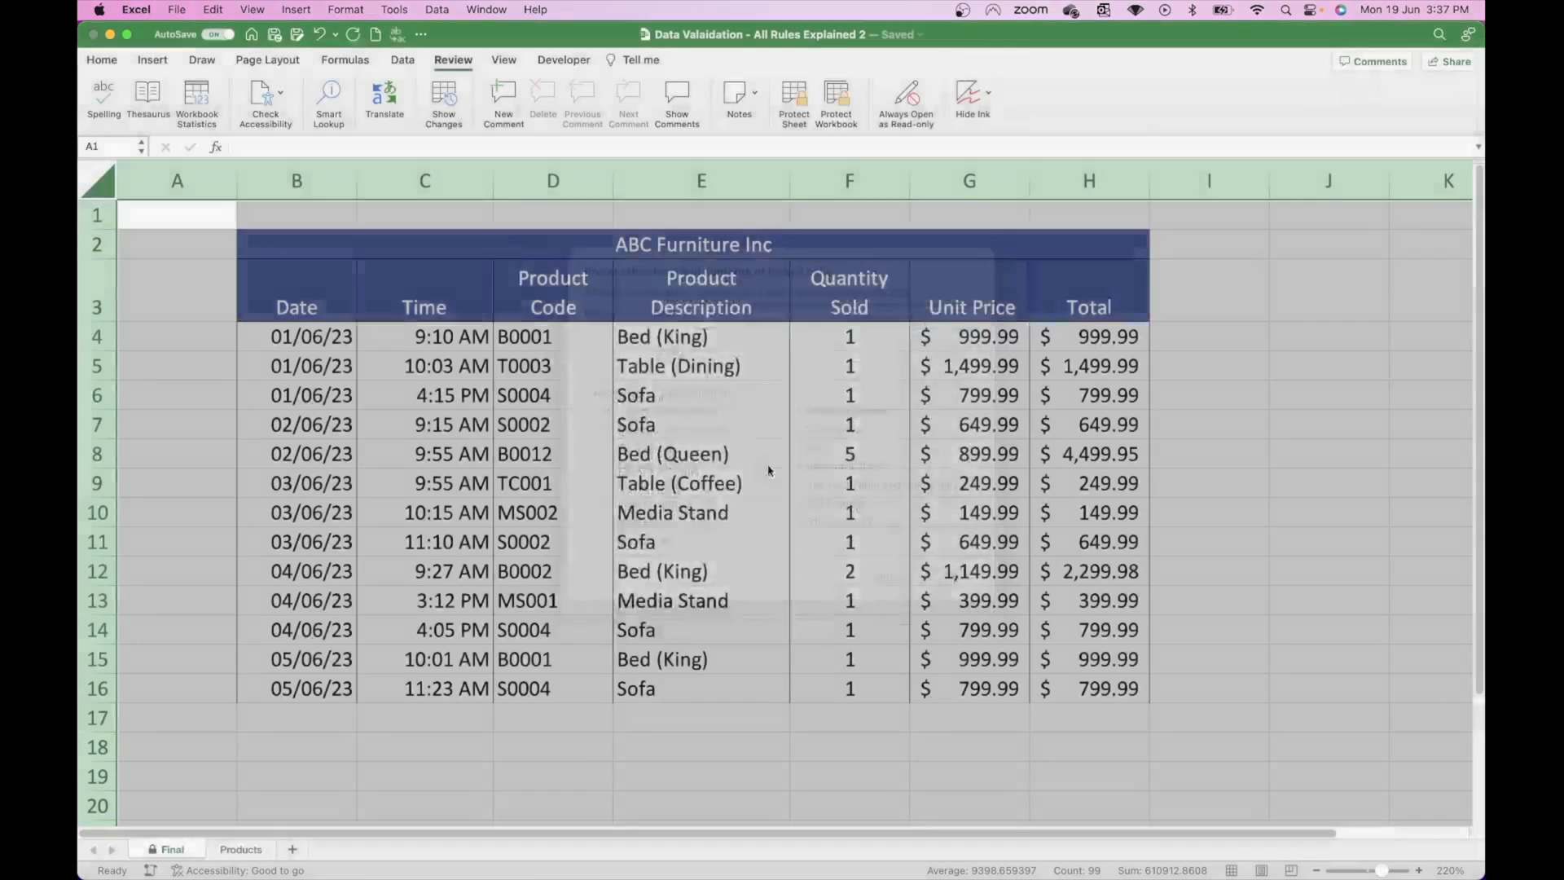
Step: Test the sheet protection by trying to edit the existing entries in H5 and B11, and dismiss the alerts
{"action": "left_click", "coordinate": [556, 361]}
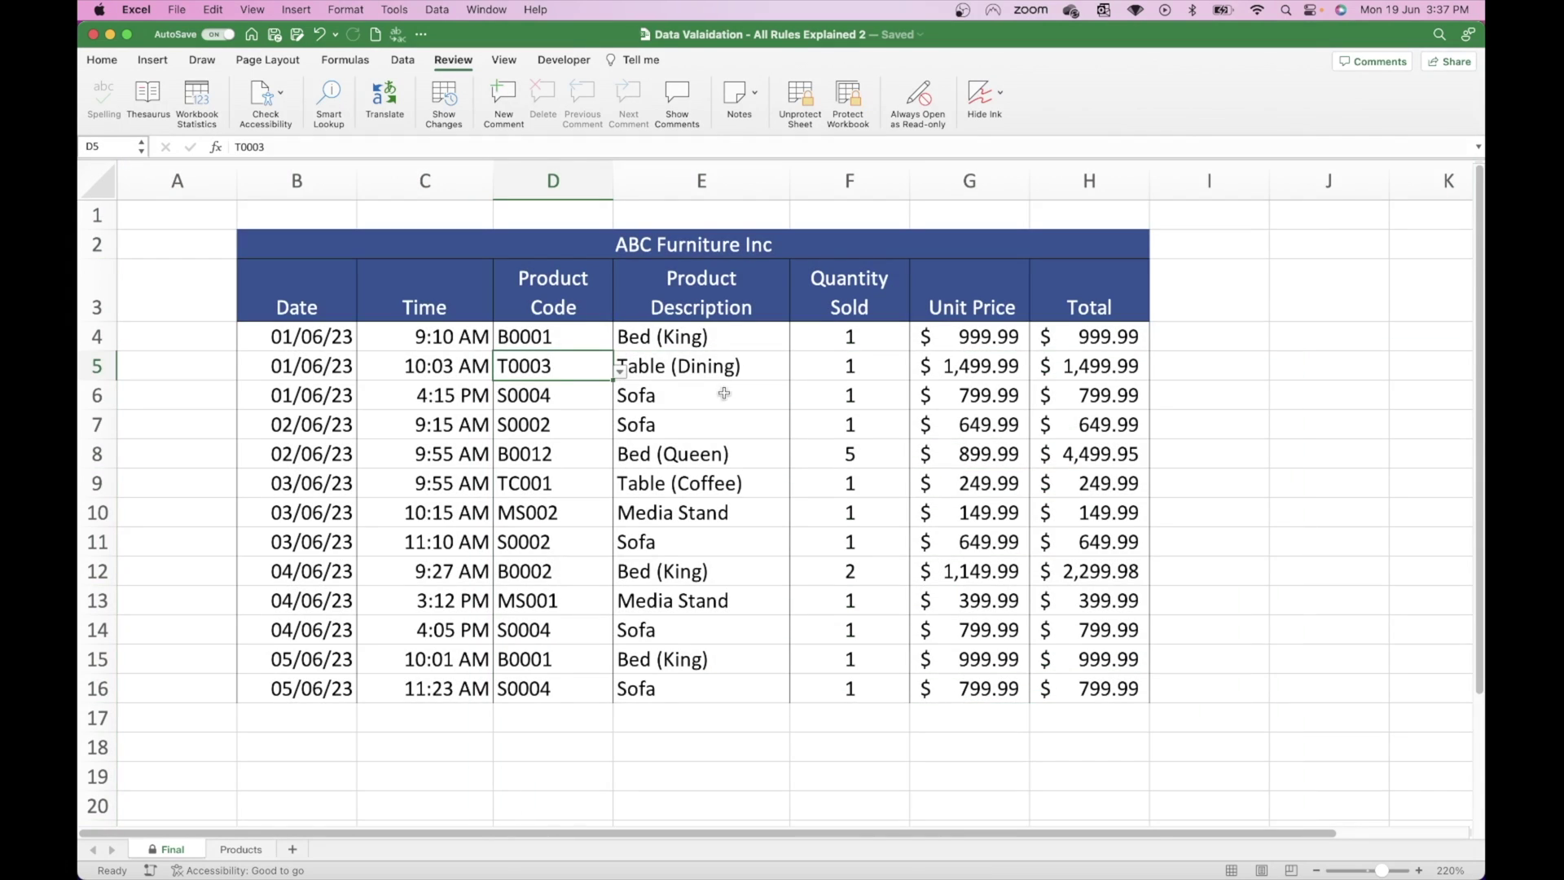
{"action": "left_click", "coordinate": [843, 361]}
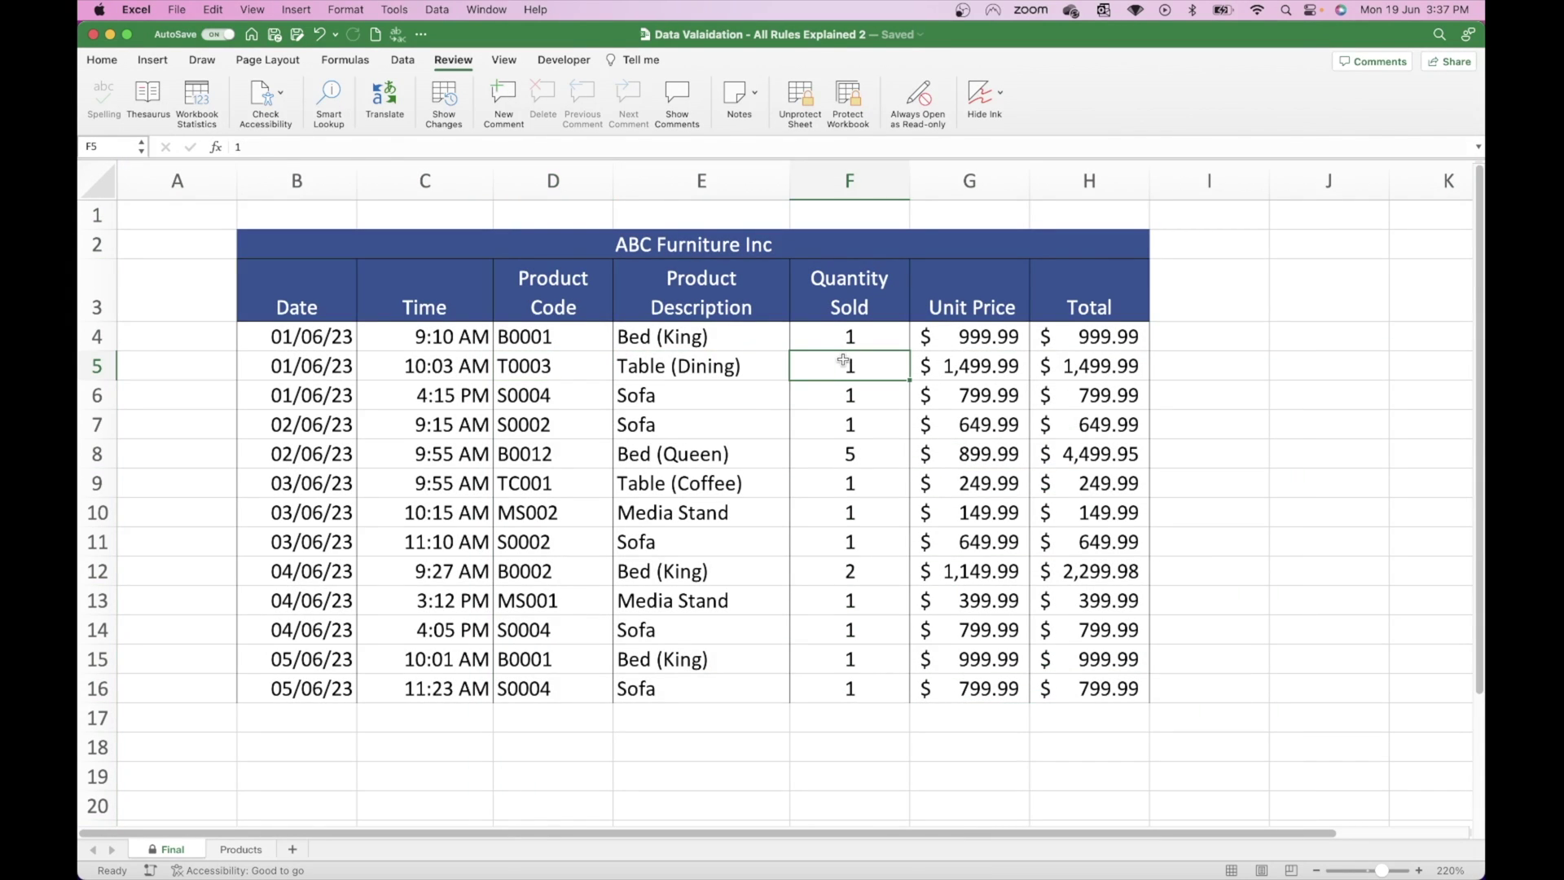
{"action": "left_click", "coordinate": [1051, 372]}
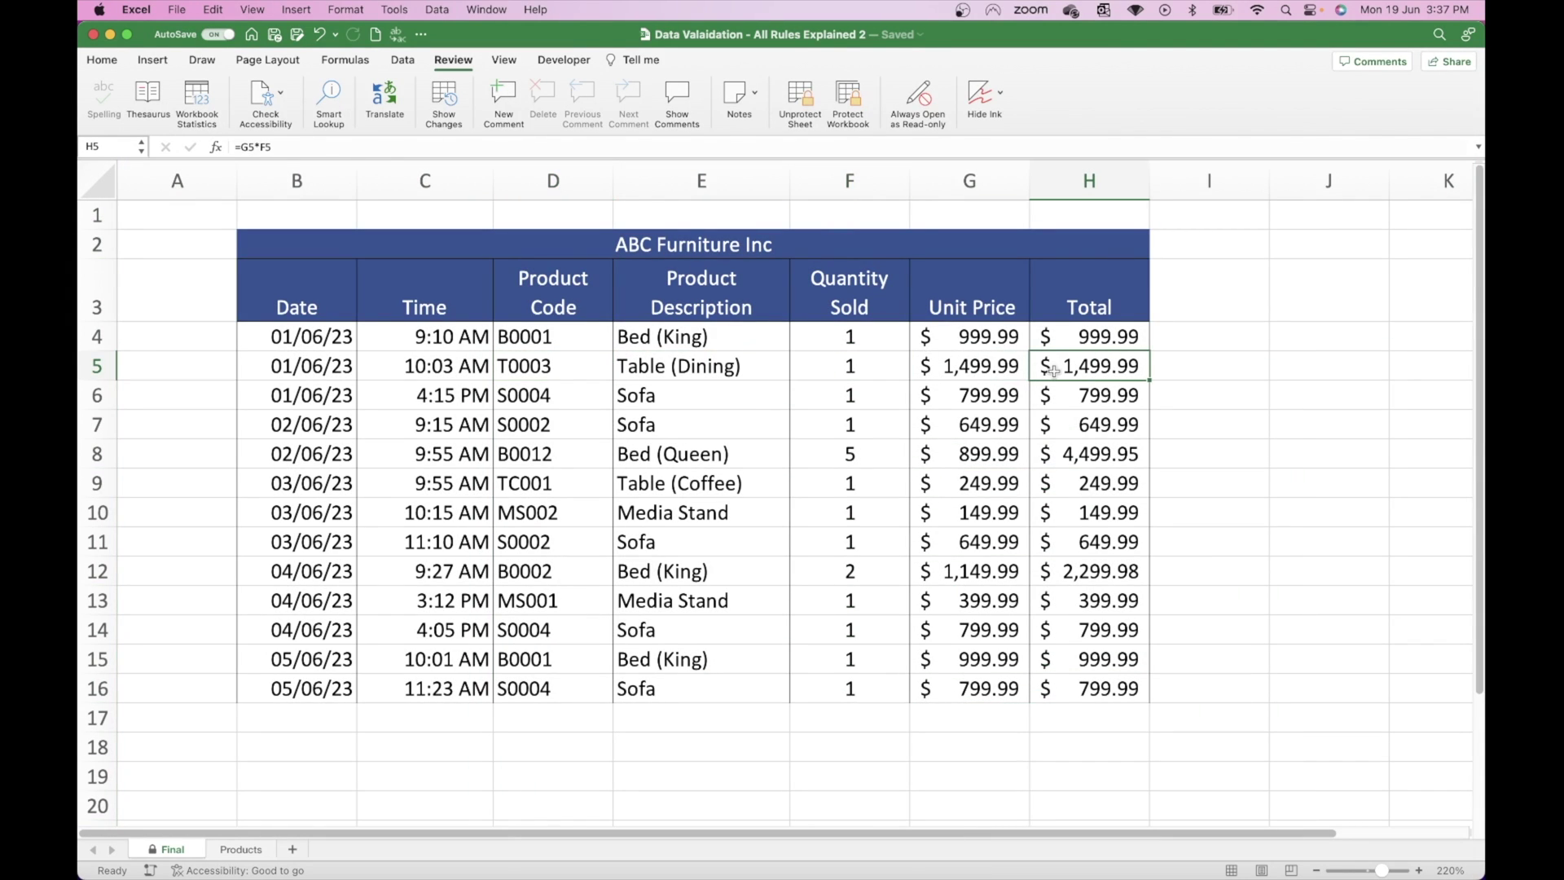
{"action": "double_click", "coordinate": [1110, 366]}
{"action": "left_click", "coordinate": [783, 528]}
{"action": "left_click", "coordinate": [322, 539]}
{"action": "double_click", "coordinate": [323, 539]}
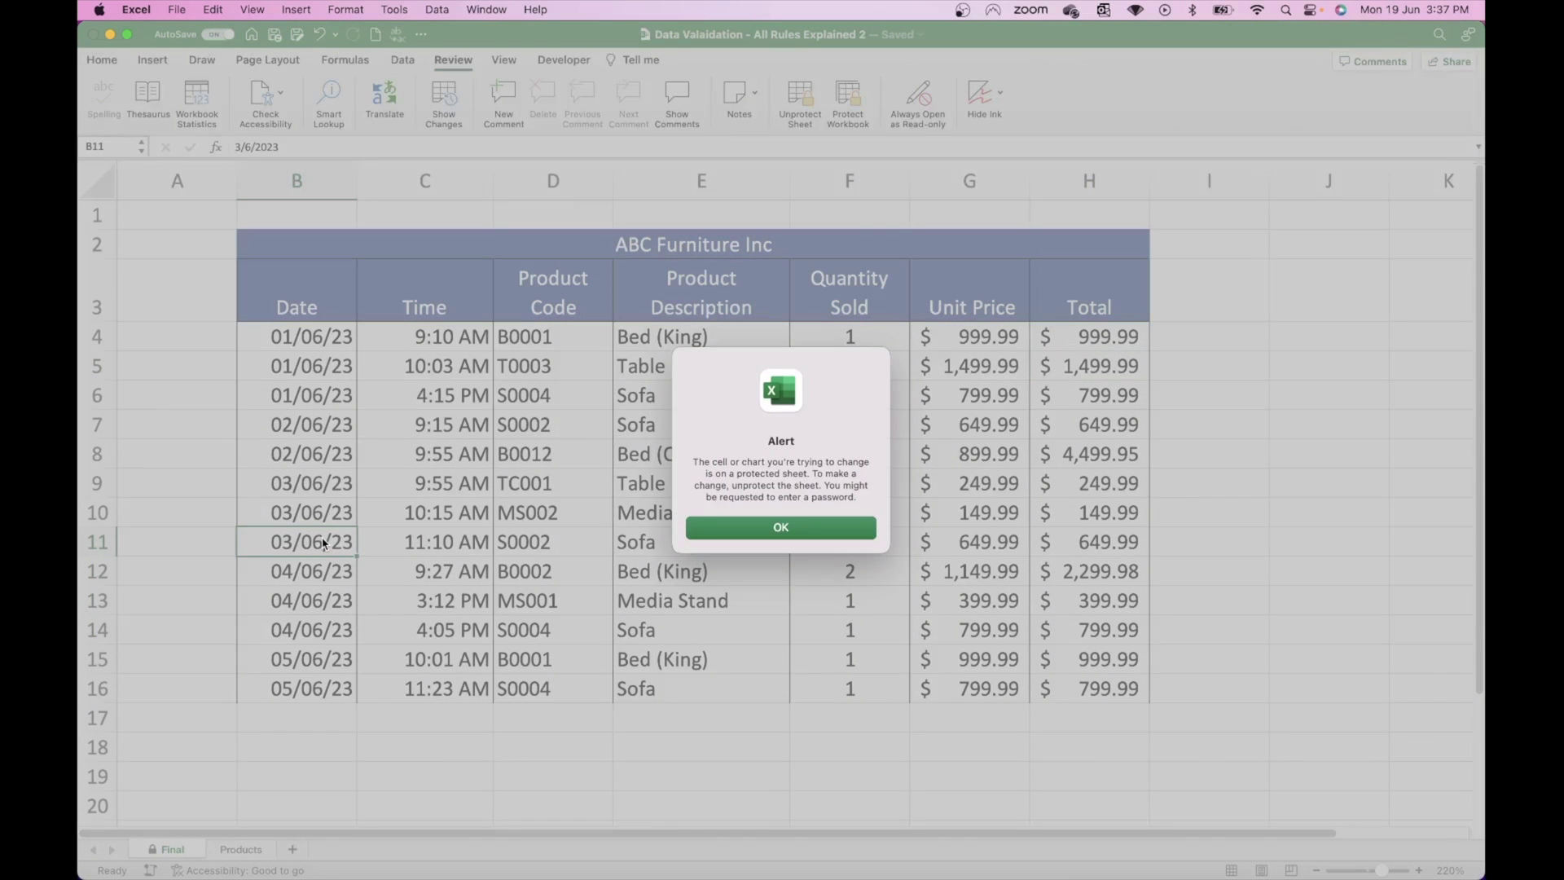
{"action": "left_click", "coordinate": [735, 534]}
Step: Select the empty entry range B17:H25 below the table on the protected sheet
{"action": "scroll", "coordinate": [736, 535], "scroll_direction": "down", "scroll_amount": 3}
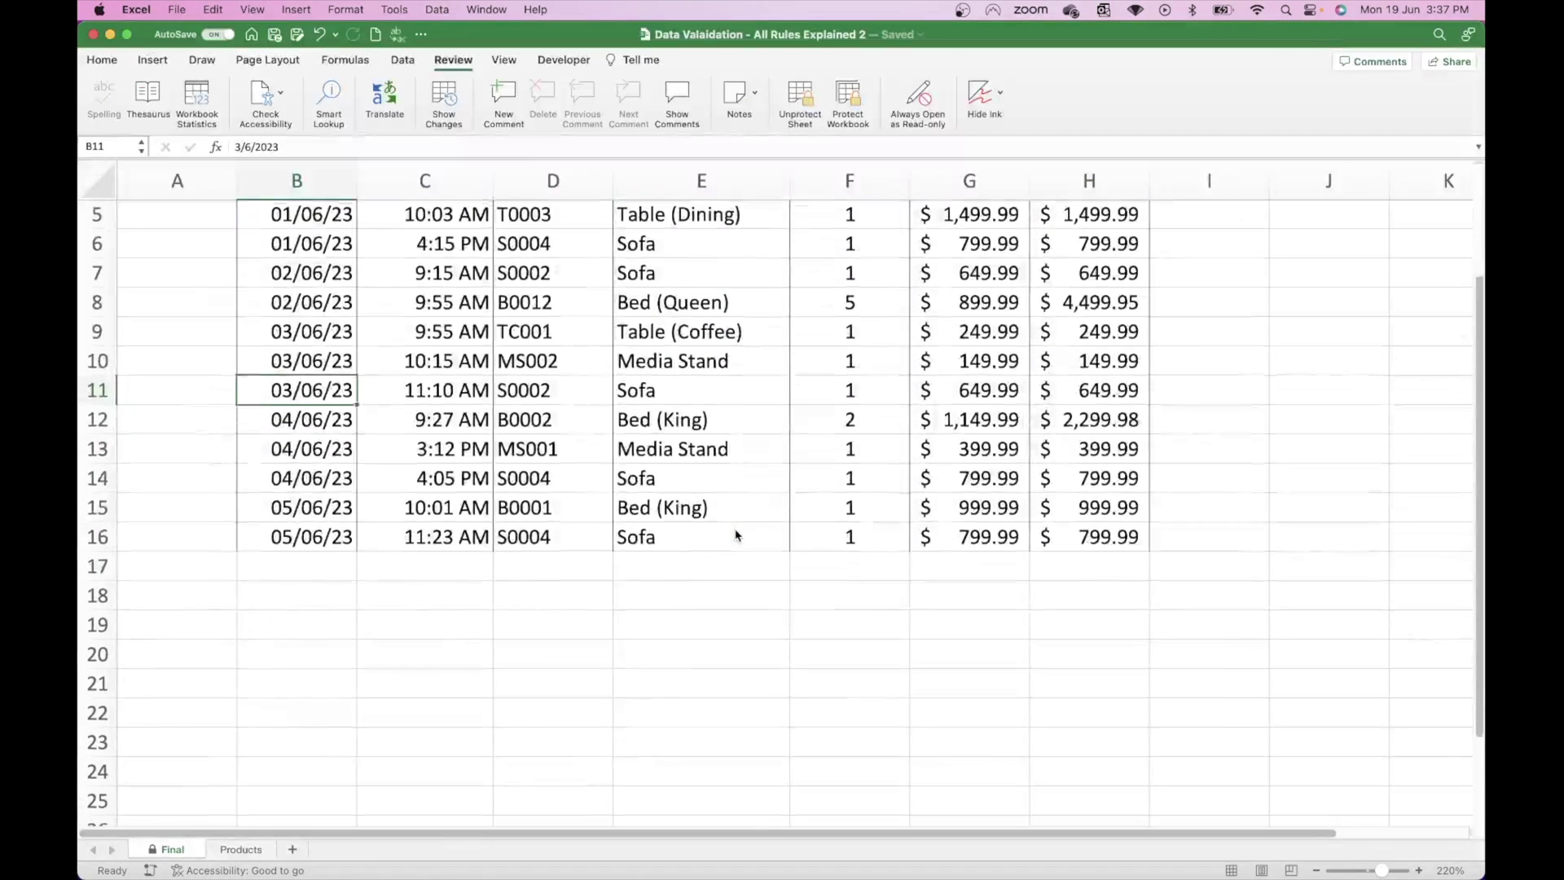
{"action": "left_click", "coordinate": [314, 562]}
{"action": "left_click_drag", "start_coordinate": [315, 563], "coordinate": [1105, 785]}
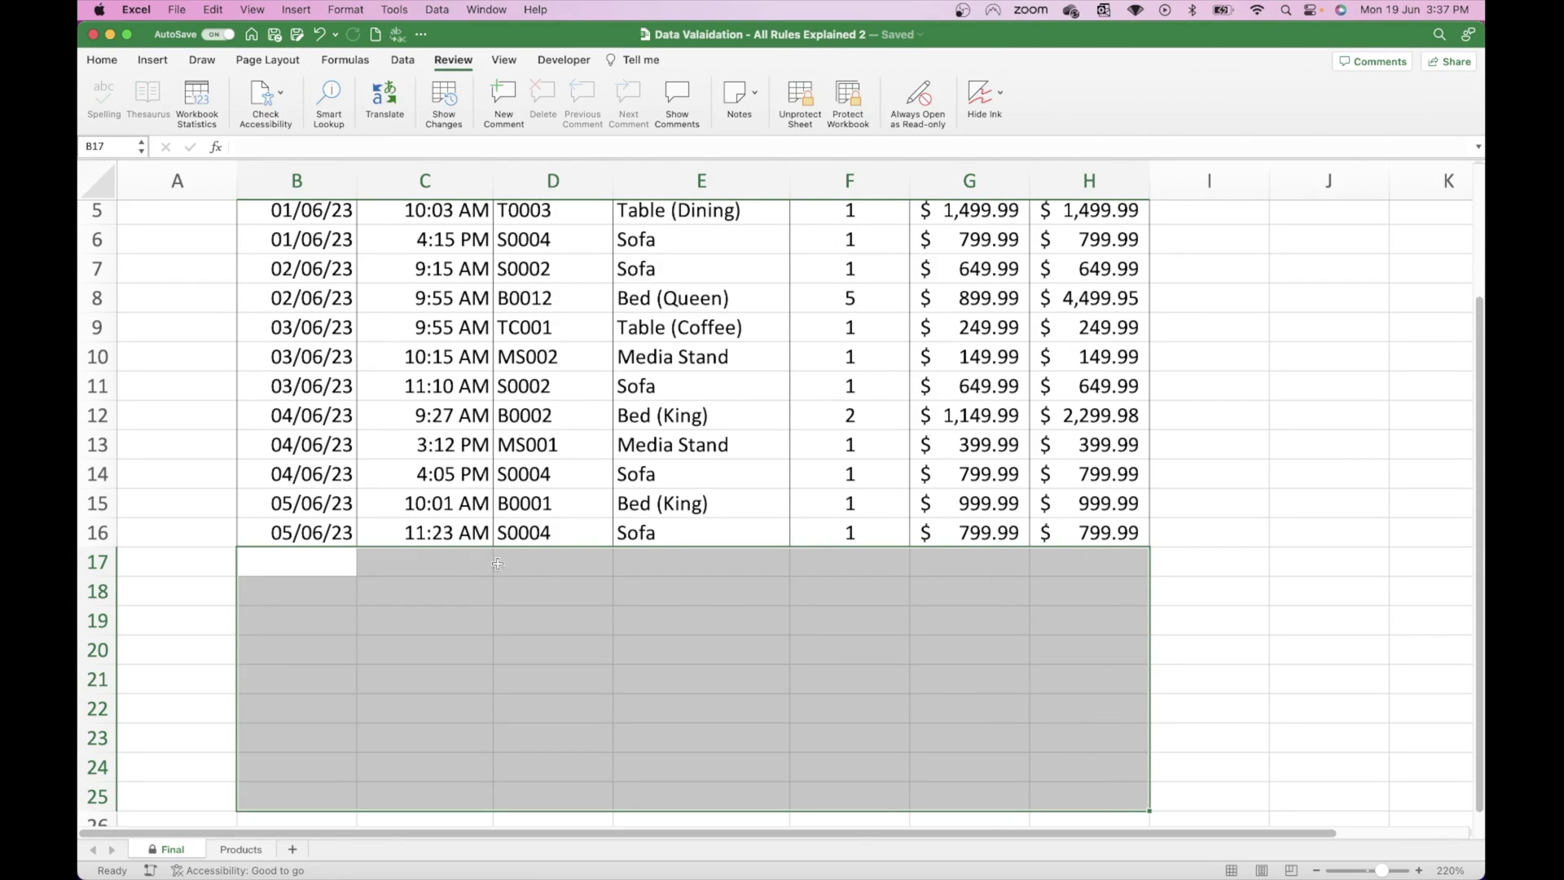
Step: Test the unlocked row 17 by entering the date 6/06 in B17 and the time 11:56 in C17
{"action": "left_click", "coordinate": [285, 563]}
{"action": "type", "text": "6/"}
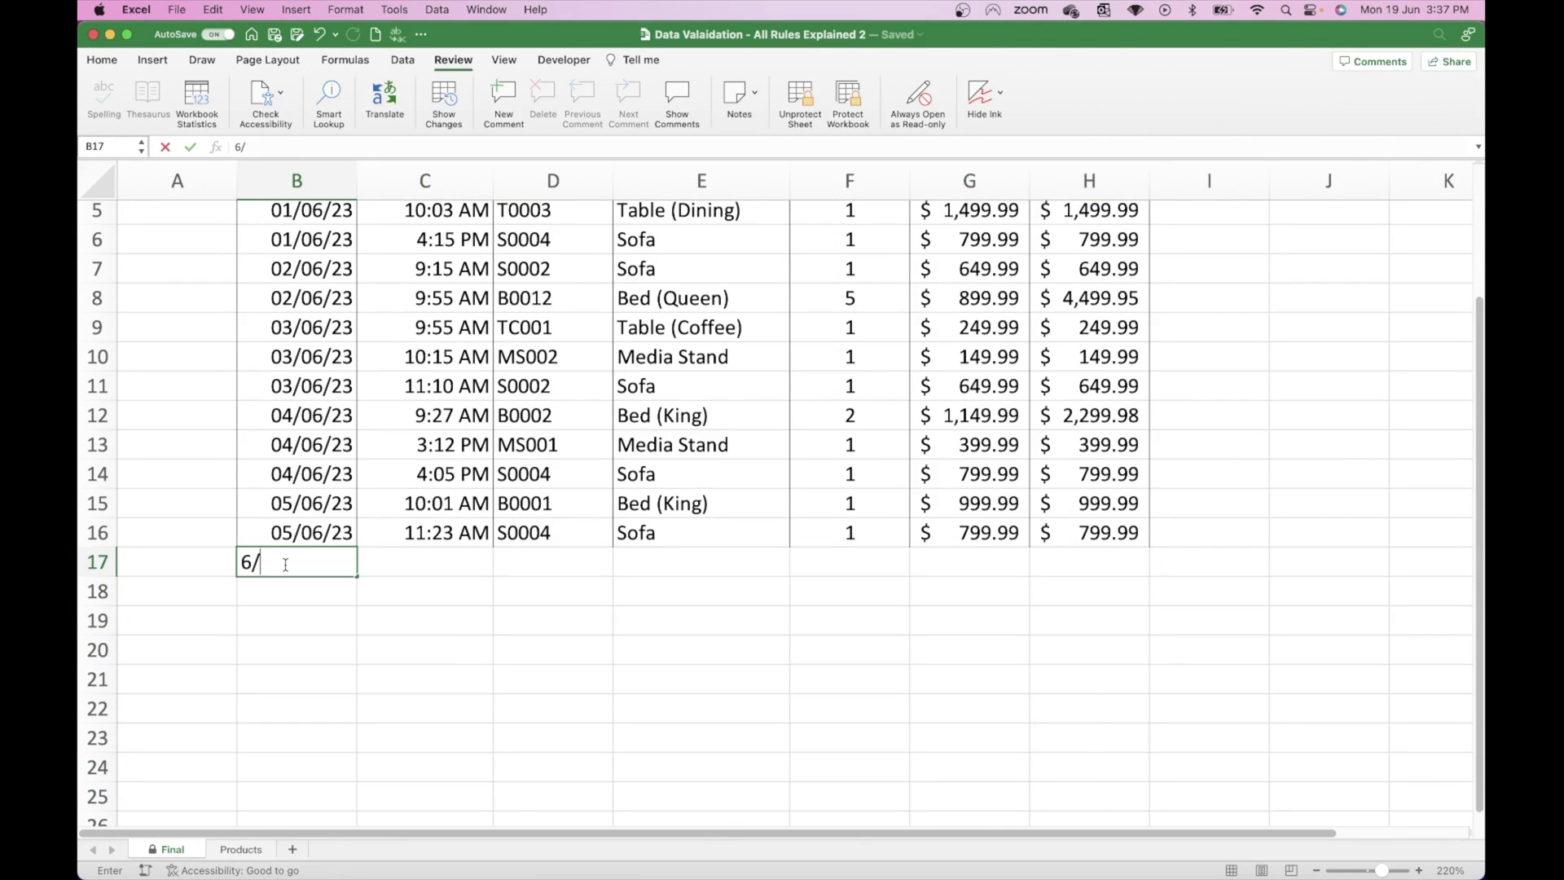
{"action": "type", "text": "06"}
{"action": "key", "text": "Return"}
{"action": "left_click", "coordinate": [286, 566]}
{"action": "key", "text": "Tab"}
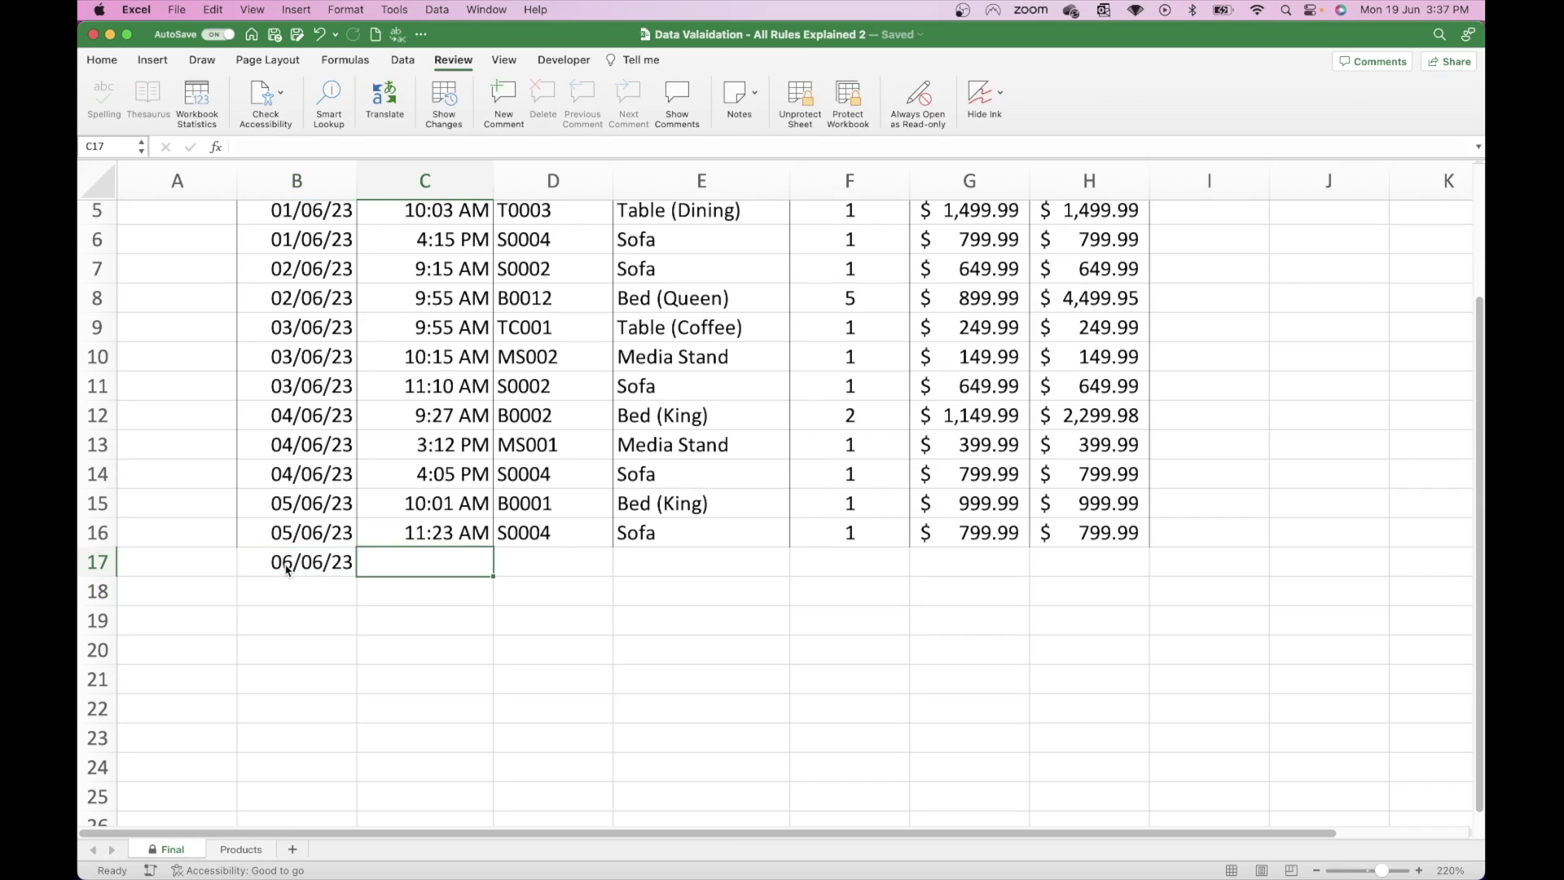
{"action": "type", "text": "11:56"}
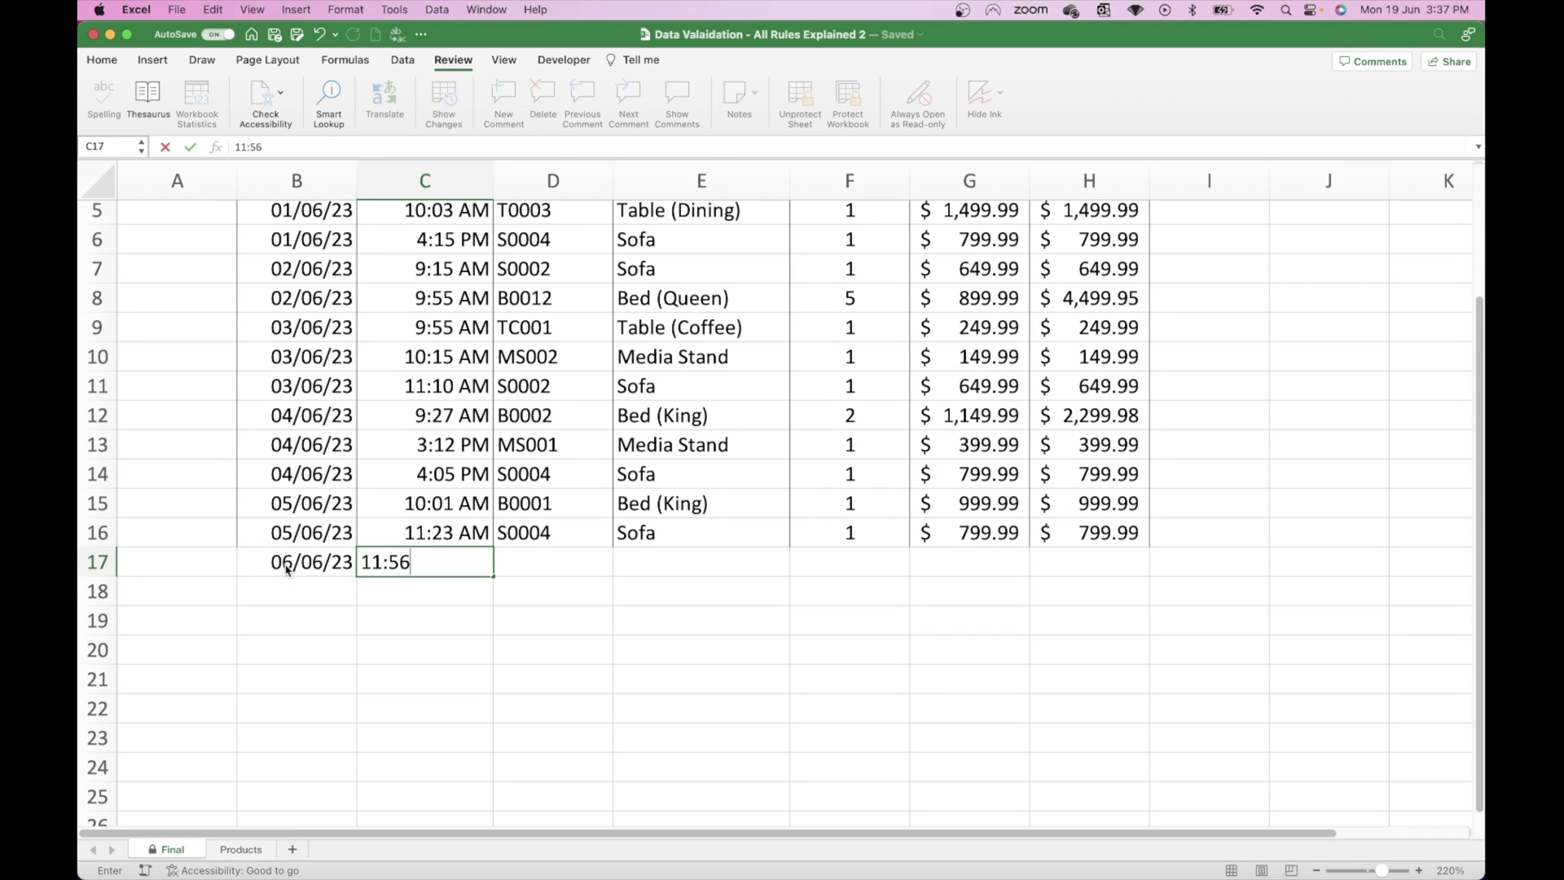
{"action": "key", "text": "Return"}
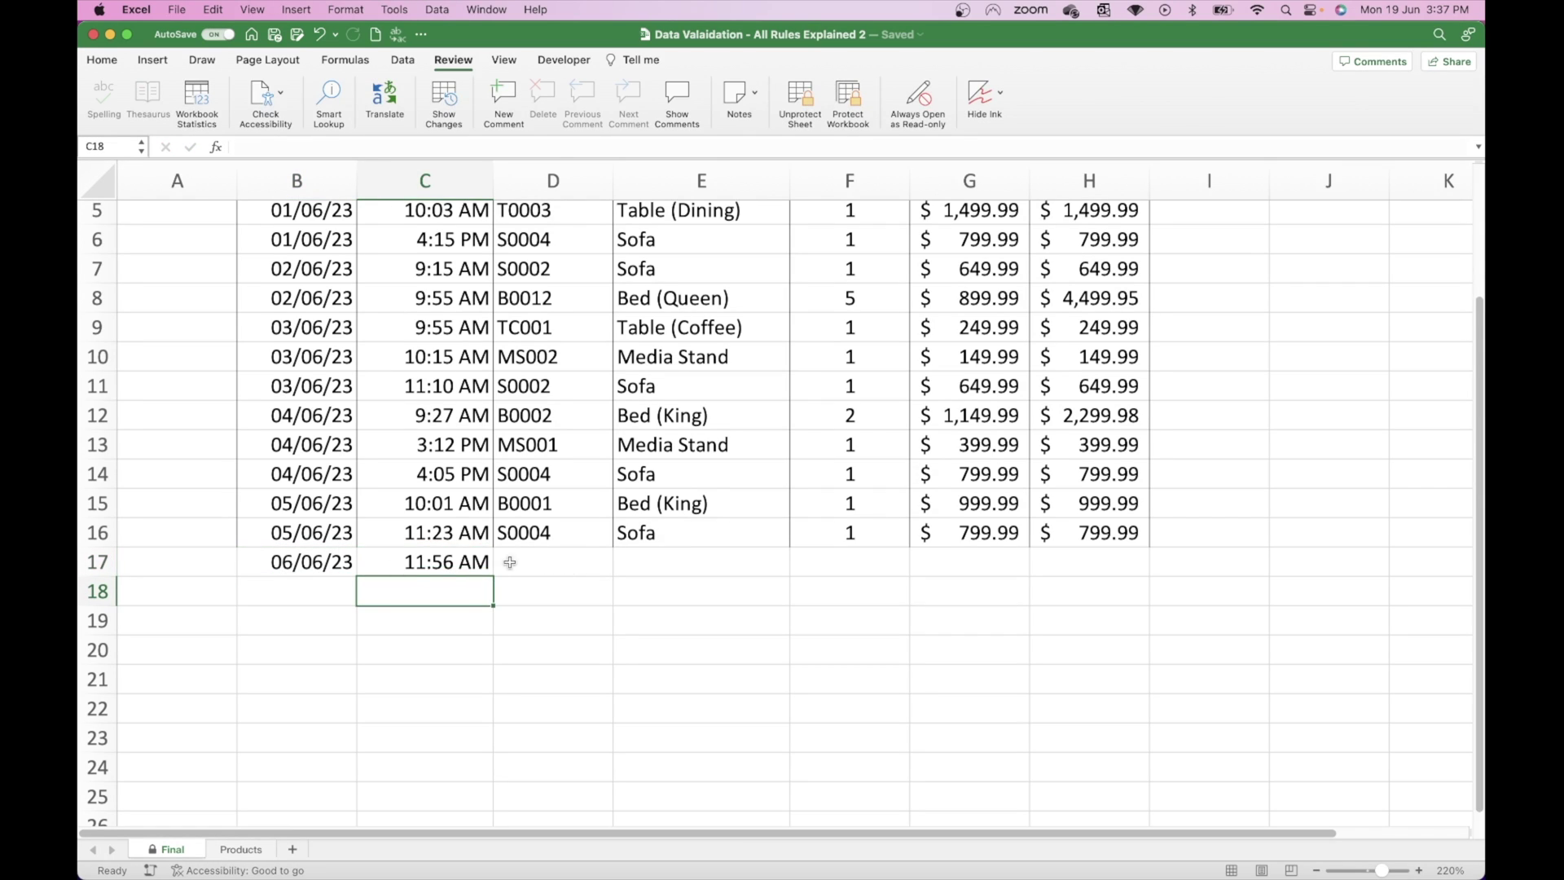
Step: Clear the test date and time from B17:C17 in the unlocked range below the table
{"action": "mouse_move", "coordinate": [295, 559]}
{"action": "left_mouse_down"}
{"action": "mouse_move", "coordinate": [815, 566]}
{"action": "mouse_move", "coordinate": [1084, 685]}
{"action": "mouse_move", "coordinate": [1096, 812]}
{"action": "left_mouse_up"}
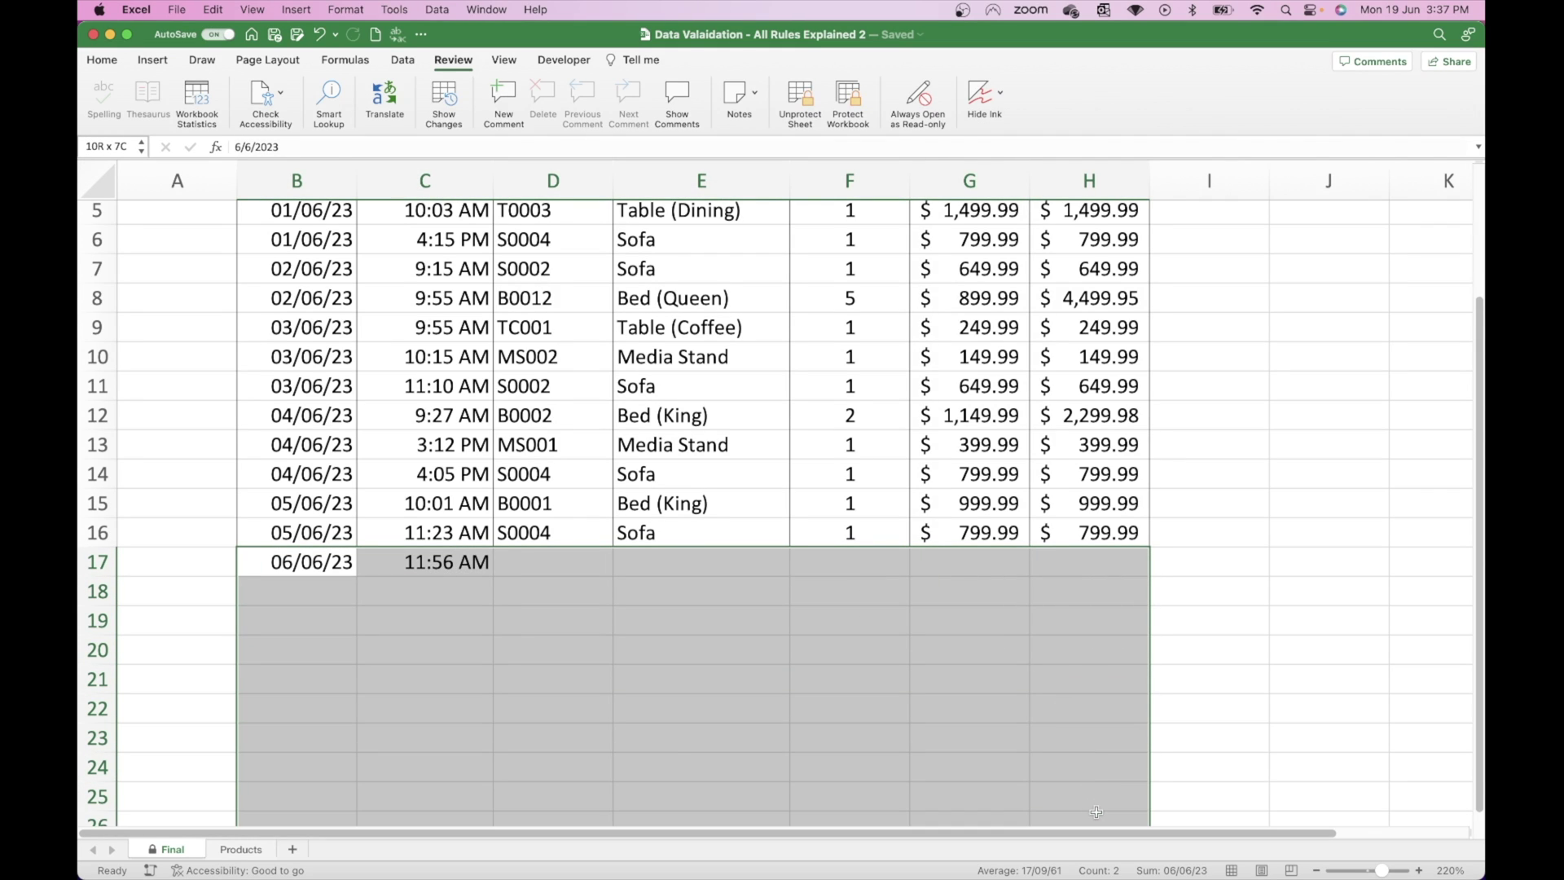
{"action": "left_click_drag", "start_coordinate": [308, 562], "coordinate": [447, 560]}
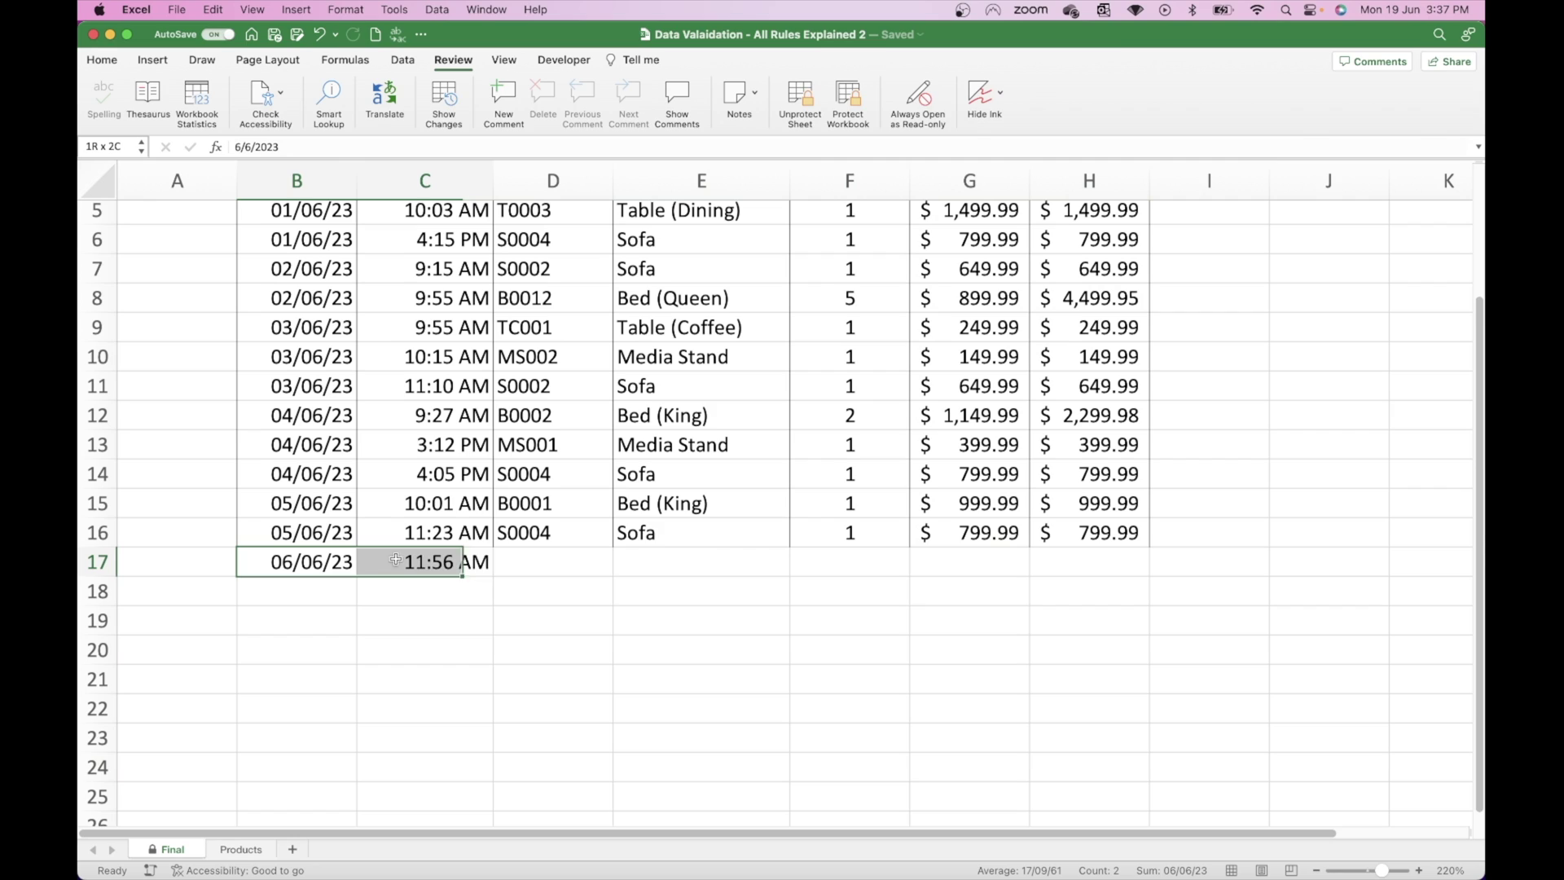
{"action": "key", "text": "Delete"}
Step: Test the protection by trying to clear the unit price in G16, and dismiss the alert
{"action": "scroll", "coordinate": [628, 397], "scroll_direction": "up", "scroll_amount": 1}
{"action": "scroll", "coordinate": [628, 397], "scroll_direction": "up", "scroll_amount": 3}
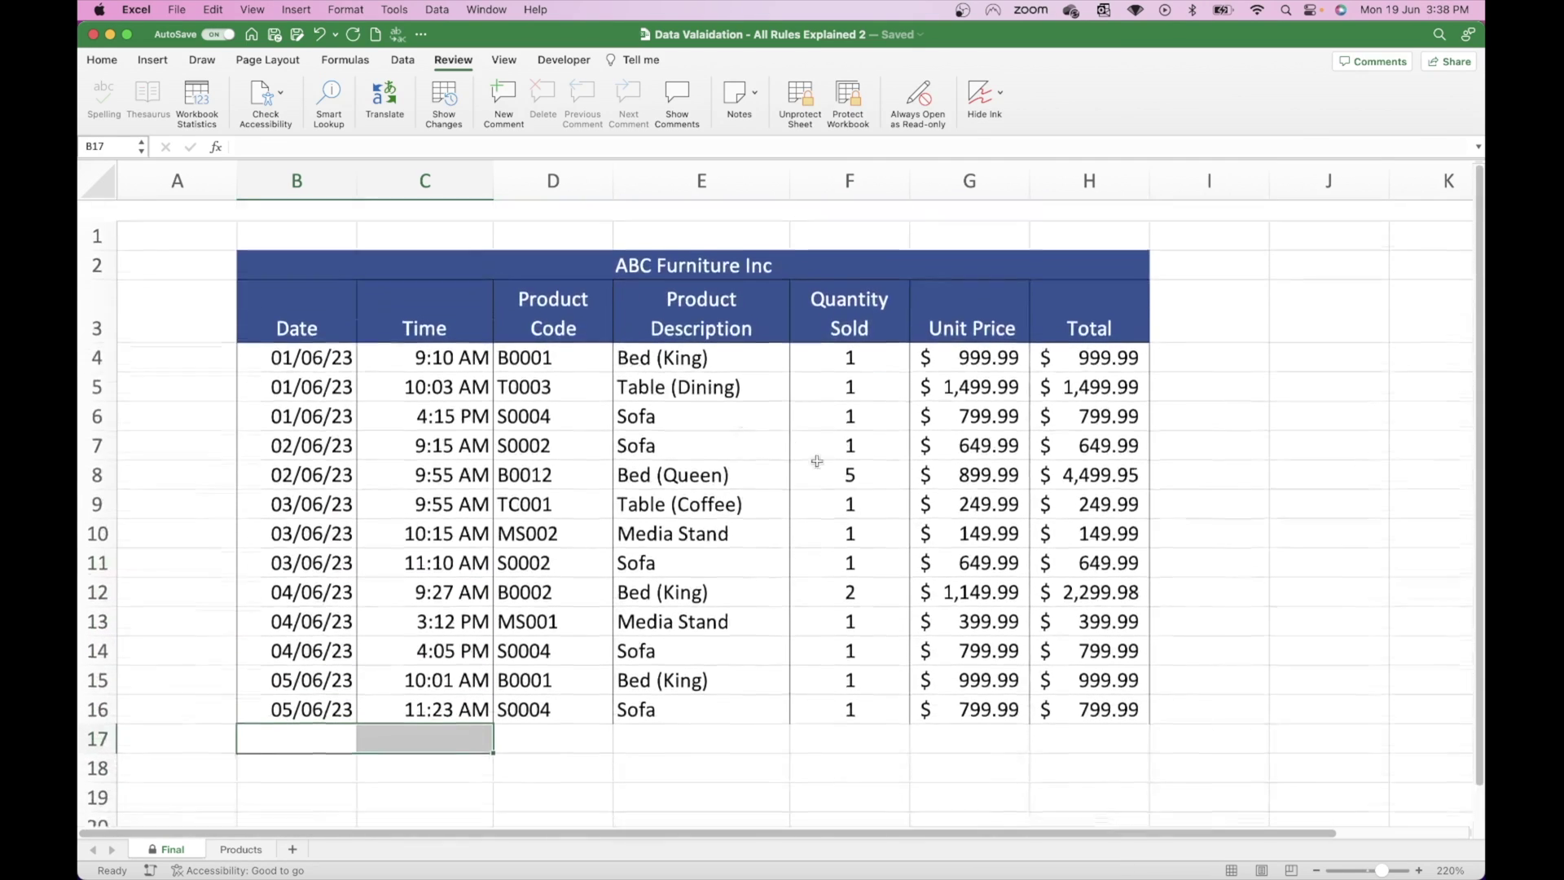
{"action": "left_click", "coordinate": [970, 683]}
{"action": "key", "text": "Delete"}
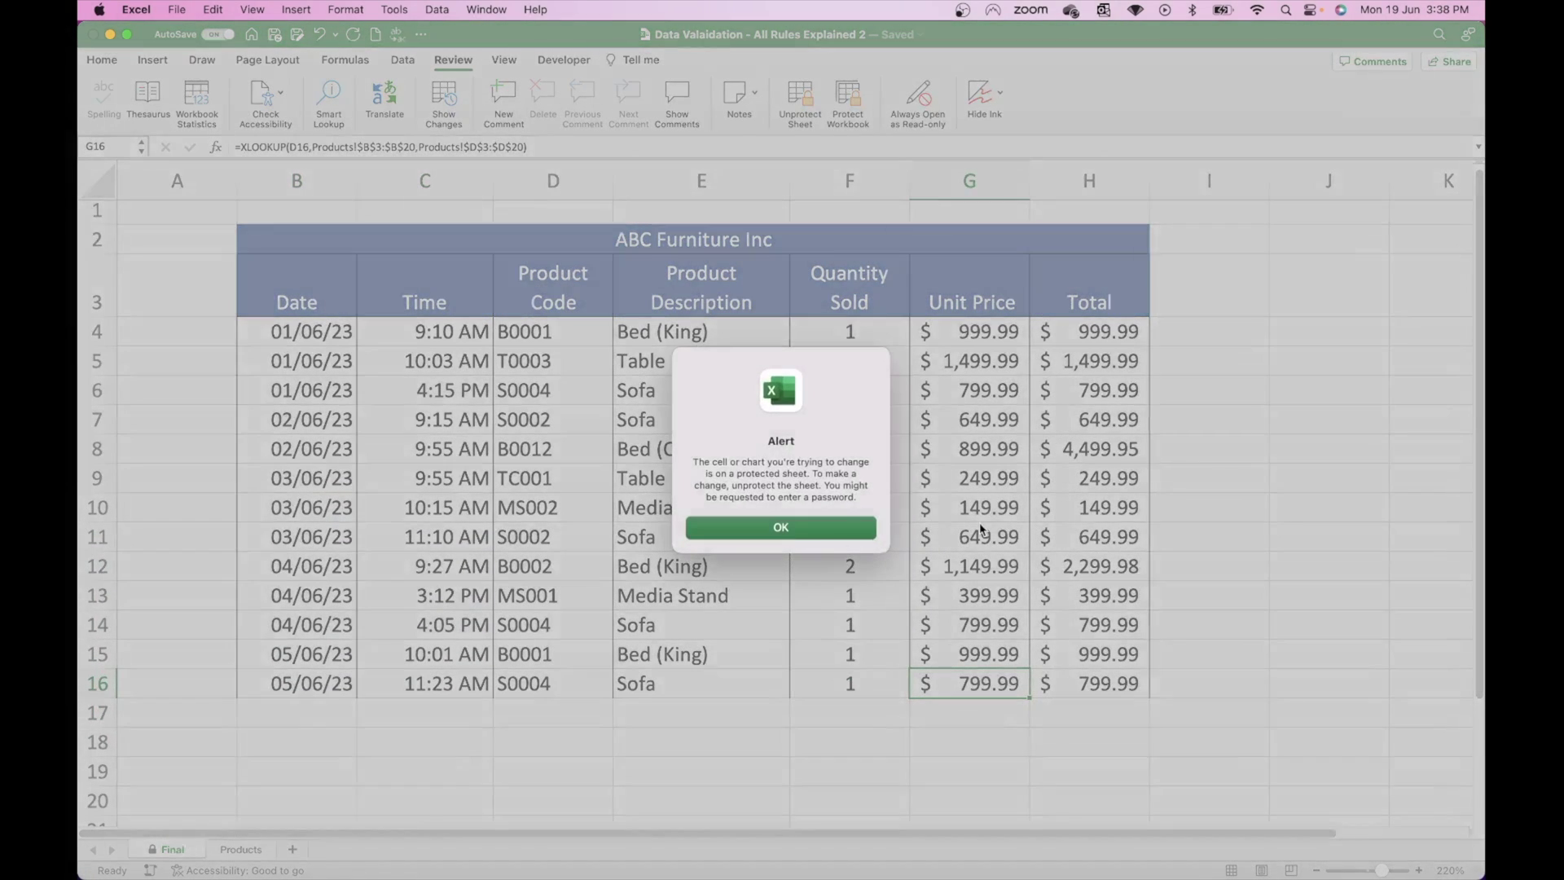
{"action": "left_click", "coordinate": [769, 531]}
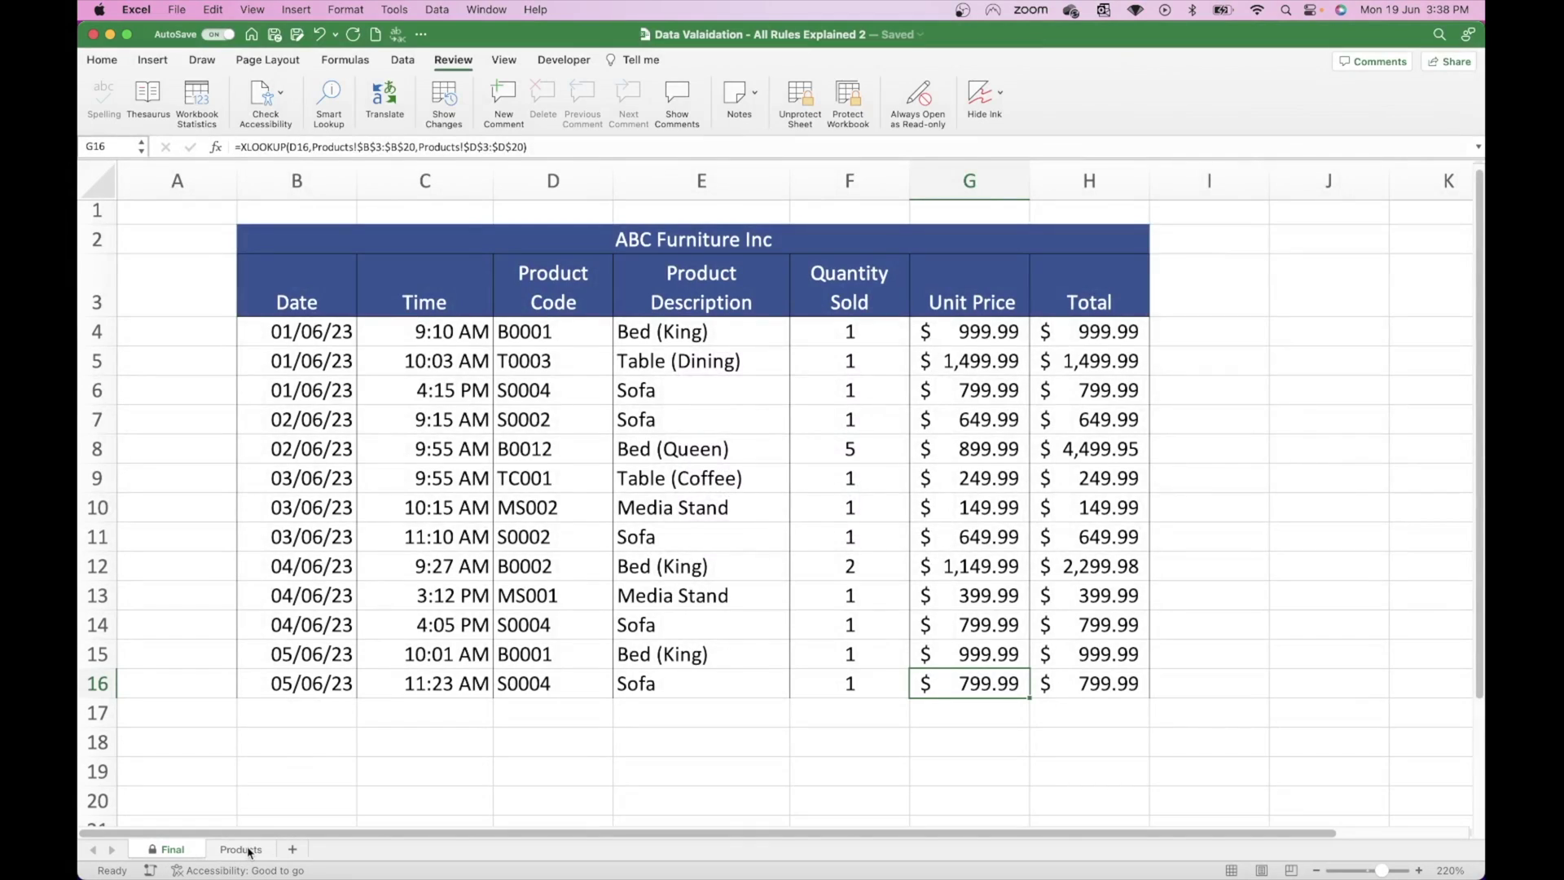
Step: Select all cells of the Products sheet and apply cell protection with the Locked option on
{"action": "left_click", "coordinate": [244, 849]}
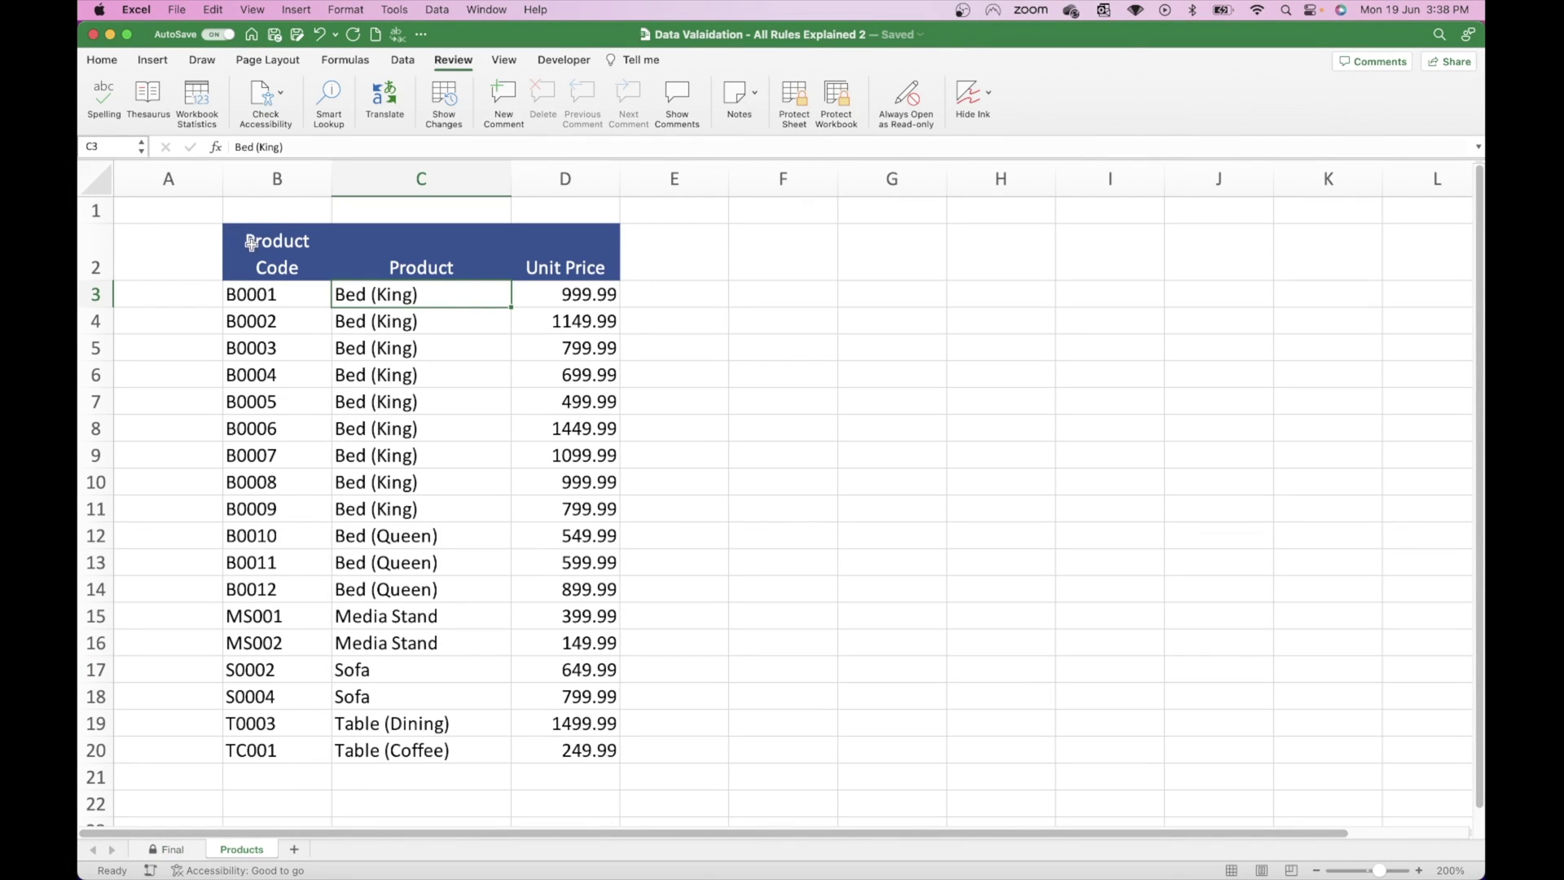
{"action": "left_click", "coordinate": [91, 179]}
{"action": "right_click", "coordinate": [356, 321]}
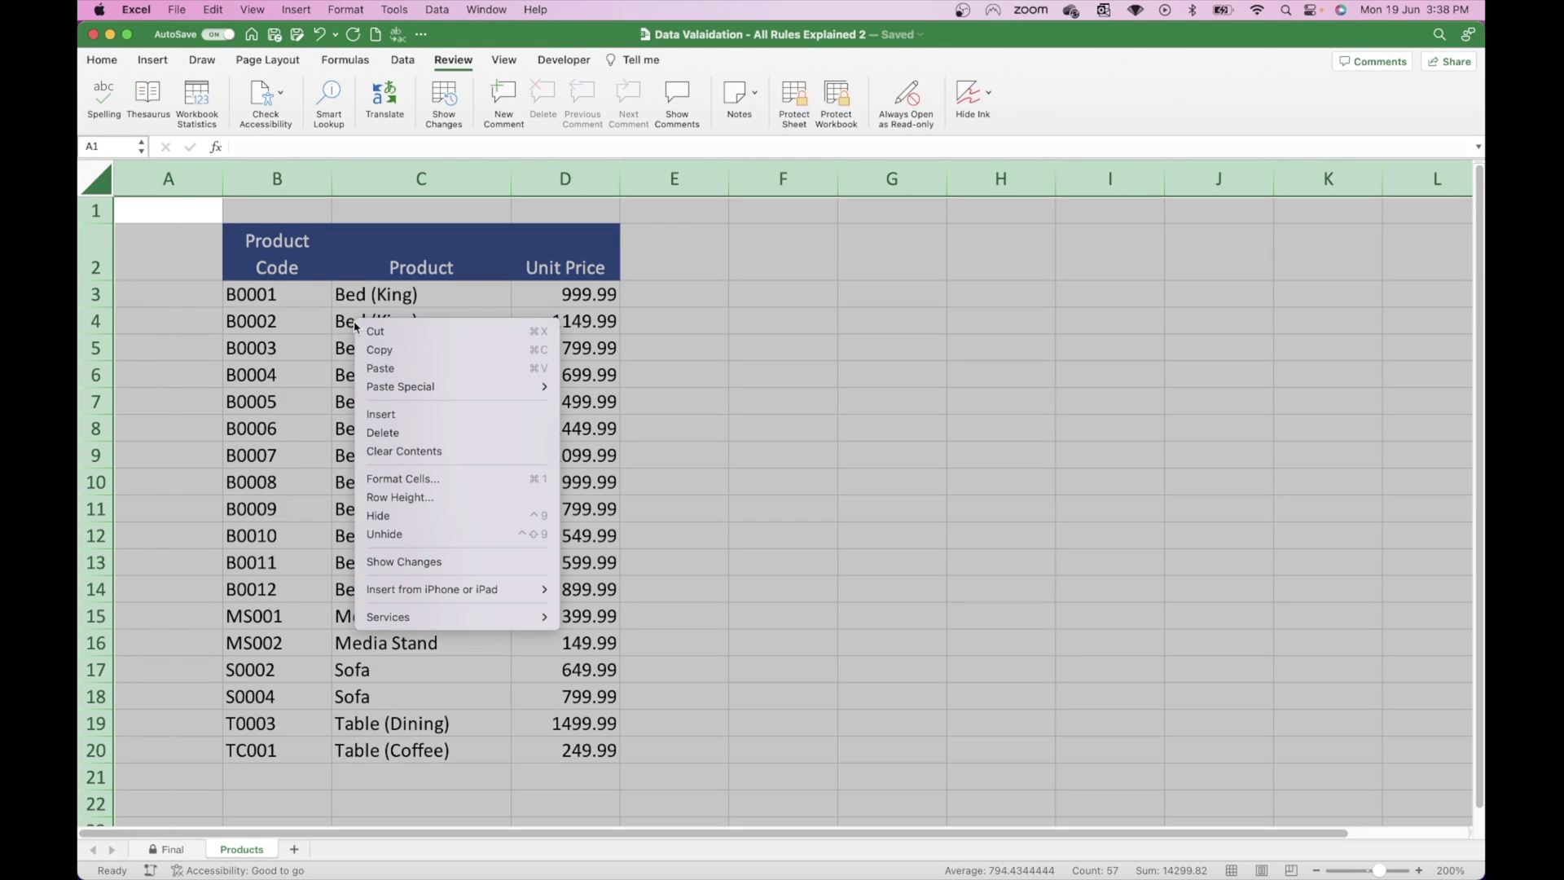
{"action": "left_click", "coordinate": [437, 479]}
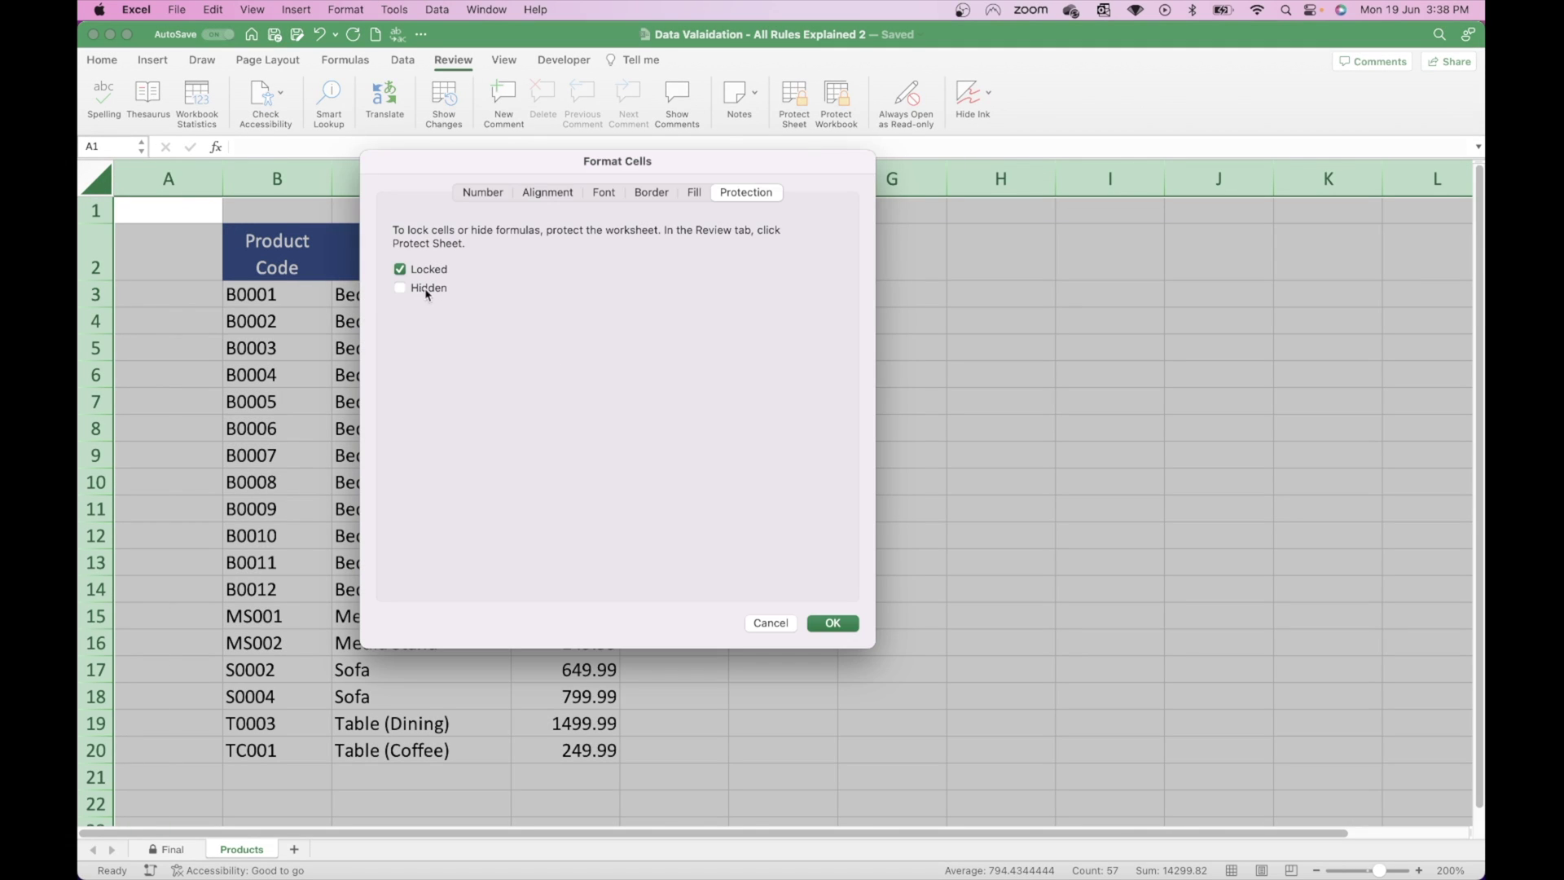
{"action": "left_click", "coordinate": [833, 623]}
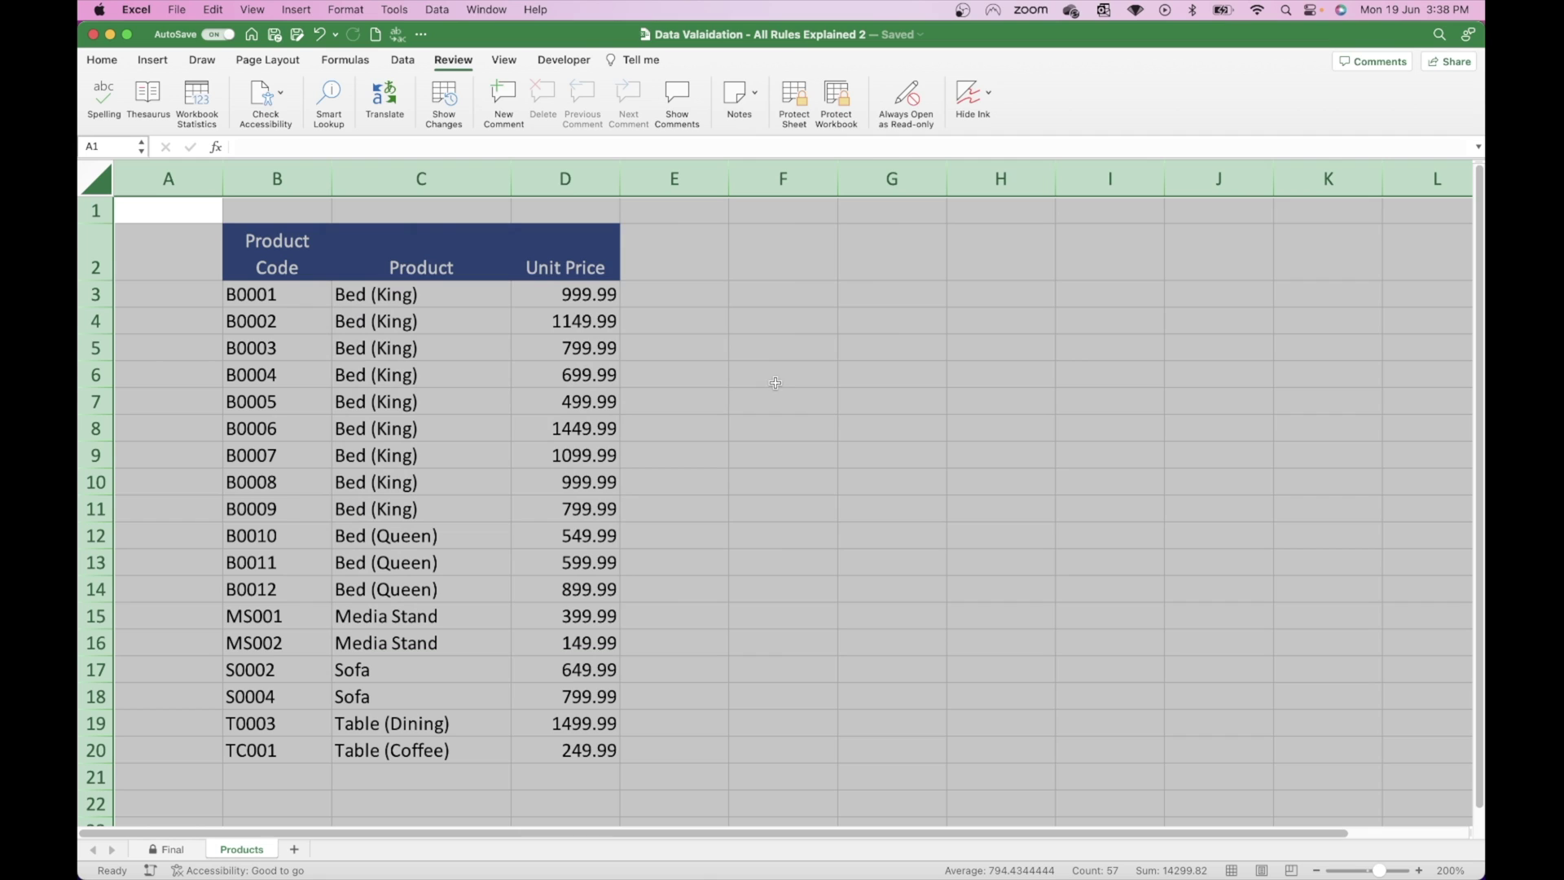
Step: Protect the Products sheet without a password, allowing users to select locked and unlocked cells
{"action": "left_click", "coordinate": [464, 63]}
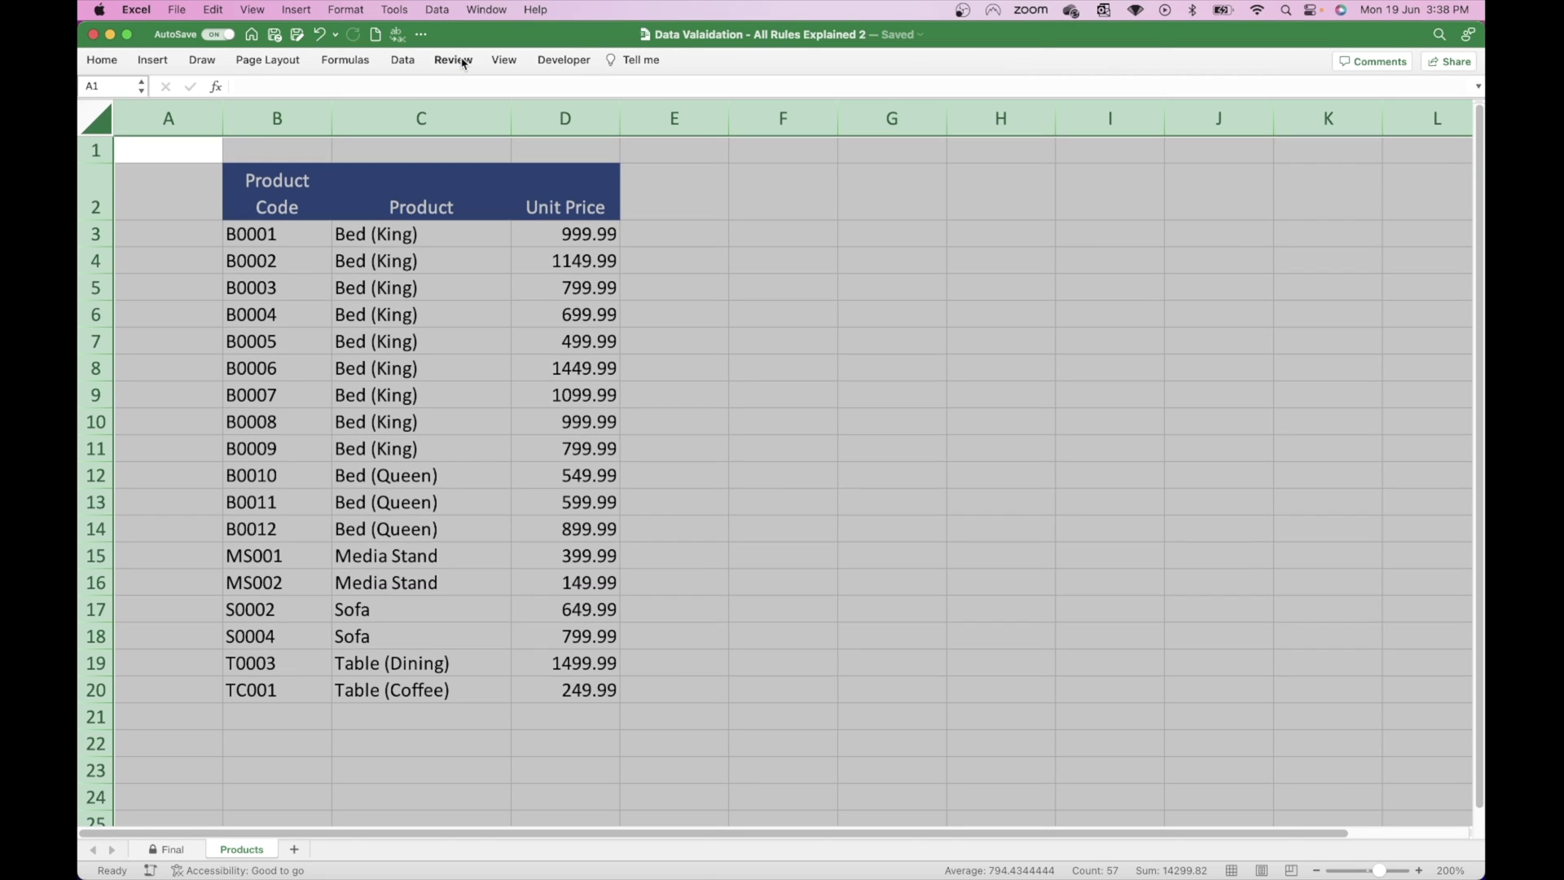
{"action": "left_click", "coordinate": [464, 63]}
{"action": "left_click", "coordinate": [791, 96]}
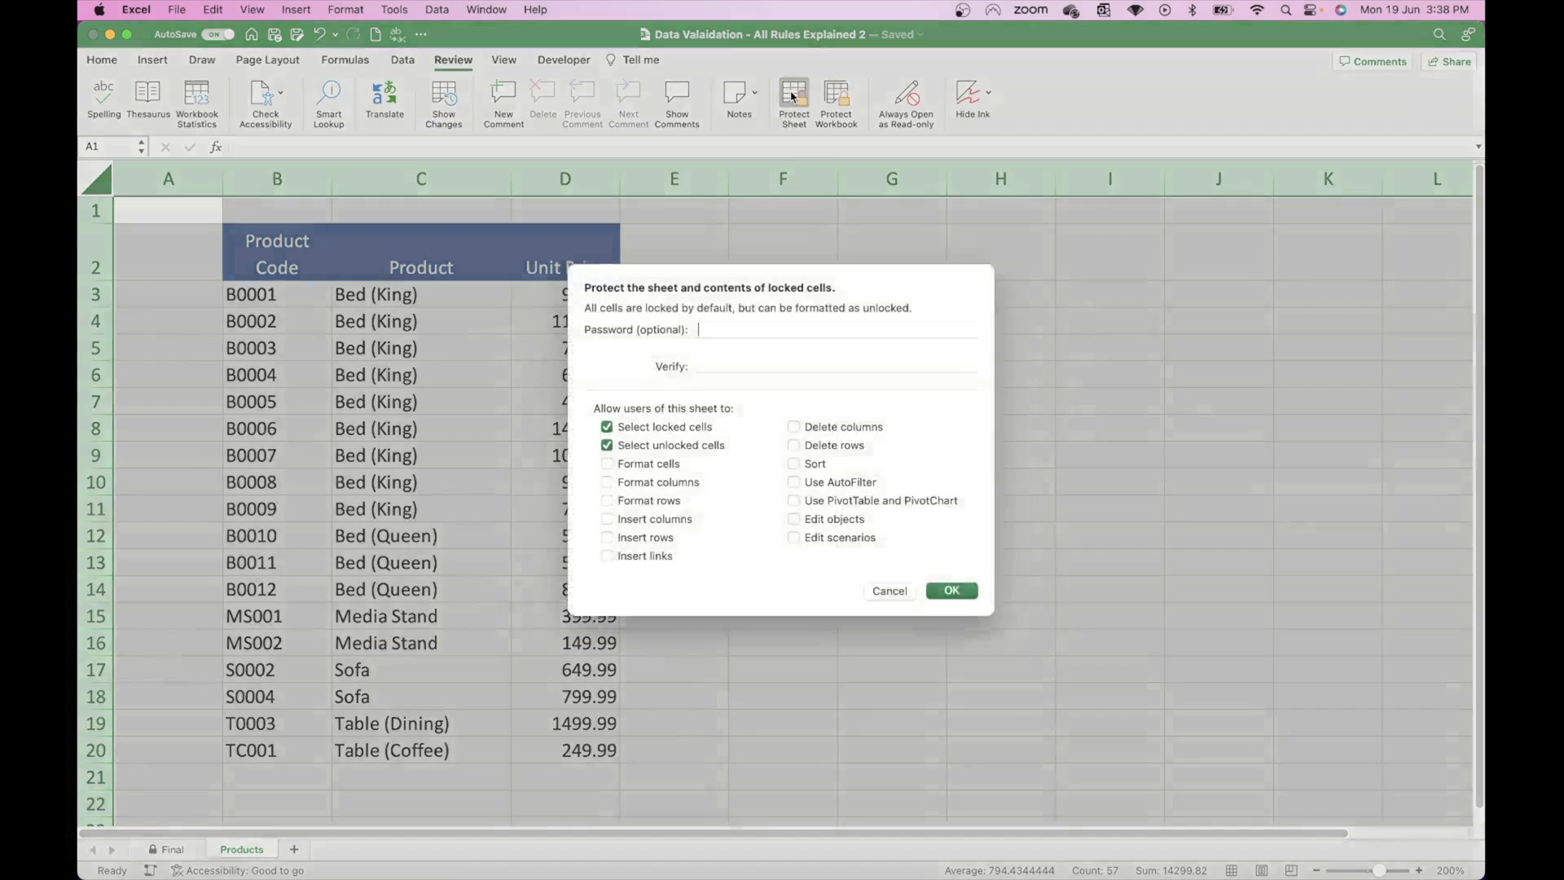
{"action": "left_click", "coordinate": [952, 601]}
Step: Test the Products sheet protection by trying to edit the product names in C9 and C16, and dismiss the alerts
{"action": "double_click", "coordinate": [444, 448]}
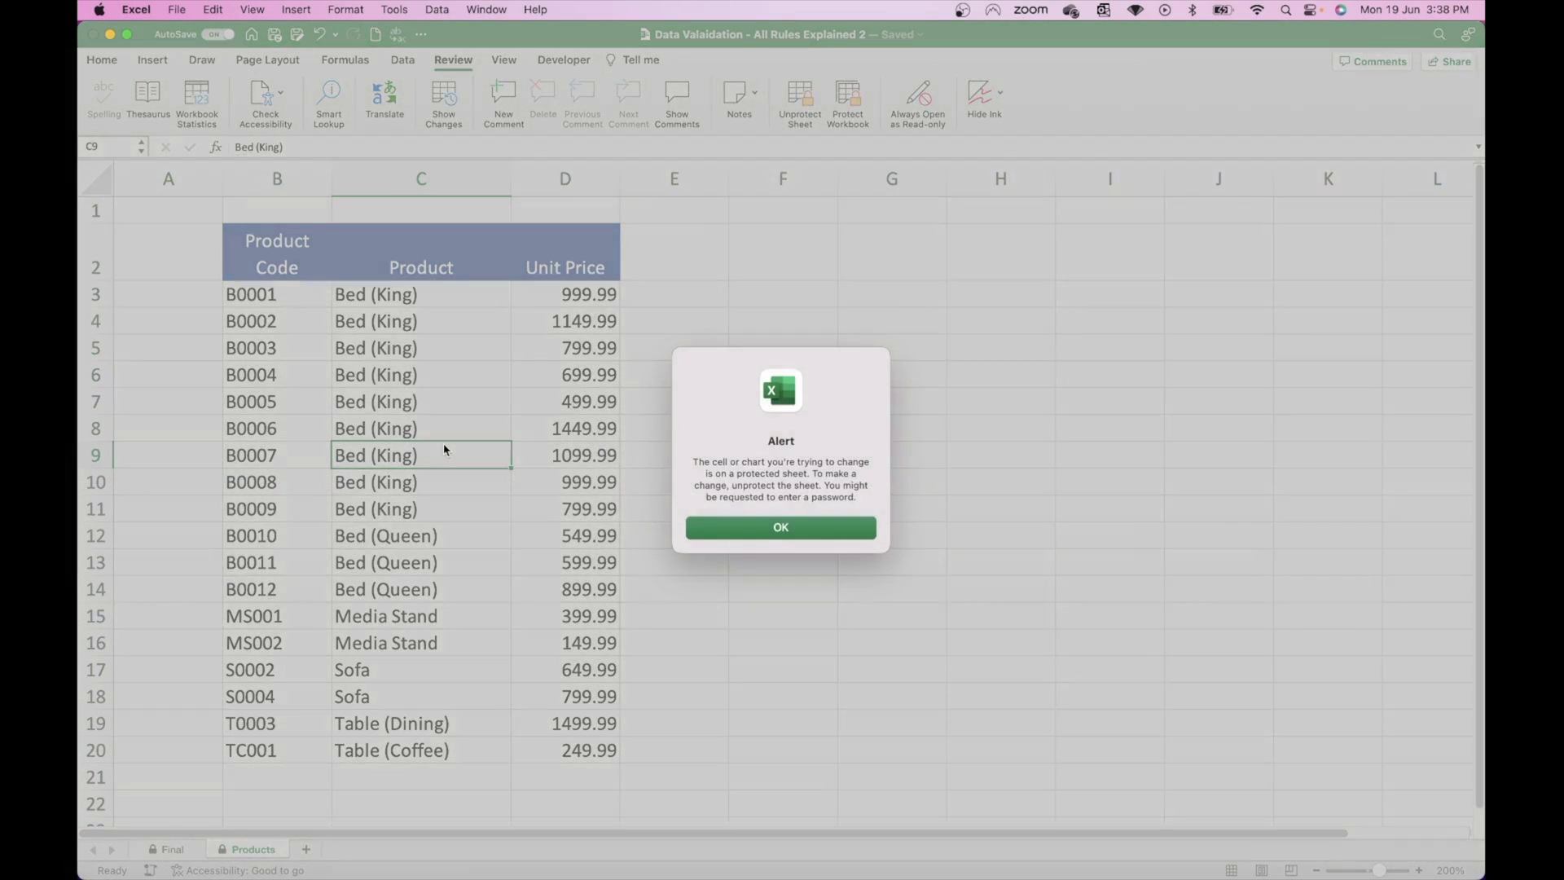
{"action": "left_click", "coordinate": [748, 528]}
{"action": "left_click", "coordinate": [421, 348]}
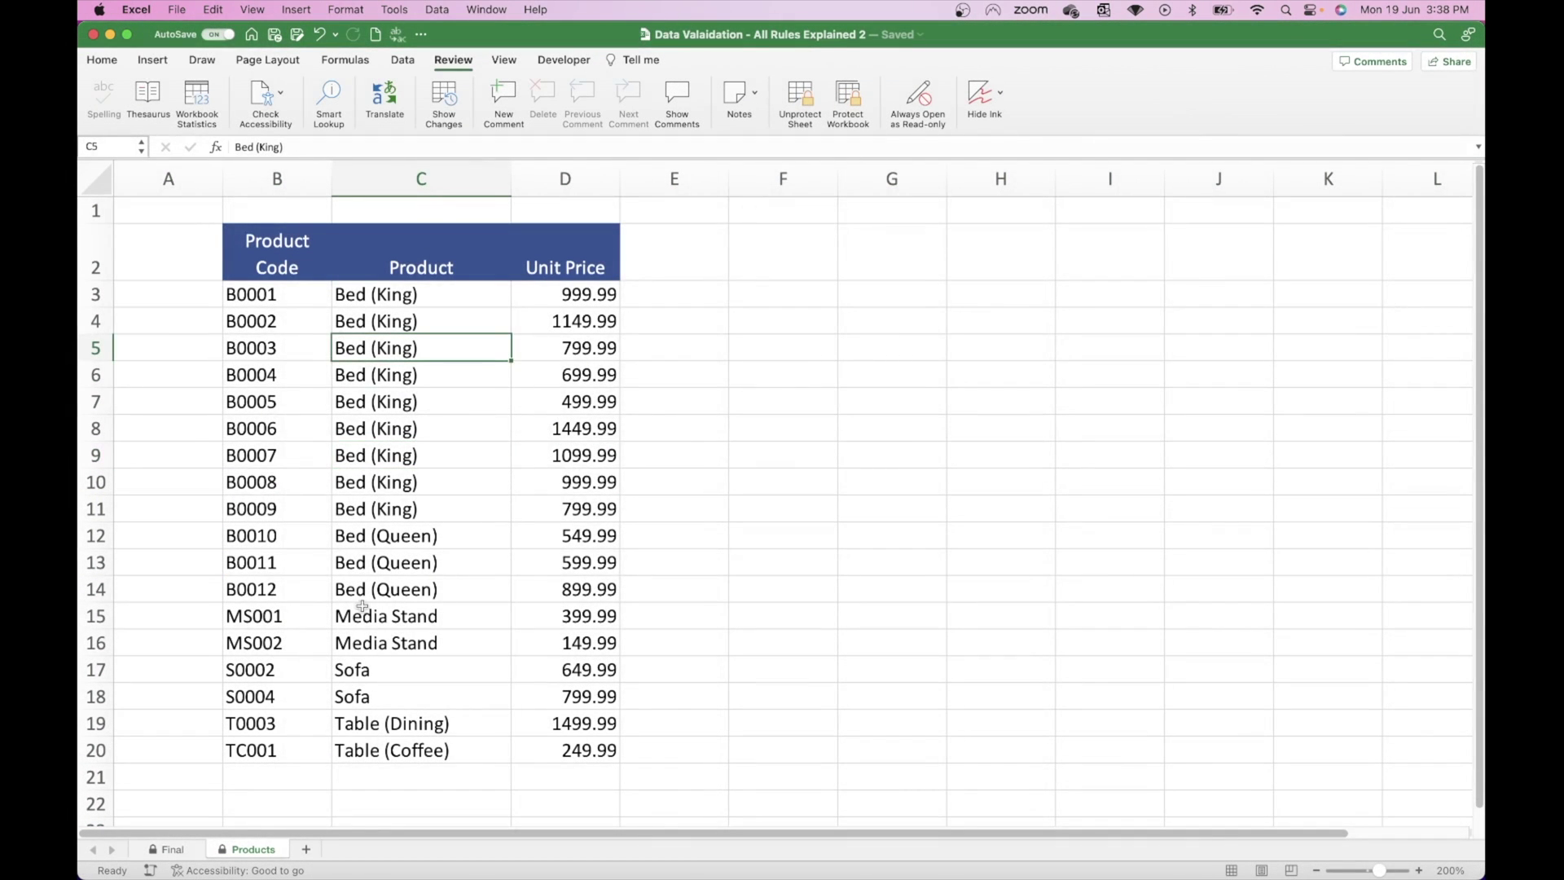
{"action": "double_click", "coordinate": [420, 643]}
{"action": "left_click", "coordinate": [779, 368]}
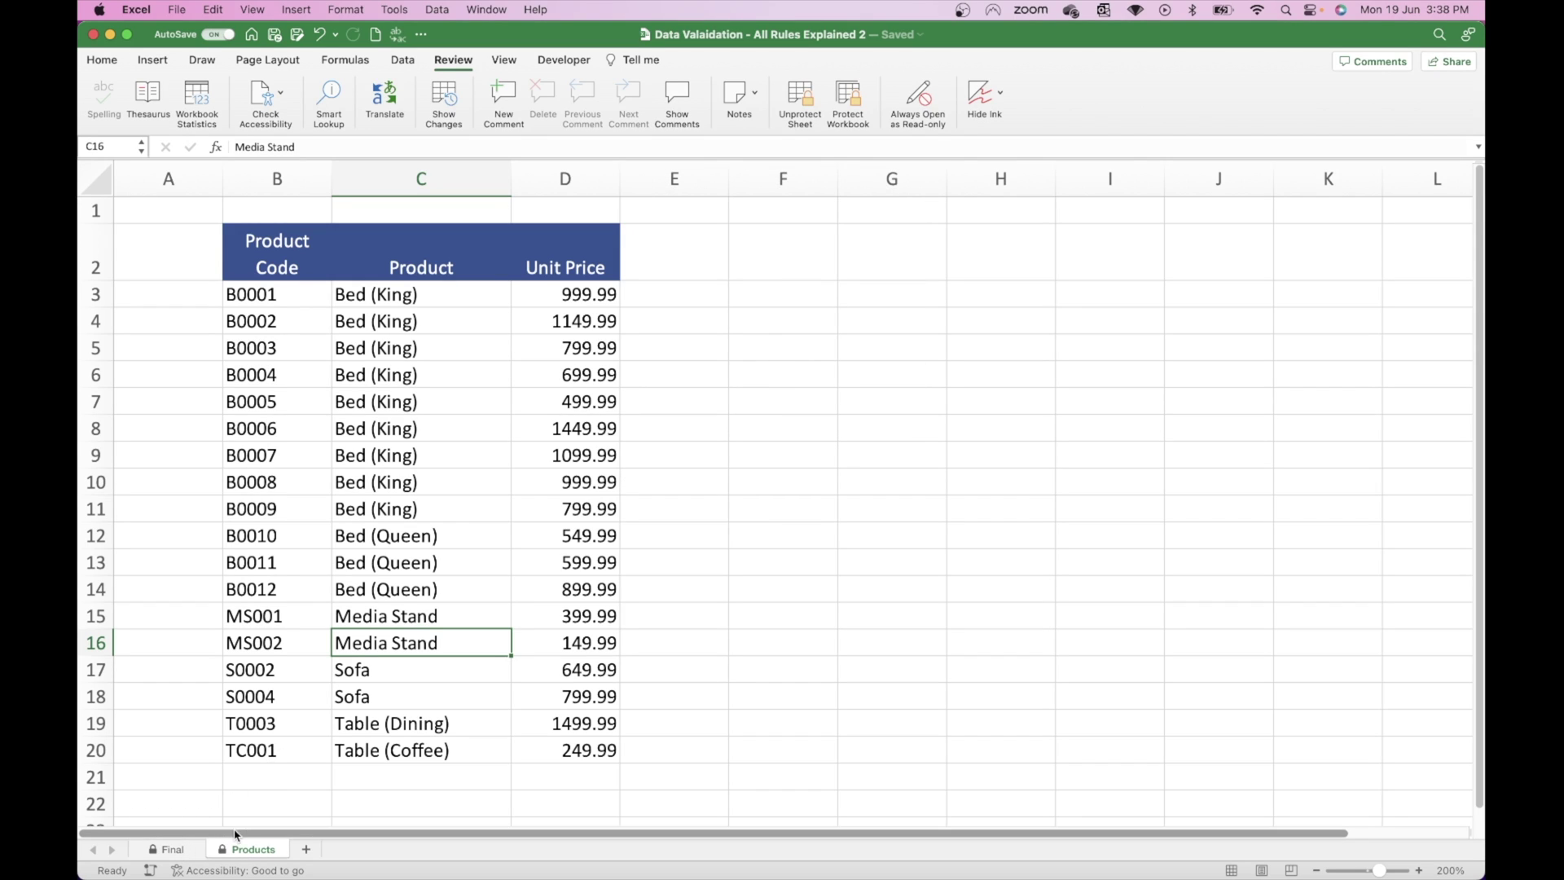
Step: Return to the Final sheet and check the empty entry range below the table and the unit price cell G10
{"action": "left_click", "coordinate": [173, 850]}
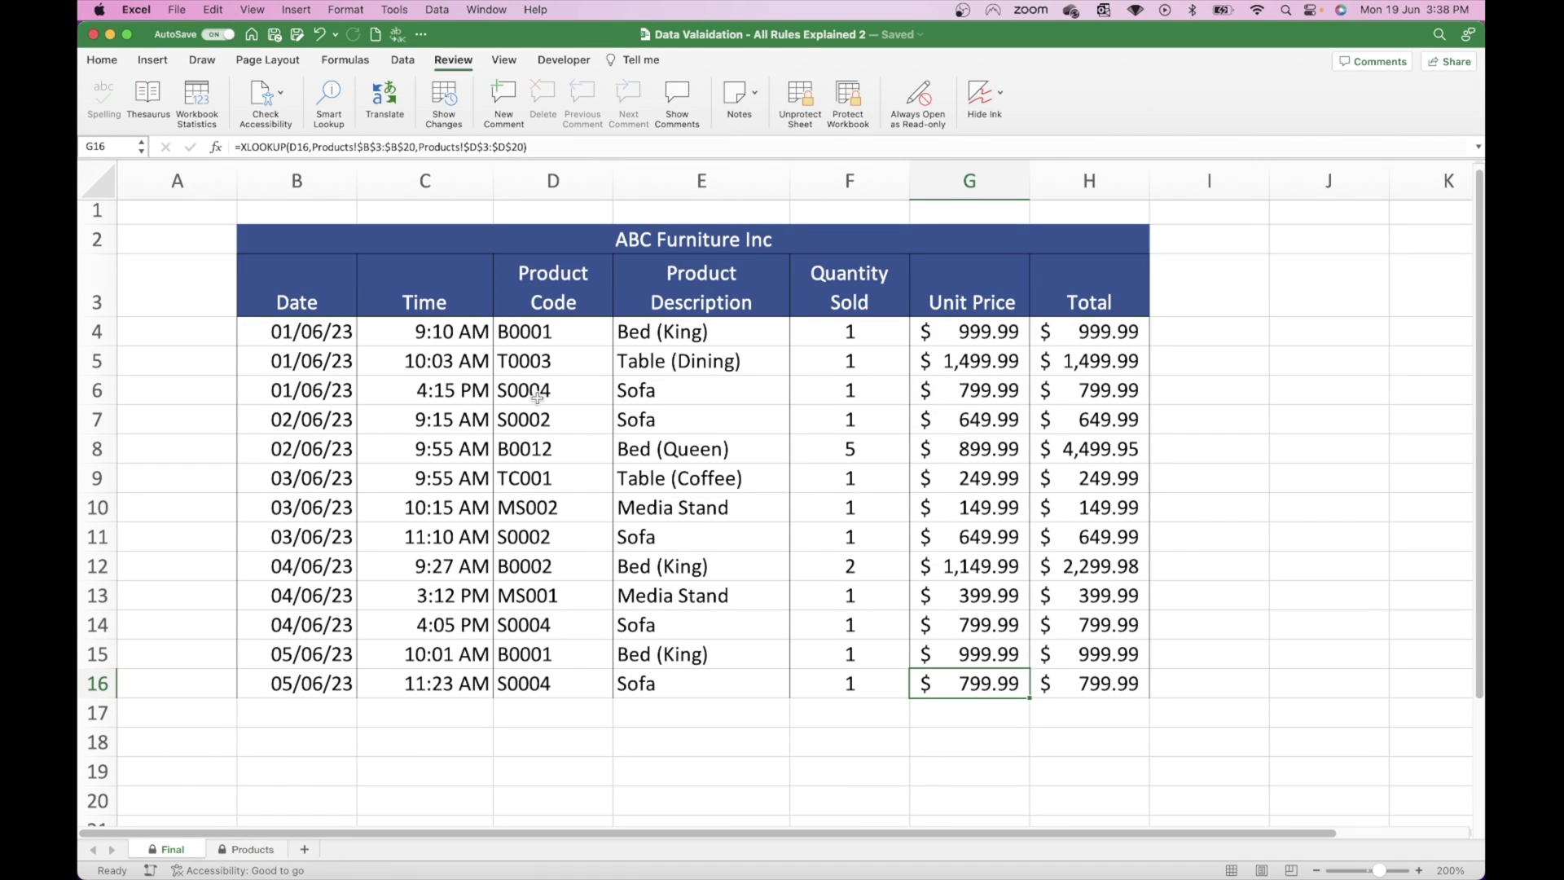
{"action": "left_click_drag", "start_coordinate": [319, 728], "coordinate": [1096, 814]}
{"action": "left_click", "coordinate": [938, 507]}
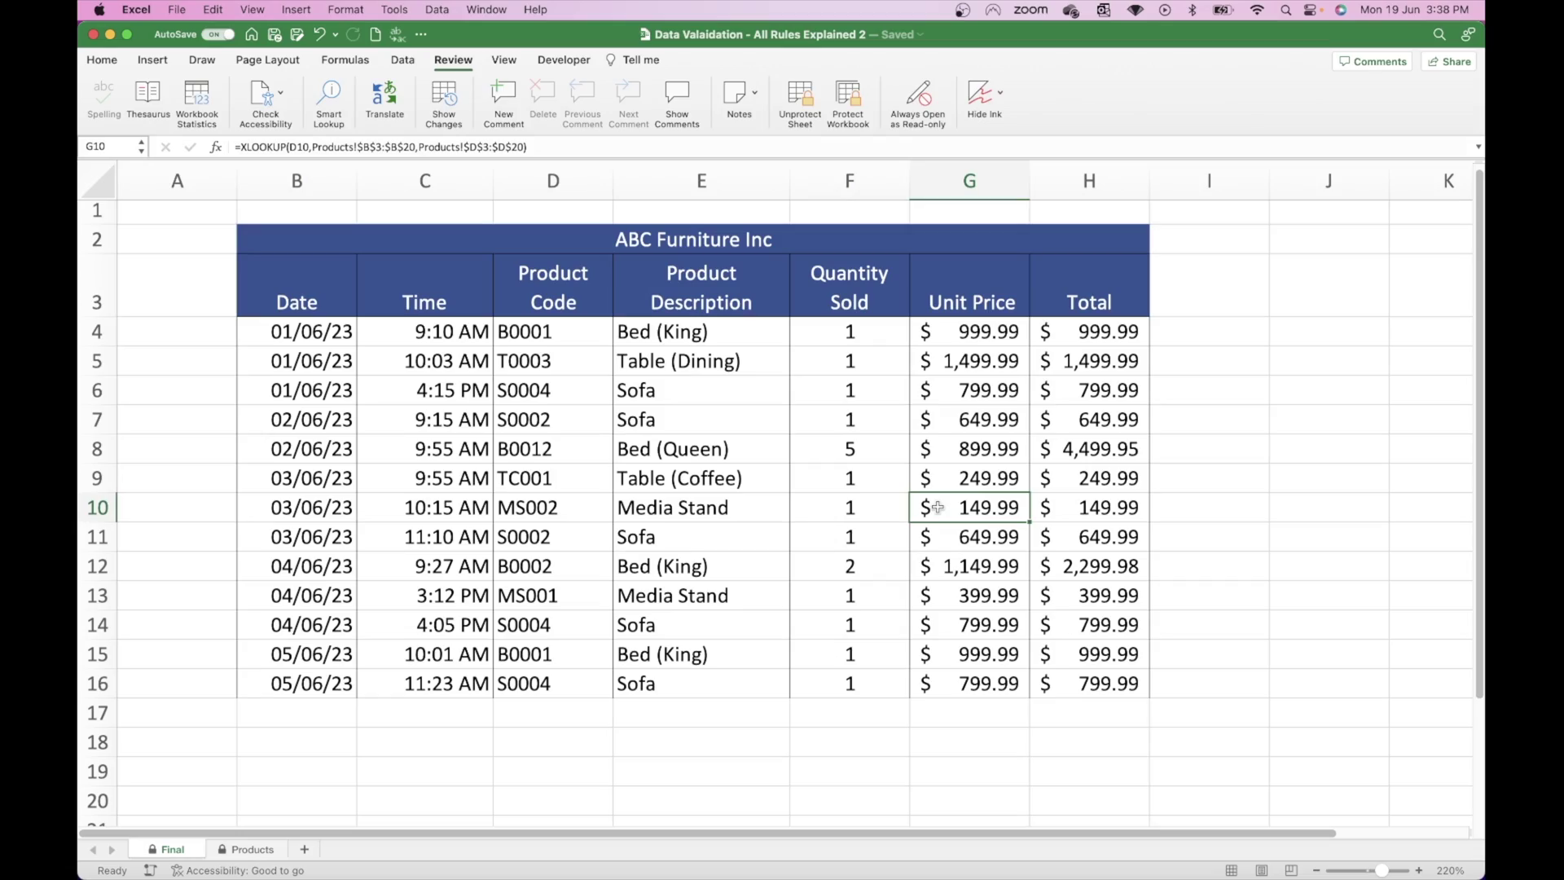